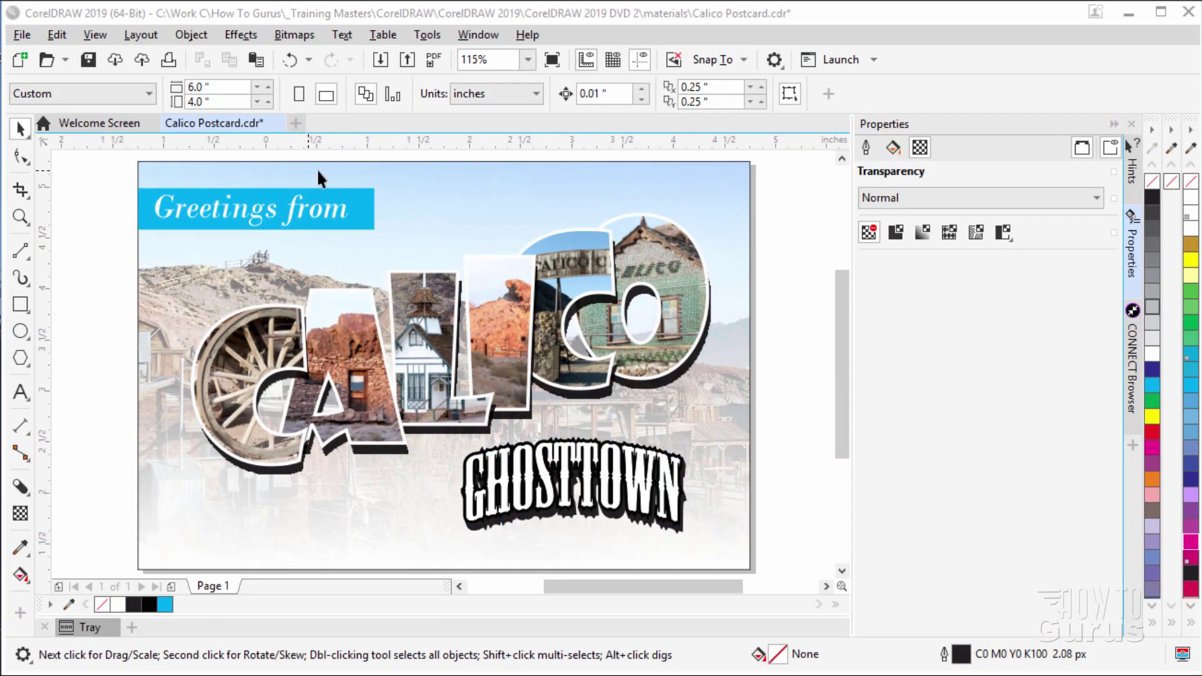
Create a new landscape document 6 inches wide and 4 inches high at 300 dpi
click(296, 123)
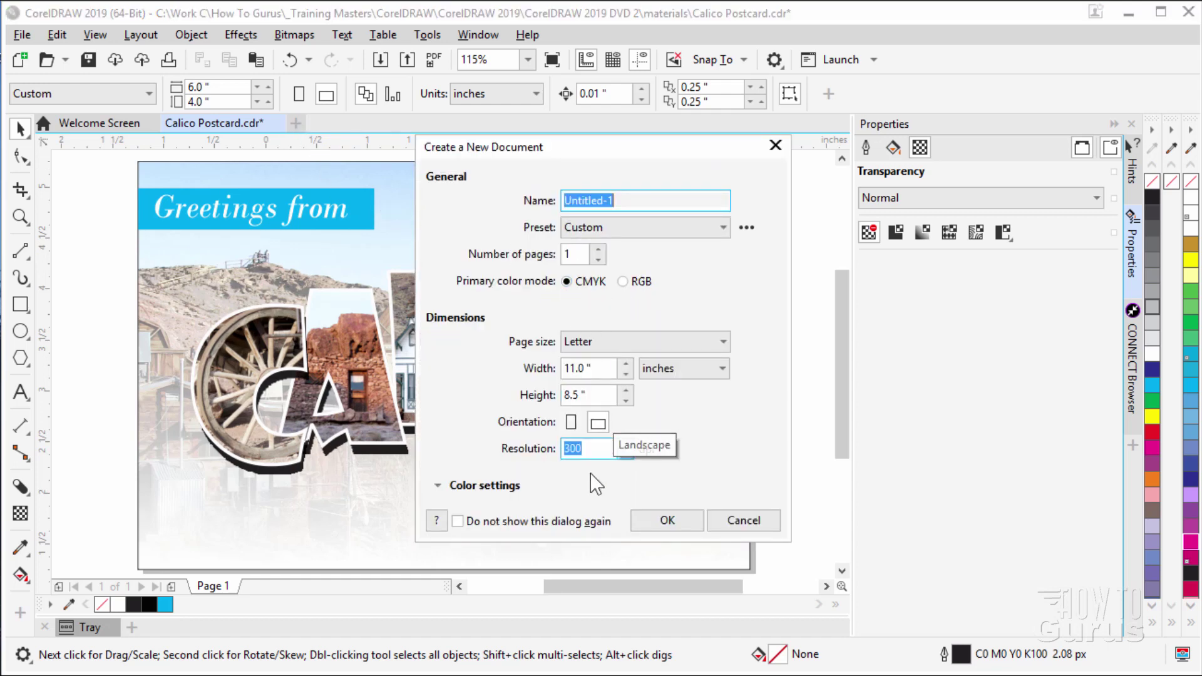
click(594, 450)
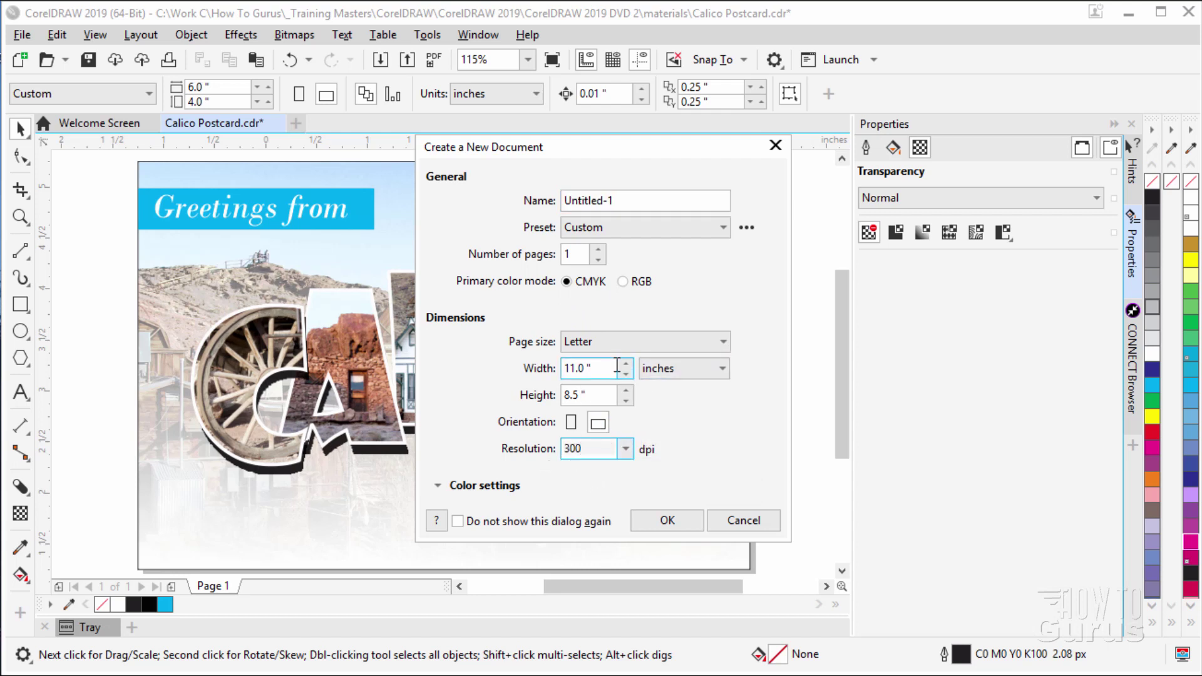
click(620, 341)
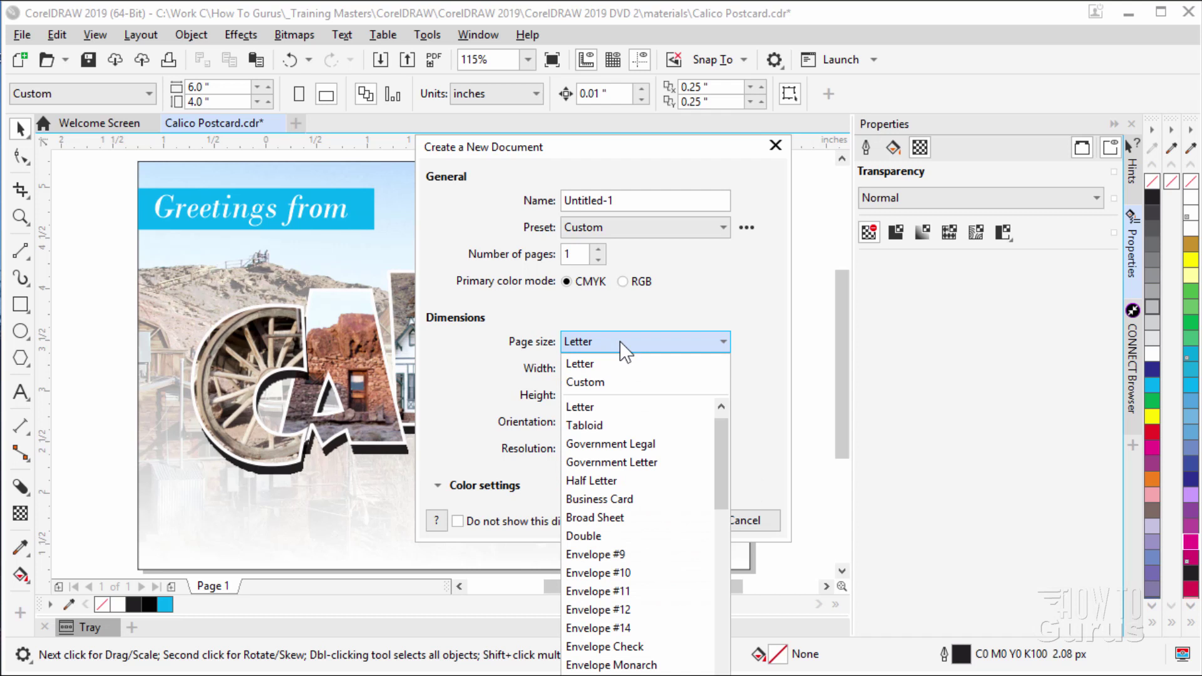
click(582, 364)
click(582, 368)
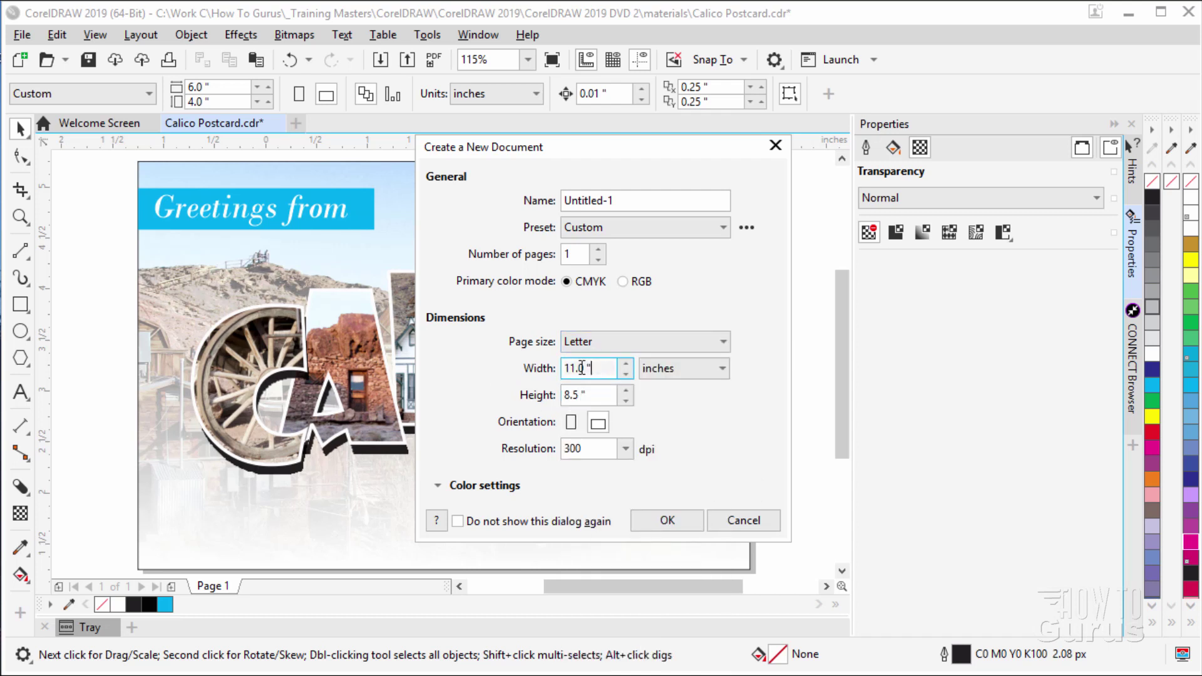
drag(582, 368, 527, 371)
text(6)
key(Tab)
text(4)
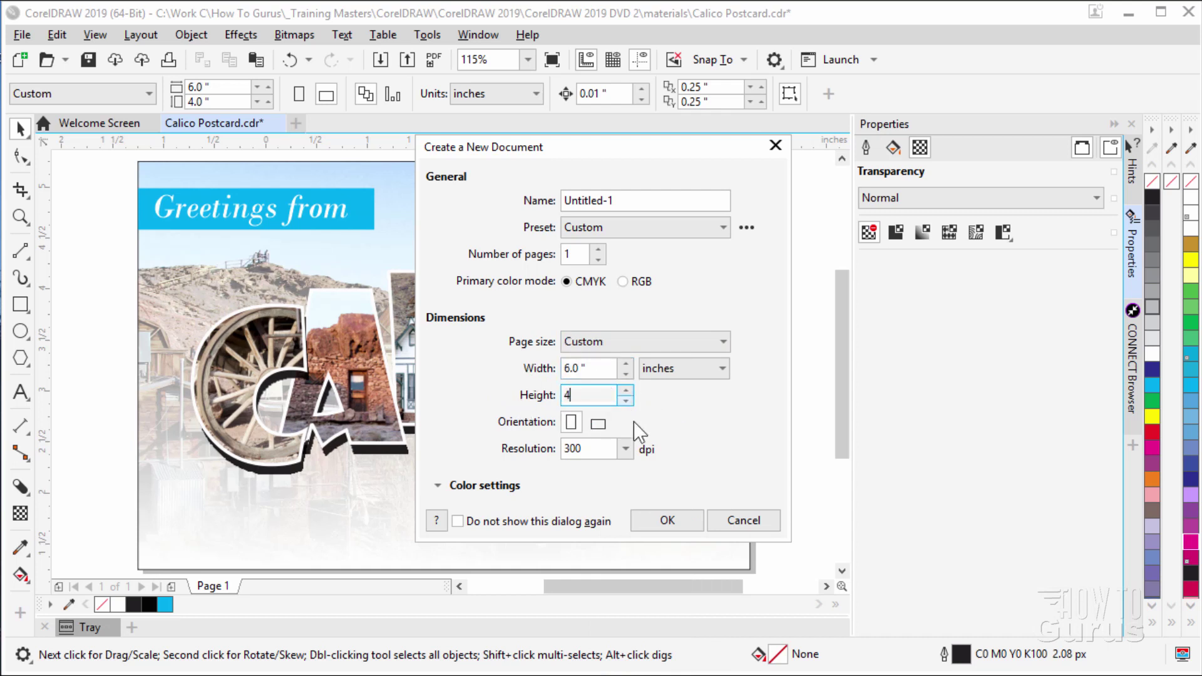
click(601, 422)
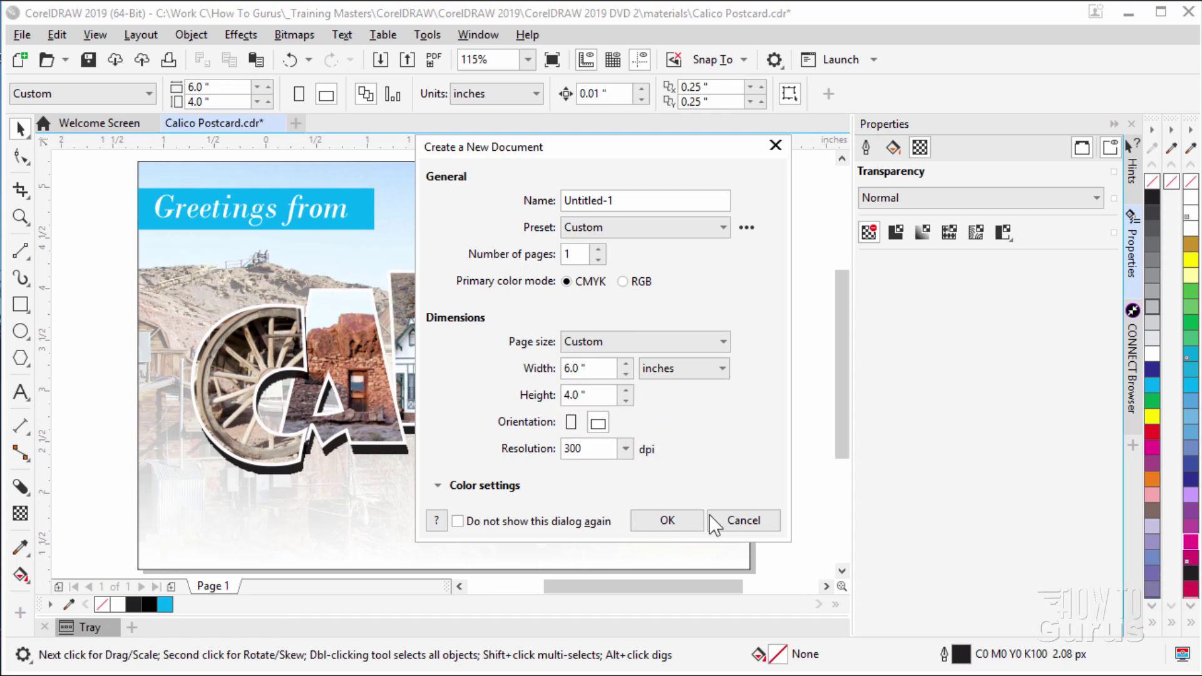
click(675, 522)
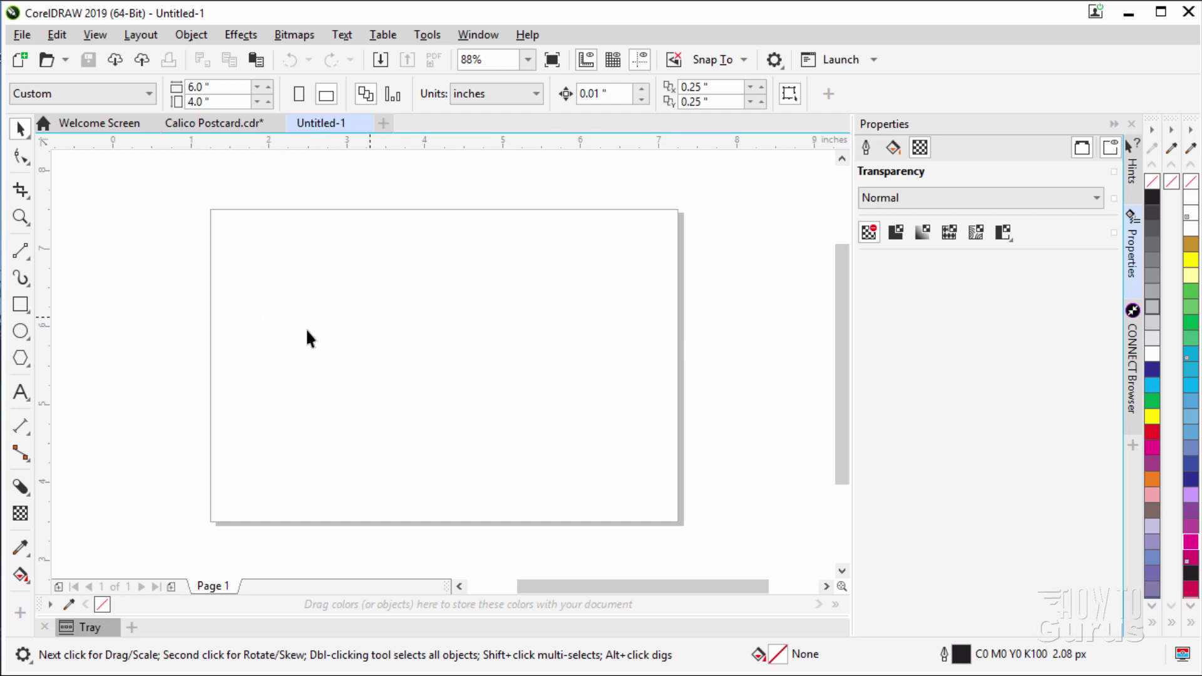
Add the letter "C" as artistic text in the upper-left area of the blank page
click(25, 396)
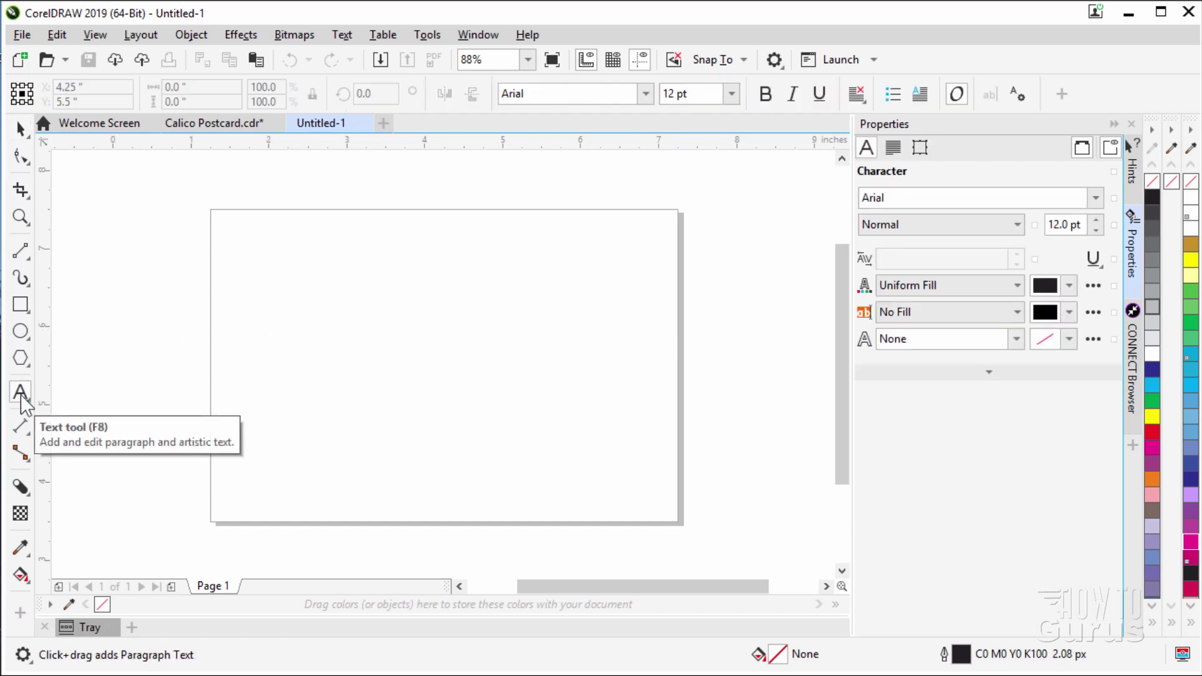
click(281, 311)
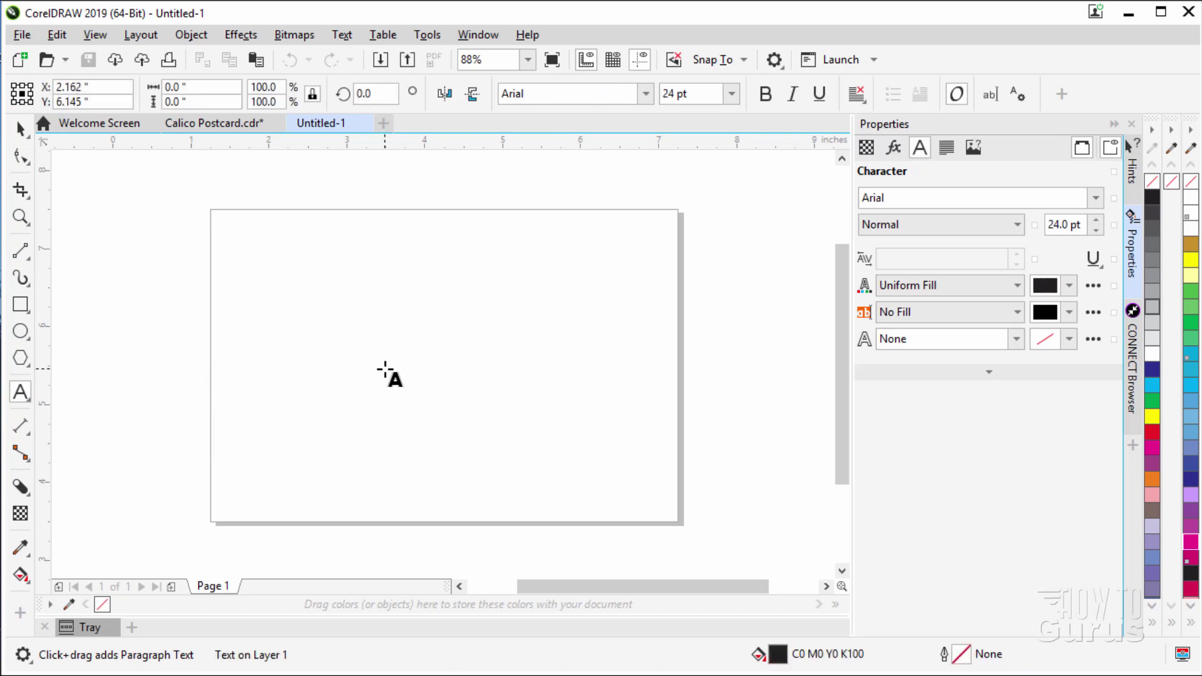
text(C)
key(Escape)
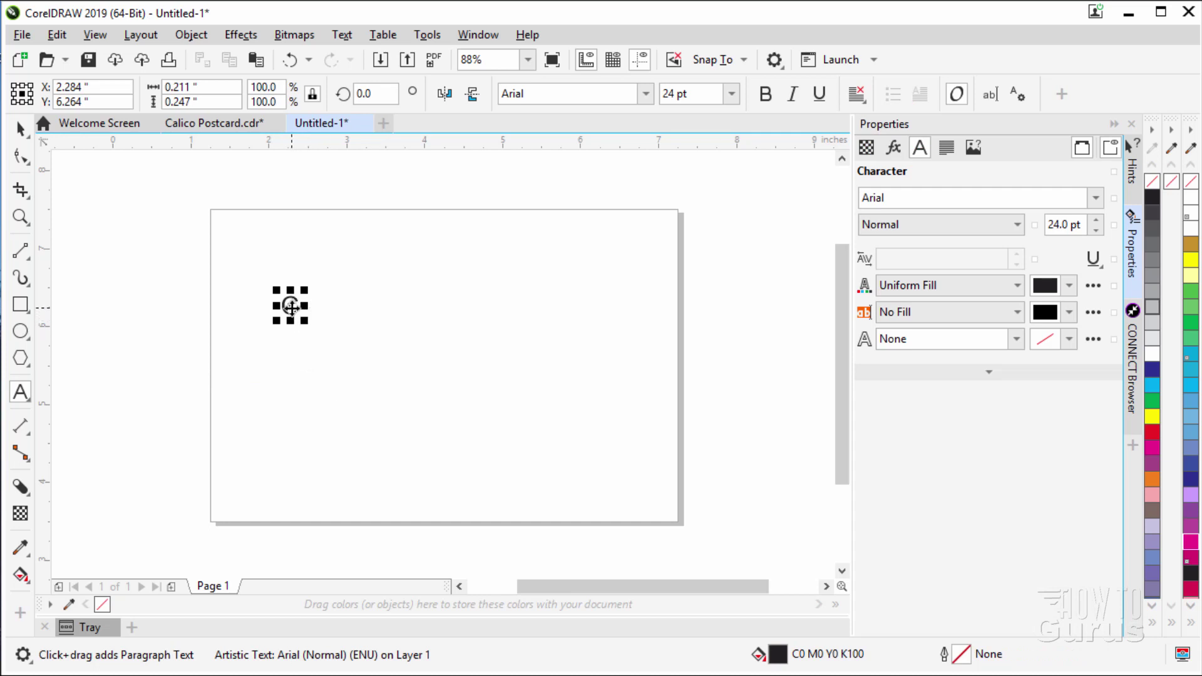
Move the letter C down and to the right, to about X 2.52 and Y 6.1 inches
scroll(294, 311, up, 2)
click(20, 129)
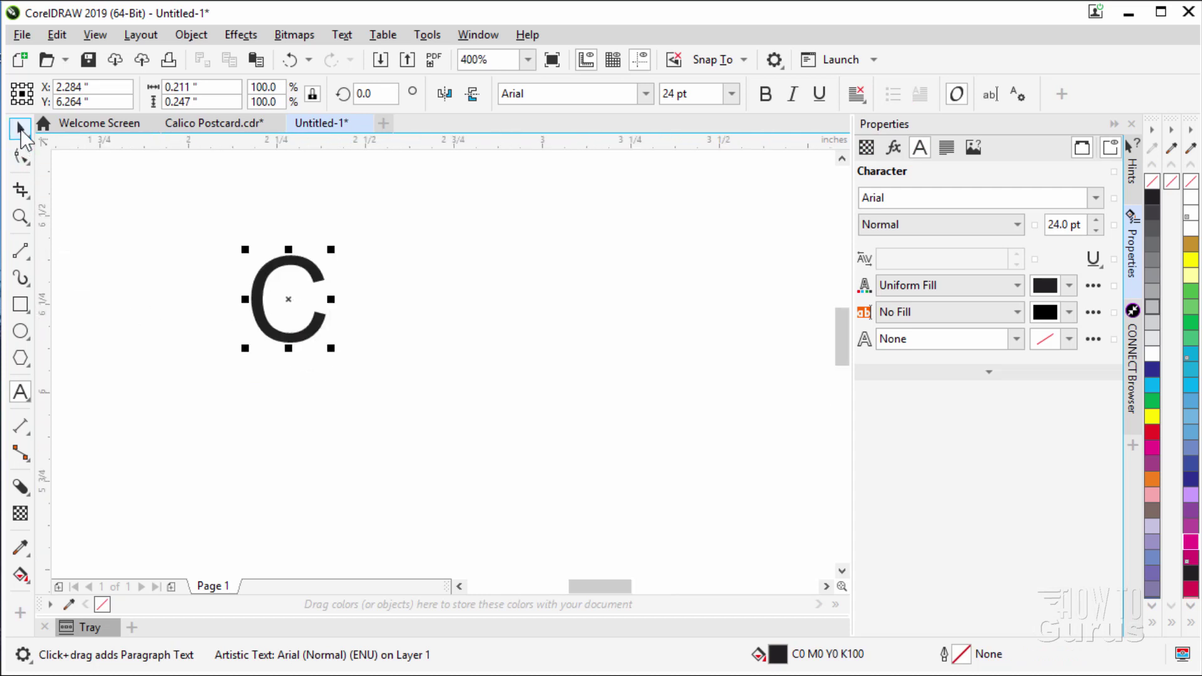
click(310, 337)
drag(311, 336, 387, 405)
Change the font of the letter C to Showcard Gothic
click(20, 393)
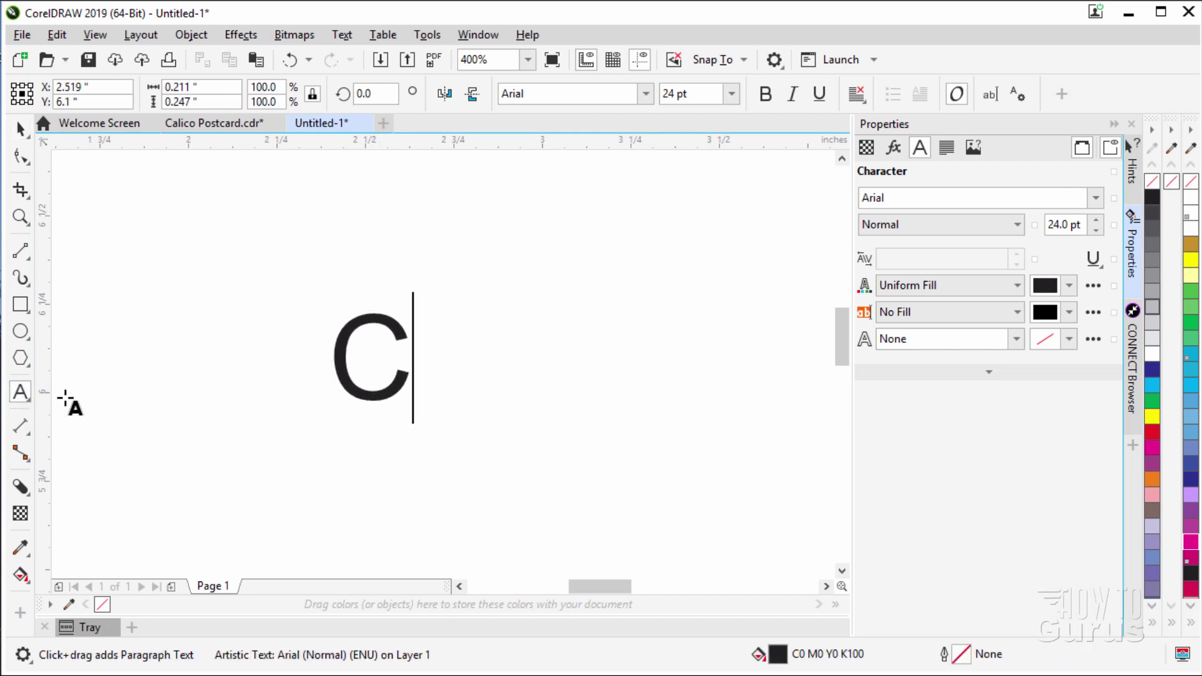
double_click(382, 363)
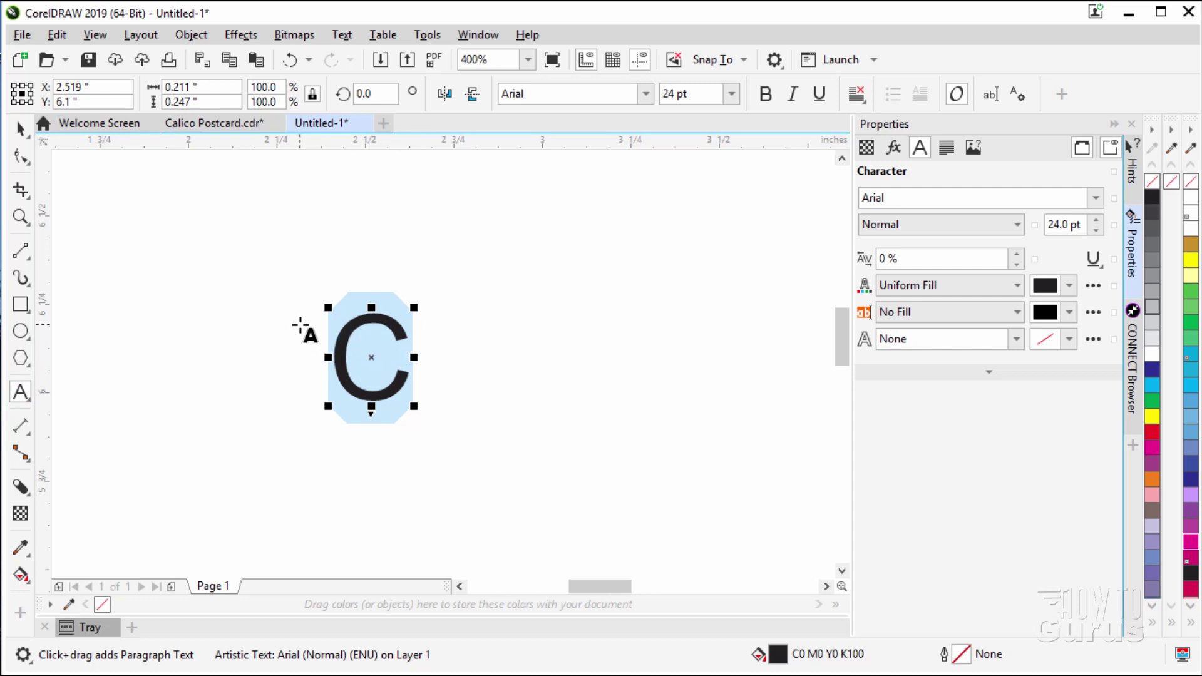
click(644, 96)
click(644, 95)
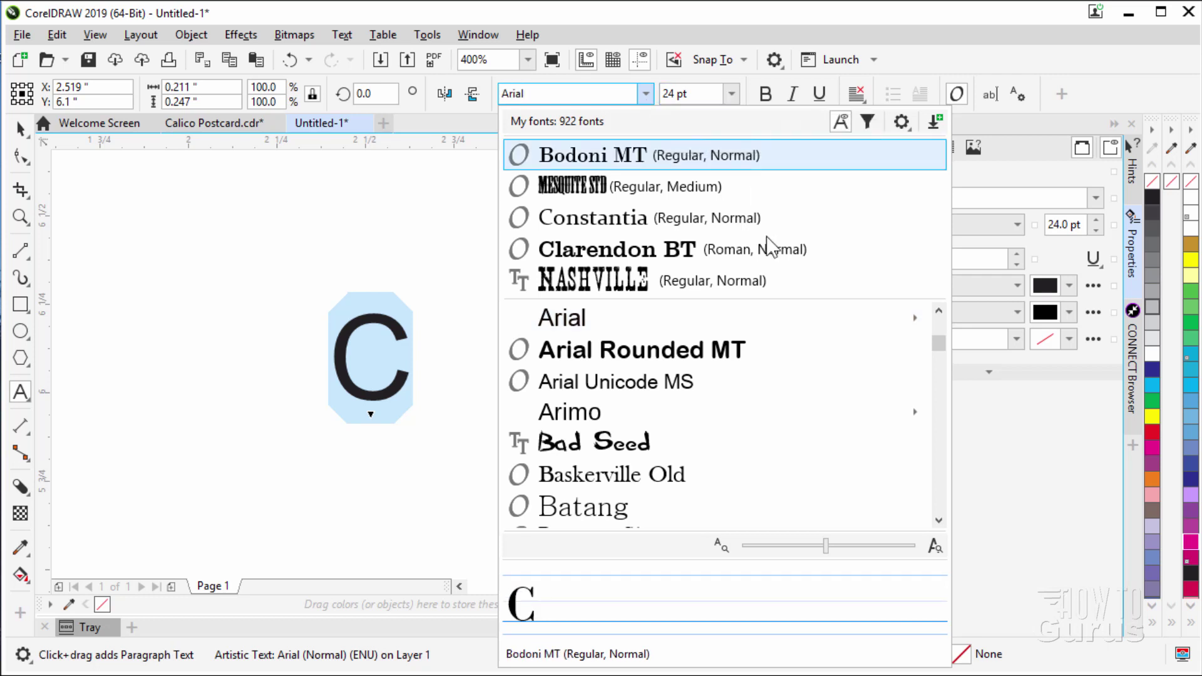
scroll(944, 494, down, 10)
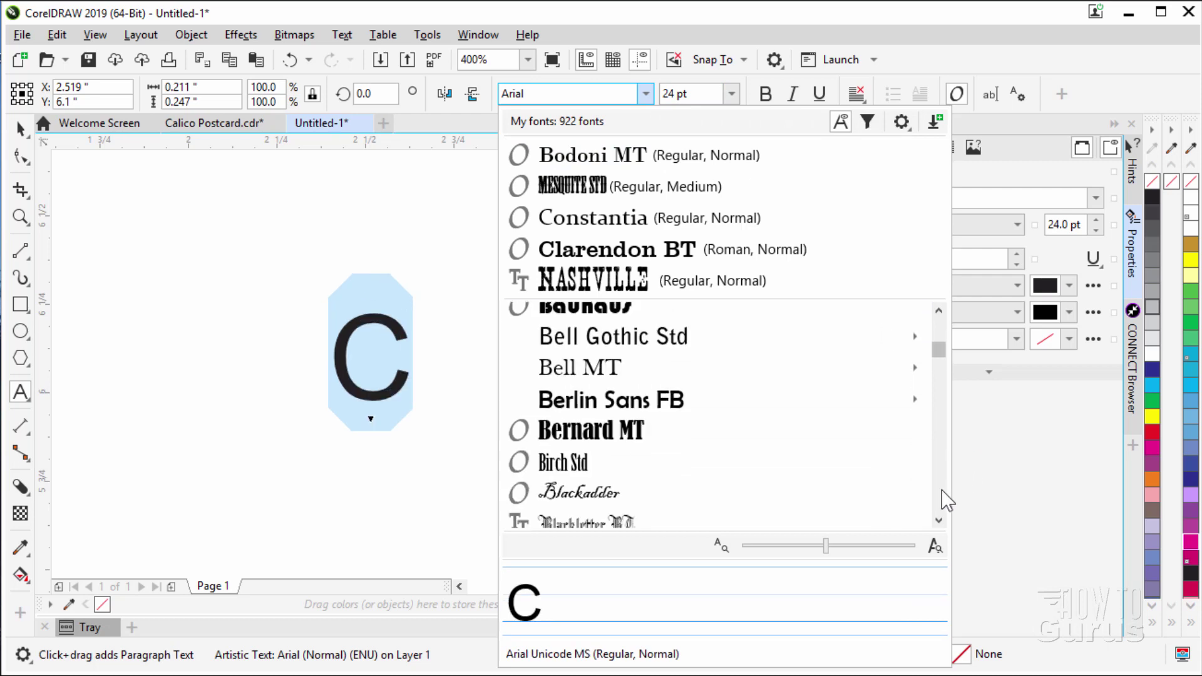
scroll(947, 499, down, 5)
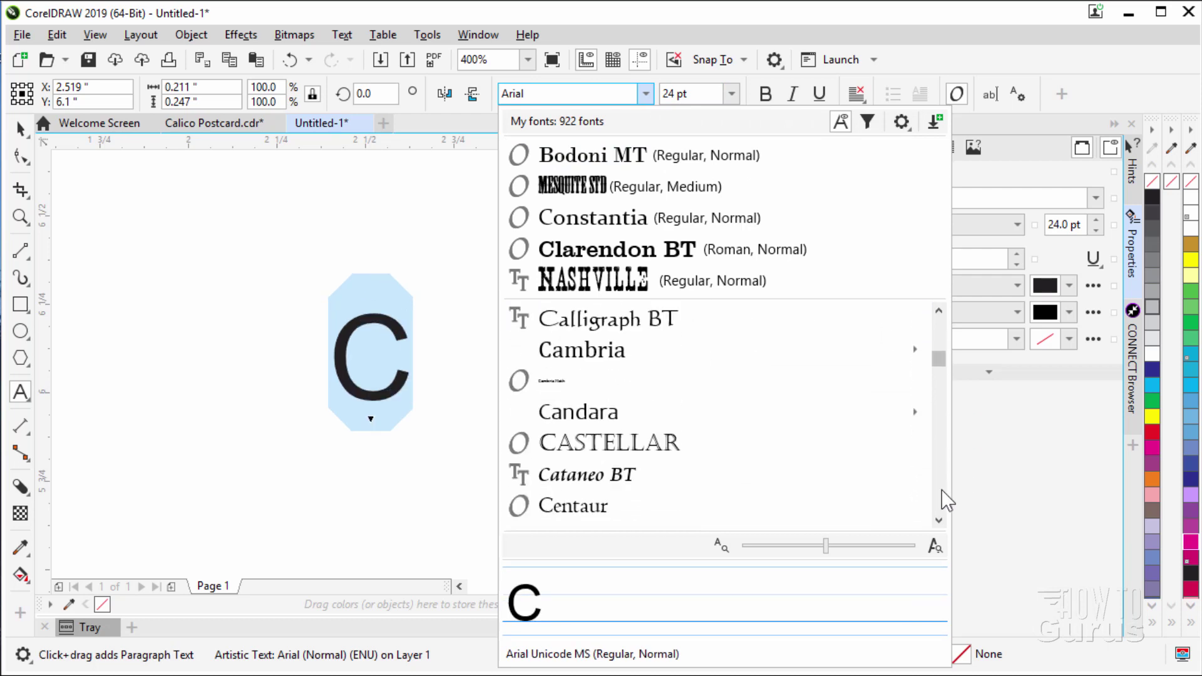
scroll(947, 499, down, 8)
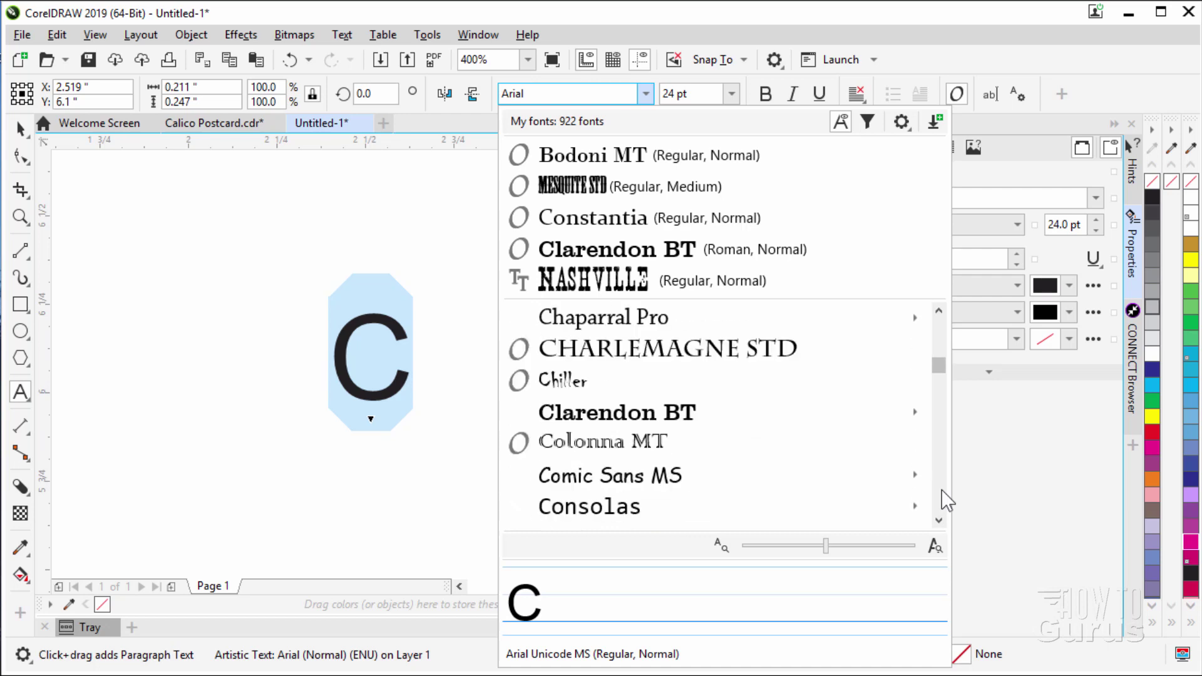
scroll(947, 499, down, 8)
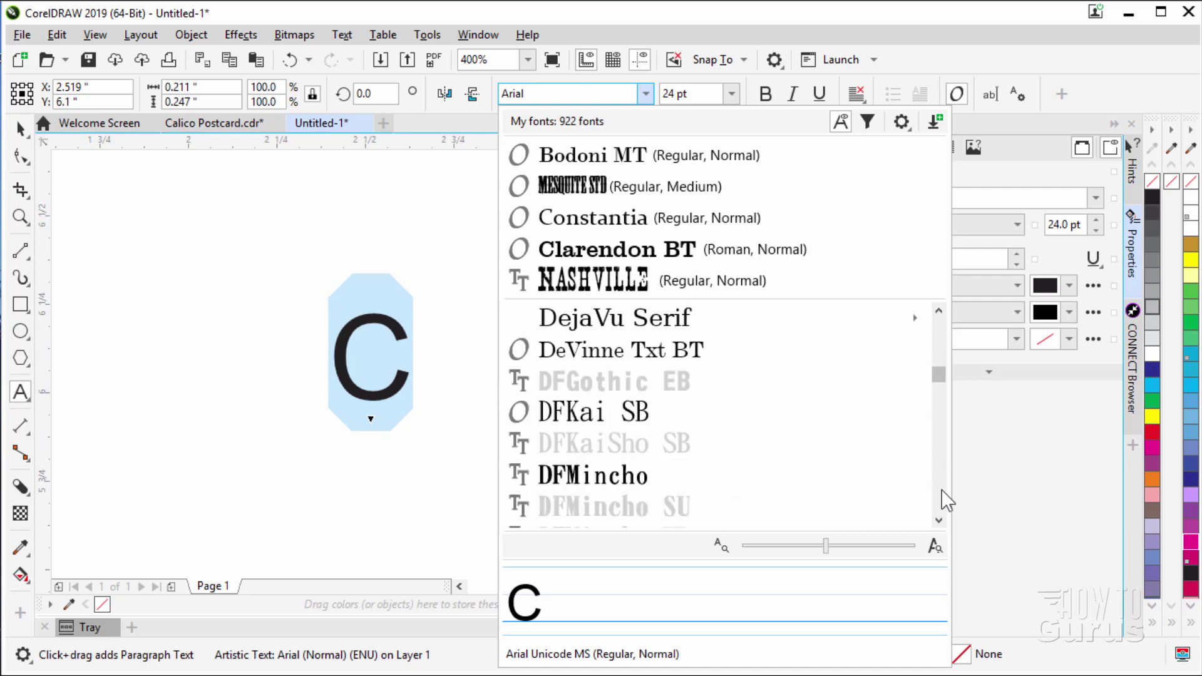
scroll(947, 499, down, 6)
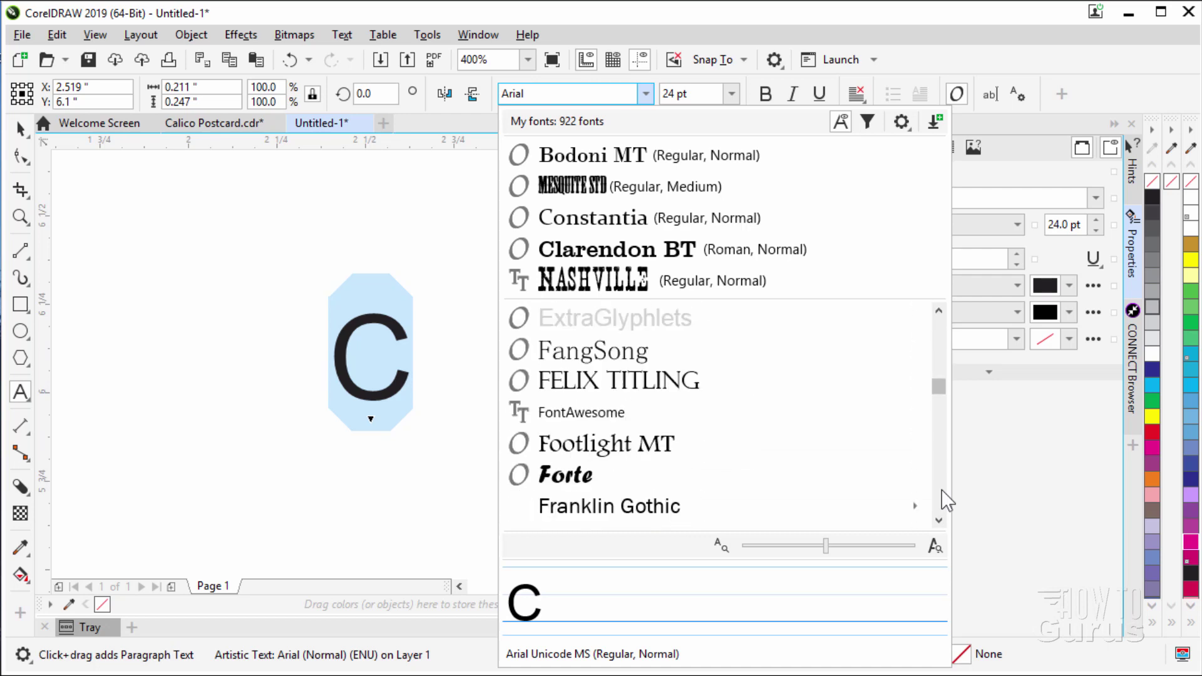
scroll(947, 499, down, 3)
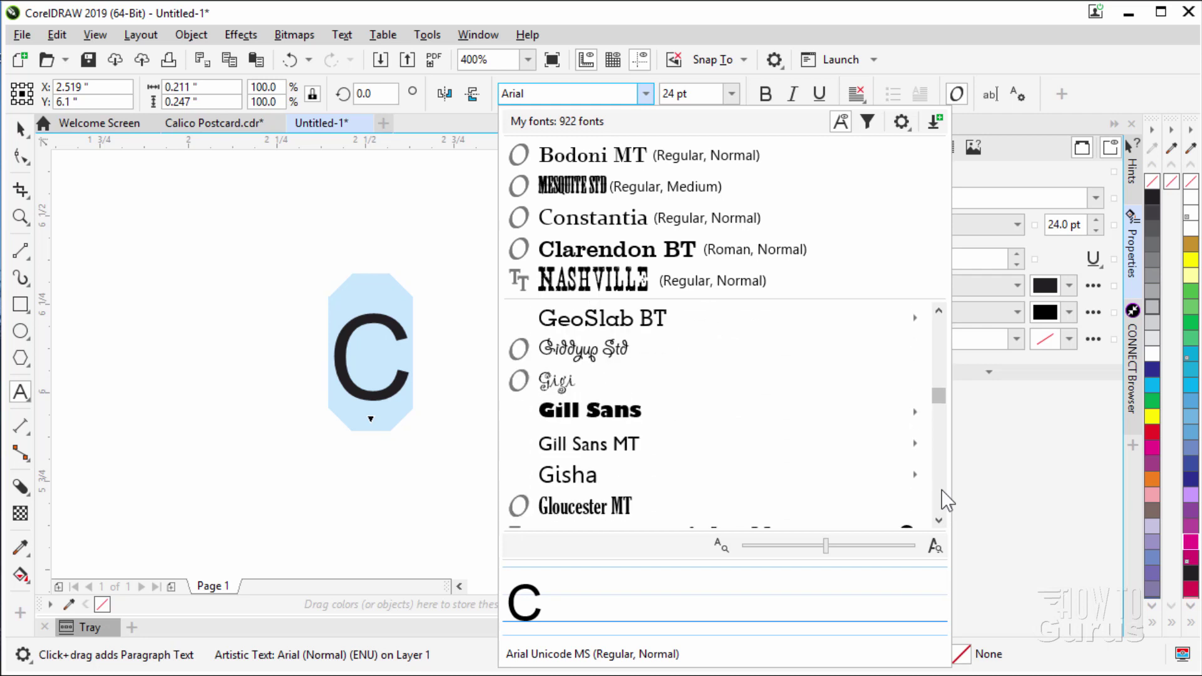
scroll(946, 499, down, 8)
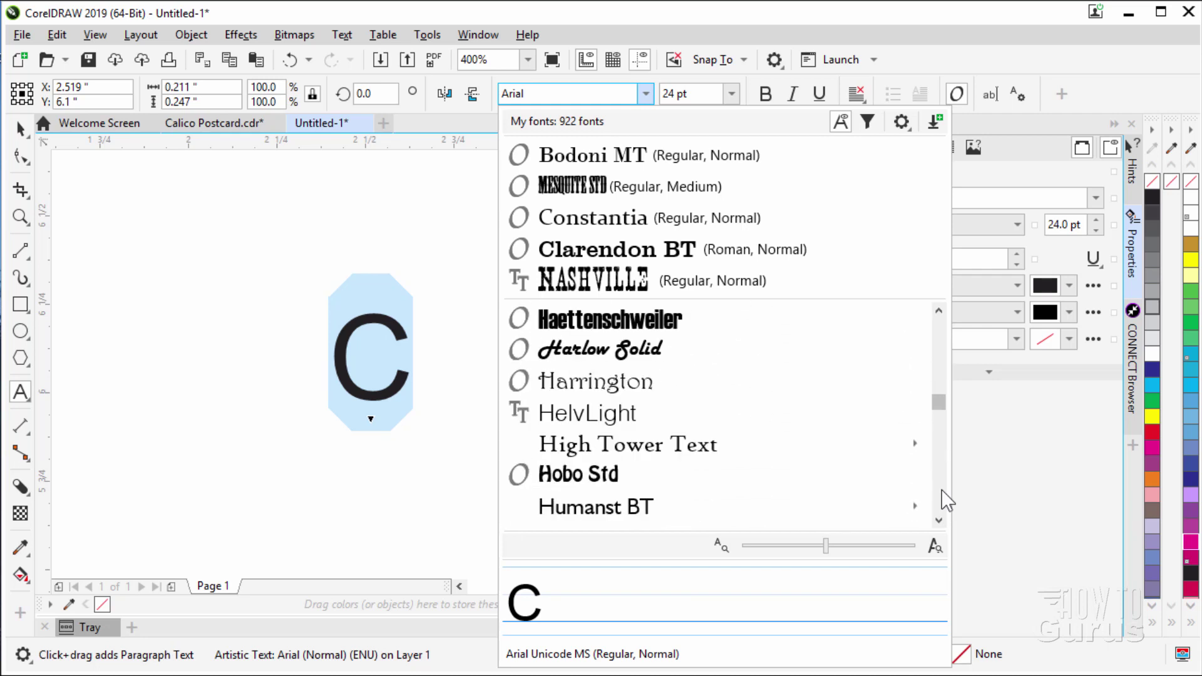
scroll(946, 499, down, 8)
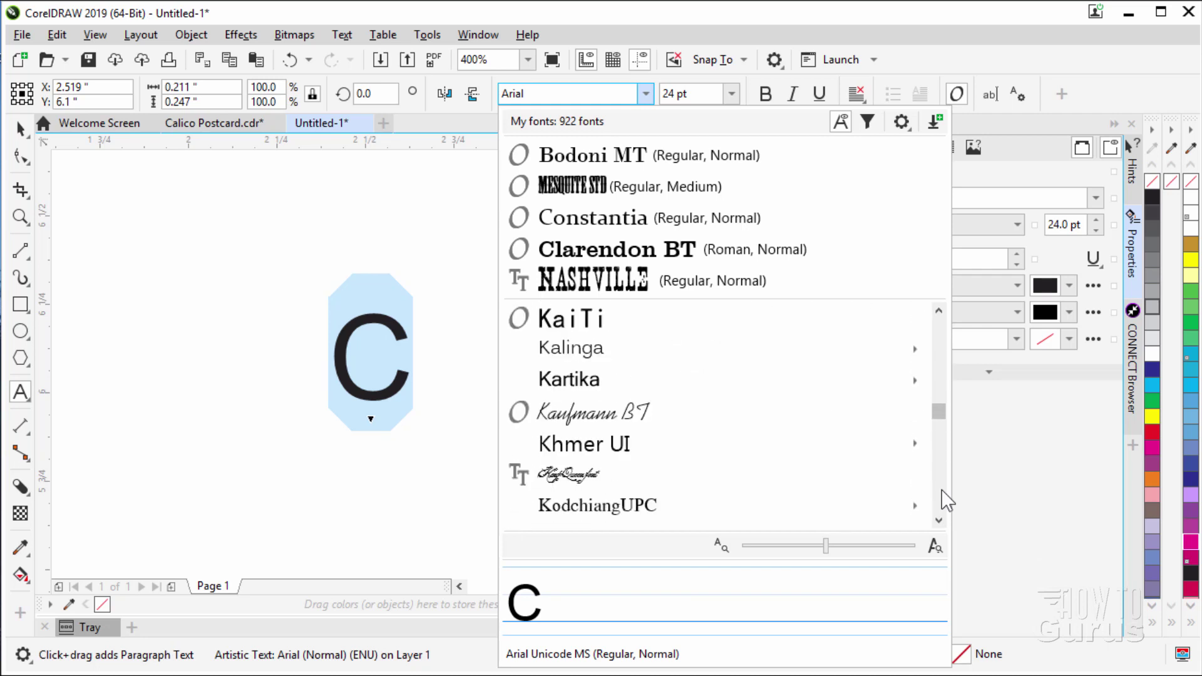
scroll(947, 499, down, 8)
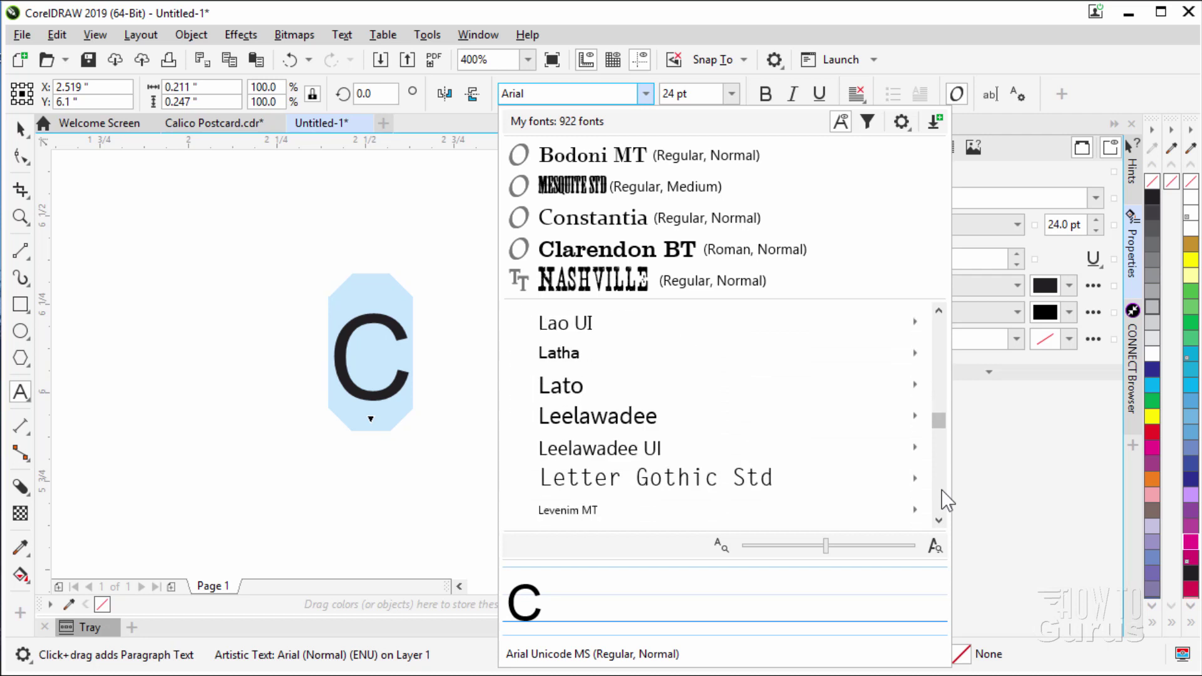
scroll(947, 499, down, 4)
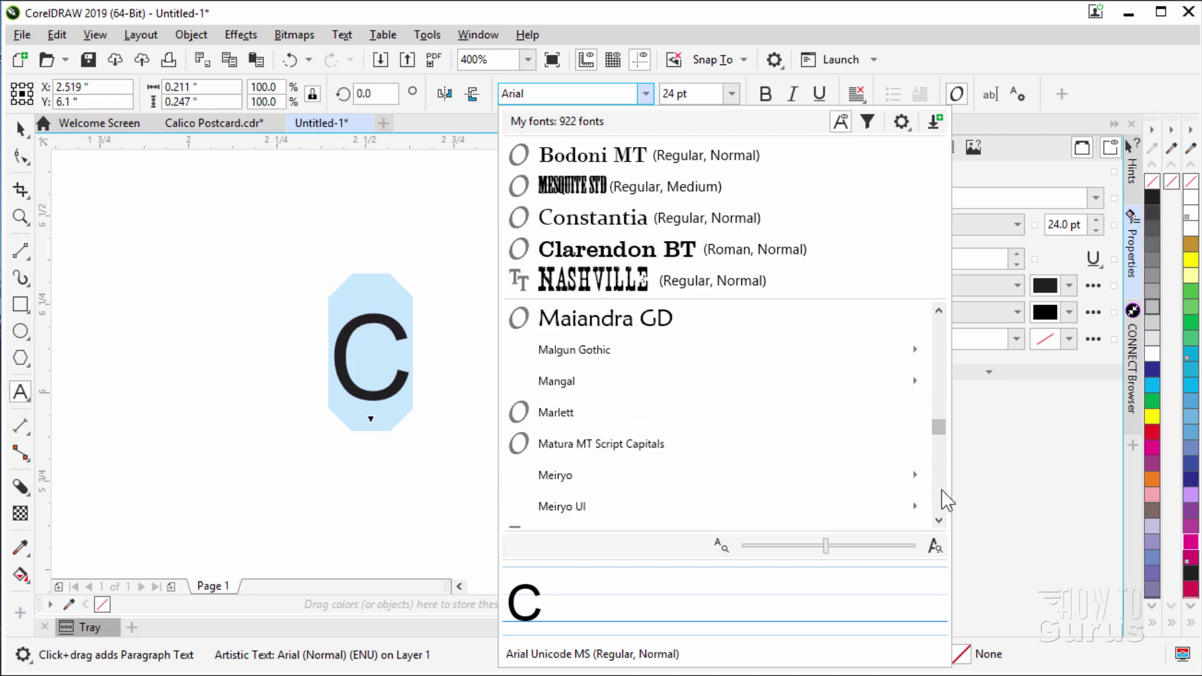
scroll(947, 499, down, 10)
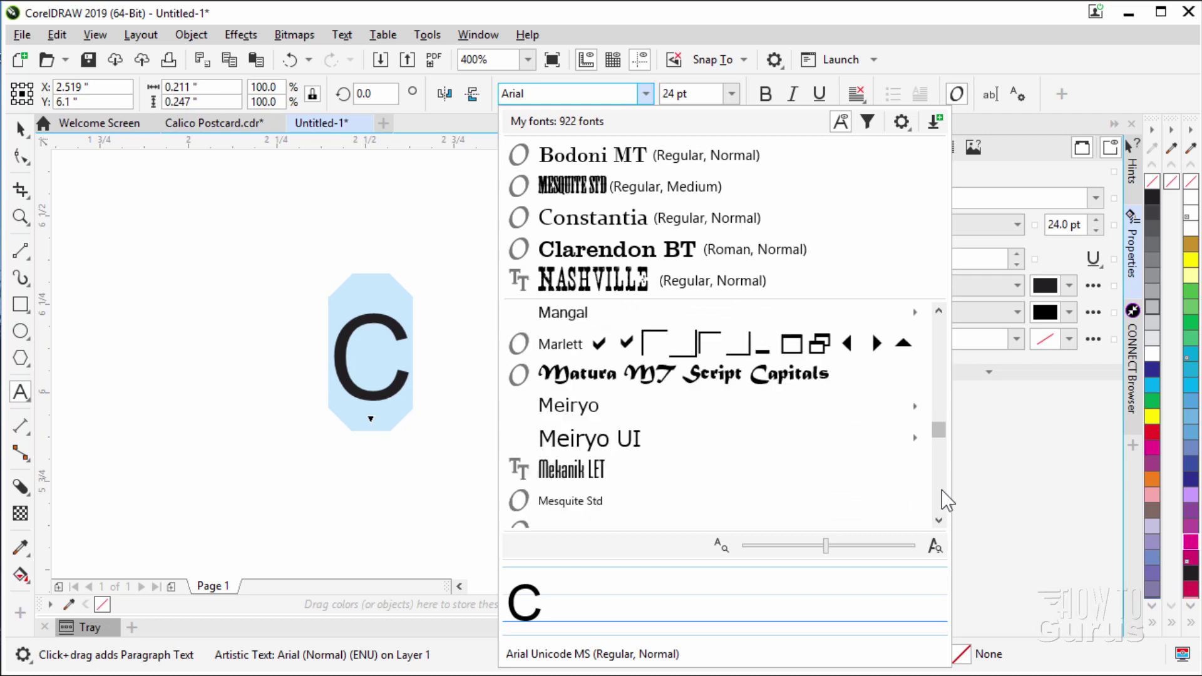
scroll(939, 526, down, 8)
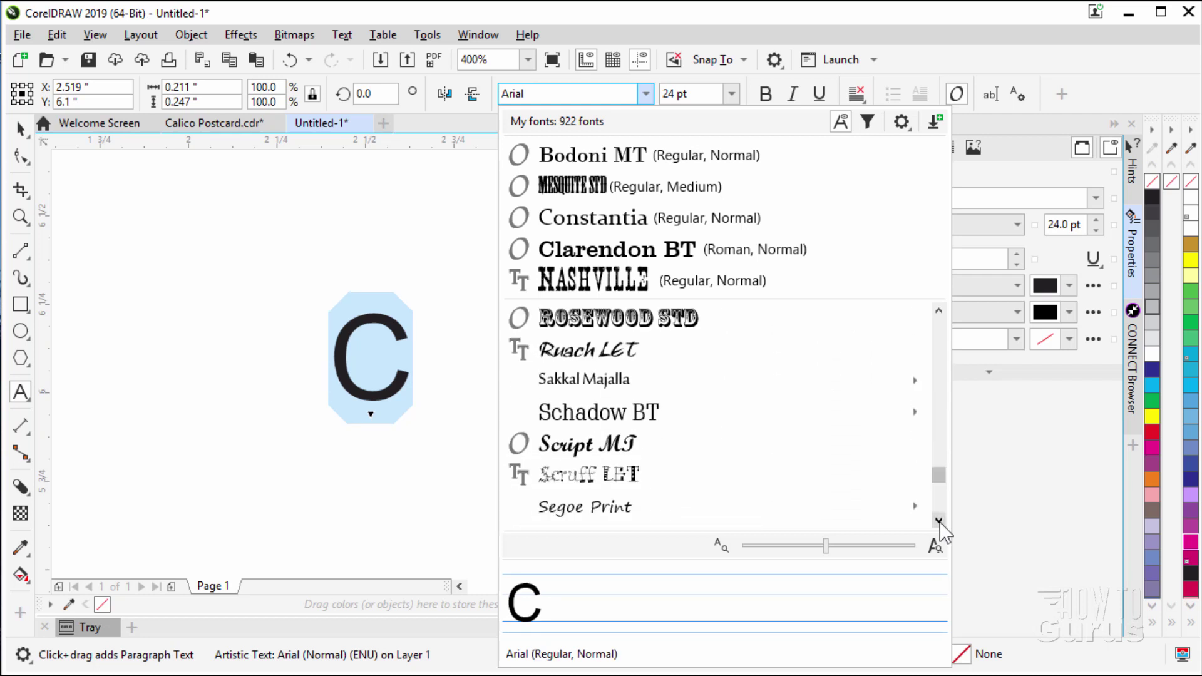
scroll(939, 526, down, 2)
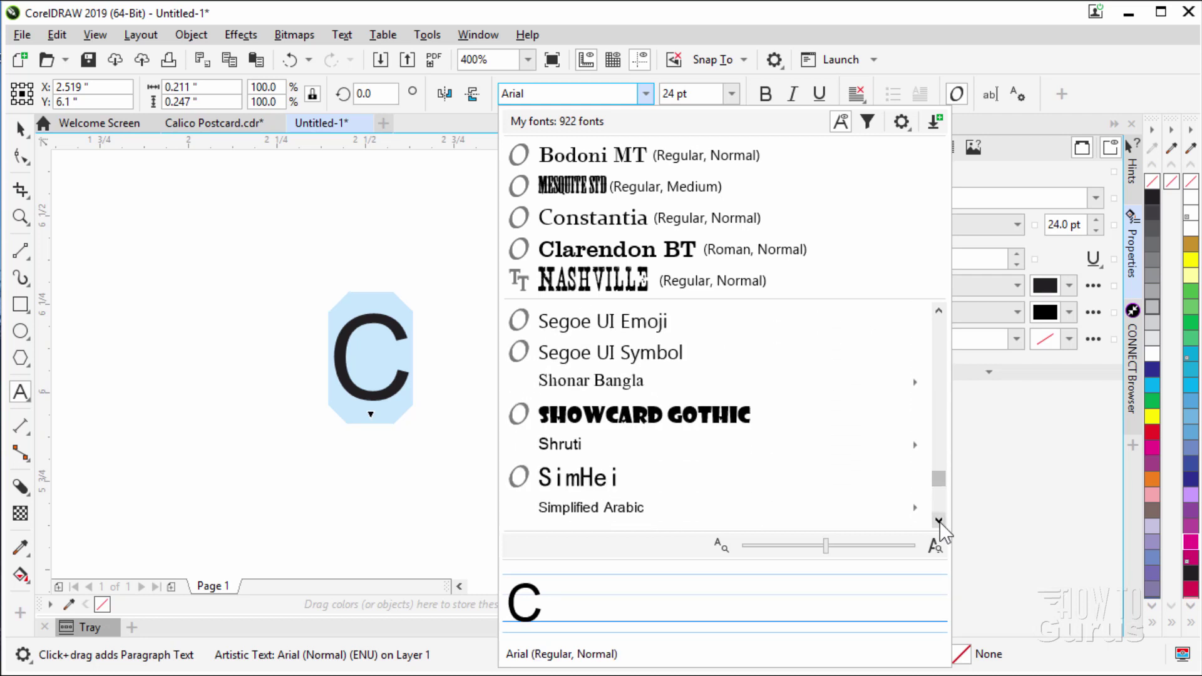
click(610, 425)
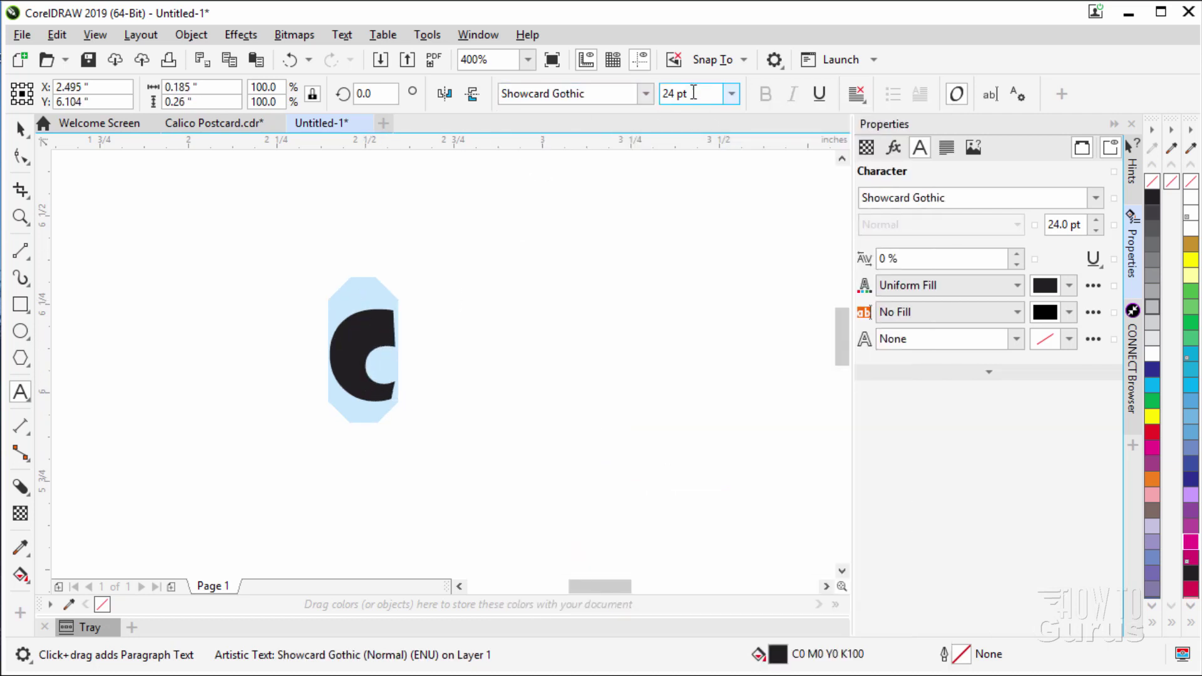
Set the font size of the letter C to 144 pt
drag(696, 95, 672, 98)
double_click(668, 96)
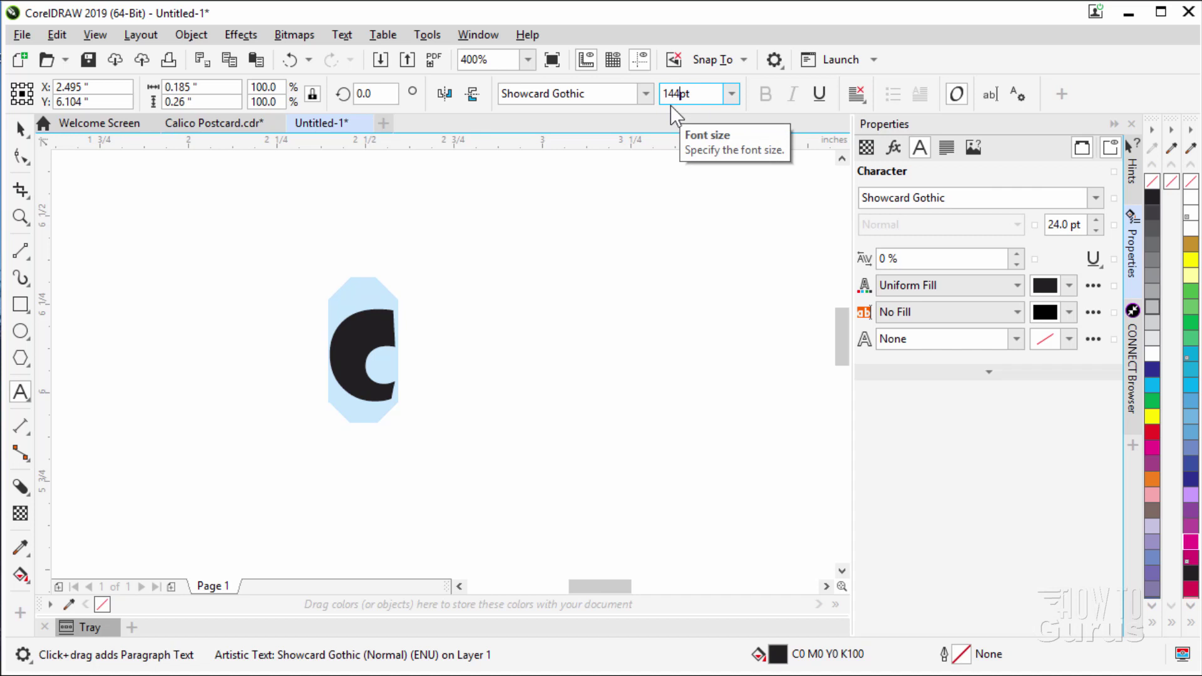
key(Return)
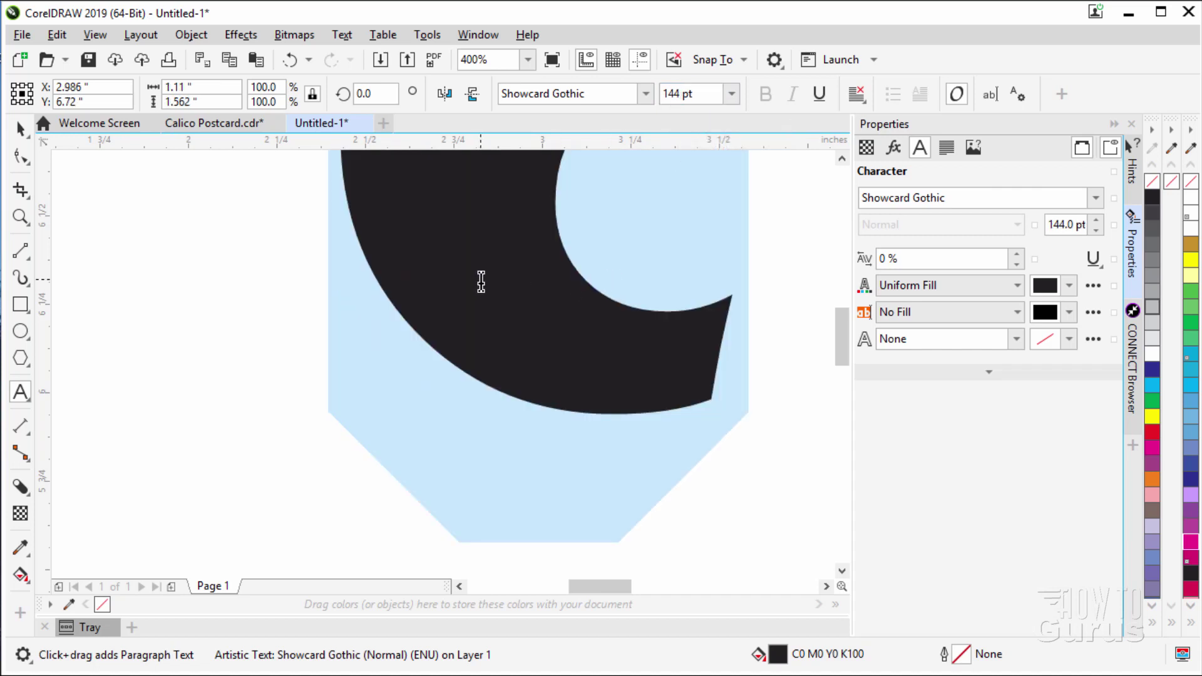
Move the enlarged letter C down and left to about X 2.82 and Y 6.38 inches, inside the page's upper-left area
scroll(481, 282, up, 1)
scroll(481, 281, down, 2)
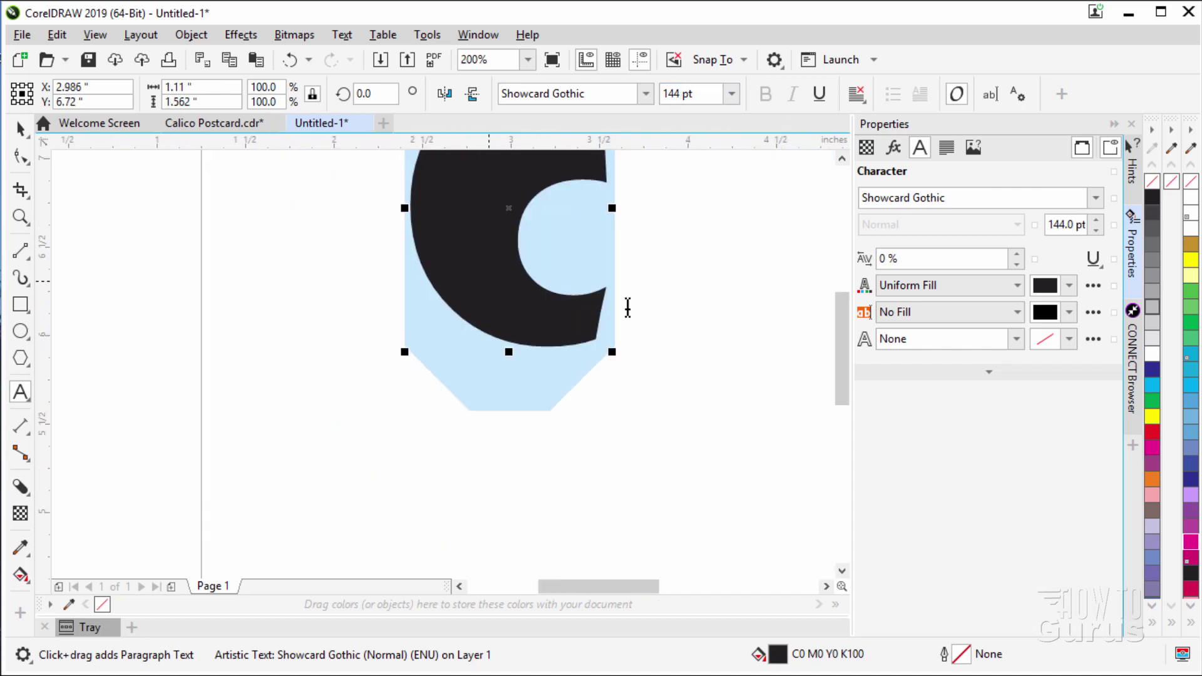
drag(839, 353, 841, 310)
click(21, 129)
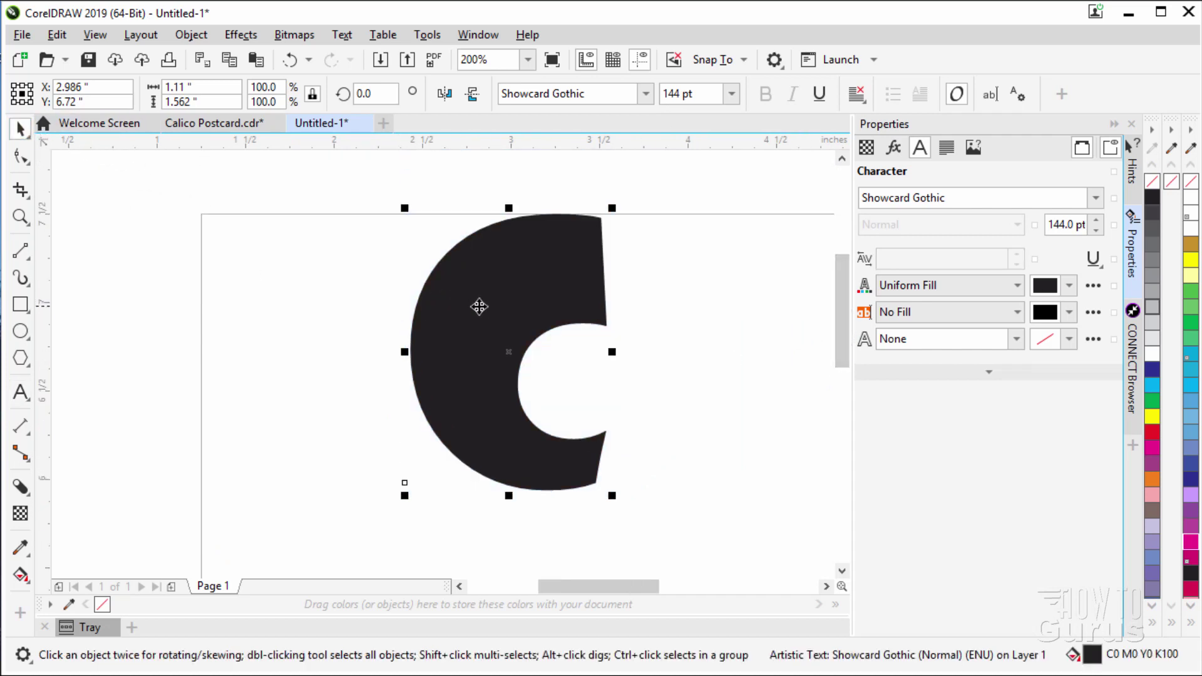
drag(479, 306, 445, 367)
scroll(690, 379, down, 2)
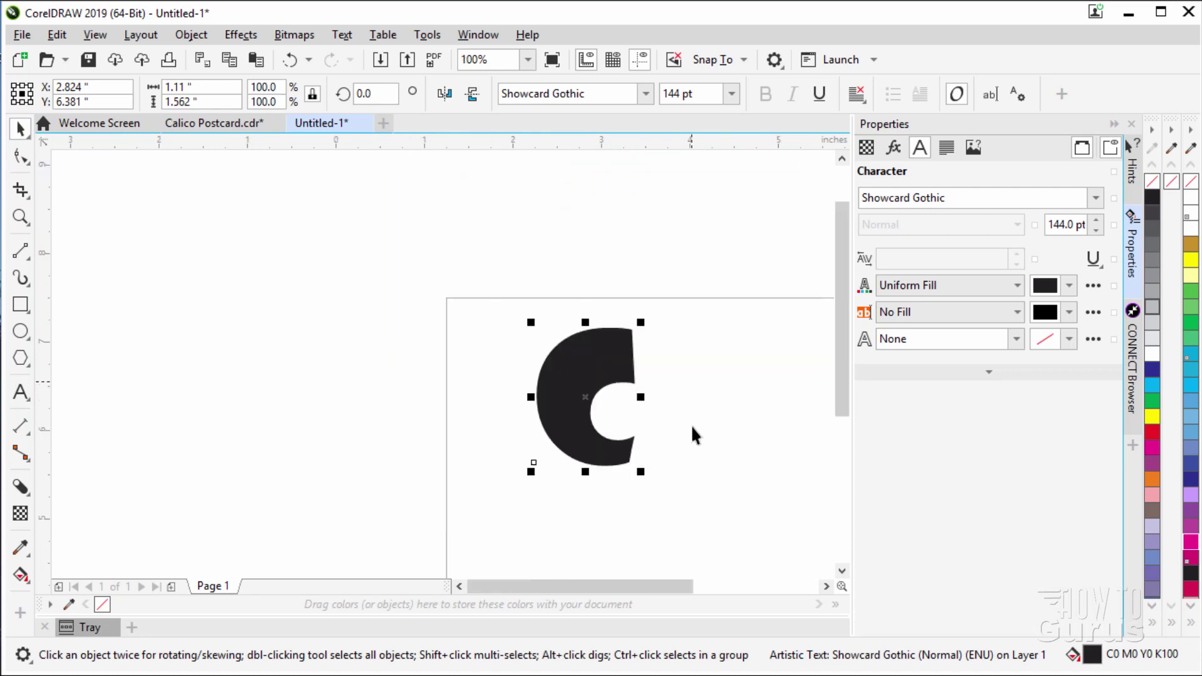
drag(623, 581, 659, 582)
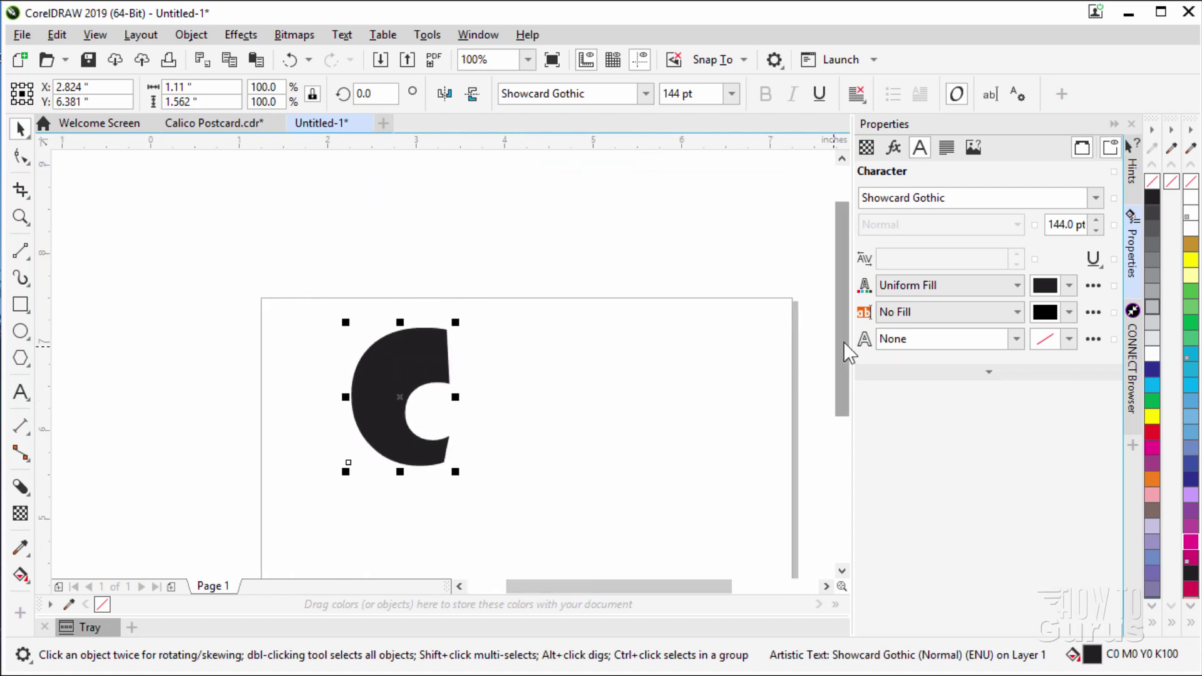
drag(844, 342, 837, 402)
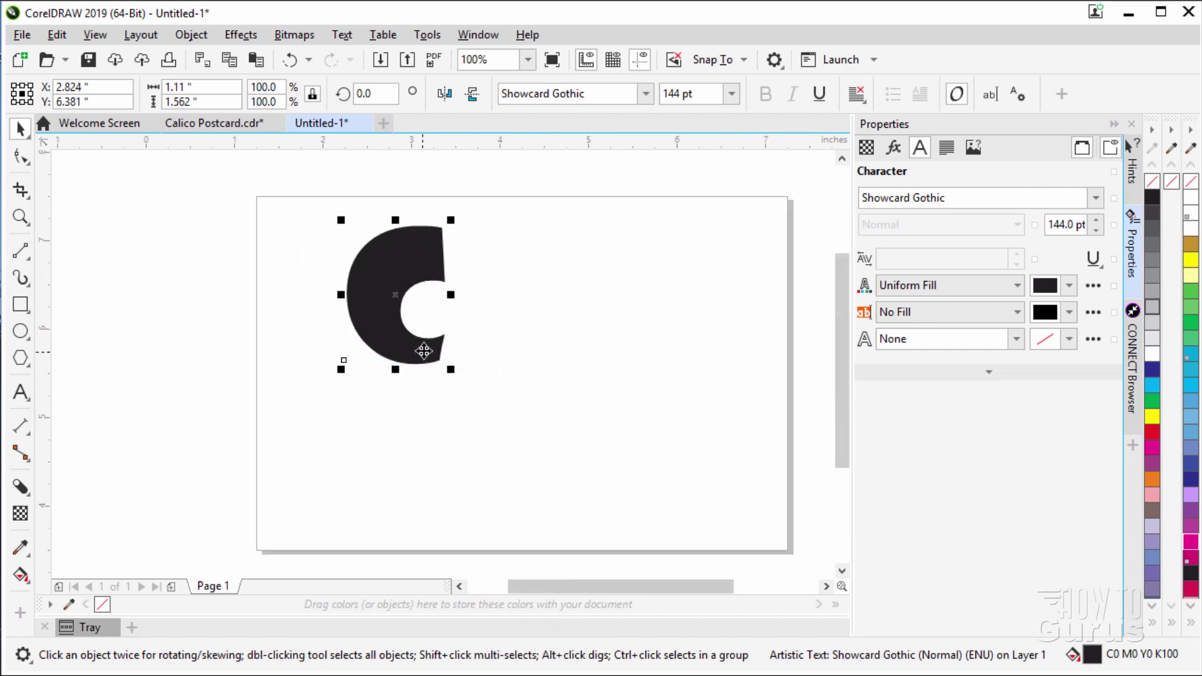
Move the letter C to about X 1.92 and Y 6.1 inches, and place a duplicate beside it at about X 3.18 and Y 6.01 inches
drag(390, 335, 308, 359)
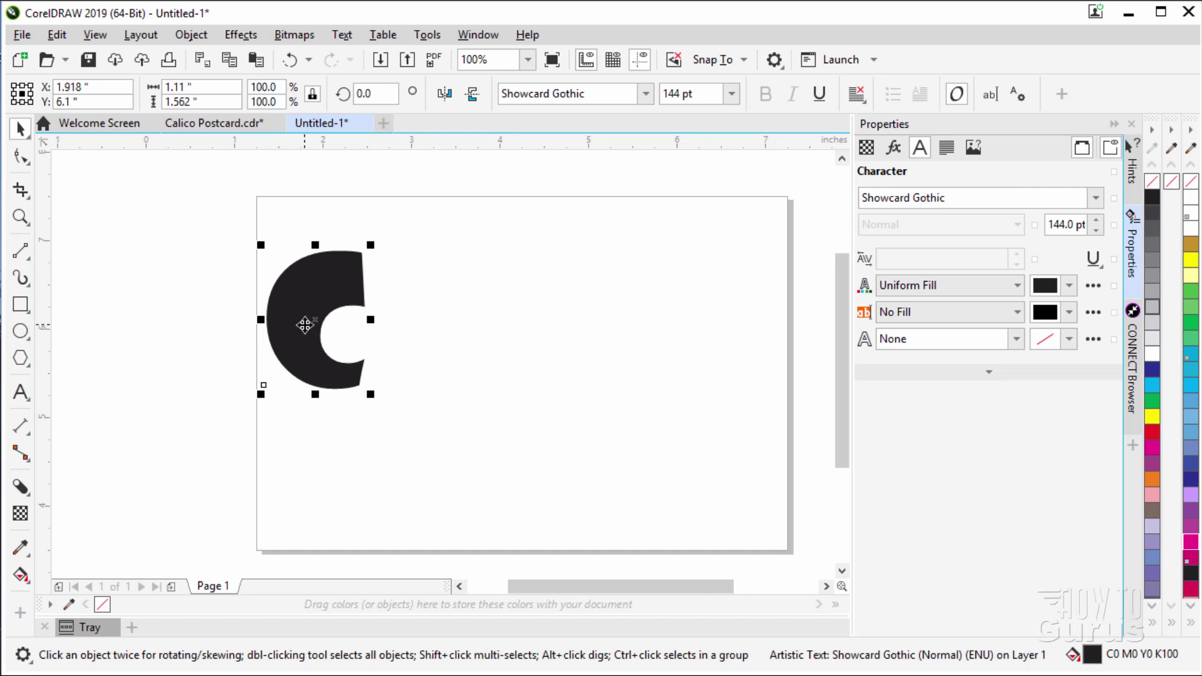
click(55, 37)
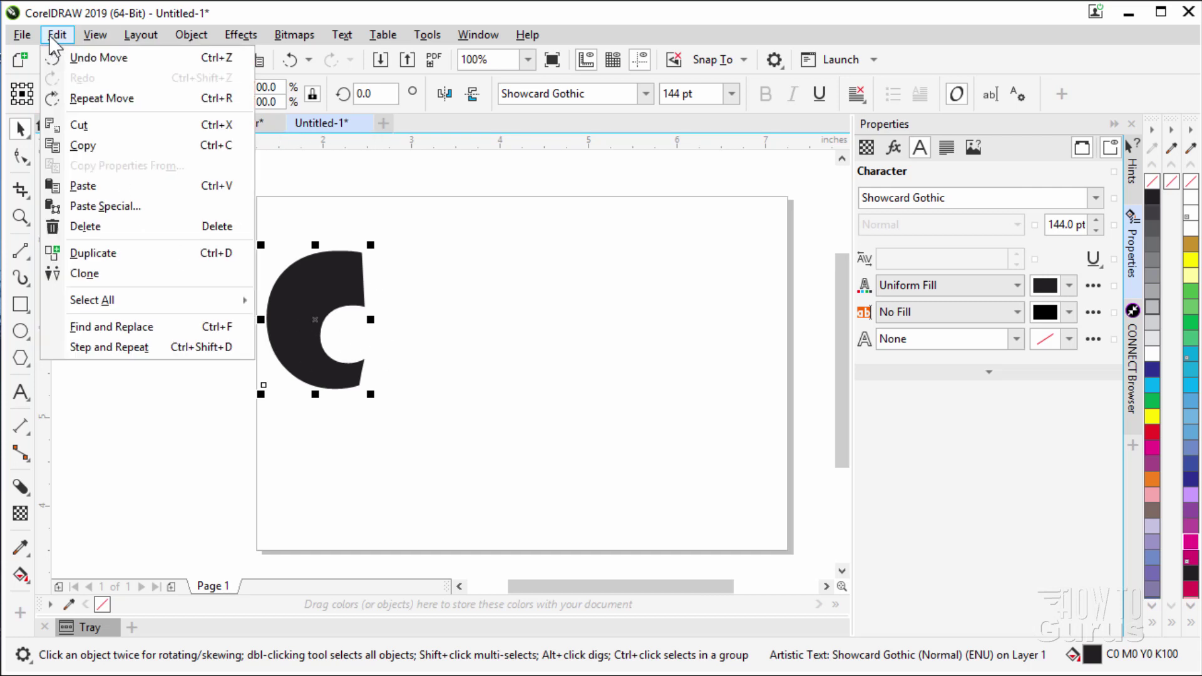
click(115, 253)
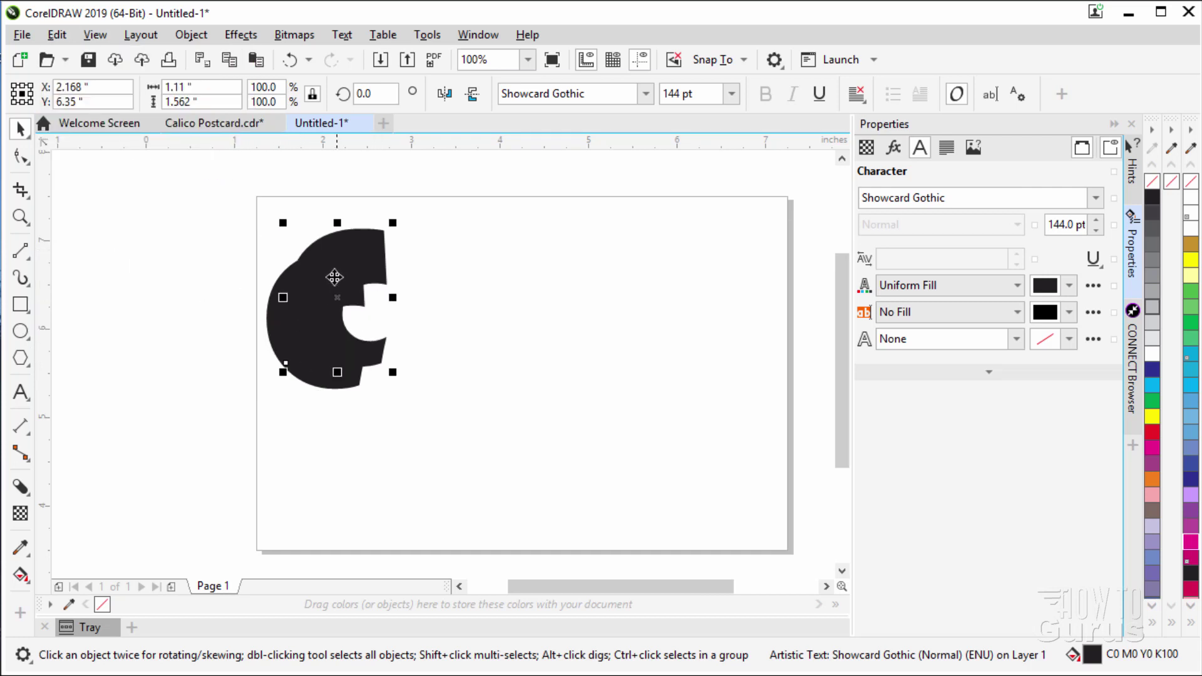
drag(334, 277, 423, 308)
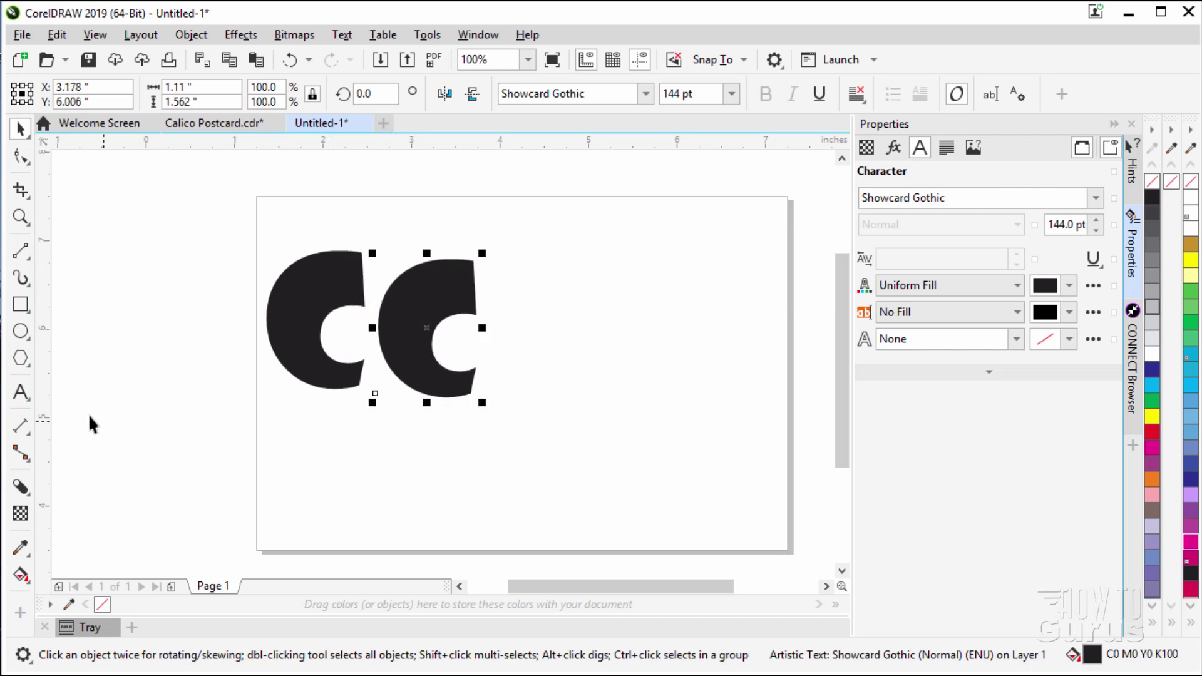
Replace the duplicated second letter C with the letter A
click(20, 392)
double_click(421, 337)
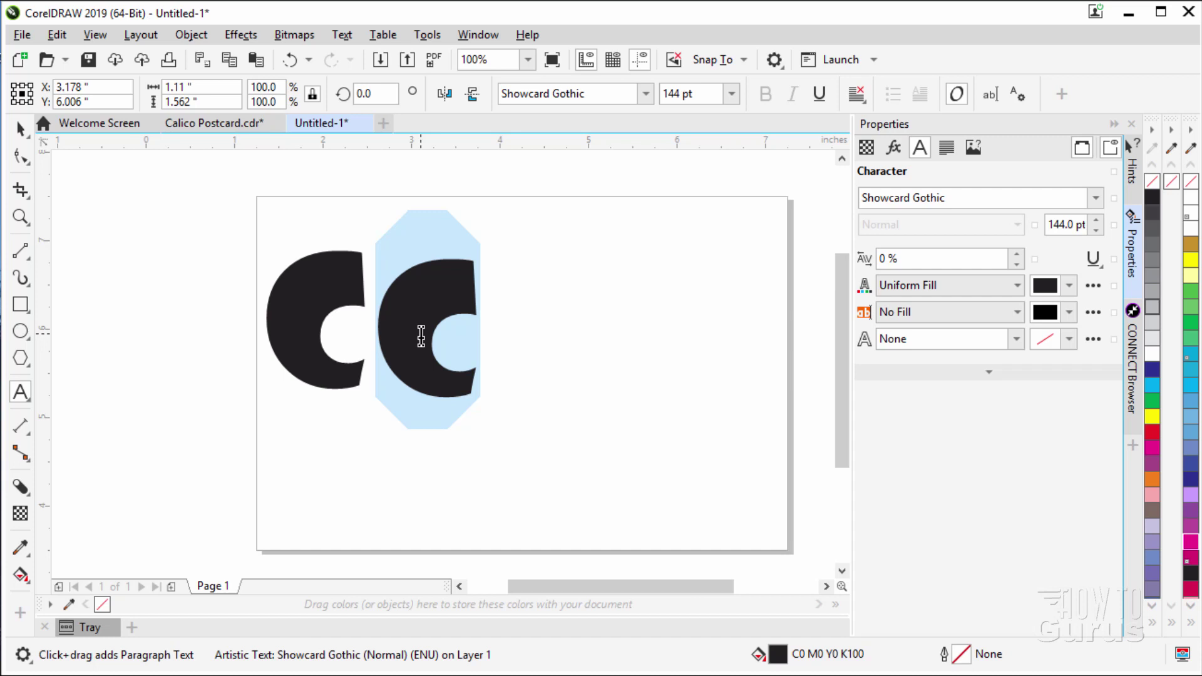
text(A)
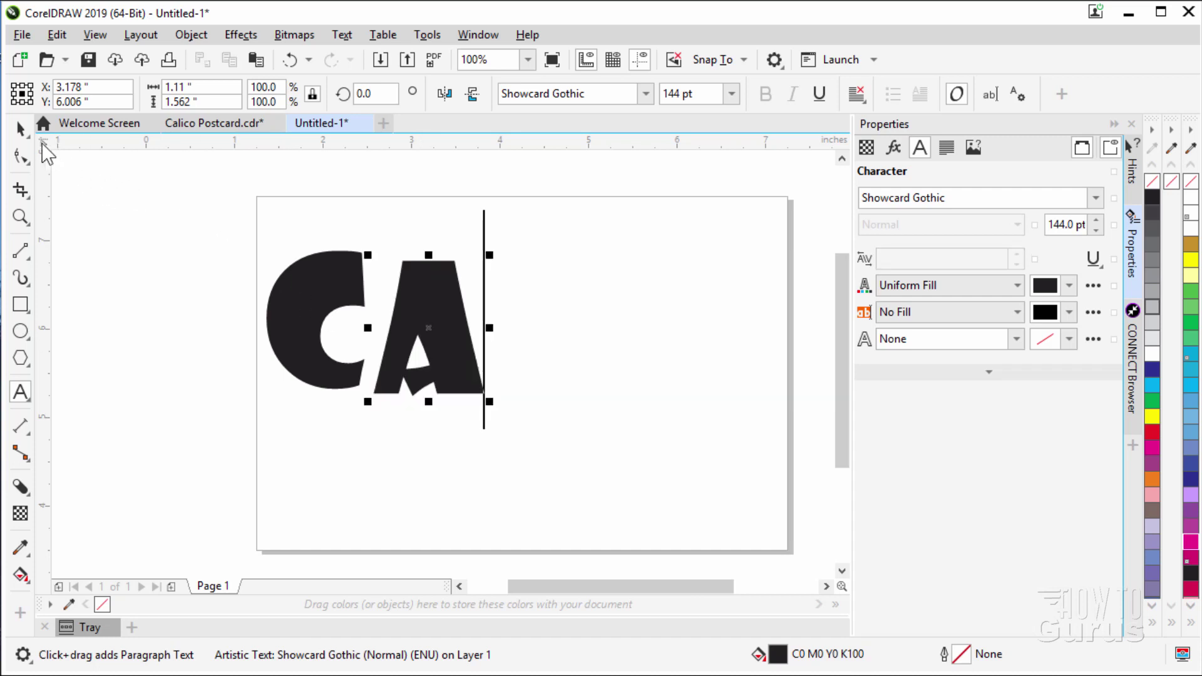
click(21, 129)
Duplicate the letter A and place the copy to its right at about X 4.5 and Y 5.99 inches
click(57, 35)
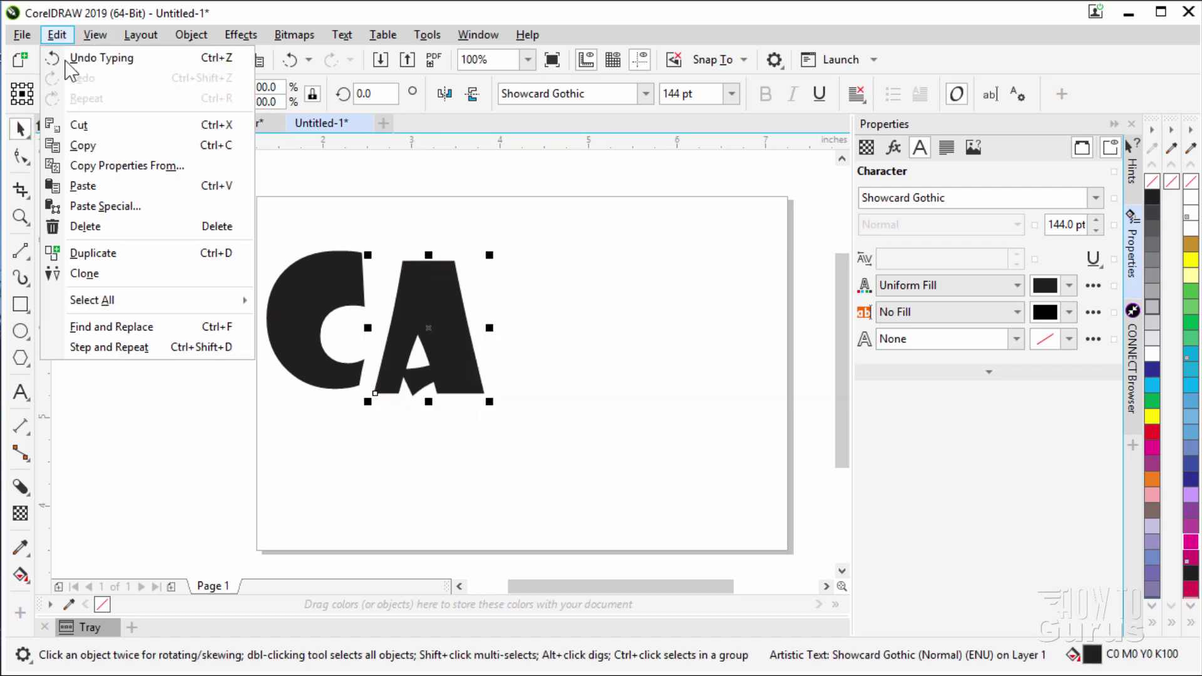
click(100, 254)
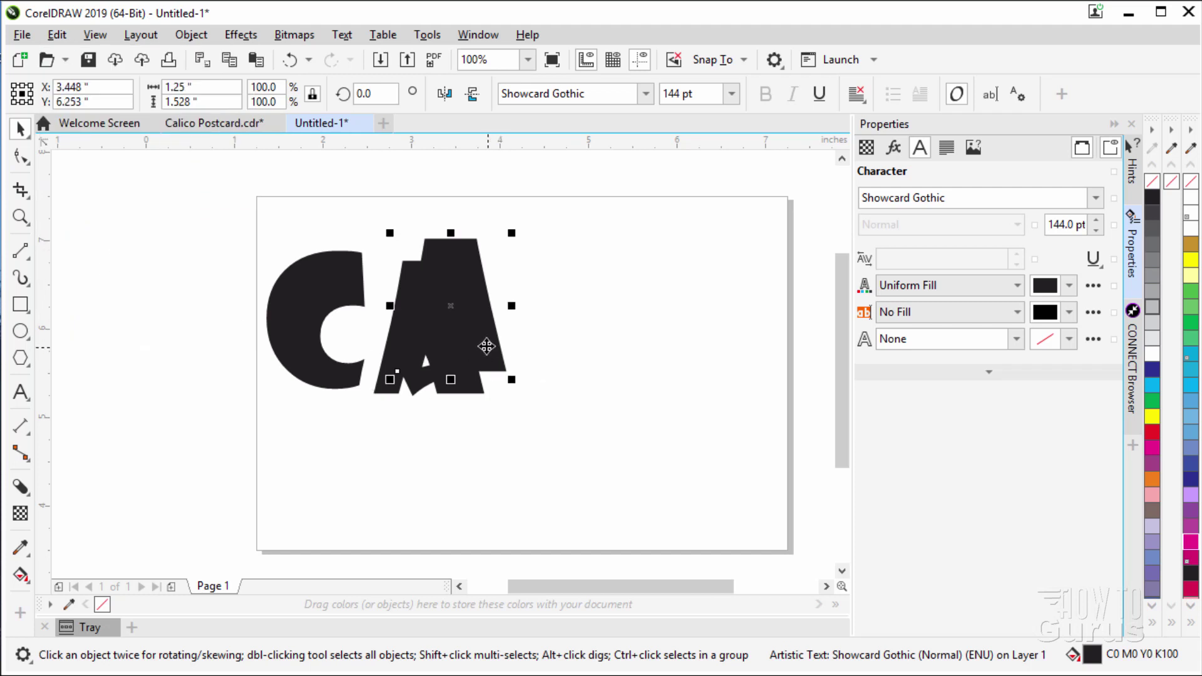
drag(487, 346, 579, 370)
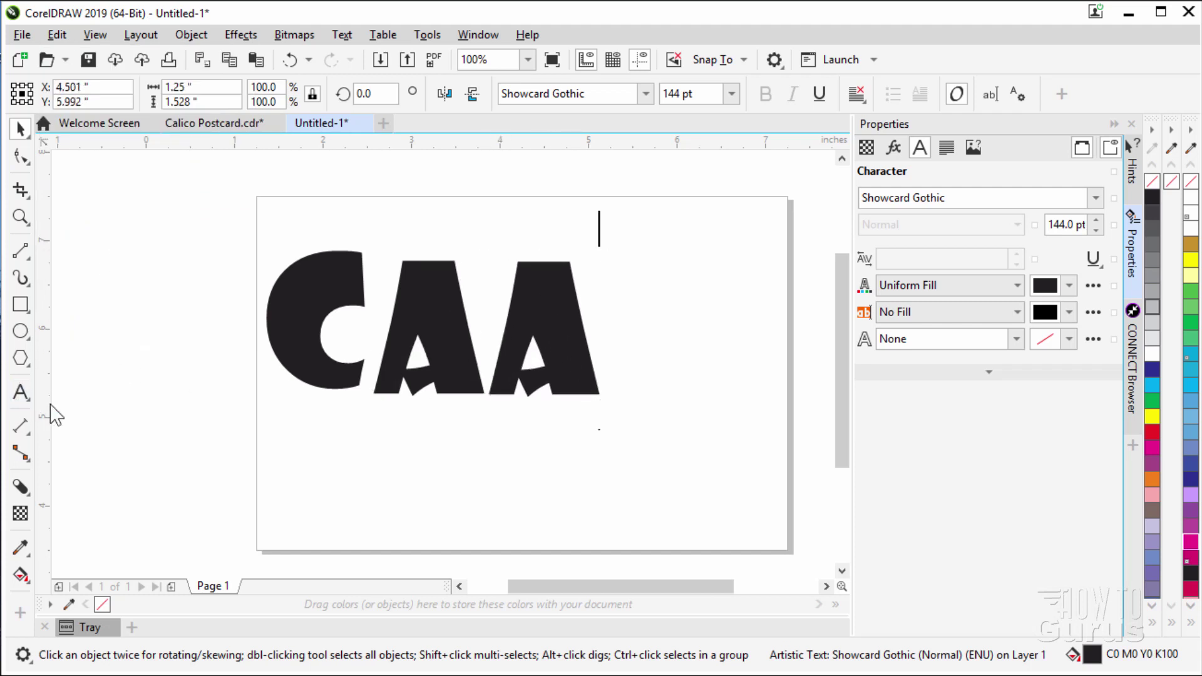
Replace the duplicated letter A with the letter L
key(F8)
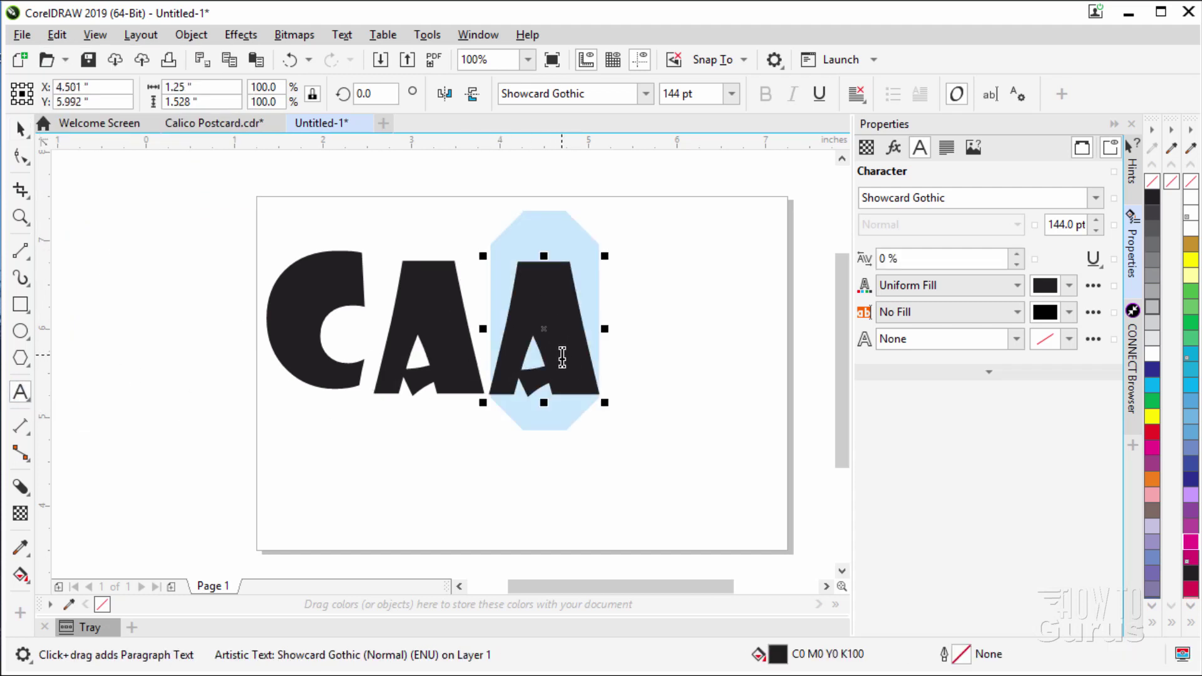
text(L)
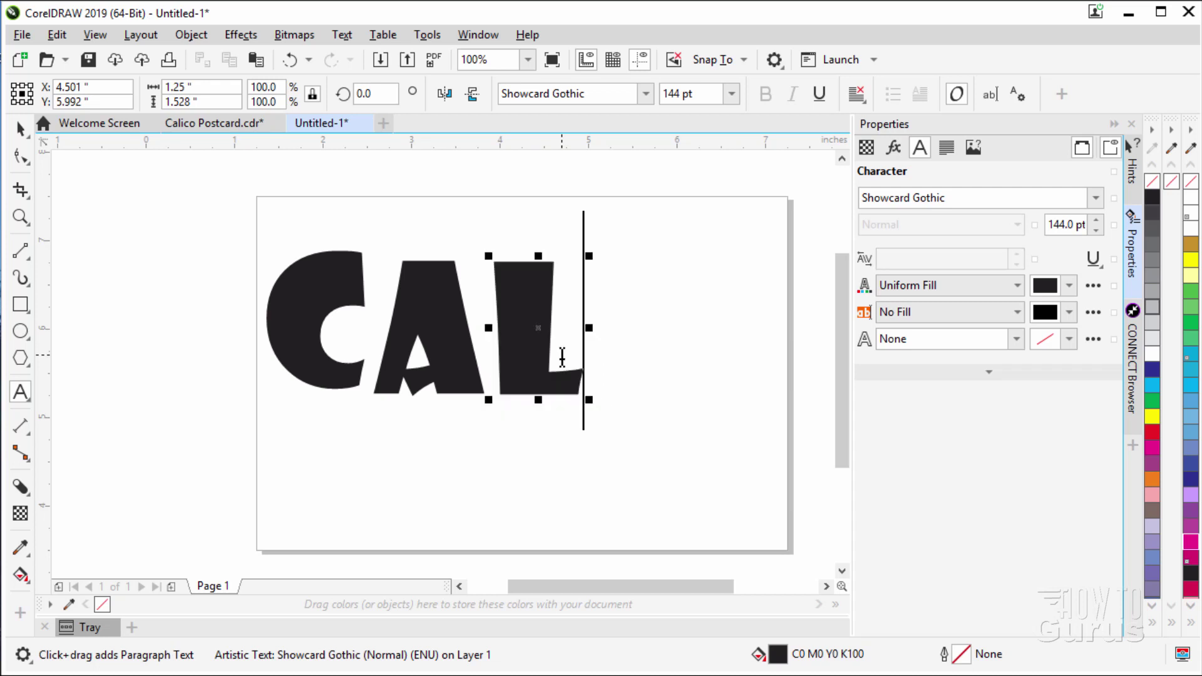
click(20, 129)
Duplicate the letter L and place the copy to its right at about X 5.62 and Y 6.01 inches
click(57, 34)
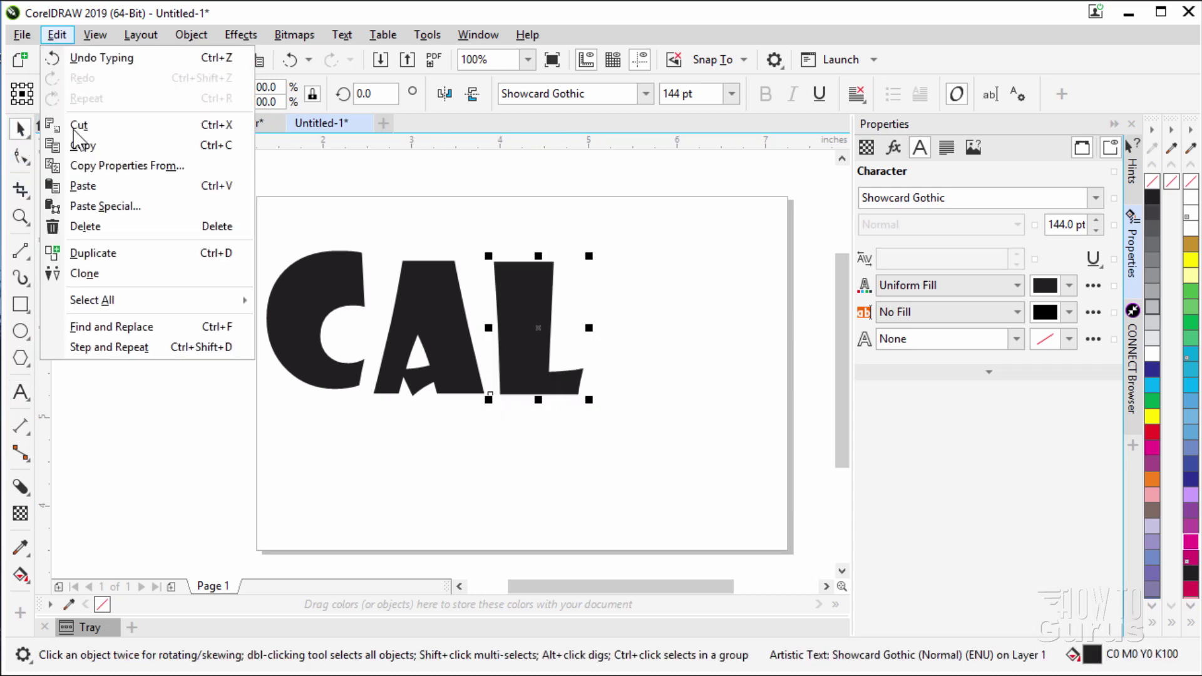
click(112, 254)
drag(542, 329, 633, 354)
Replace the duplicated letter L with the letter I
click(21, 392)
click(626, 363)
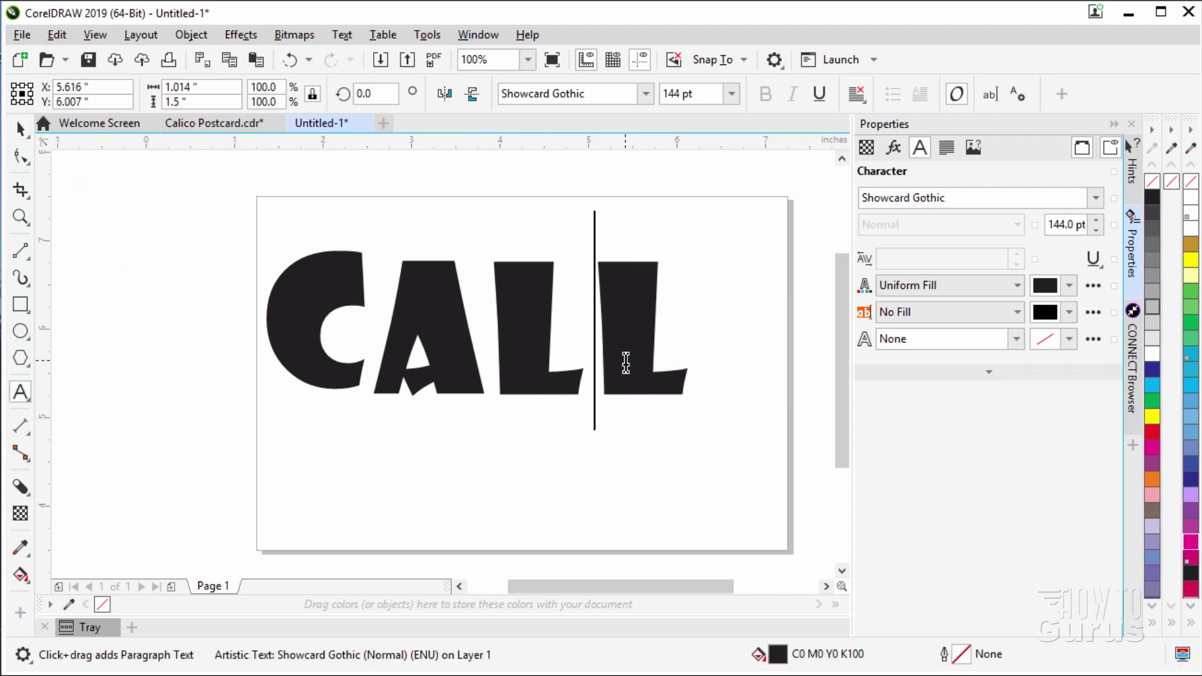
double_click(626, 363)
text(I)
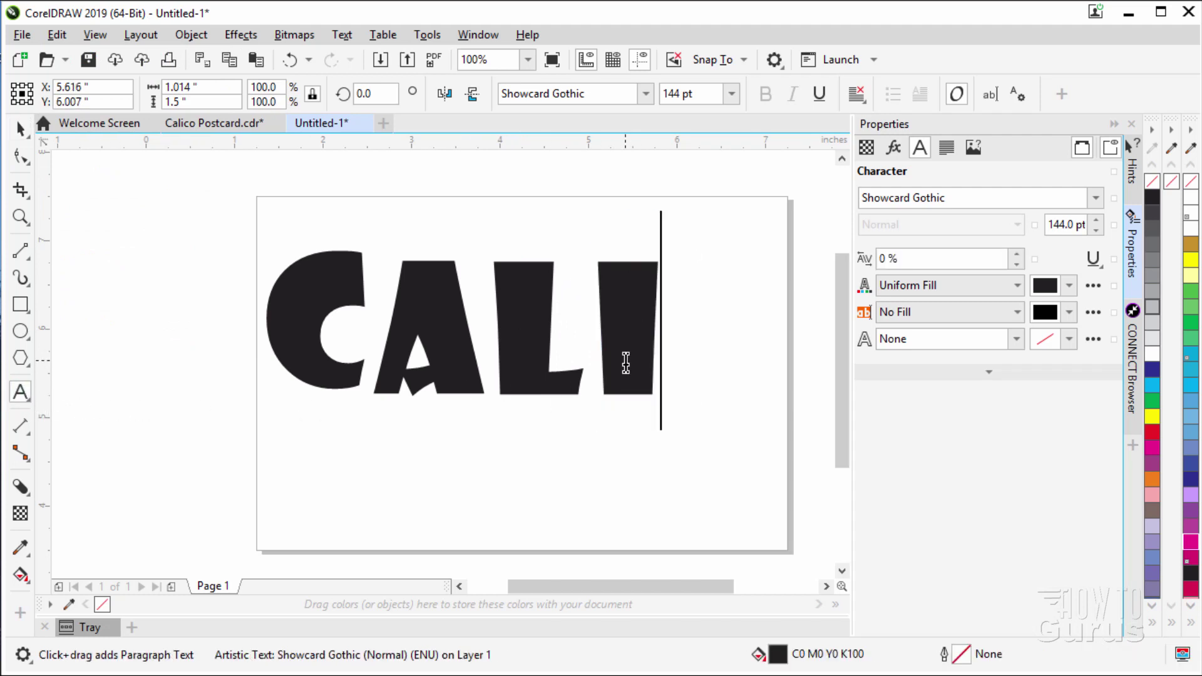
key(Escape)
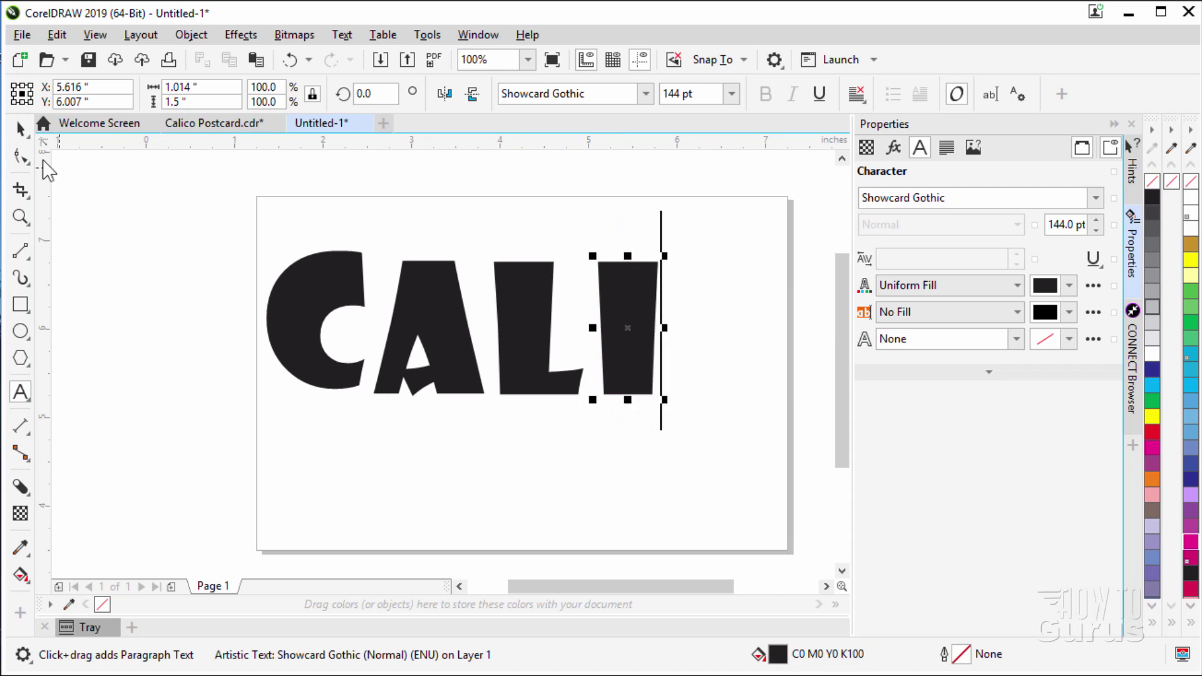
click(21, 128)
Duplicate the first letter C and place the copy after the I at about X 6.46 and Y 5.99 inches
click(309, 326)
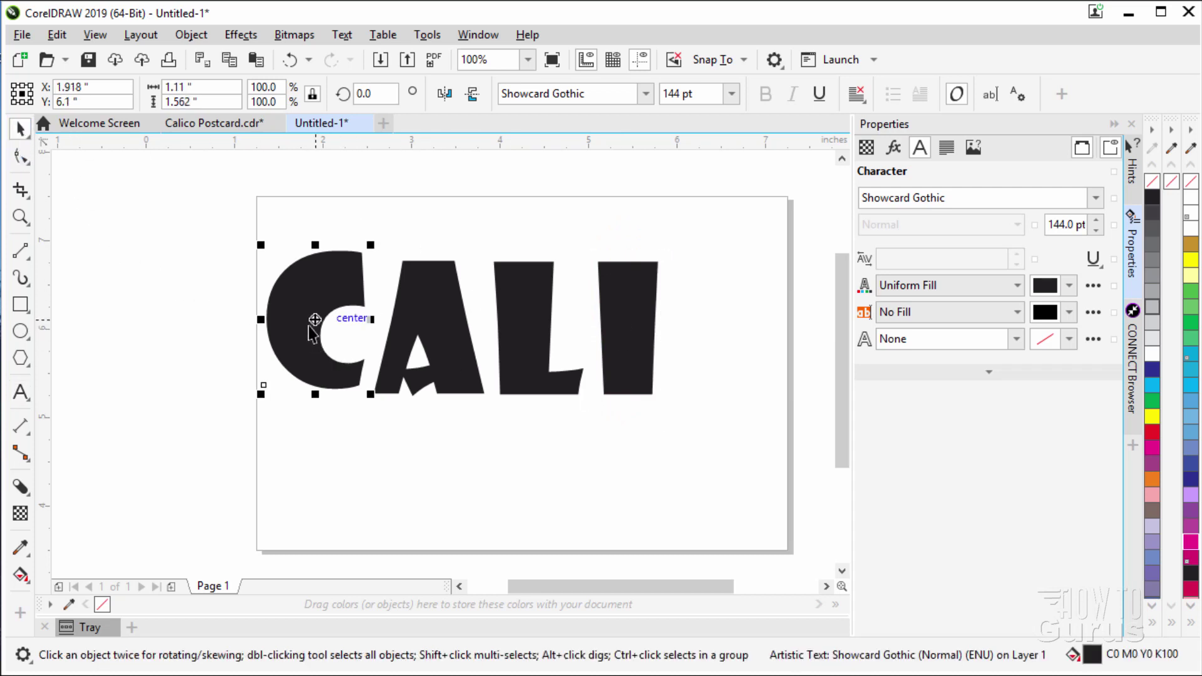
click(57, 35)
click(94, 253)
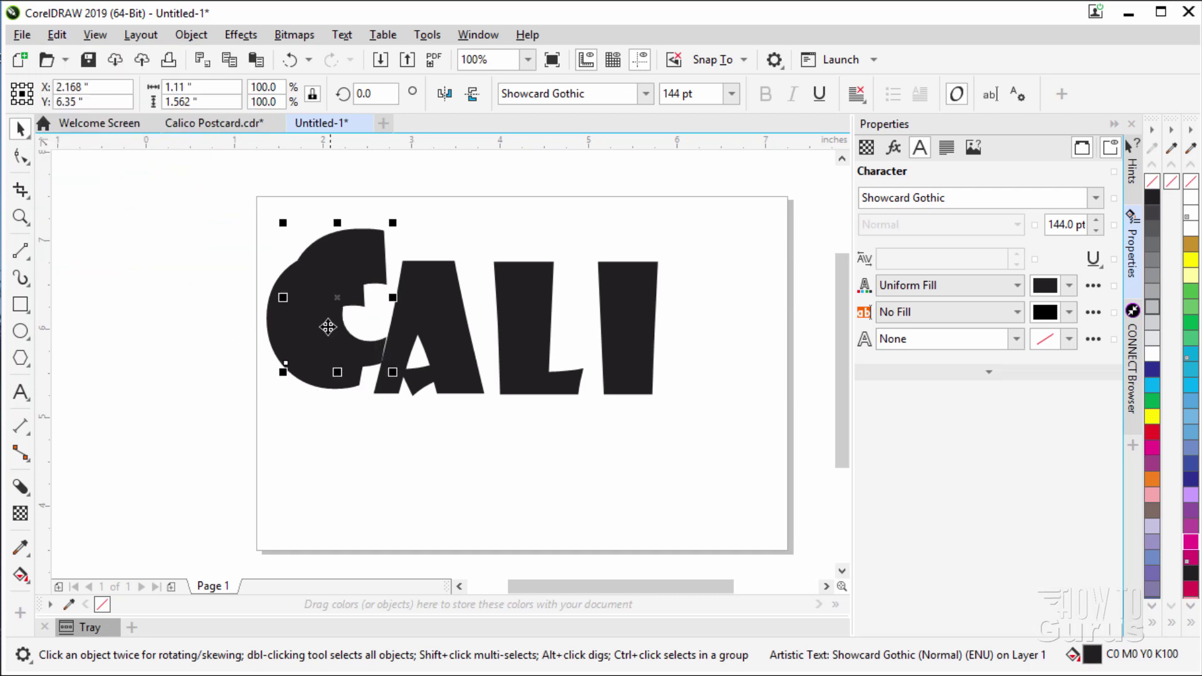
drag(320, 332, 717, 360)
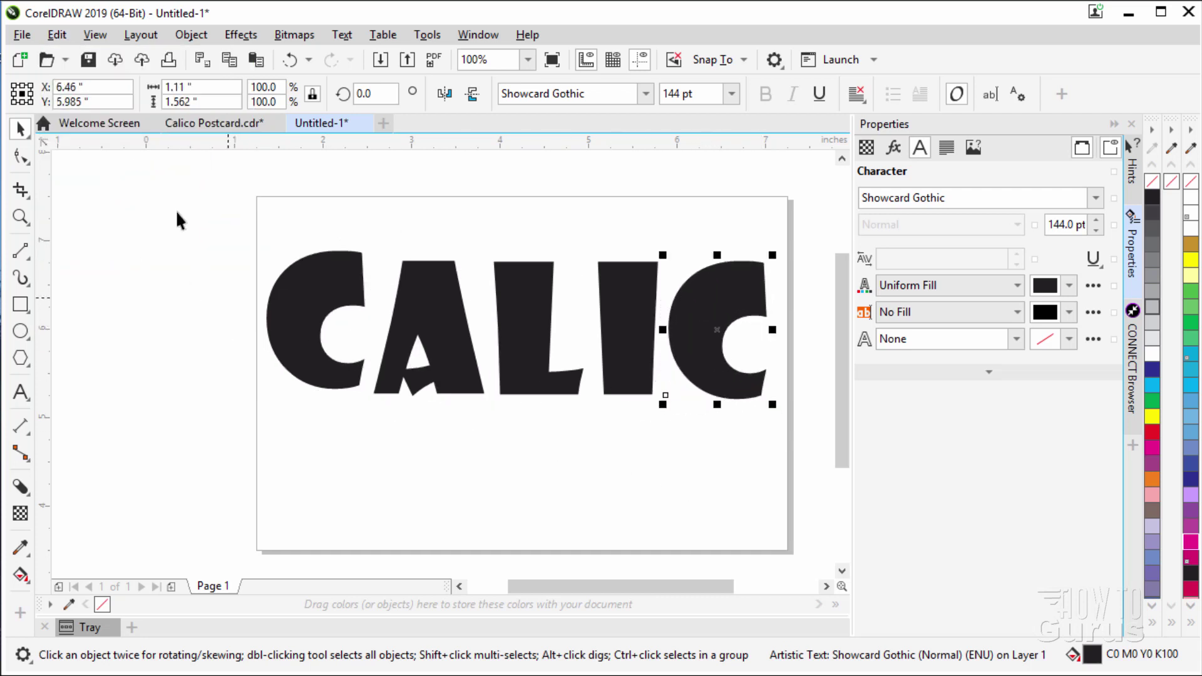
Duplicate the second letter C and place the copy just beyond the page's right edge at about X 8.11 and Y 6.01 inches
click(57, 35)
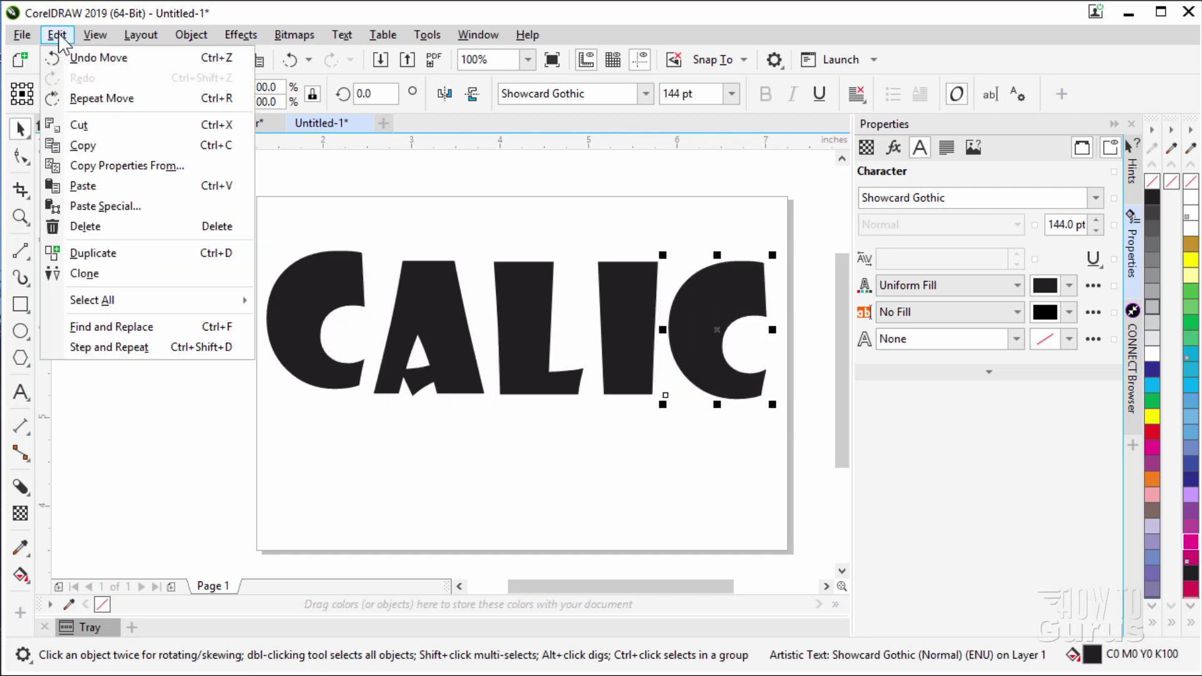
click(115, 254)
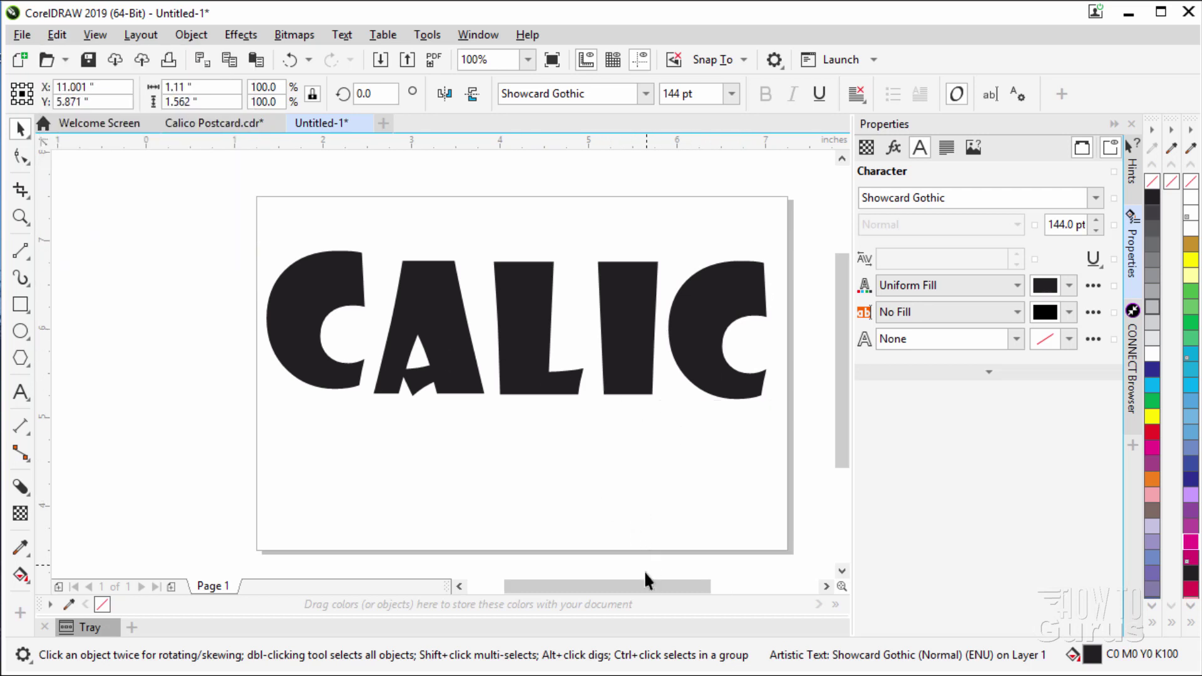
drag(646, 582, 683, 582)
mouse_move(839, 415)
mouse_down()
mouse_move(851, 491)
mouse_move(836, 419)
mouse_up()
scroll(756, 366, up, 2)
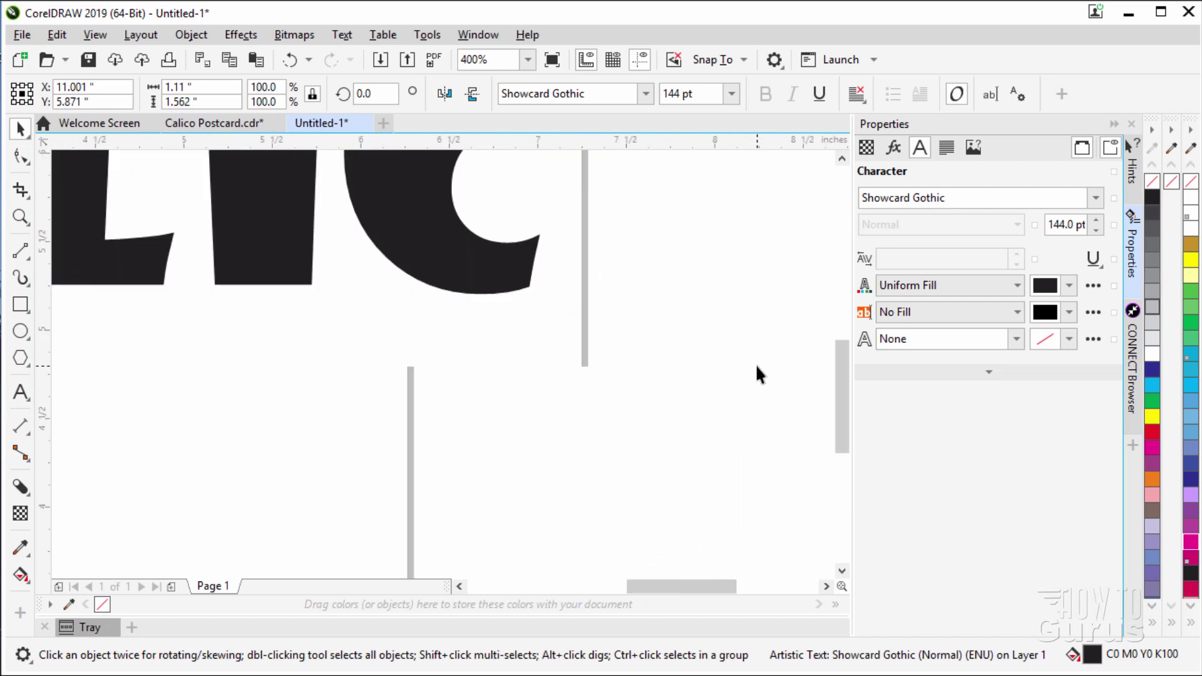
scroll(756, 368, down, 5)
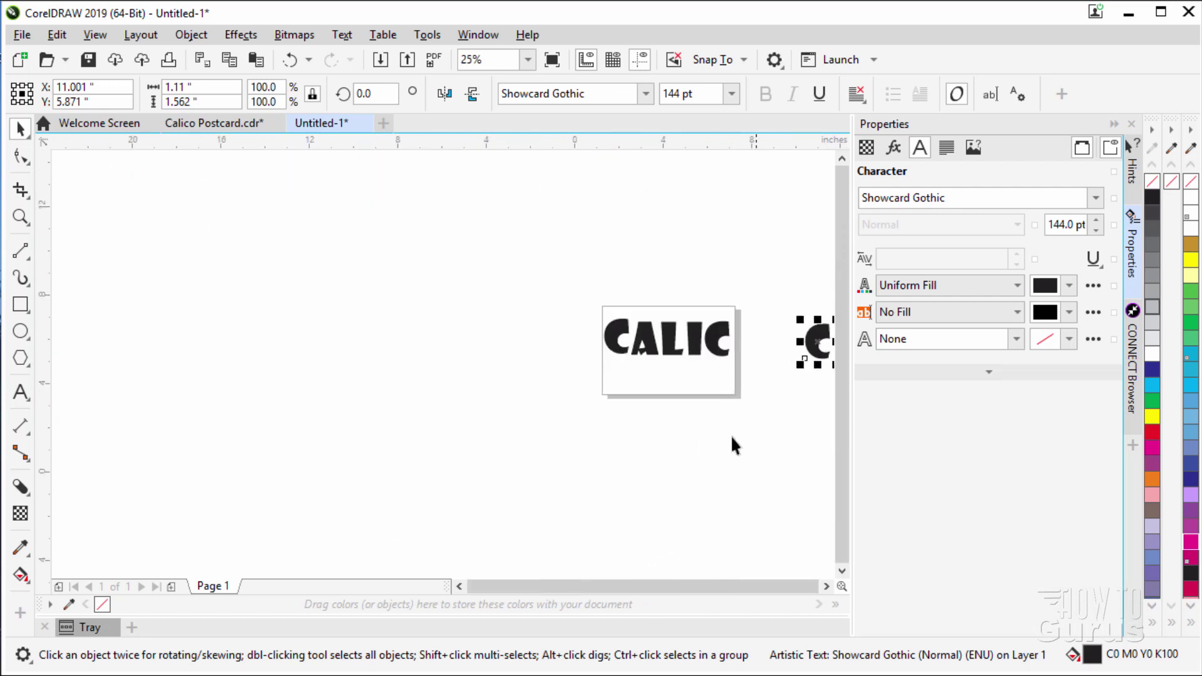
drag(817, 350, 756, 348)
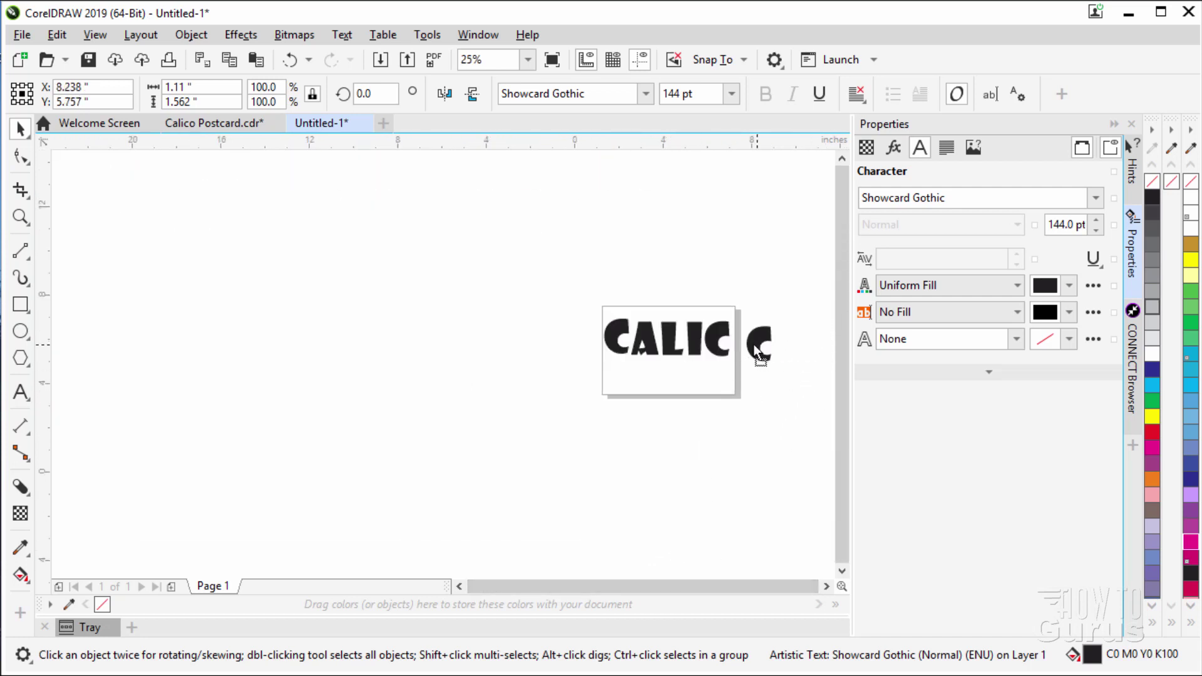
scroll(745, 379, up, 2)
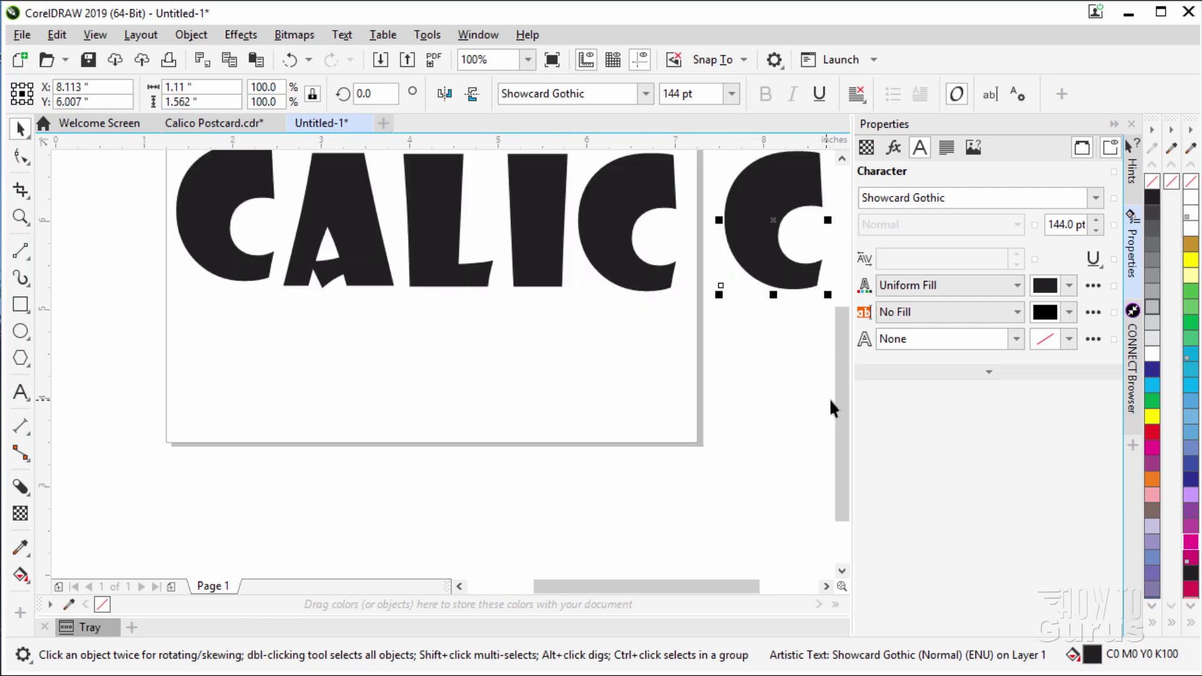
drag(832, 401, 837, 368)
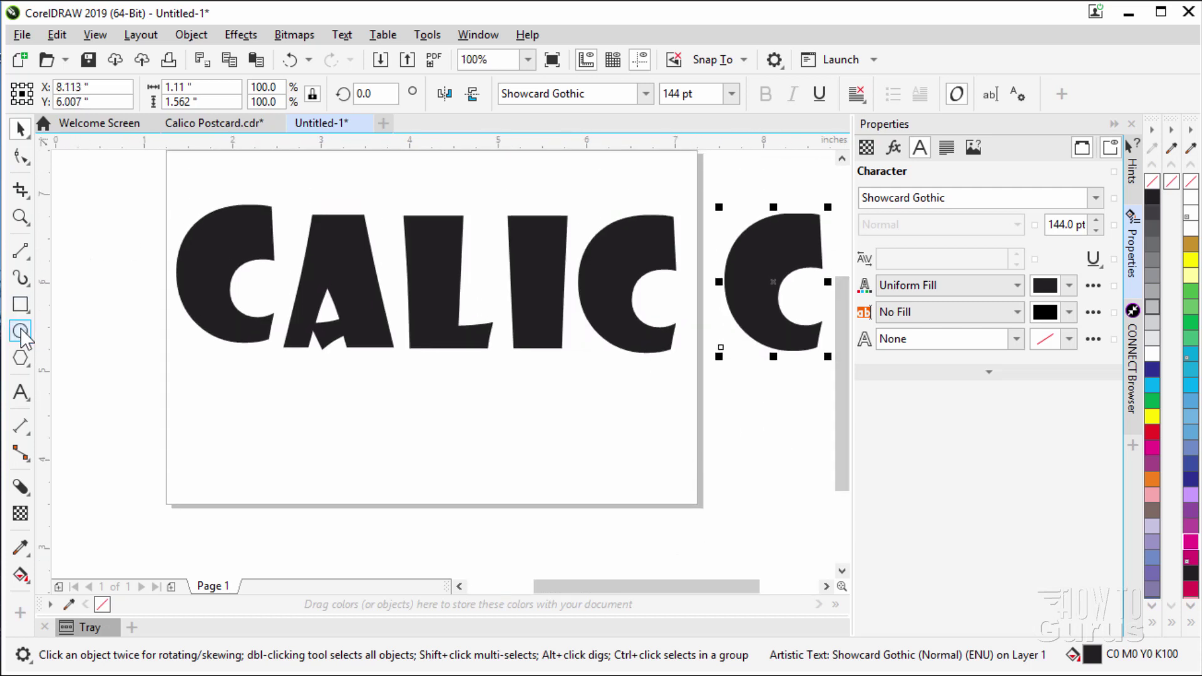
Replace the last letter C with an O and move it close to the preceding C, at about X 7.81 and Y 6.01 inches
click(20, 392)
click(762, 283)
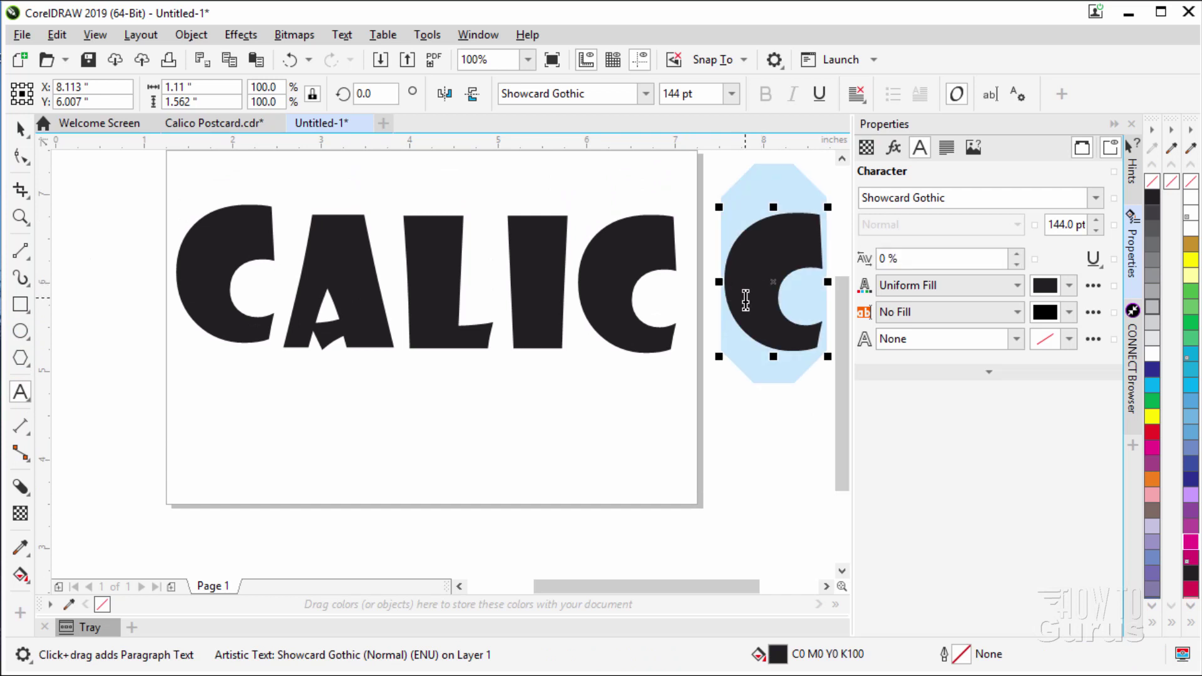
text(O)
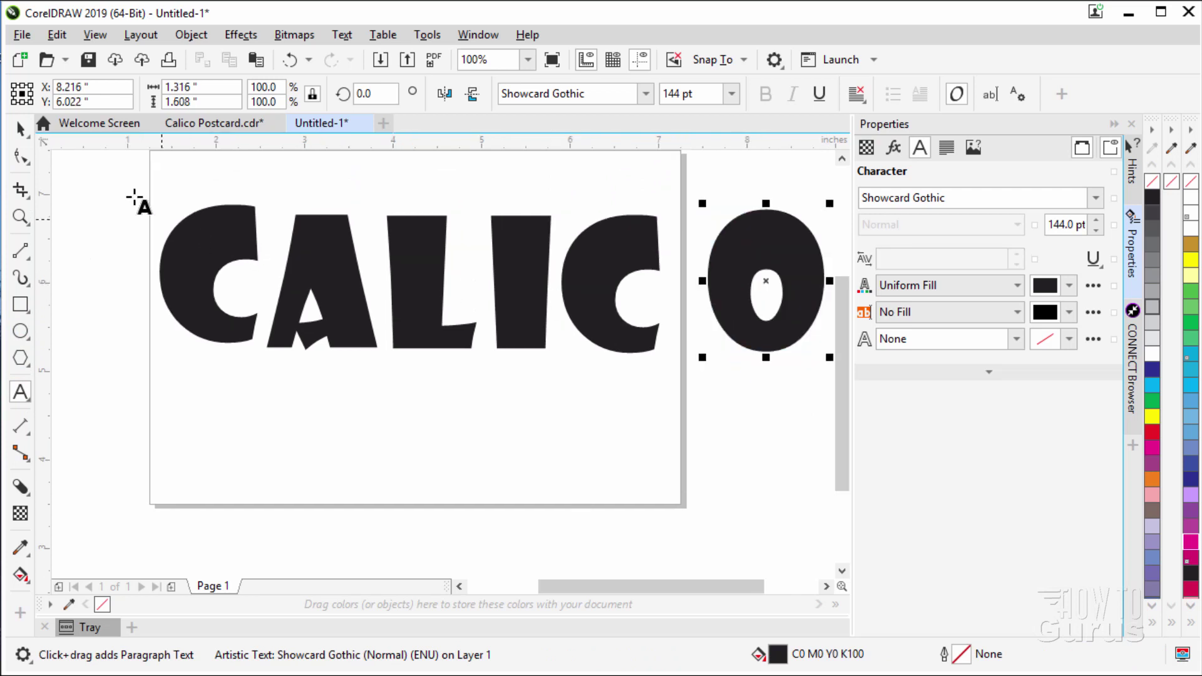
click(24, 128)
drag(737, 301, 701, 304)
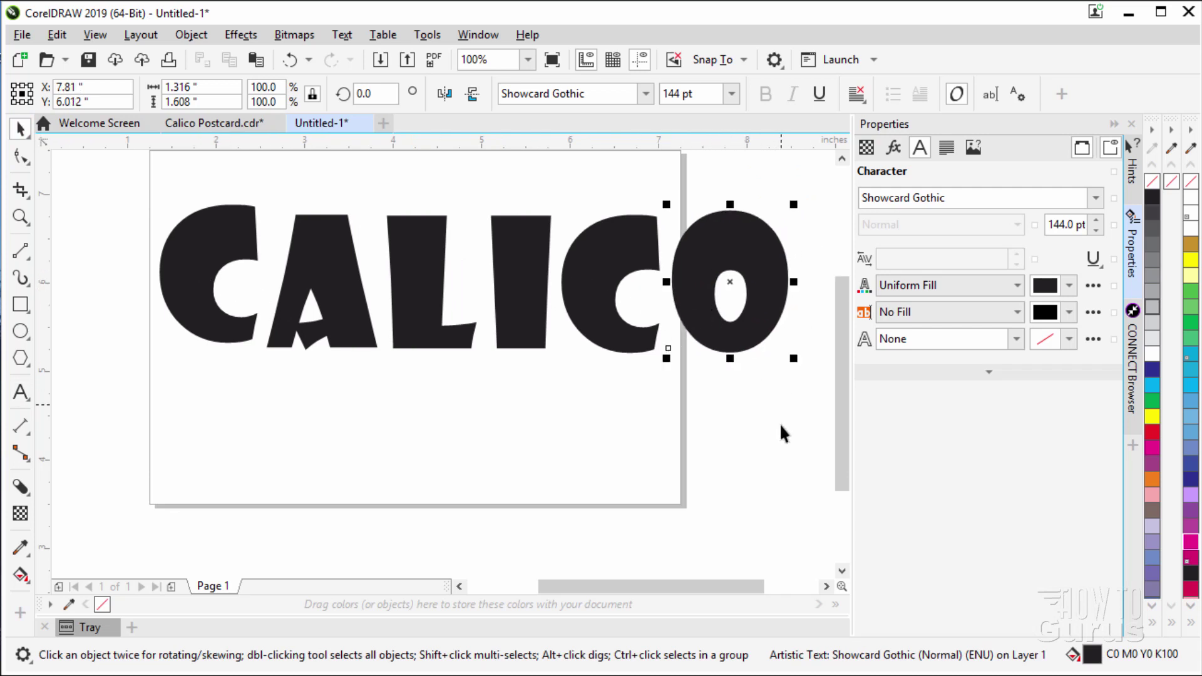
Import Calico-01.JPG from the materials Calico folder and place it at original size, starting outside the page beside the first C
drag(843, 423, 842, 387)
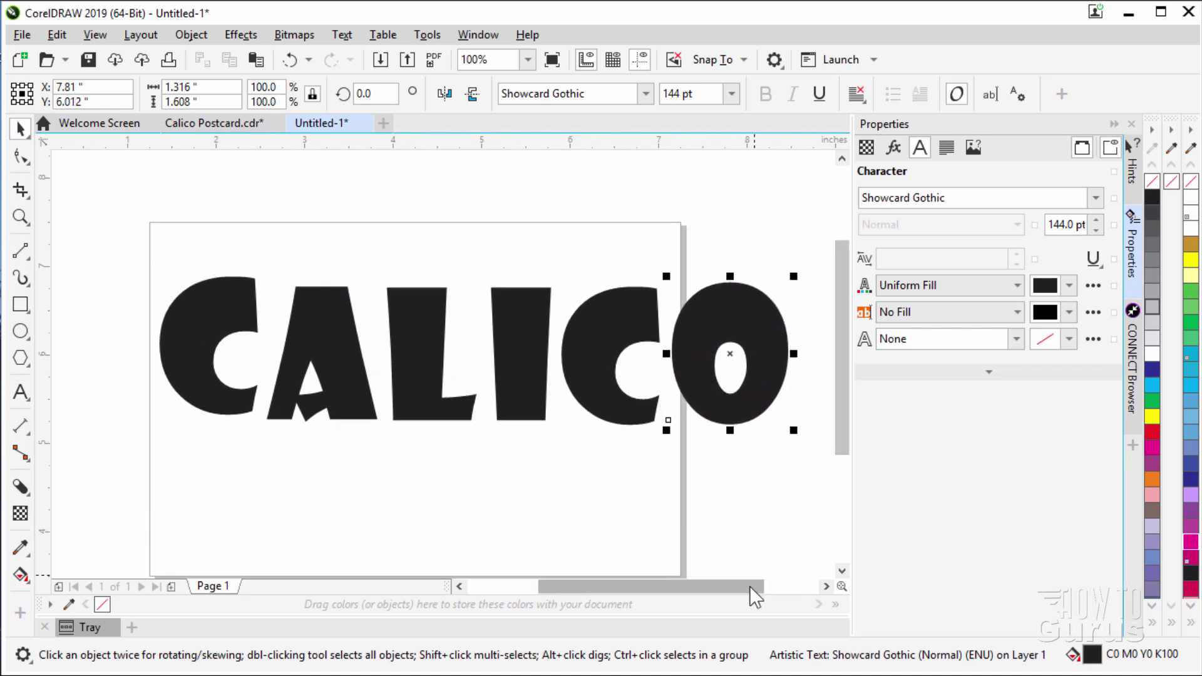
drag(734, 587, 665, 594)
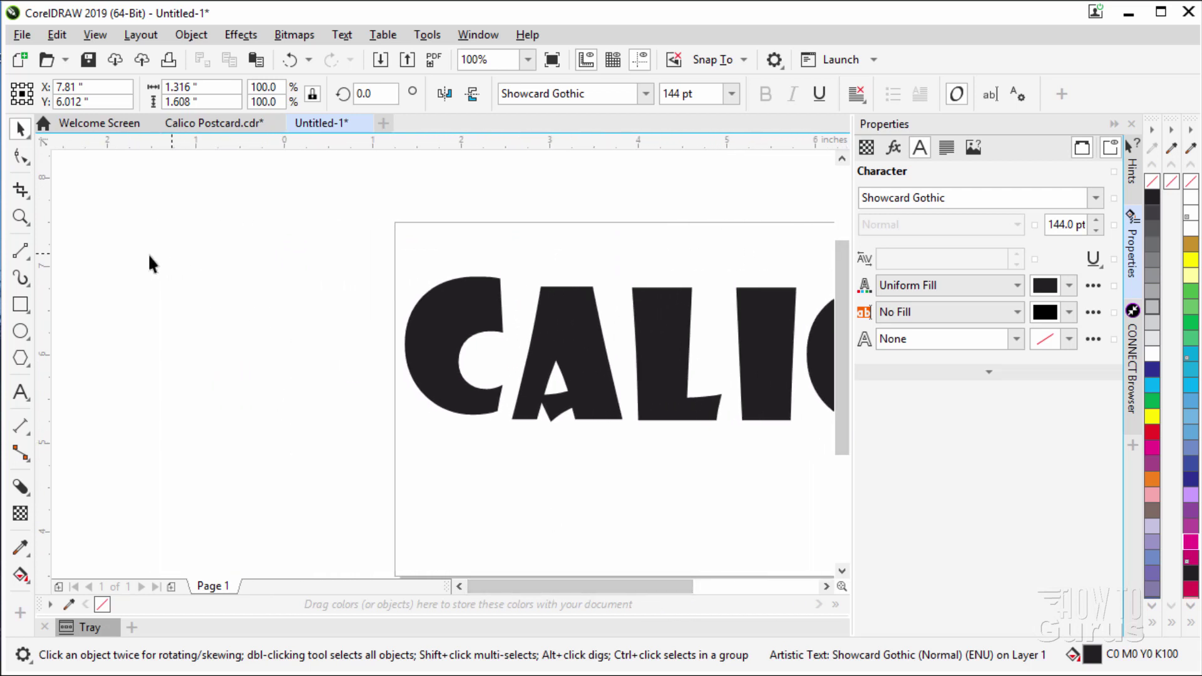
click(22, 35)
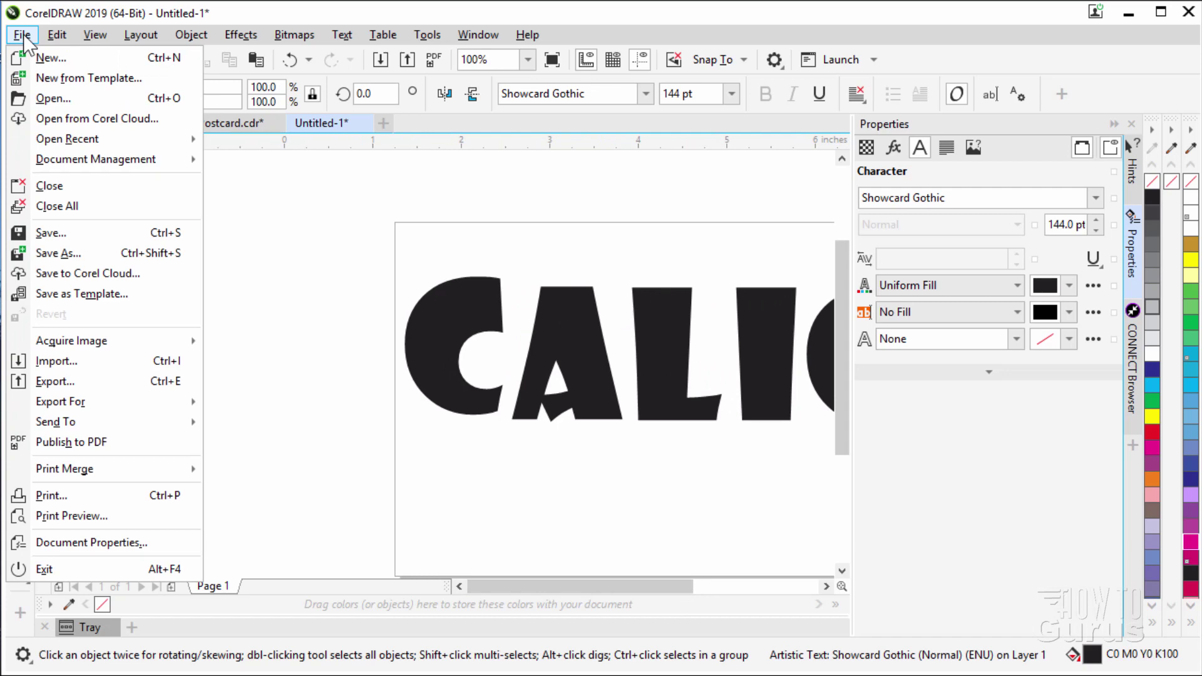
click(82, 360)
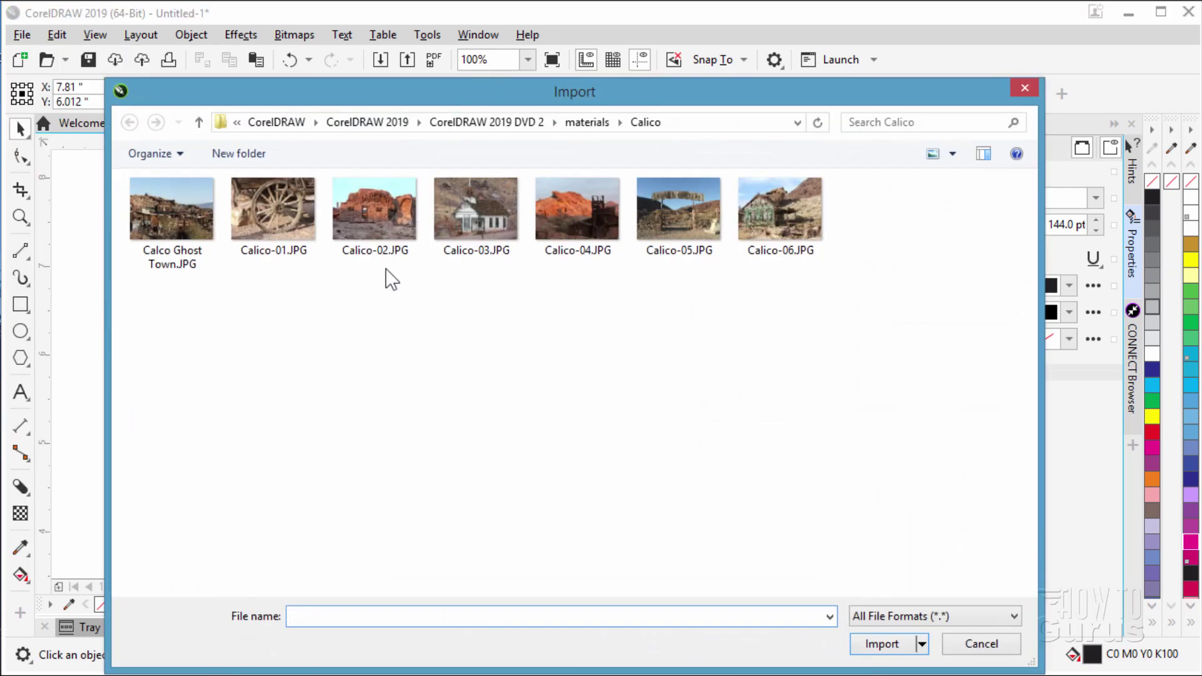
click(585, 122)
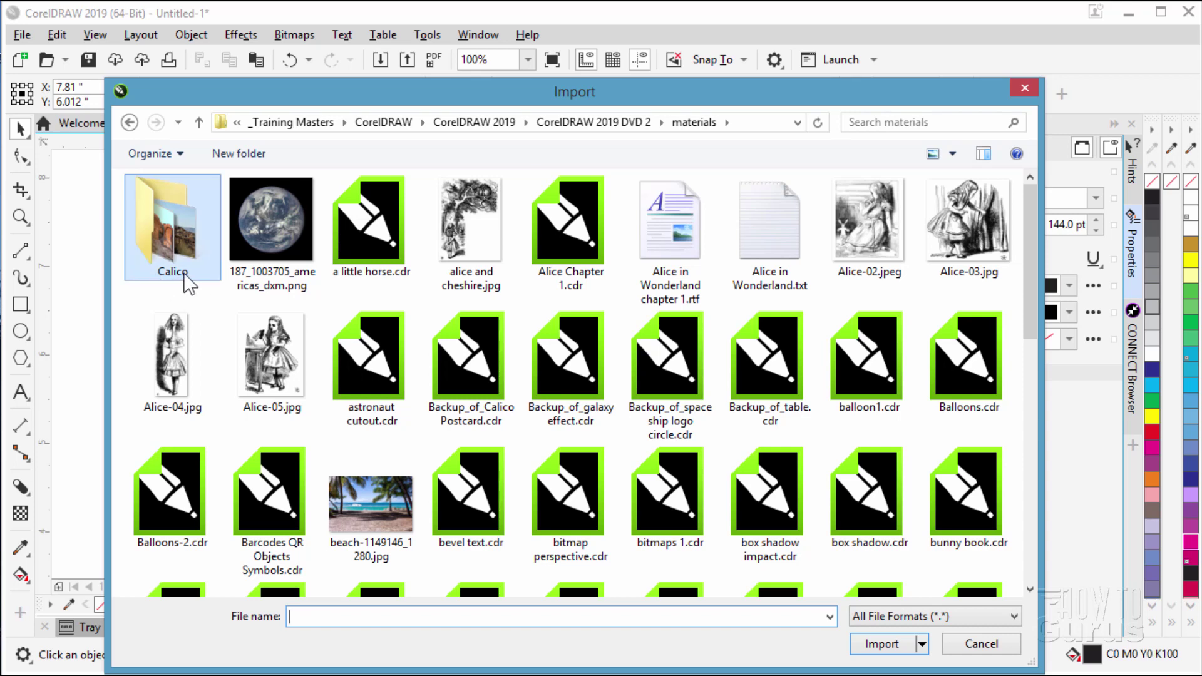
double_click(177, 224)
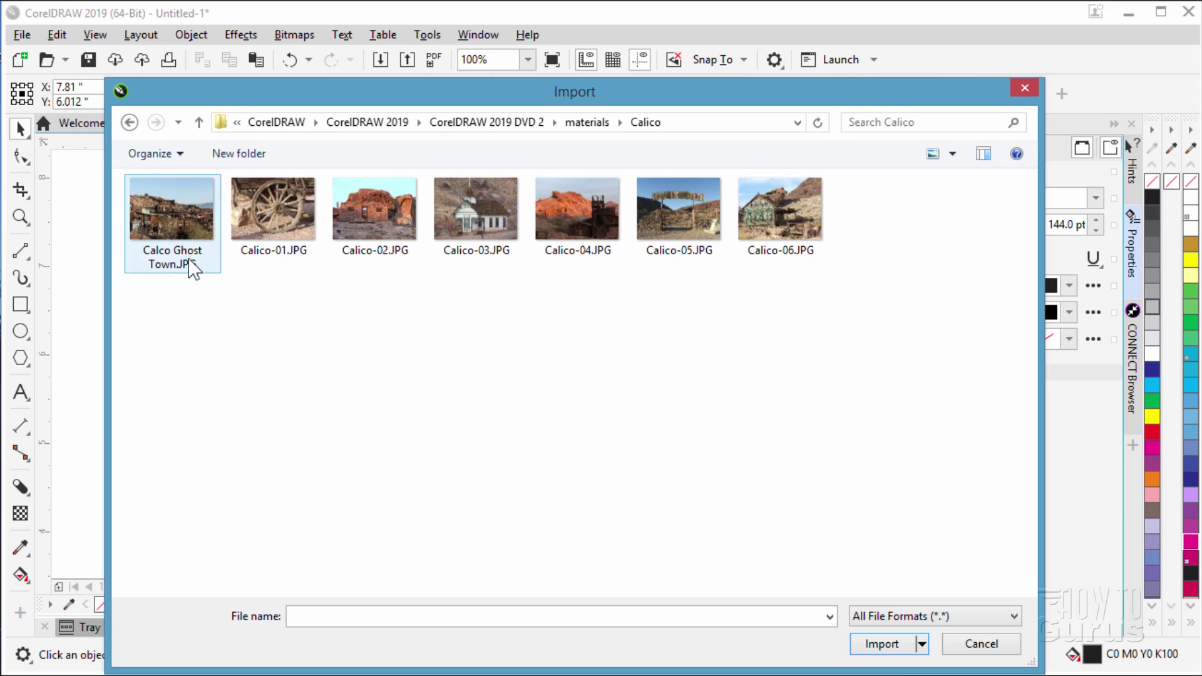
click(270, 216)
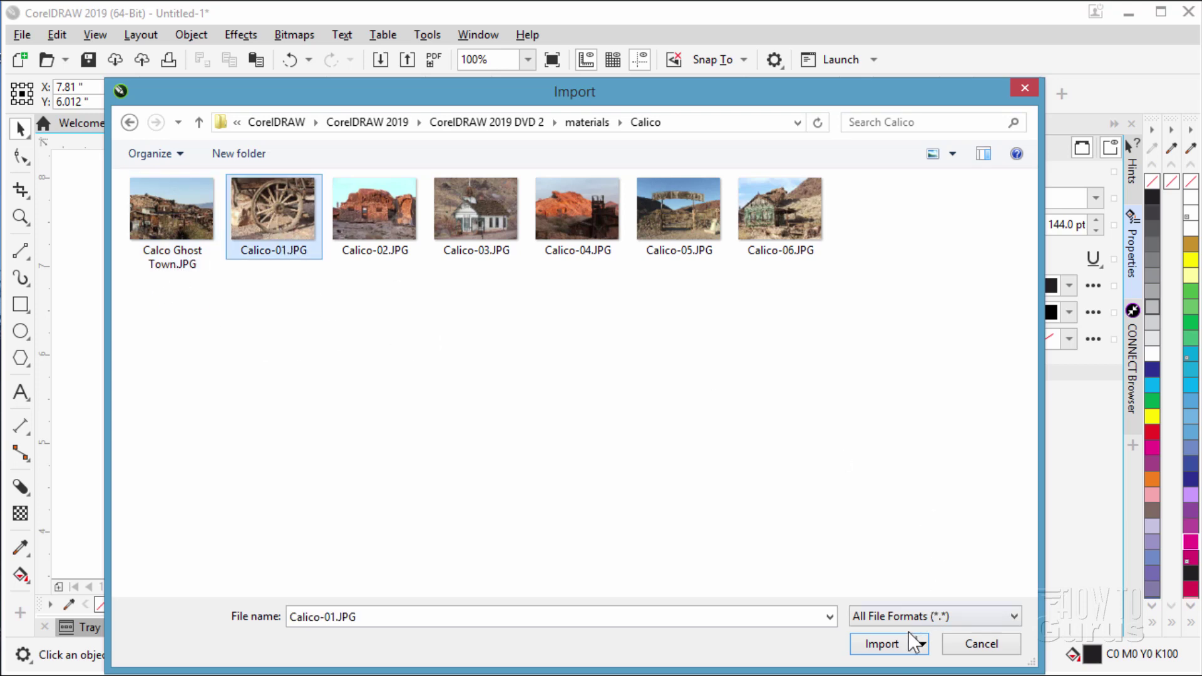
click(892, 641)
click(173, 240)
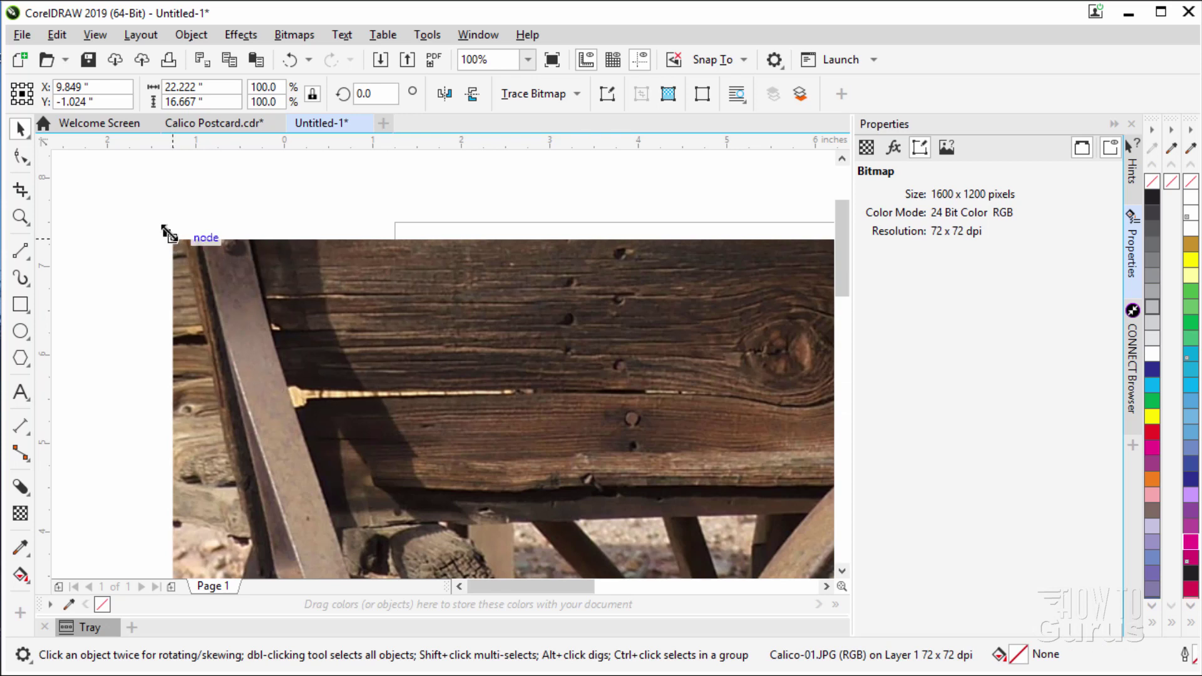
Scale the wagon wheel photo down proportionally to about 2.78 × 2.08 inches
drag(168, 234, 463, 410)
key(ctrl+z)
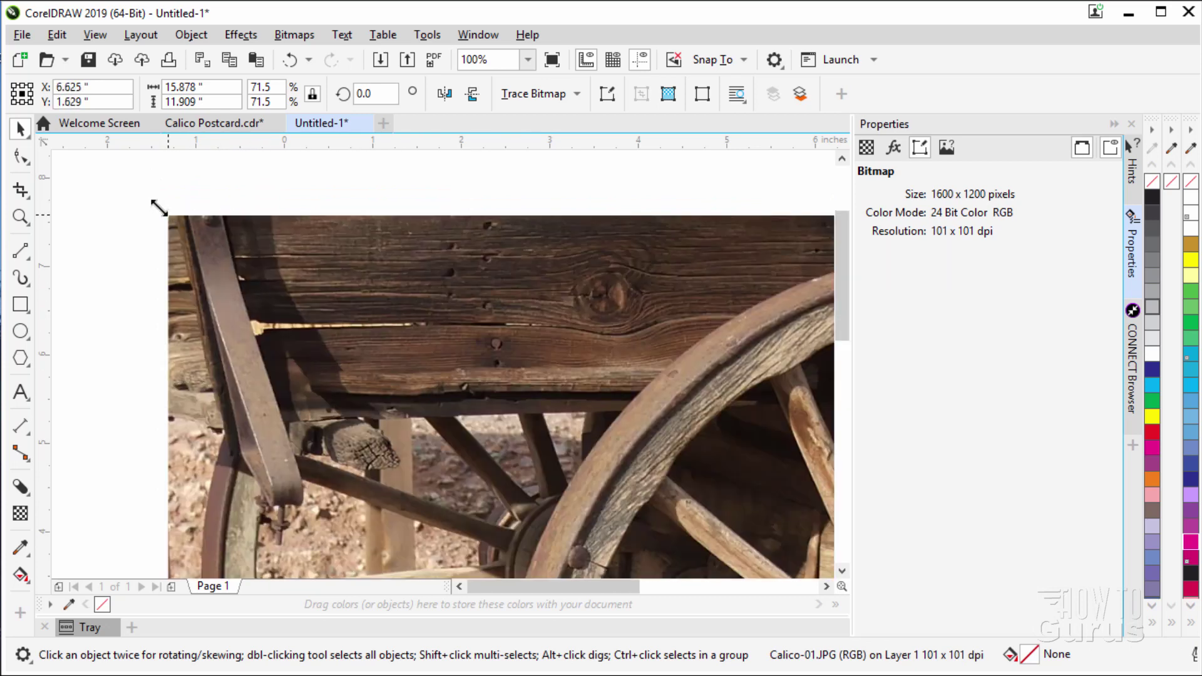
drag(158, 207, 520, 479)
drag(596, 517, 163, 271)
drag(105, 227, 389, 441)
drag(601, 487, 299, 239)
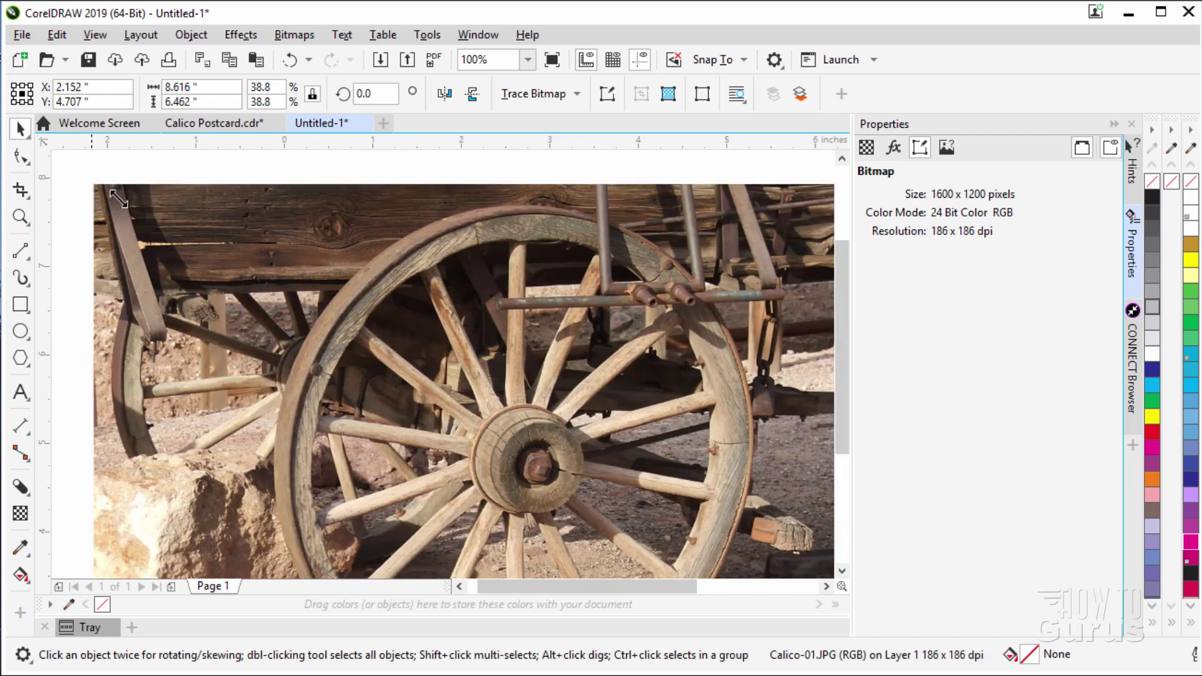
drag(87, 178, 434, 437)
drag(541, 493, 270, 253)
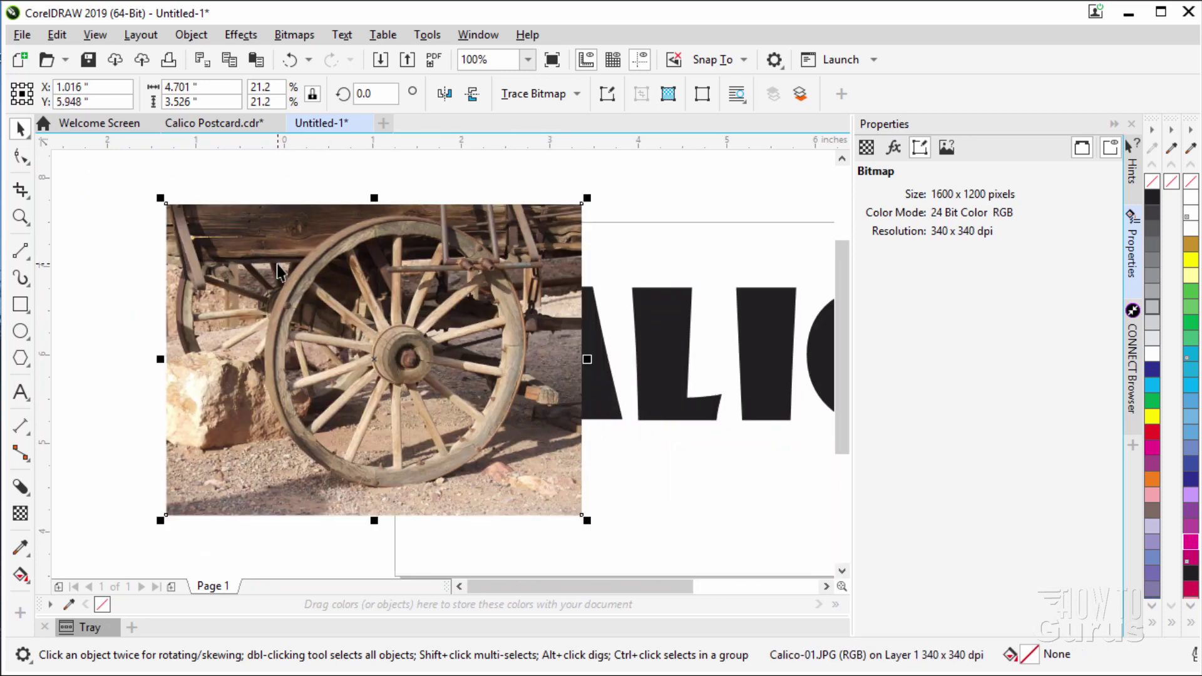
drag(160, 205, 332, 332)
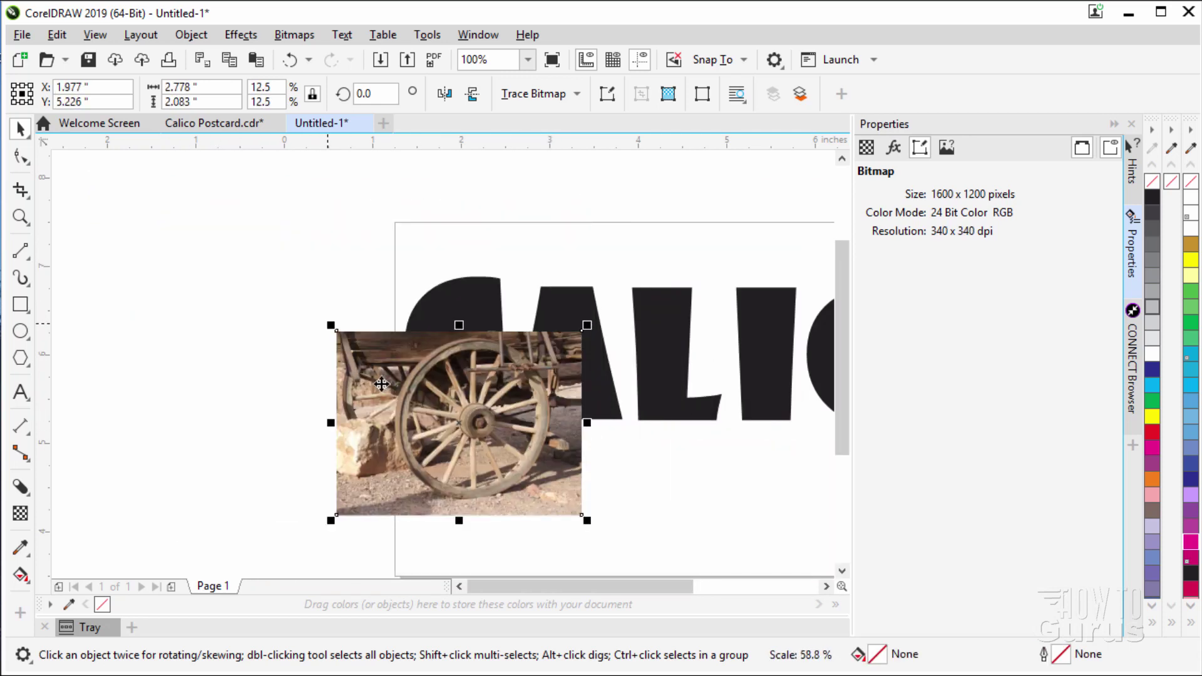
Shrink the wheel photo to about 2.26 × 1.70 inches and place it partly over the first C at about X 0.73 and Y 6.03 inches
drag(420, 449, 292, 389)
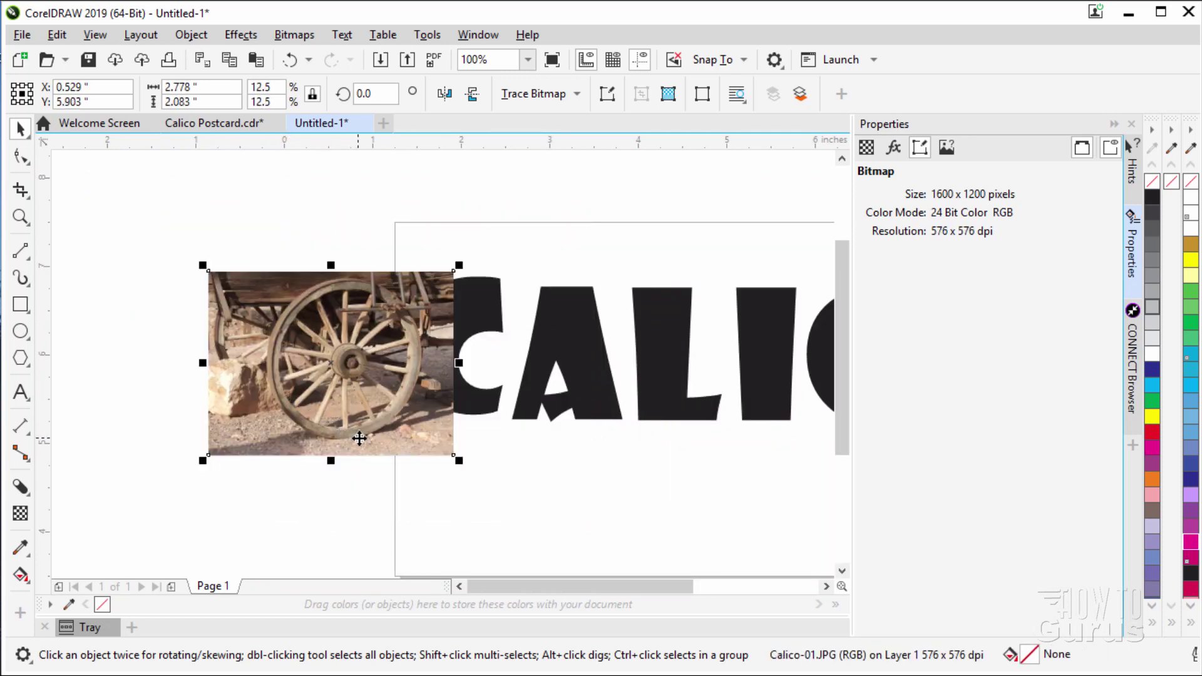
drag(197, 462, 247, 437)
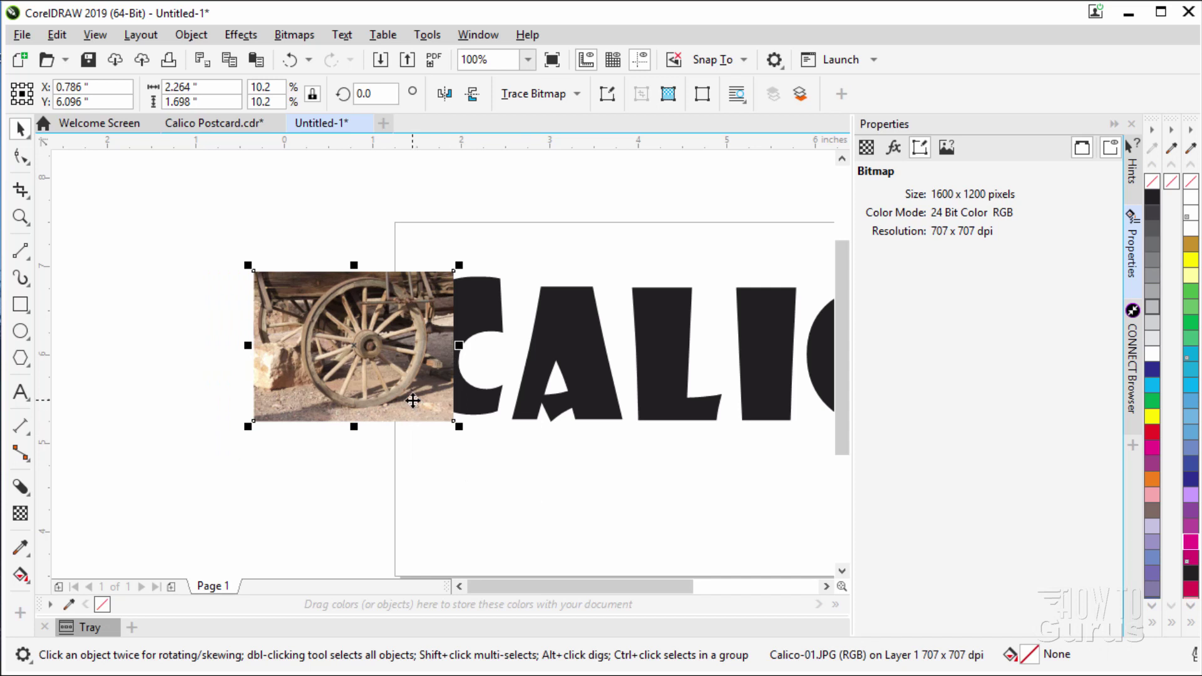
drag(414, 401, 410, 405)
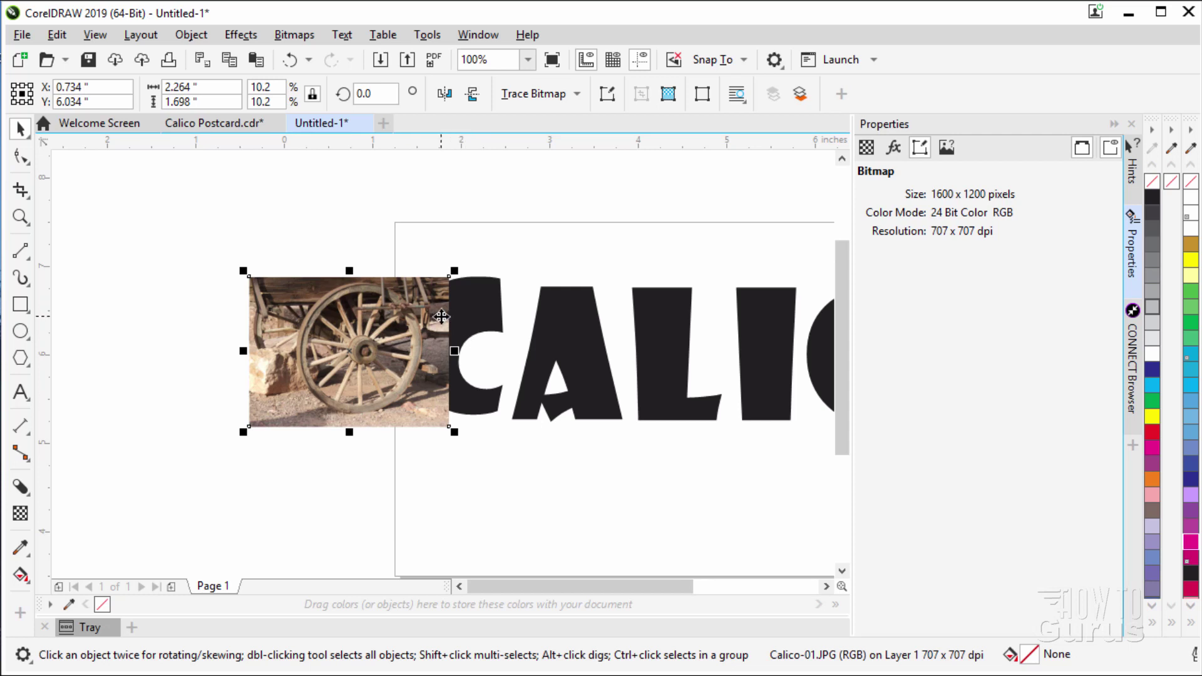
PowerClip the wagon wheel photo inside the first letter C
click(194, 37)
mouse_move(223, 104)
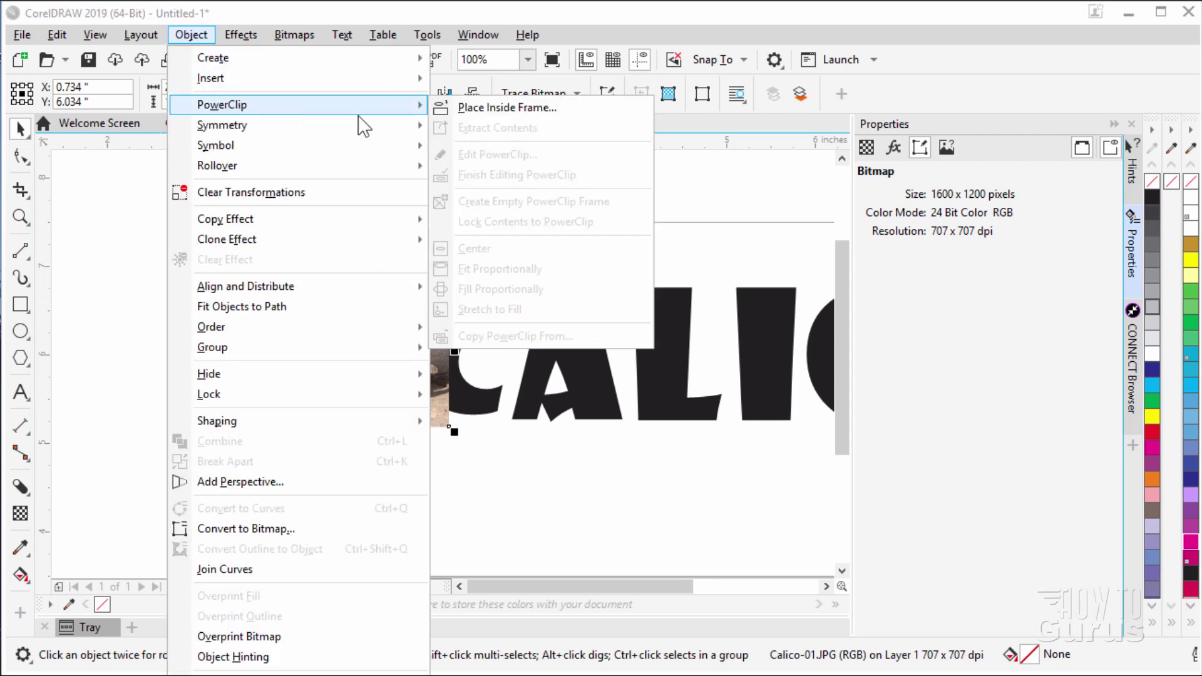
click(498, 107)
click(478, 301)
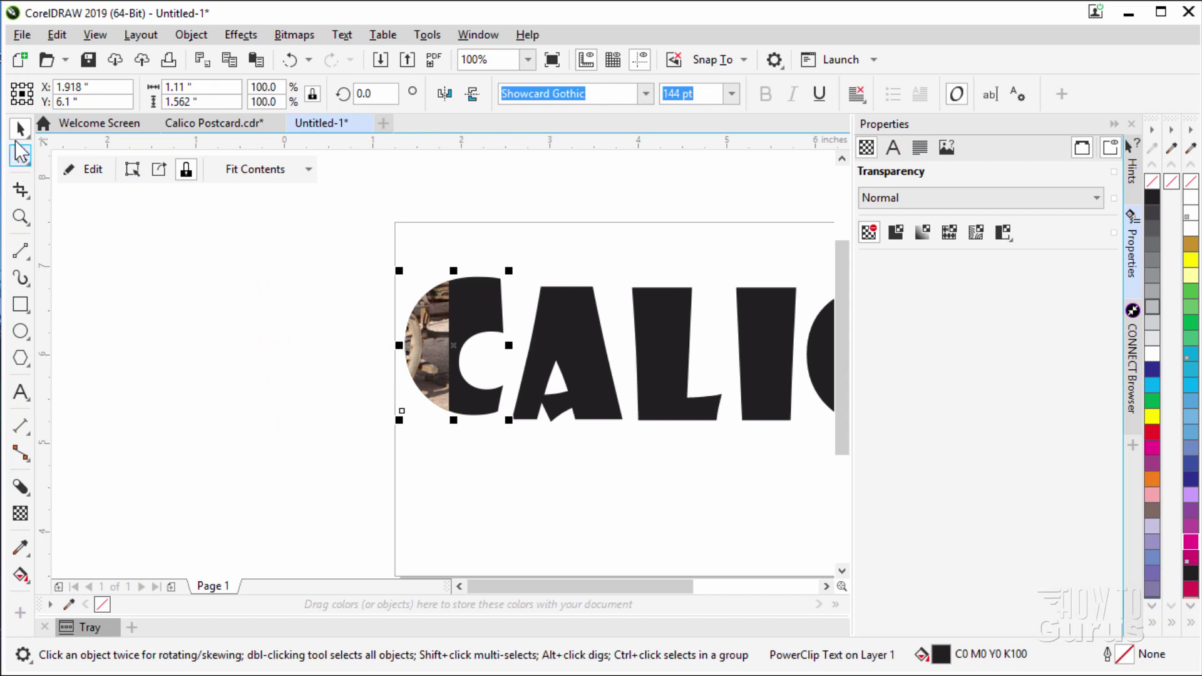
Edit the first C's PowerClip, scaling the wheel photo to about 2.17 × 1.63 inches and positioning it at about X 2.00 and Y 6.08 inches
click(93, 169)
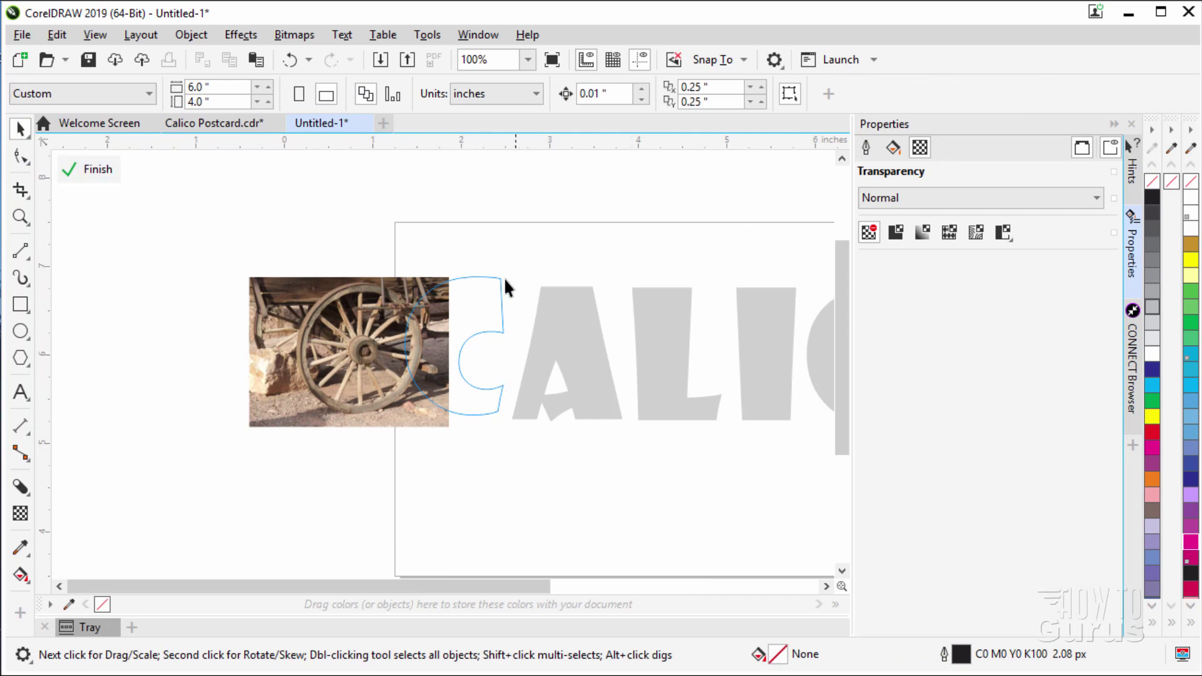
click(329, 389)
drag(330, 390, 388, 389)
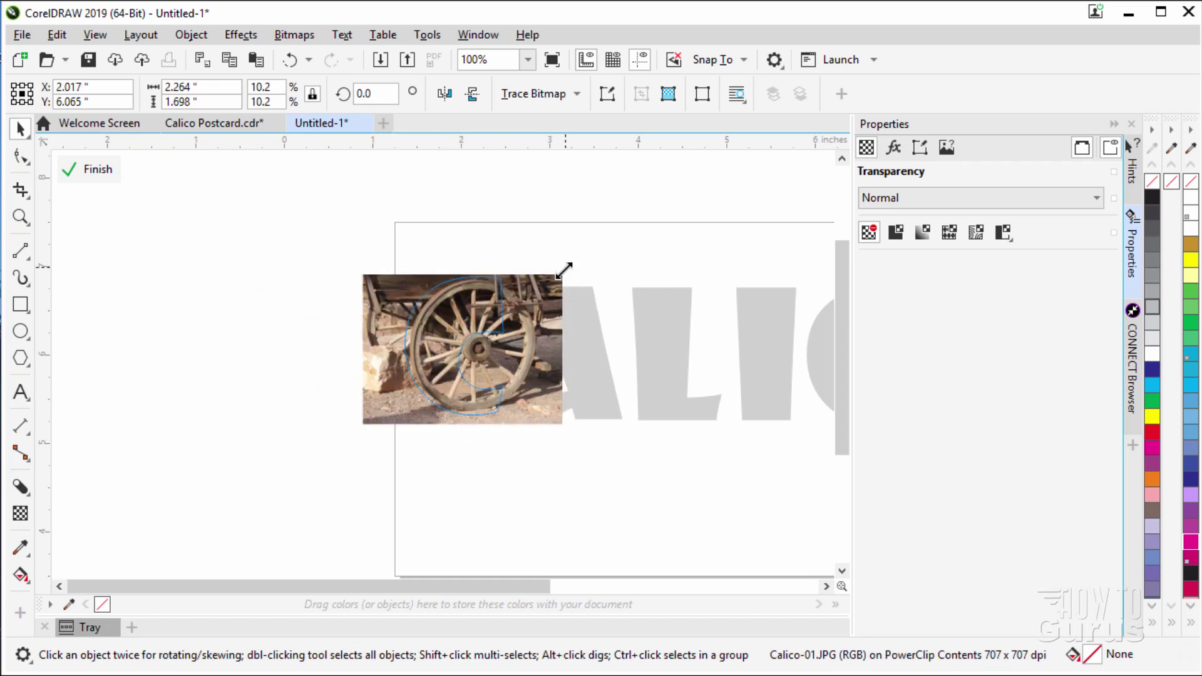
drag(564, 270, 554, 271)
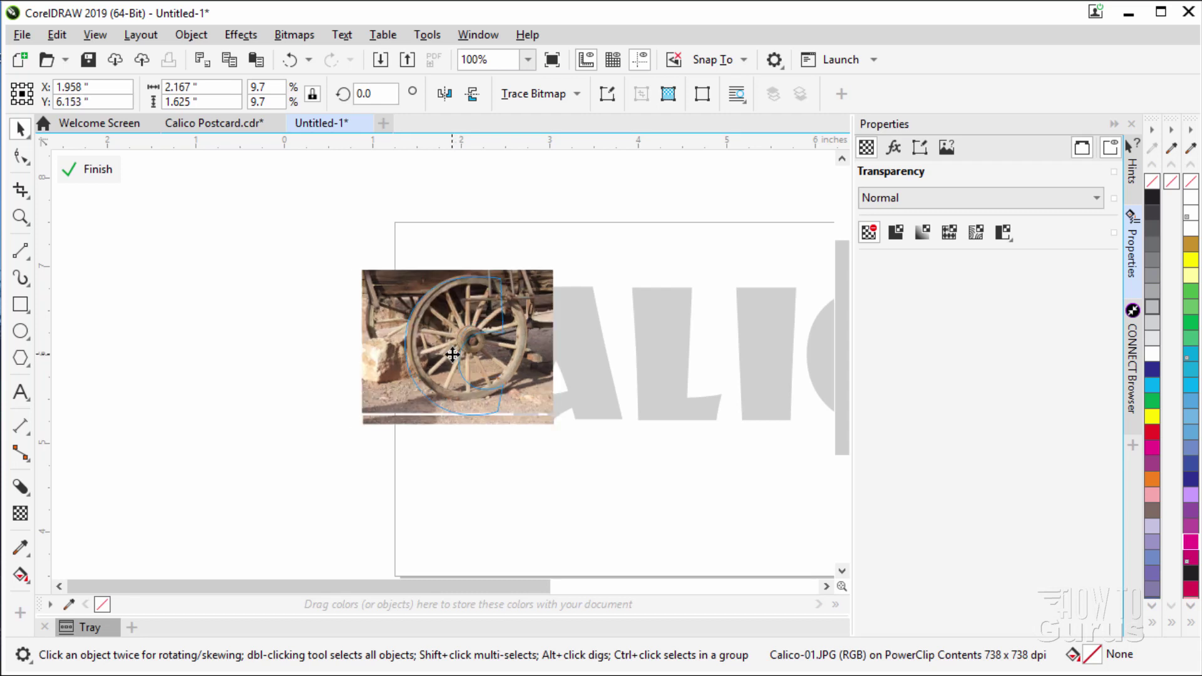
mouse_move(457, 342)
mouse_down()
mouse_move(464, 359)
mouse_move(460, 347)
mouse_up()
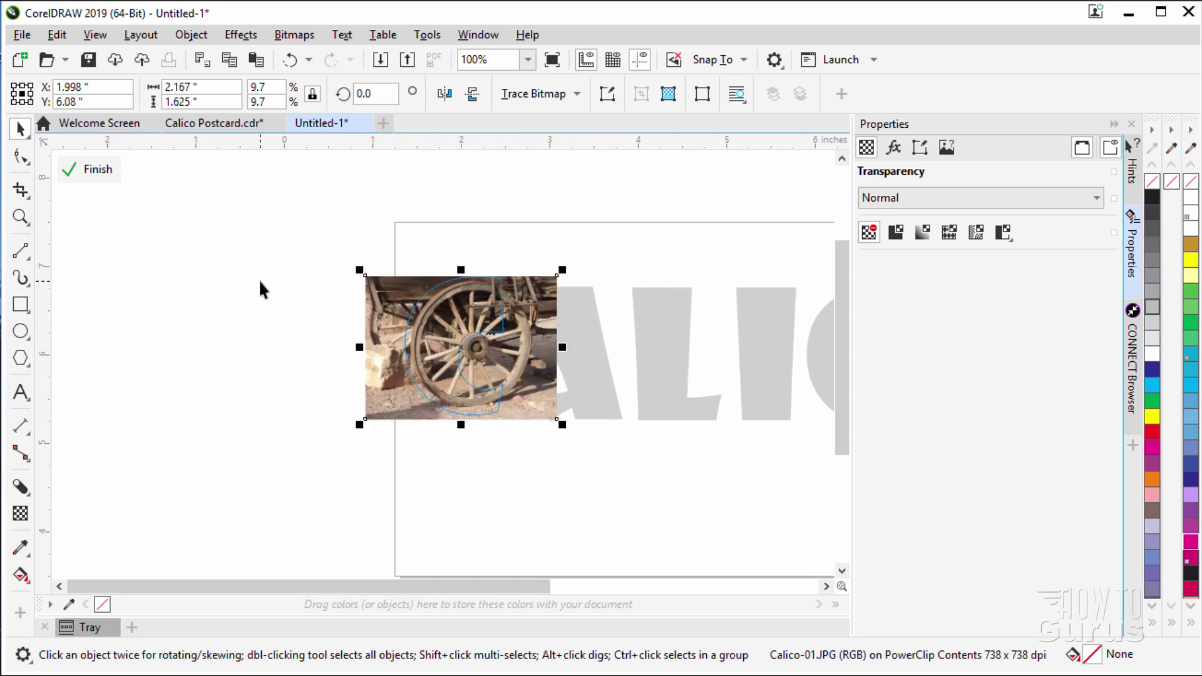
click(99, 174)
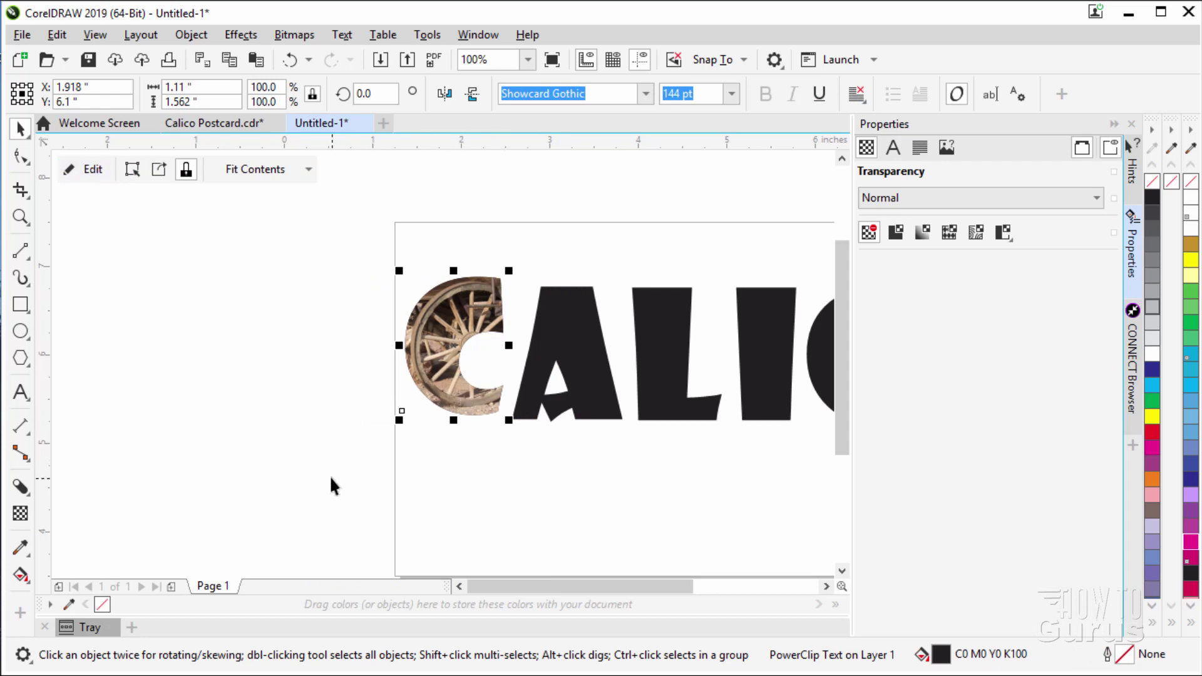
Import Calico-02.JPG and place it at its original size over the first letters
drag(480, 580, 536, 590)
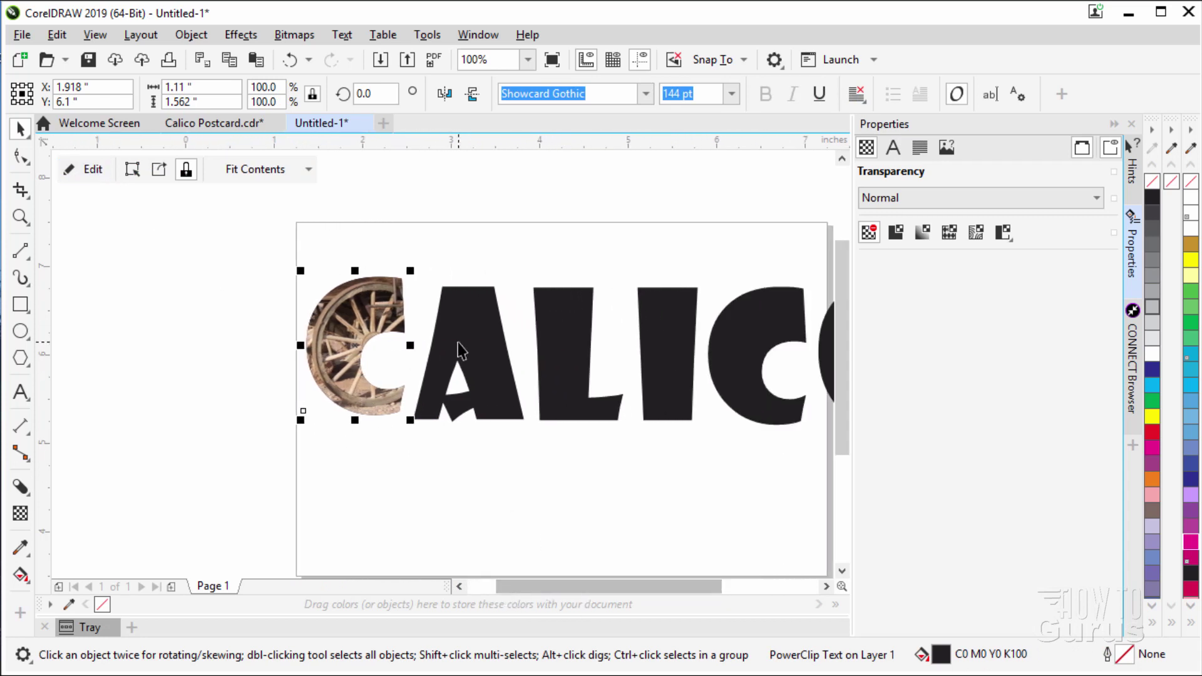
click(25, 35)
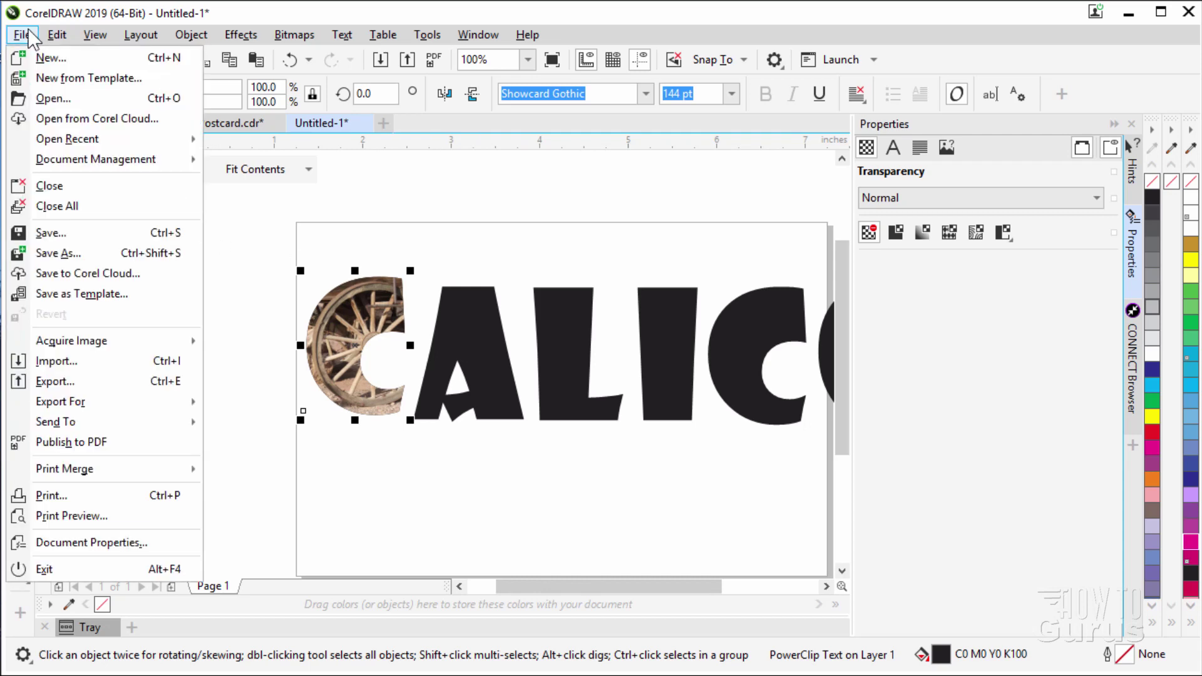
click(85, 360)
click(355, 215)
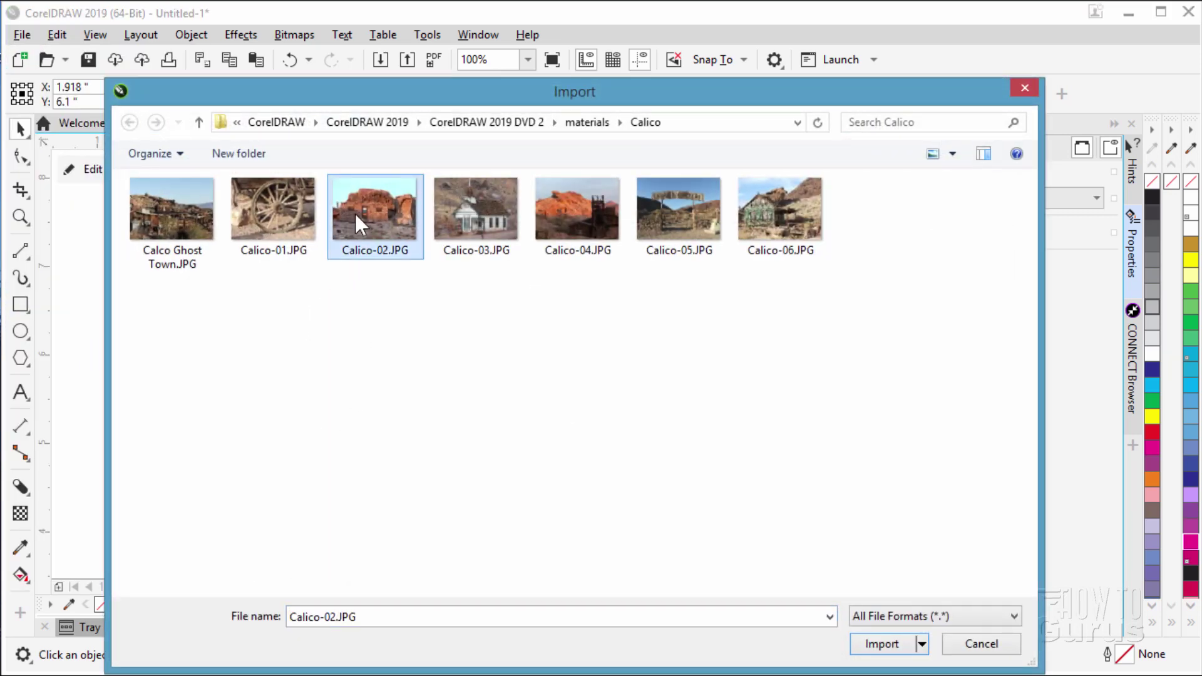
click(881, 645)
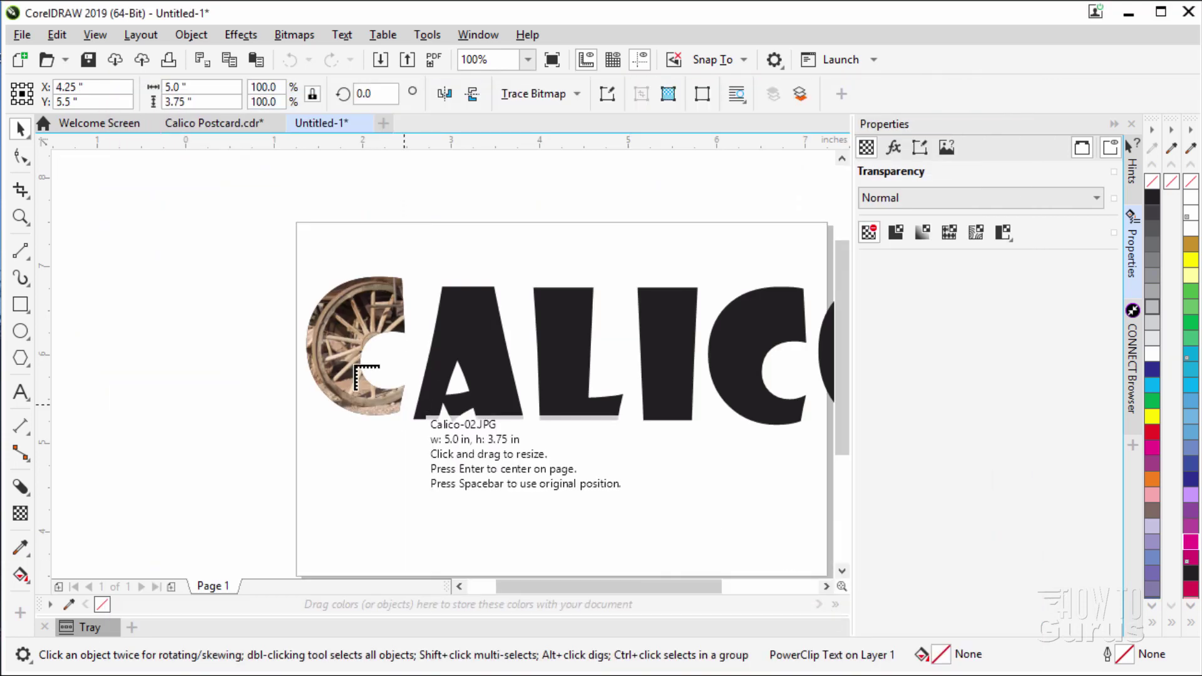
click(209, 220)
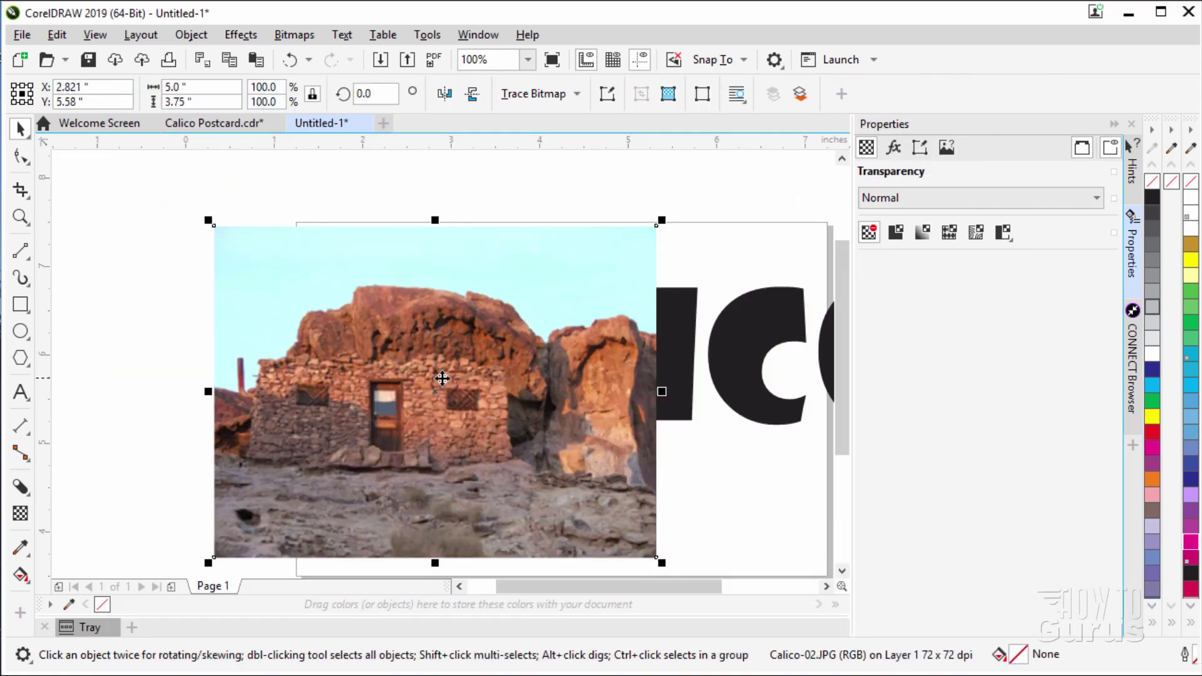
Scale the stone house photo to about 2.51 × 1.89 inches and place it partly over the A at about X 1.91 and Y 5.91 inches
drag(442, 378, 299, 367)
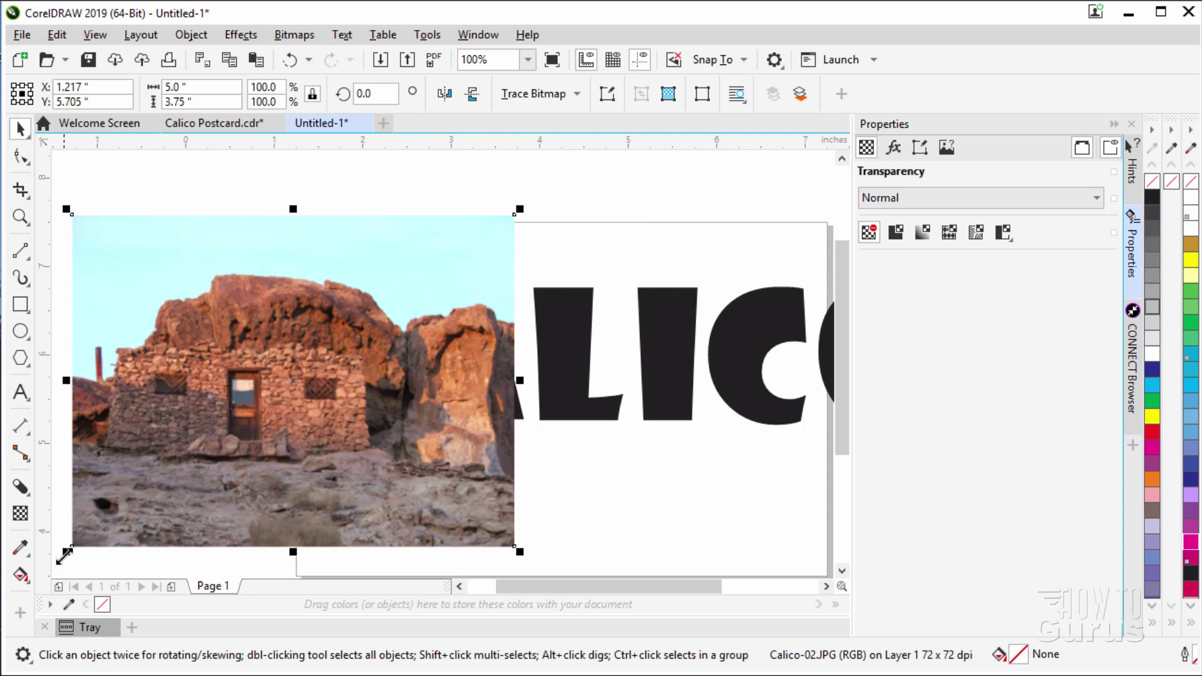
drag(64, 554, 292, 382)
drag(438, 346, 388, 391)
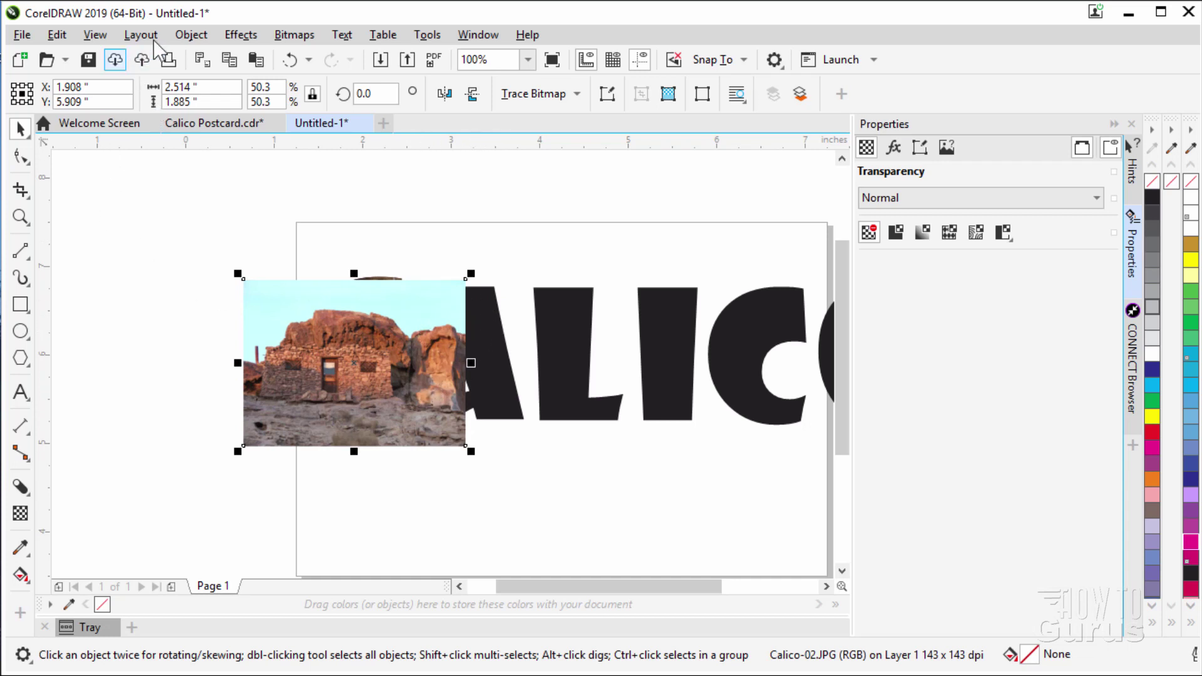
PowerClip the stone house photo inside the letter A
click(191, 34)
mouse_move(225, 113)
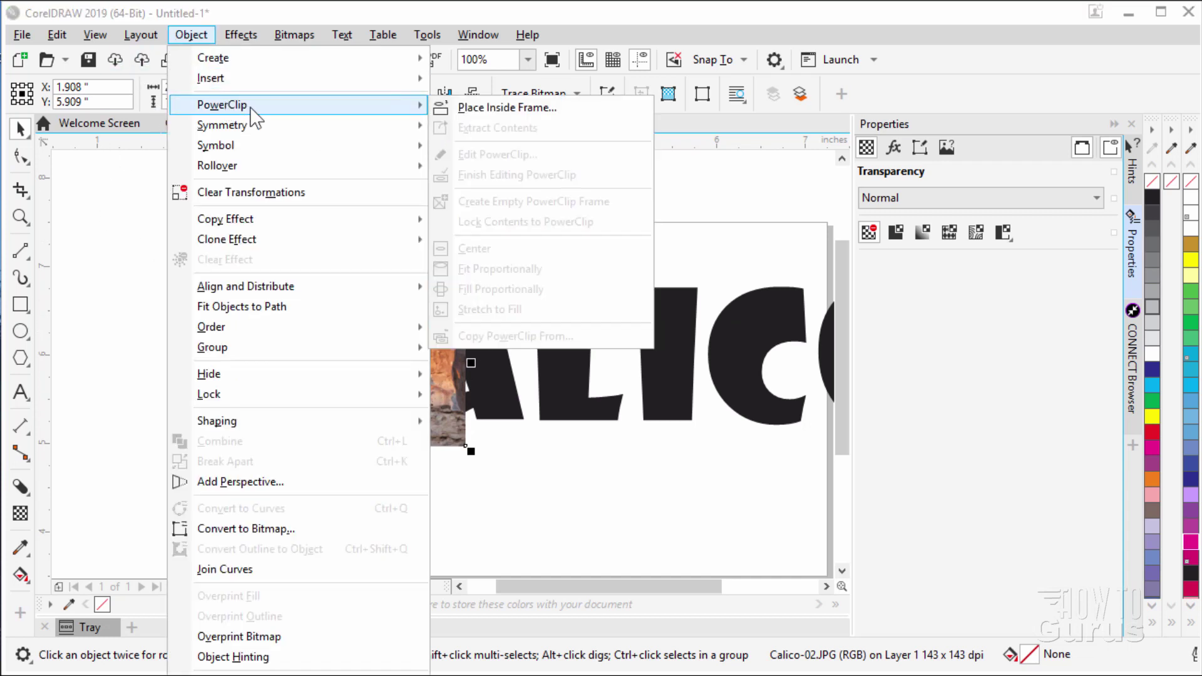
click(486, 107)
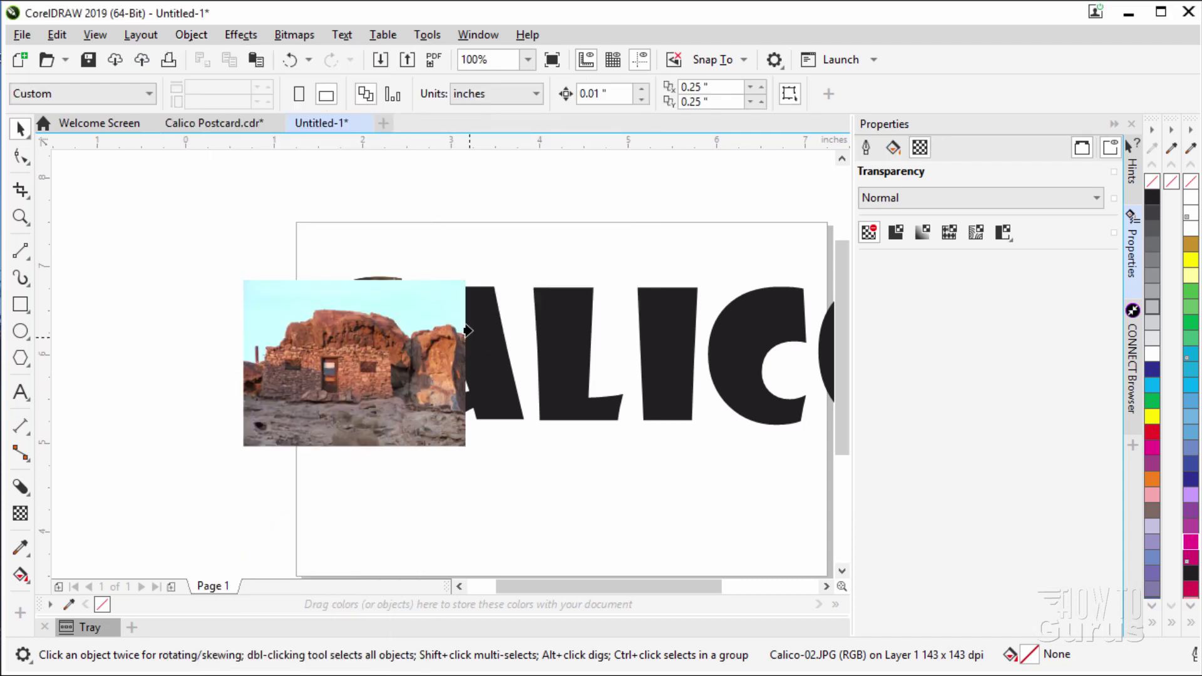
click(485, 359)
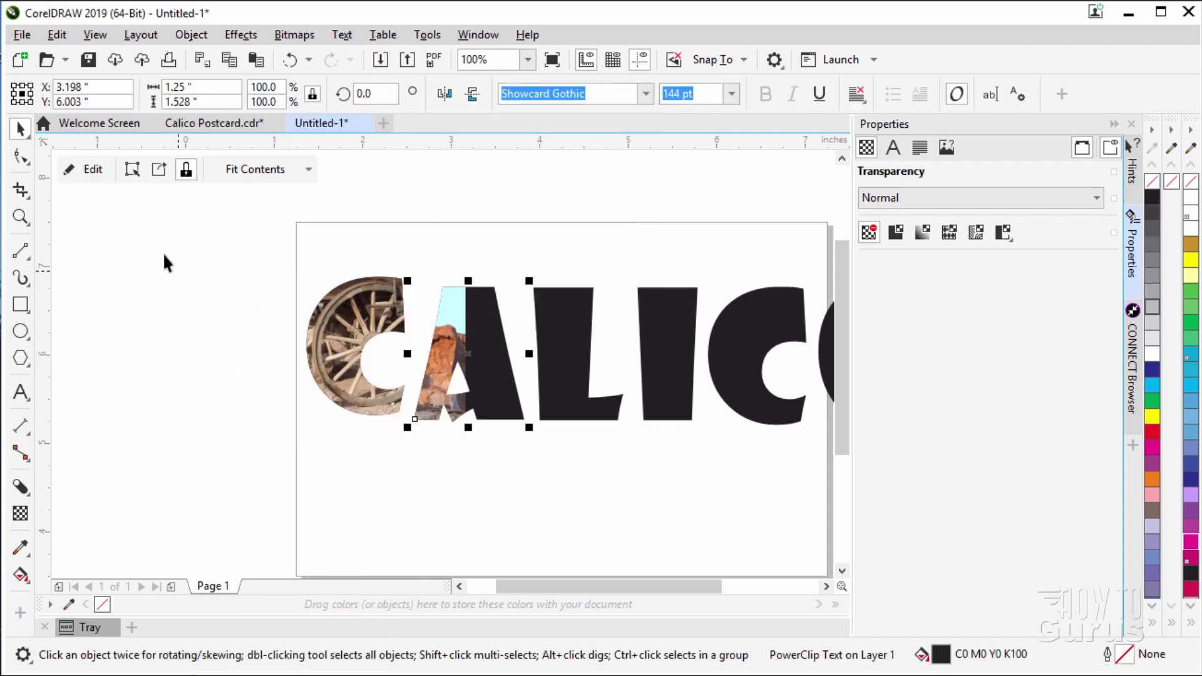
Edit the letter A's PowerClip, moving the stone house photo to about X 3.66 and Y 6.05 inches
click(90, 174)
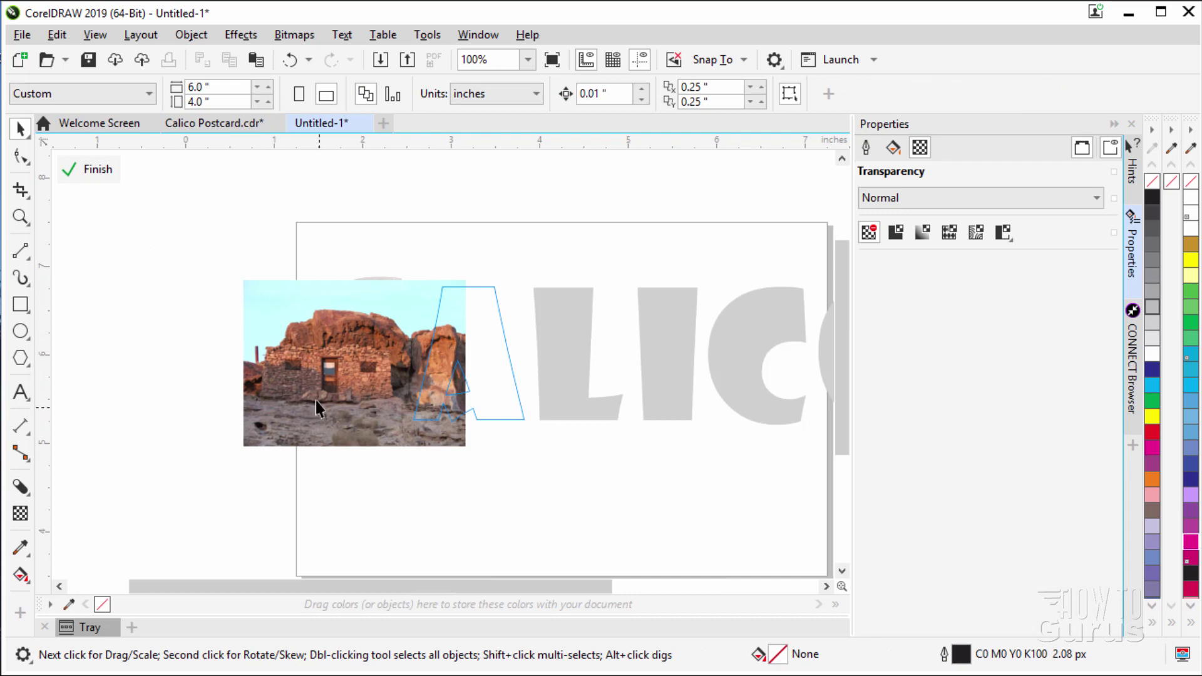
drag(316, 400, 410, 415)
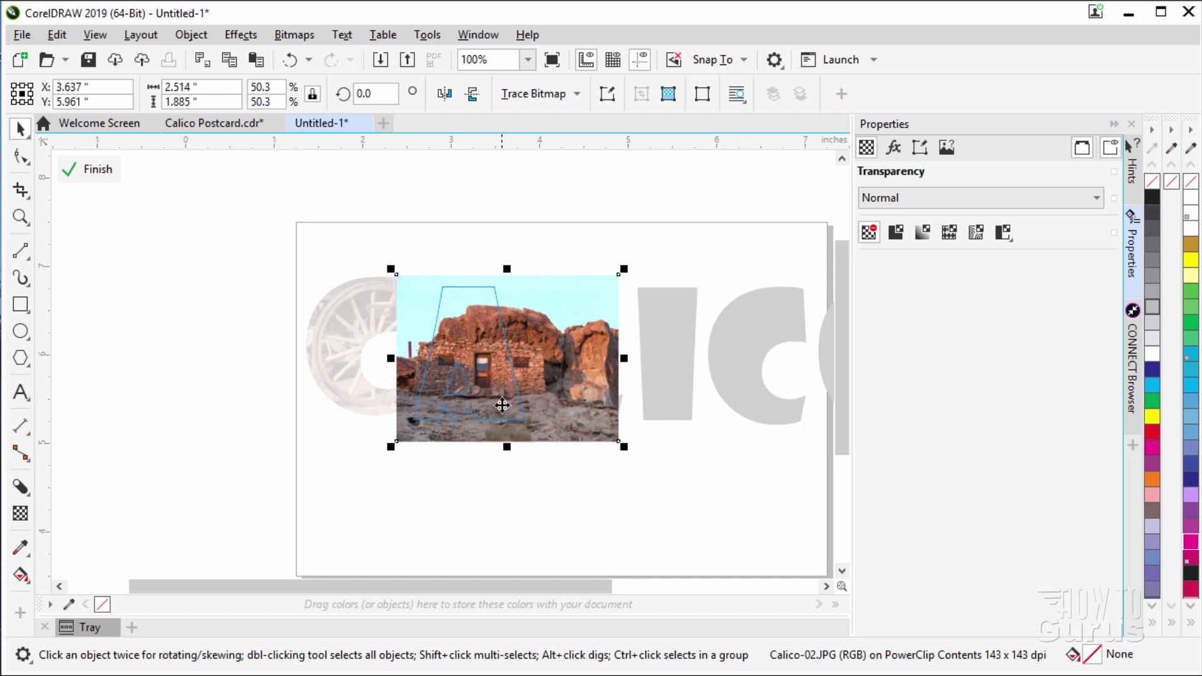
drag(537, 422, 543, 414)
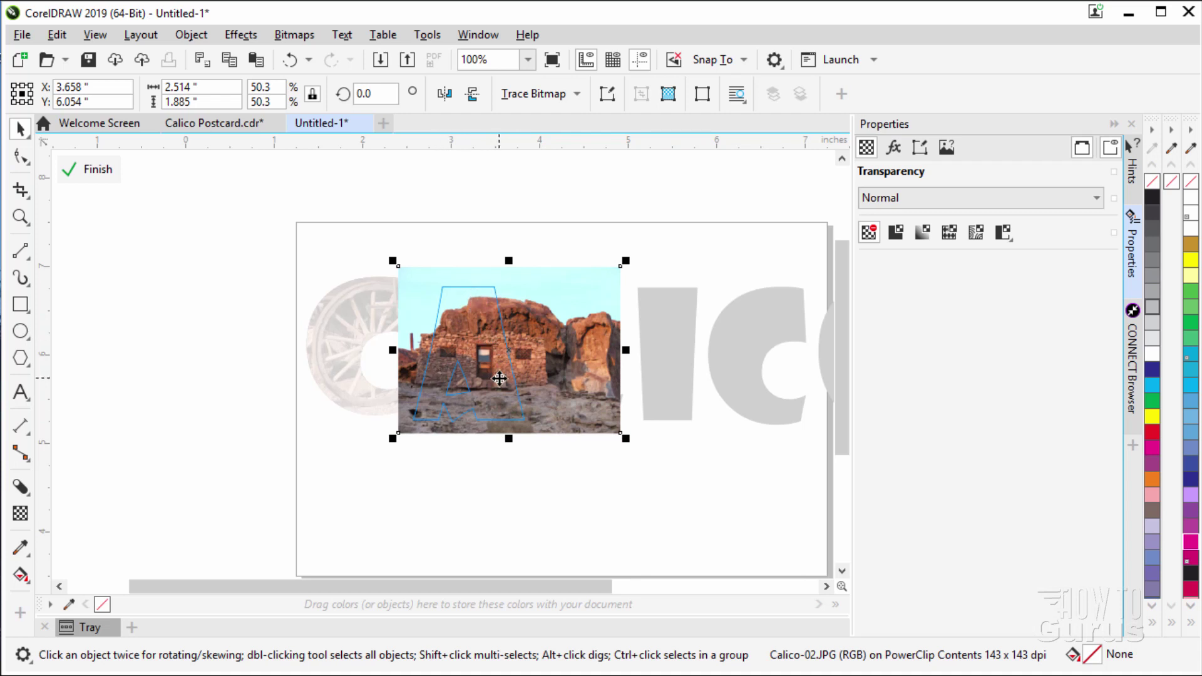
click(94, 169)
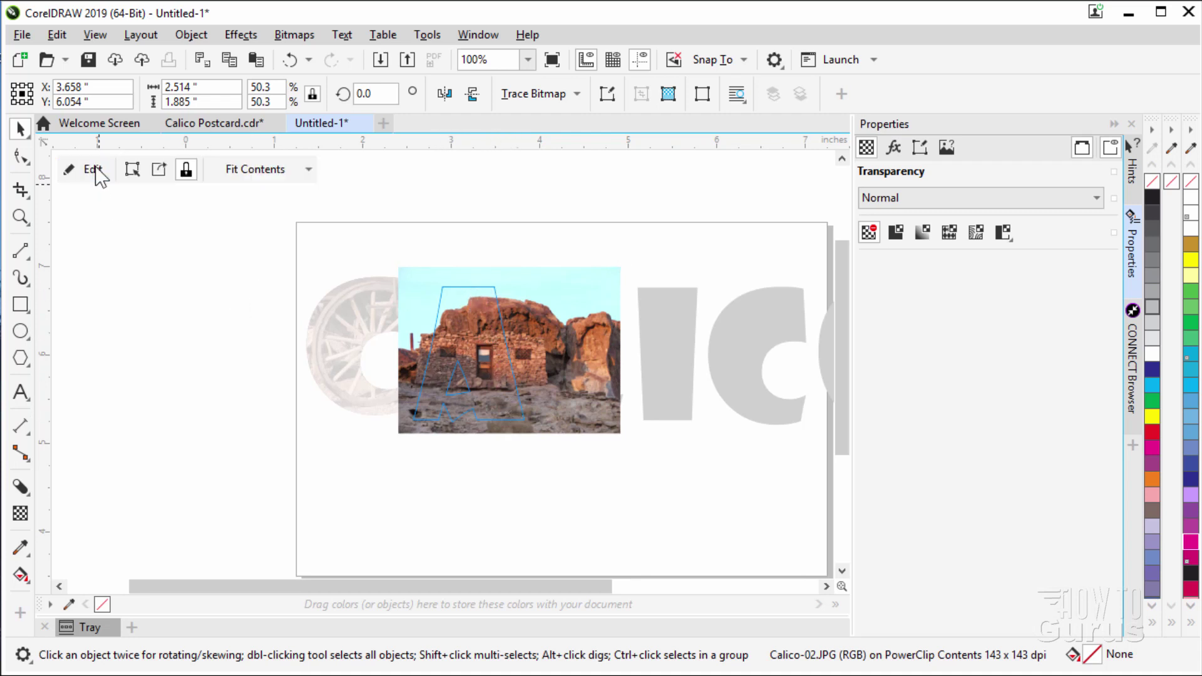
click(135, 321)
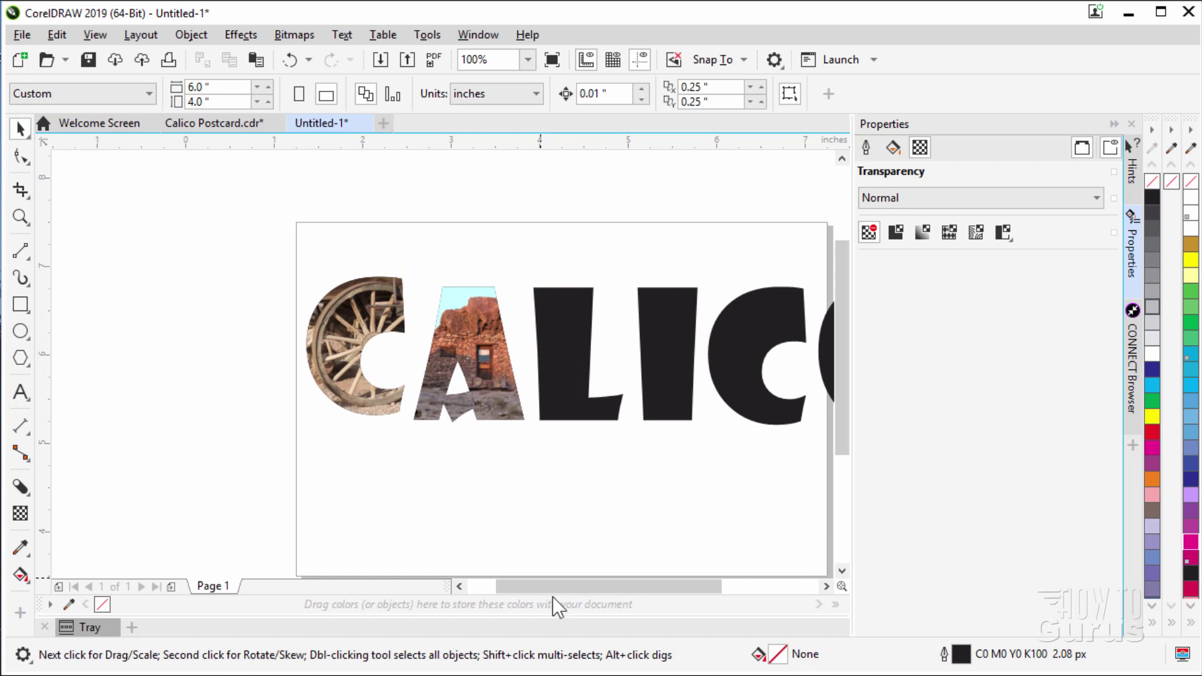
Draw a 6 × 4 inch rectangle that exactly matches the page edges, from corner to corner
drag(551, 584, 592, 577)
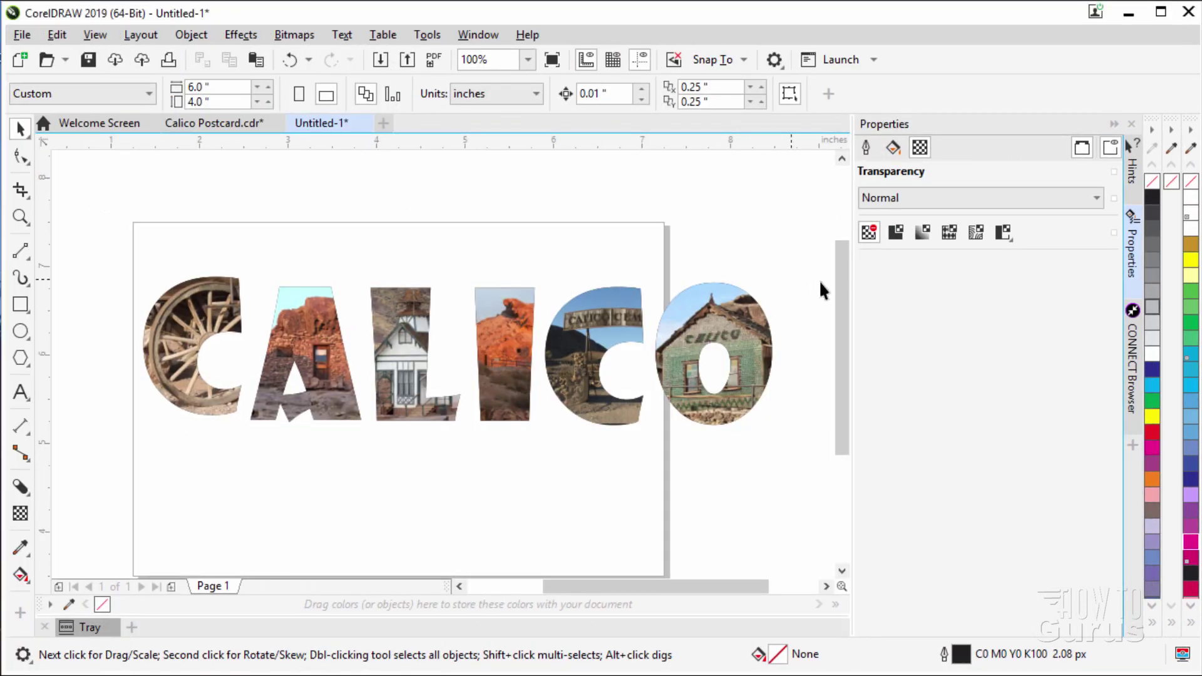
drag(842, 273, 839, 282)
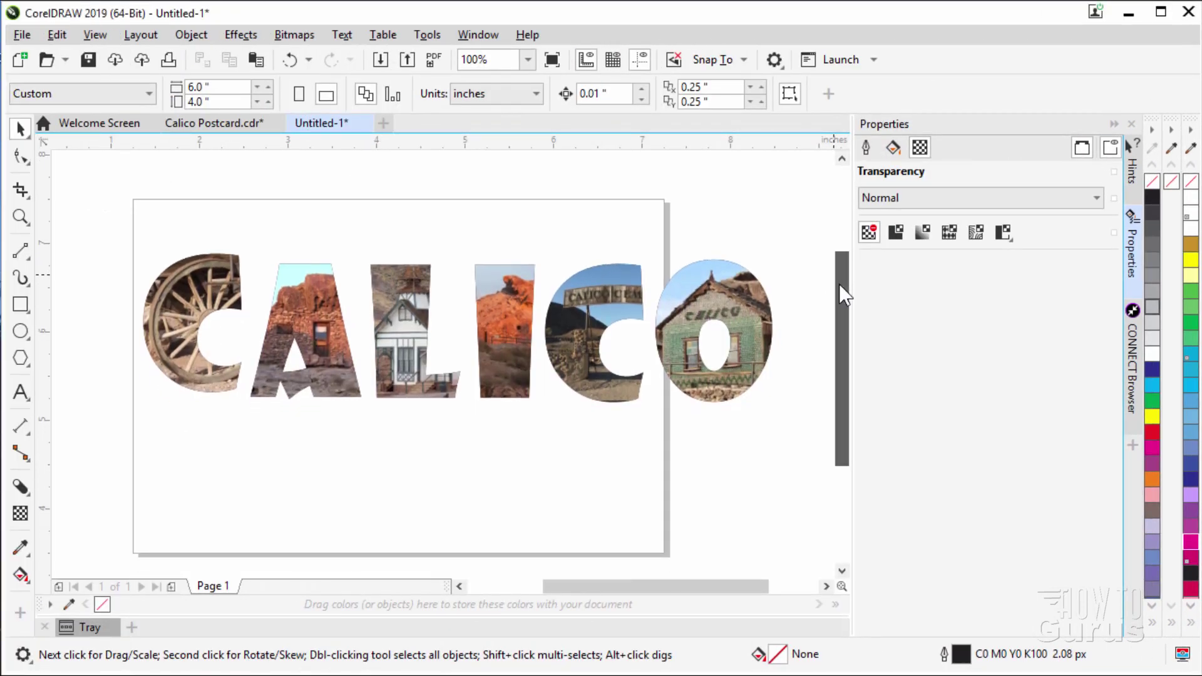
scroll(516, 308, up, 2)
scroll(517, 308, down, 2)
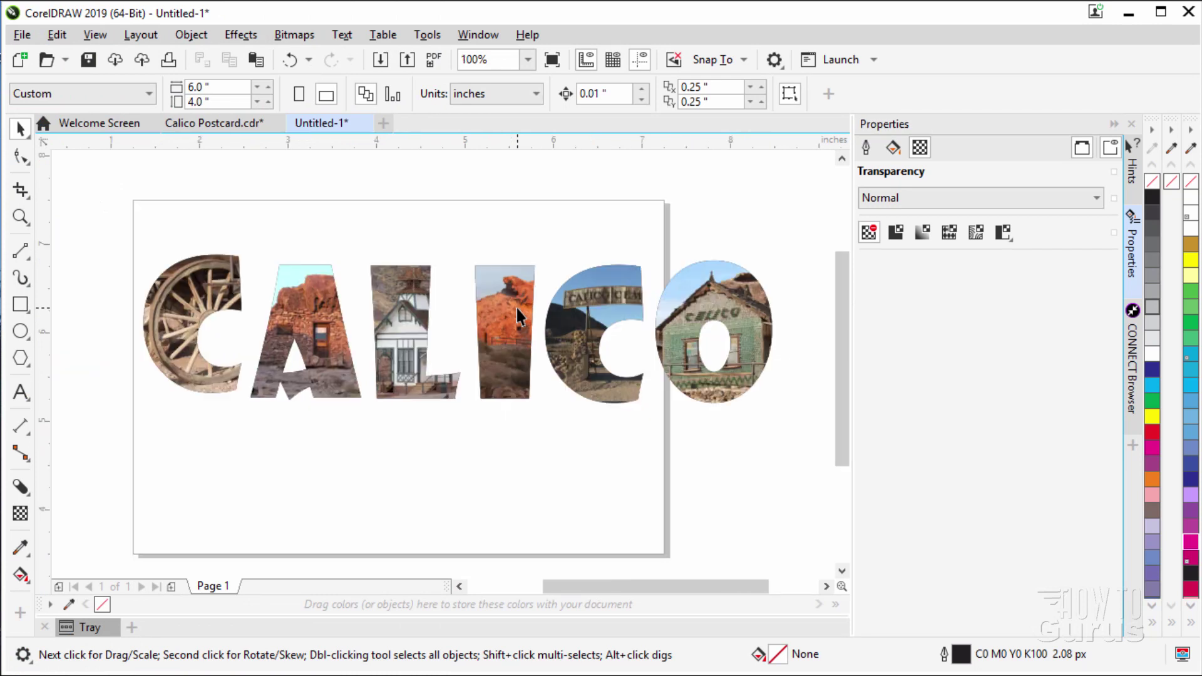
click(22, 308)
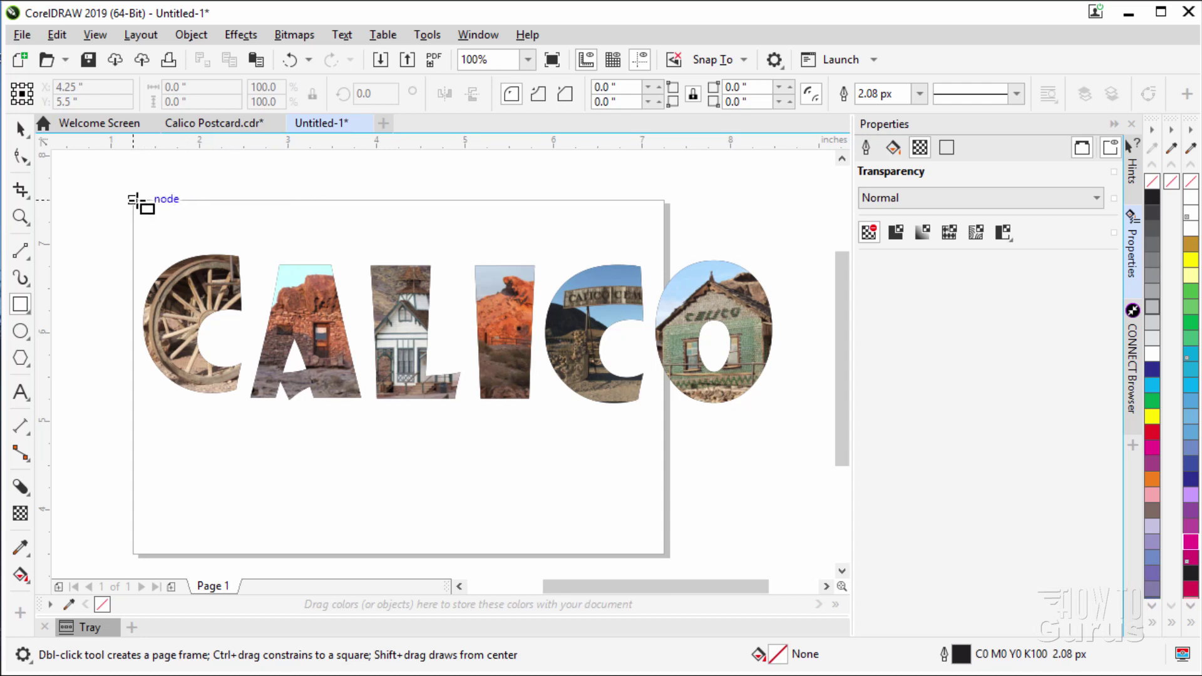
drag(134, 200, 665, 554)
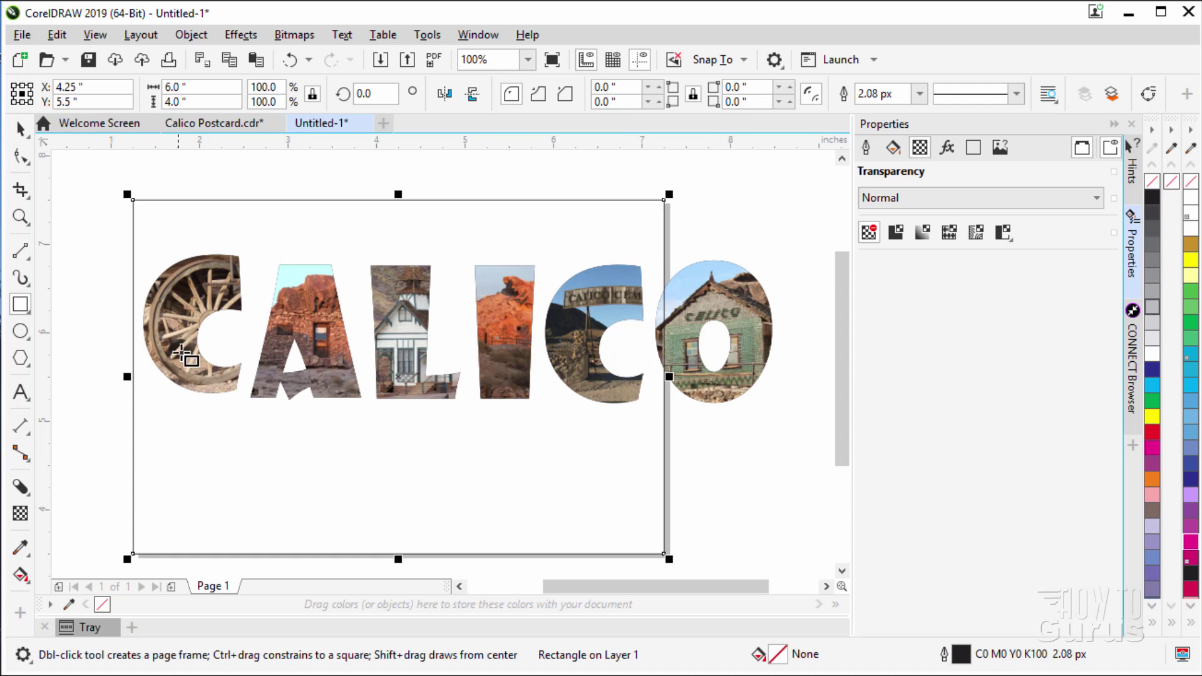
click(21, 130)
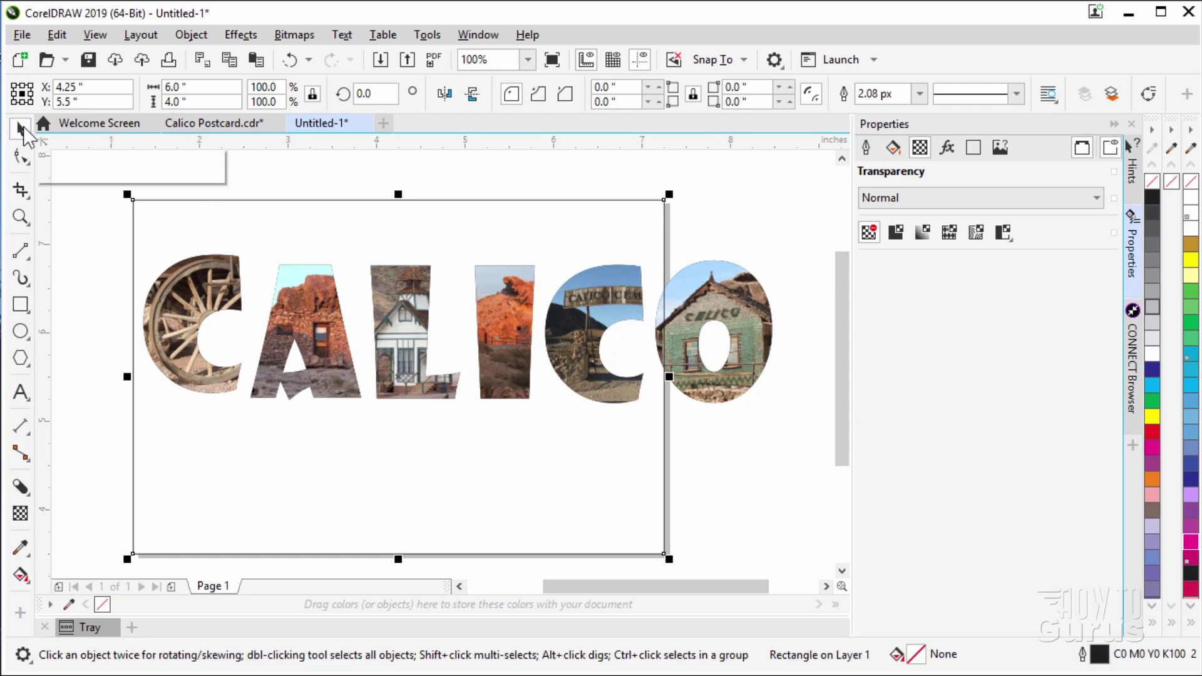
click(69, 172)
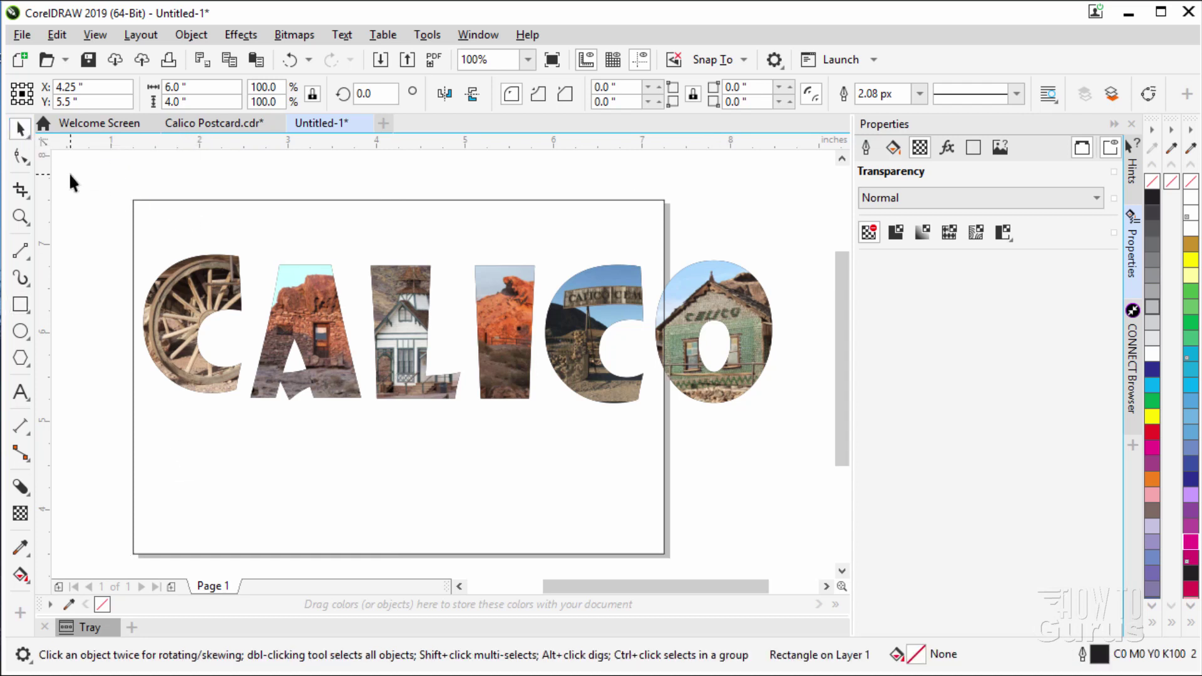
Import Calco Ghost Town.JPG and place it at its original size over the last letters
click(27, 34)
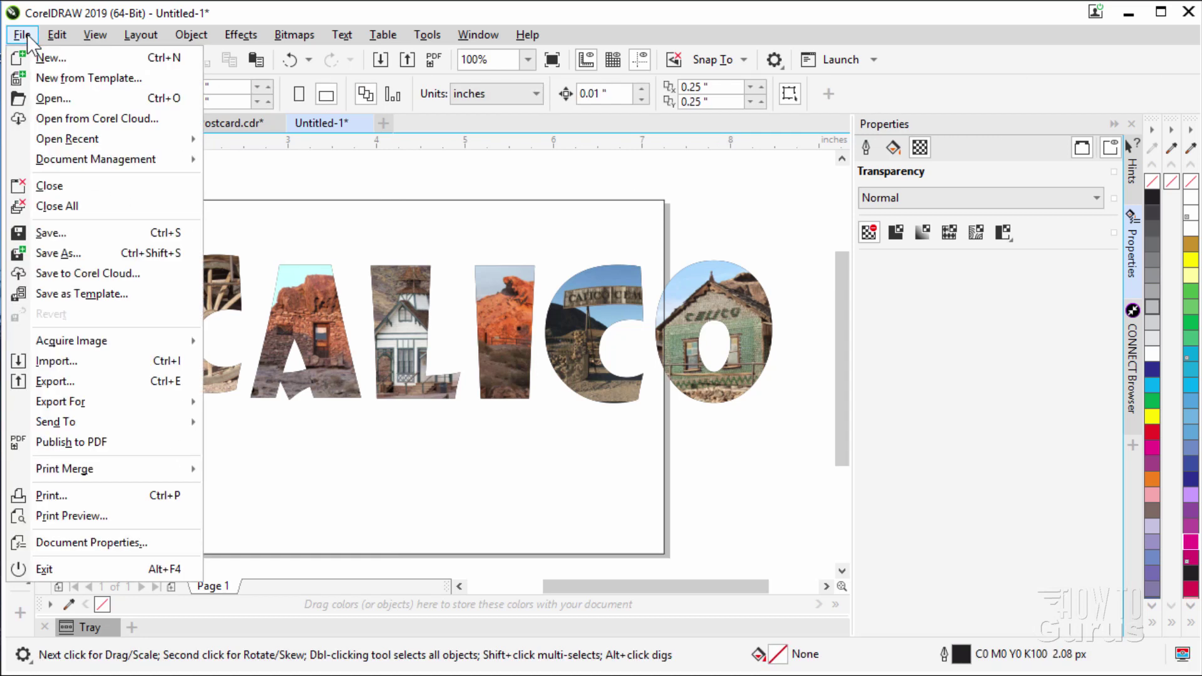
click(70, 362)
click(160, 207)
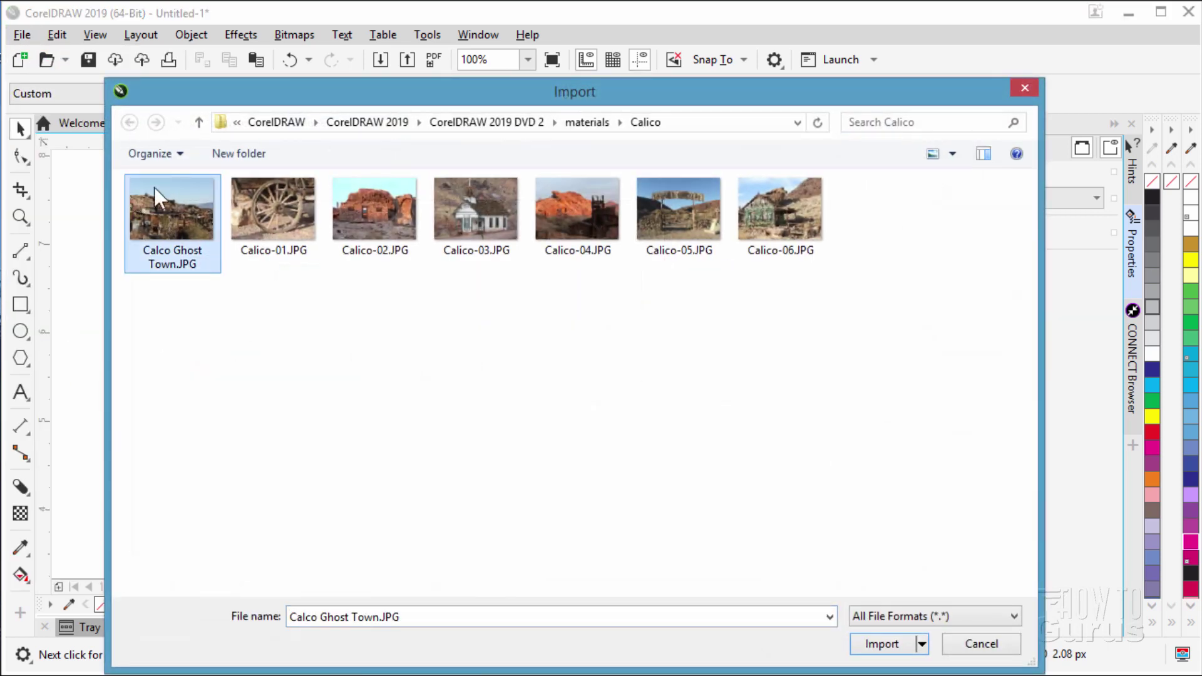
click(882, 644)
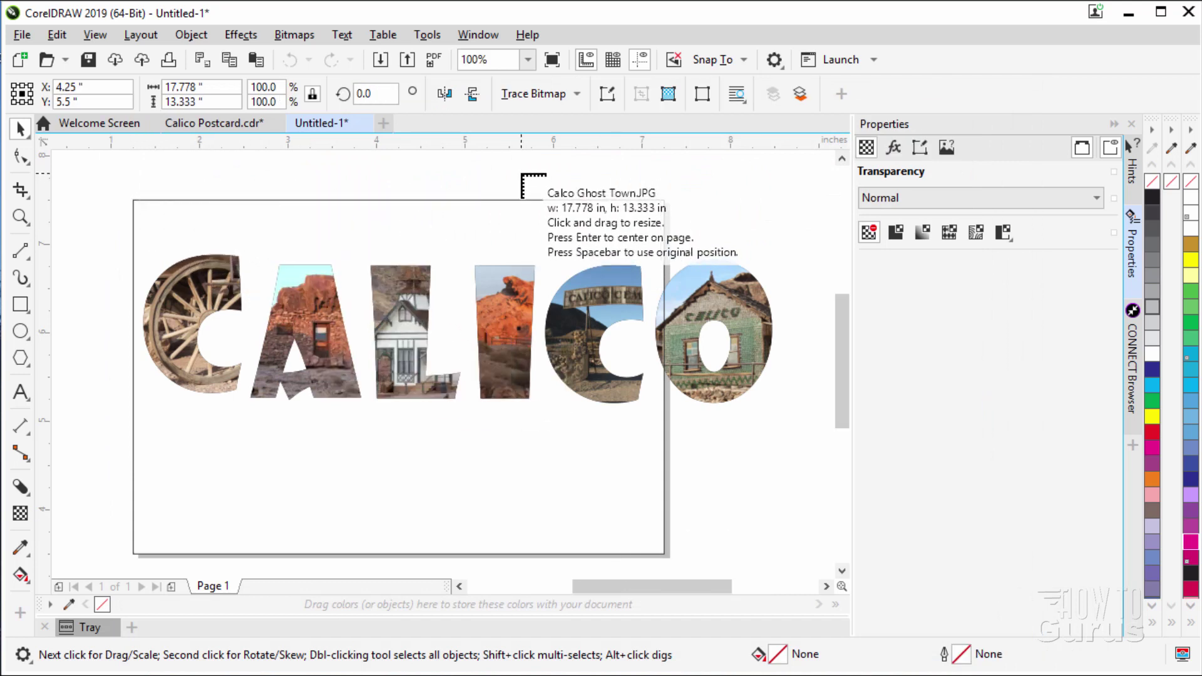
click(520, 173)
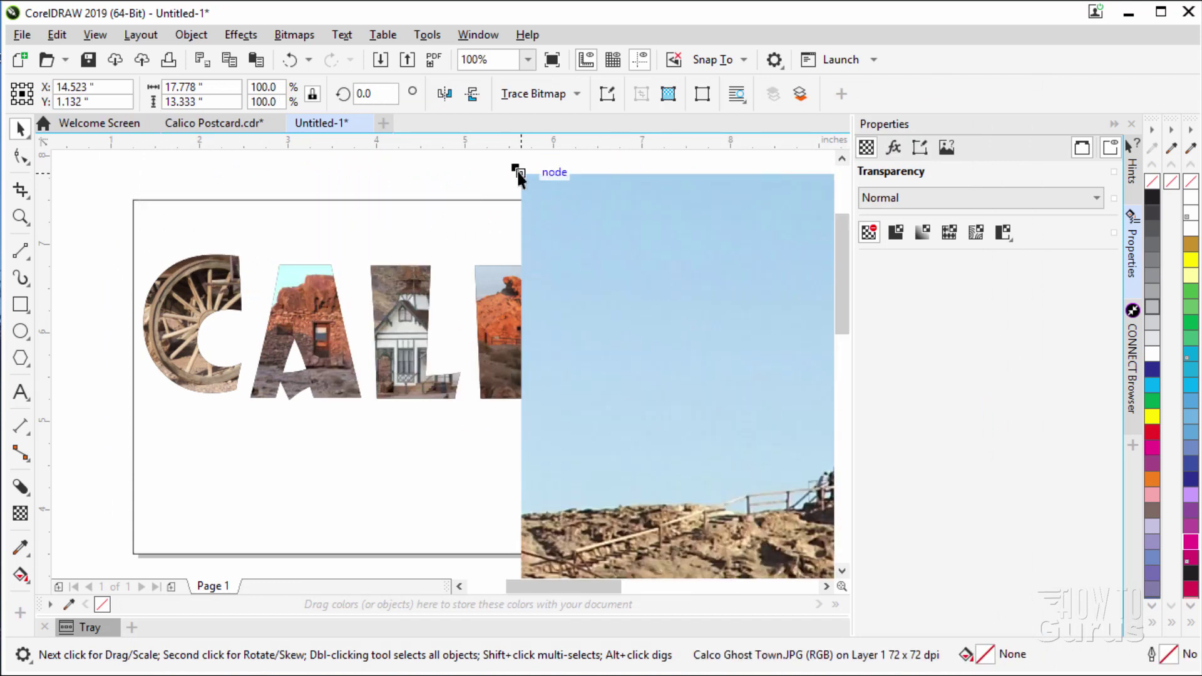
Scale the ghost town photo to about 6.12 × 4.59 inches and position it over the page at about X 4.25 and Y 5.73 inches
drag(516, 169, 740, 336)
drag(792, 428, 537, 281)
drag(487, 191, 668, 327)
drag(757, 437, 492, 260)
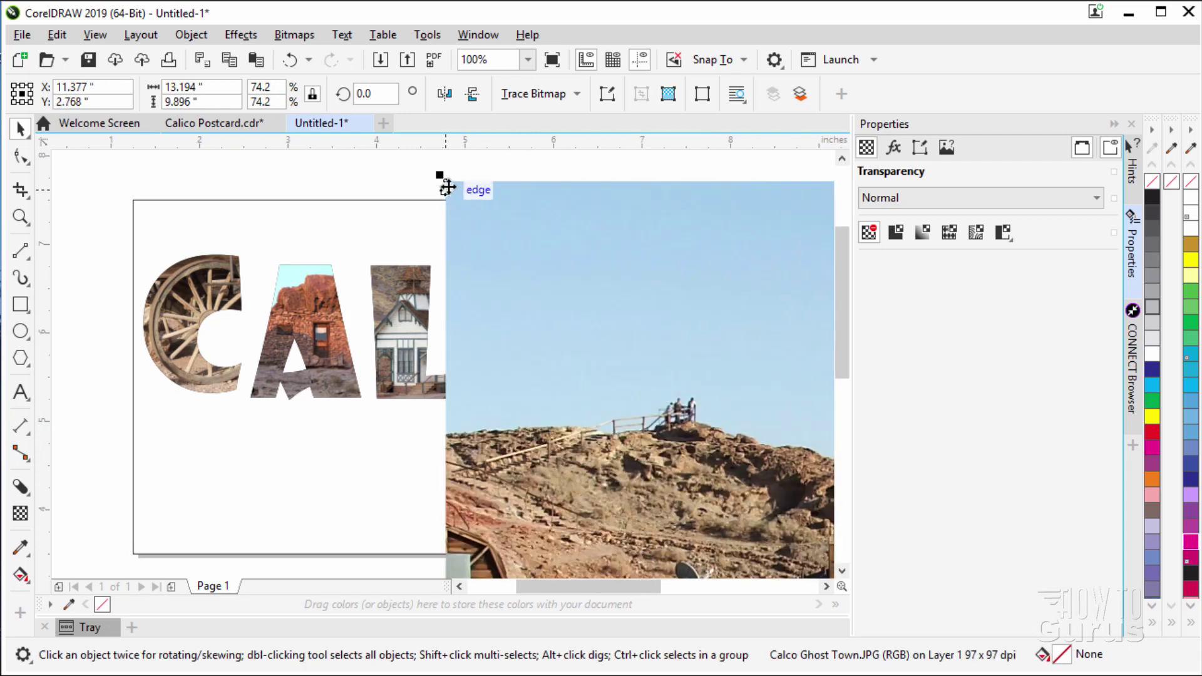
drag(441, 177, 645, 330)
drag(727, 431, 506, 286)
drag(425, 184, 677, 342)
drag(758, 431, 452, 257)
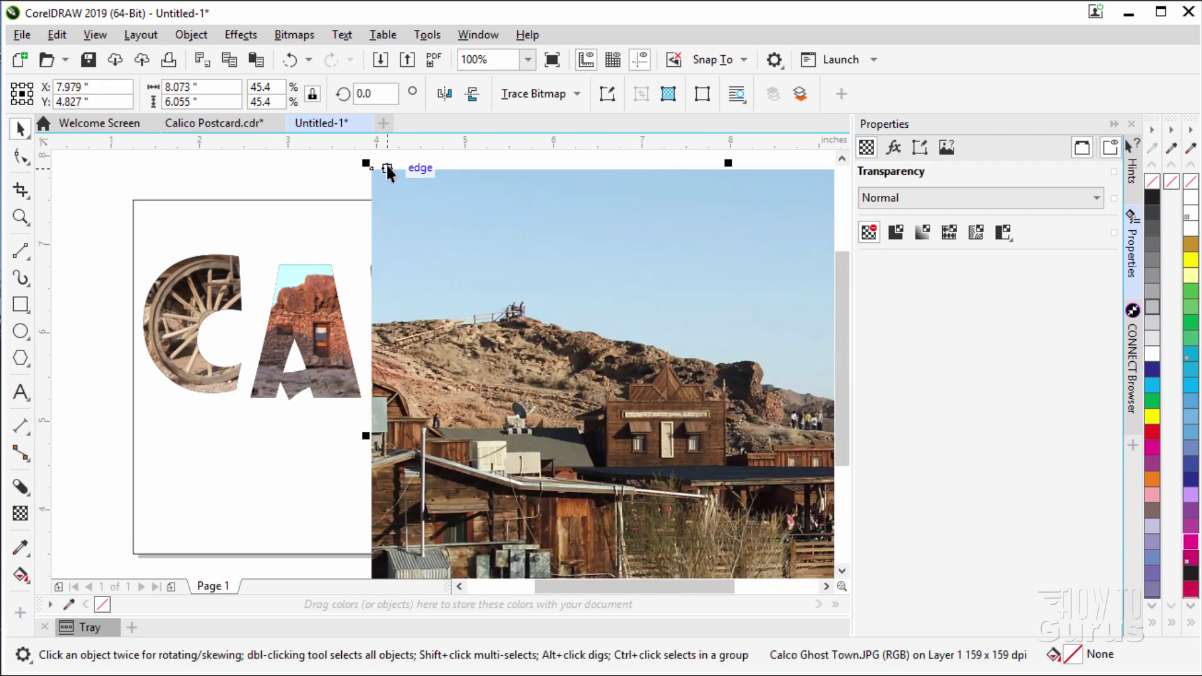
drag(367, 162, 653, 344)
drag(759, 436, 280, 286)
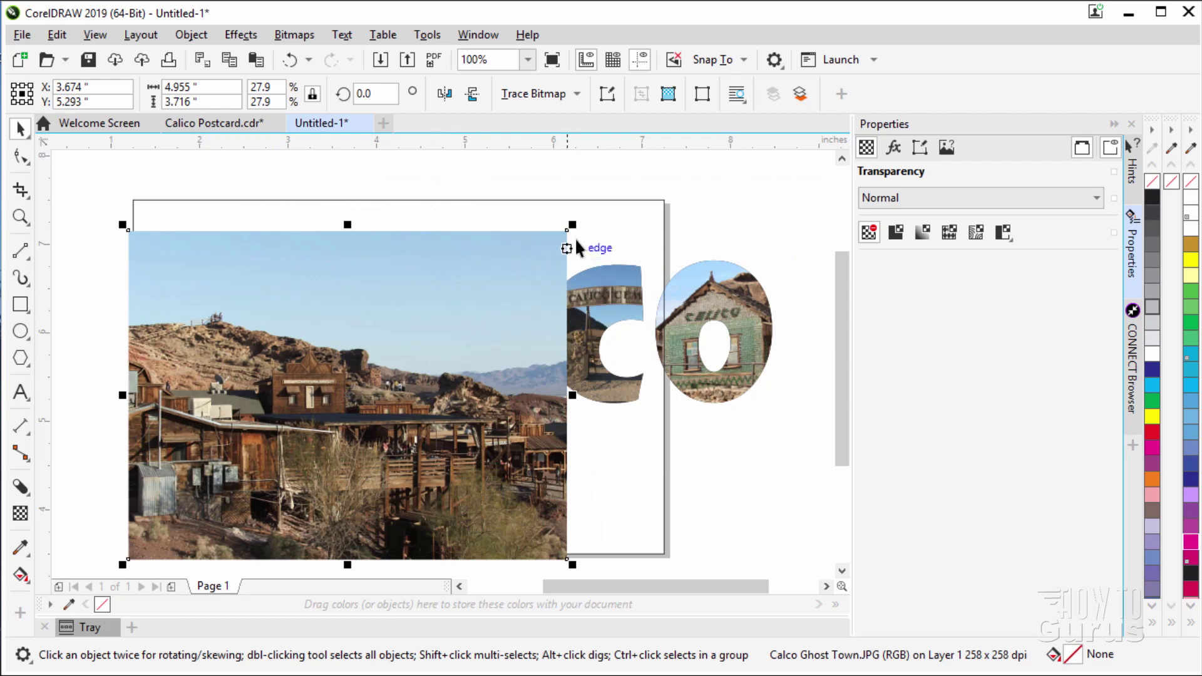
drag(576, 226, 679, 193)
drag(846, 314, 846, 340)
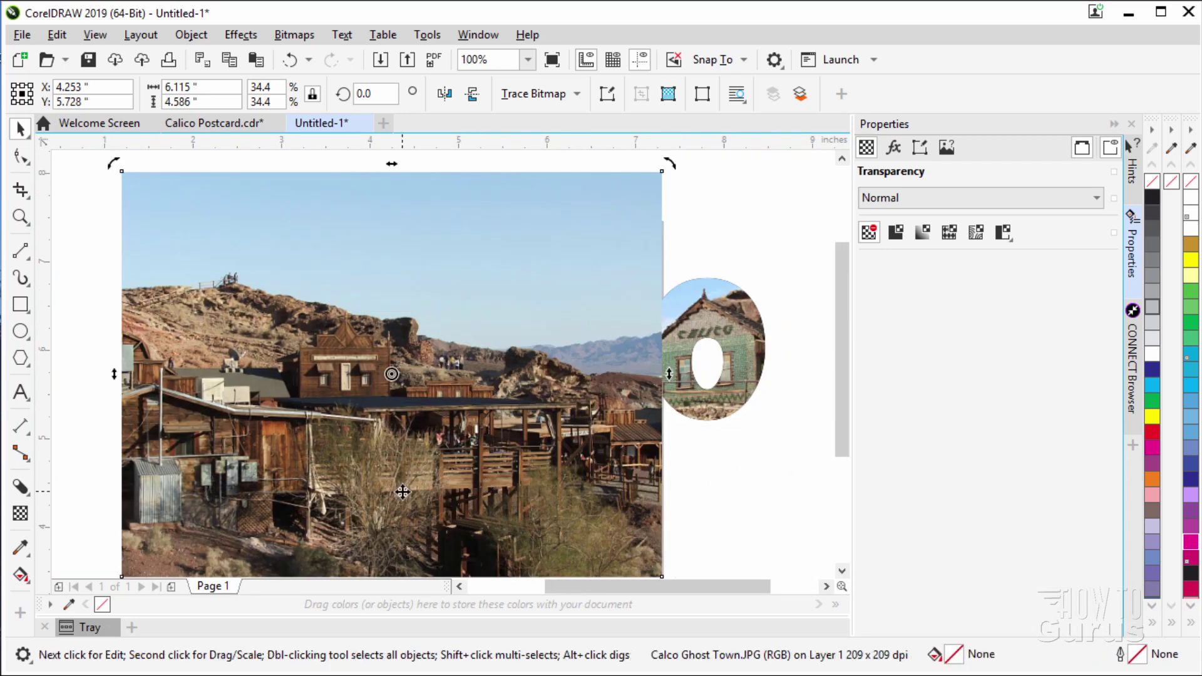
Shift the ghost town photo to about X 6.07 and Y 5.67 inches and PowerClip it inside the page-sized rectangle
drag(489, 489, 648, 495)
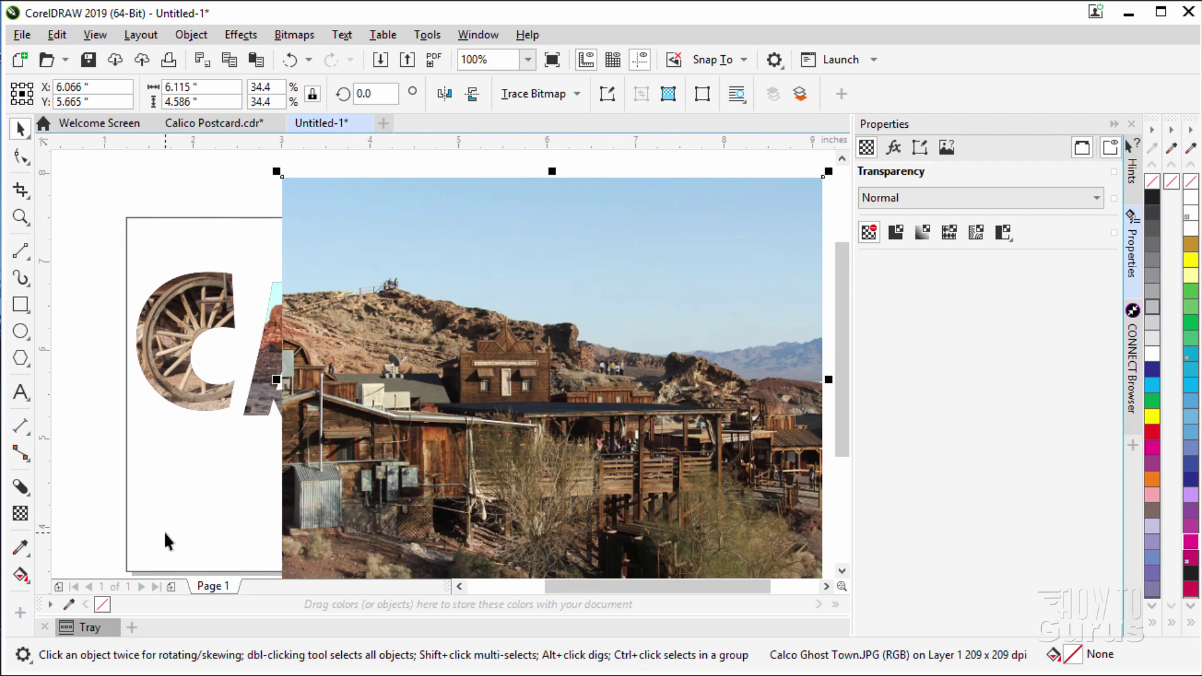
click(190, 35)
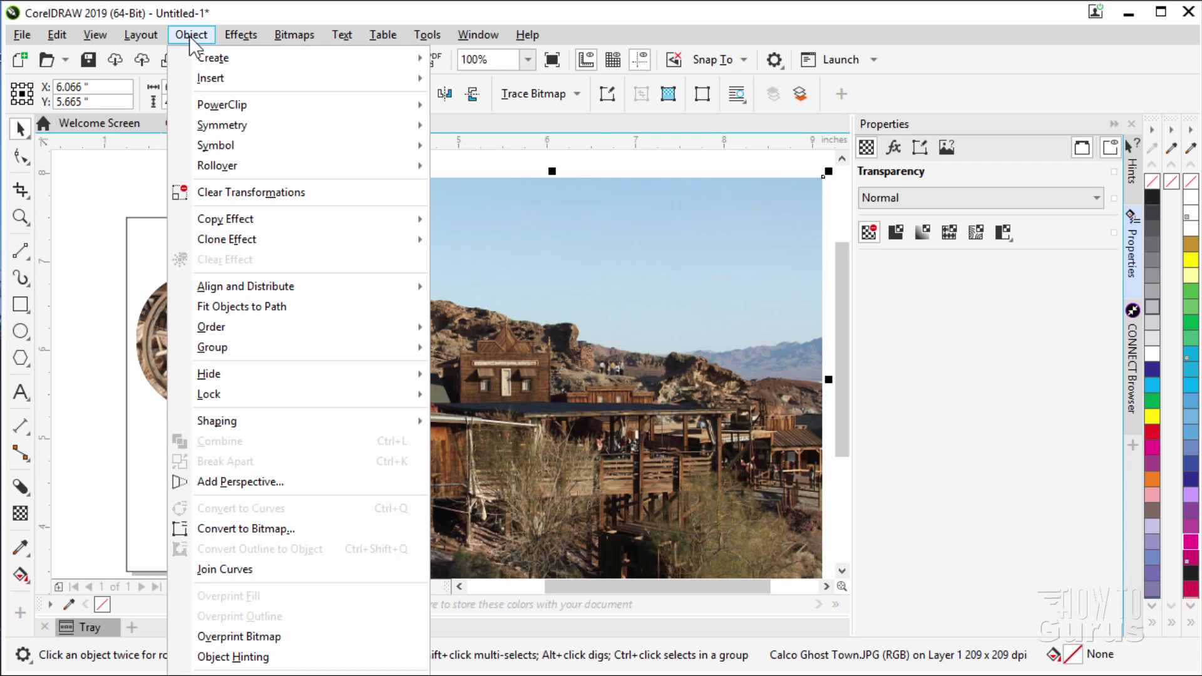
mouse_move(238, 104)
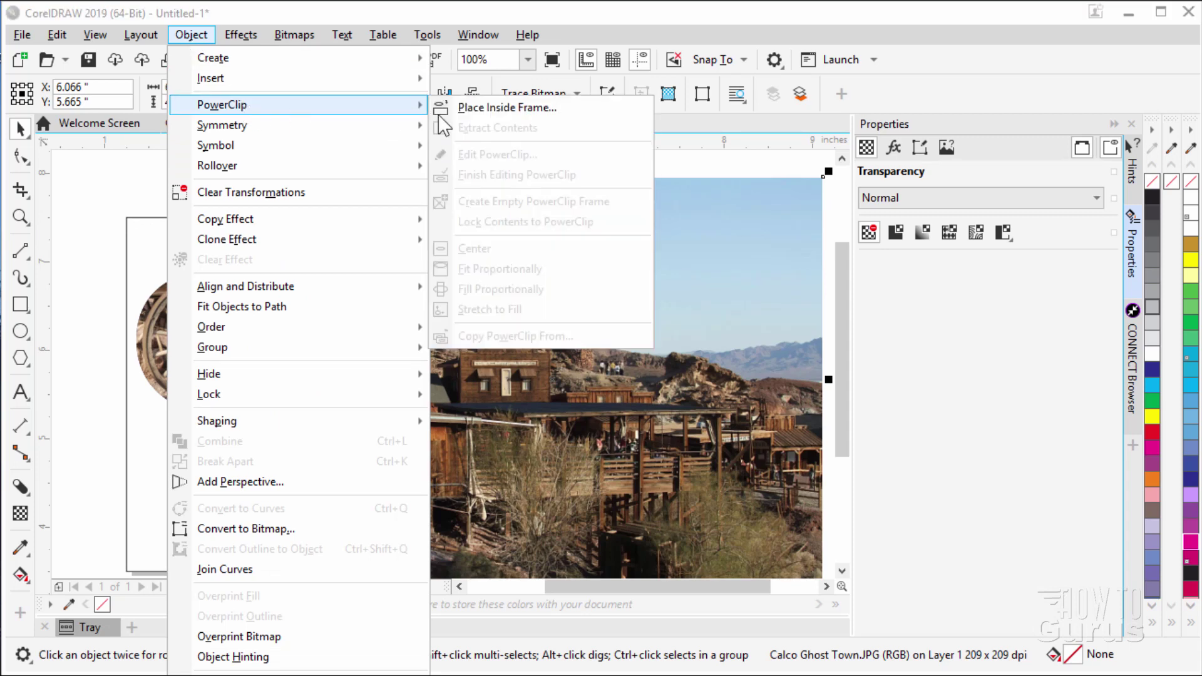
click(509, 109)
click(154, 247)
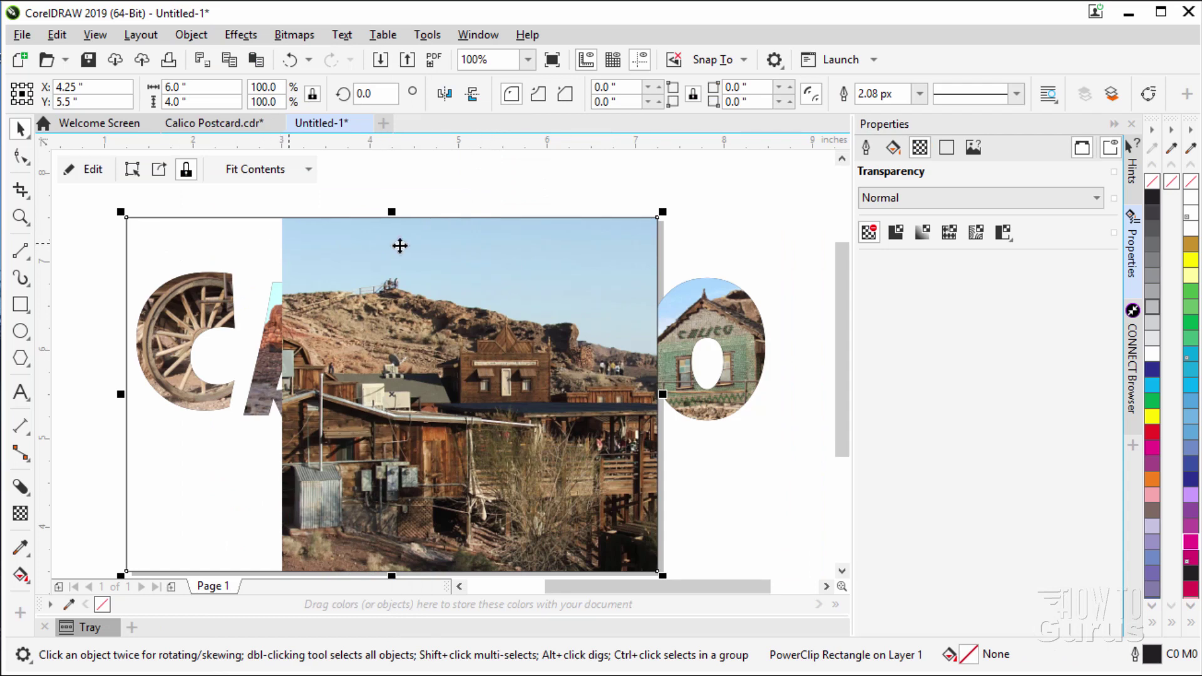
Edit the rectangle's PowerClip, moving the ghost town photo to about X 4.23 and Y 5.73 inches so it fills the frame
click(93, 170)
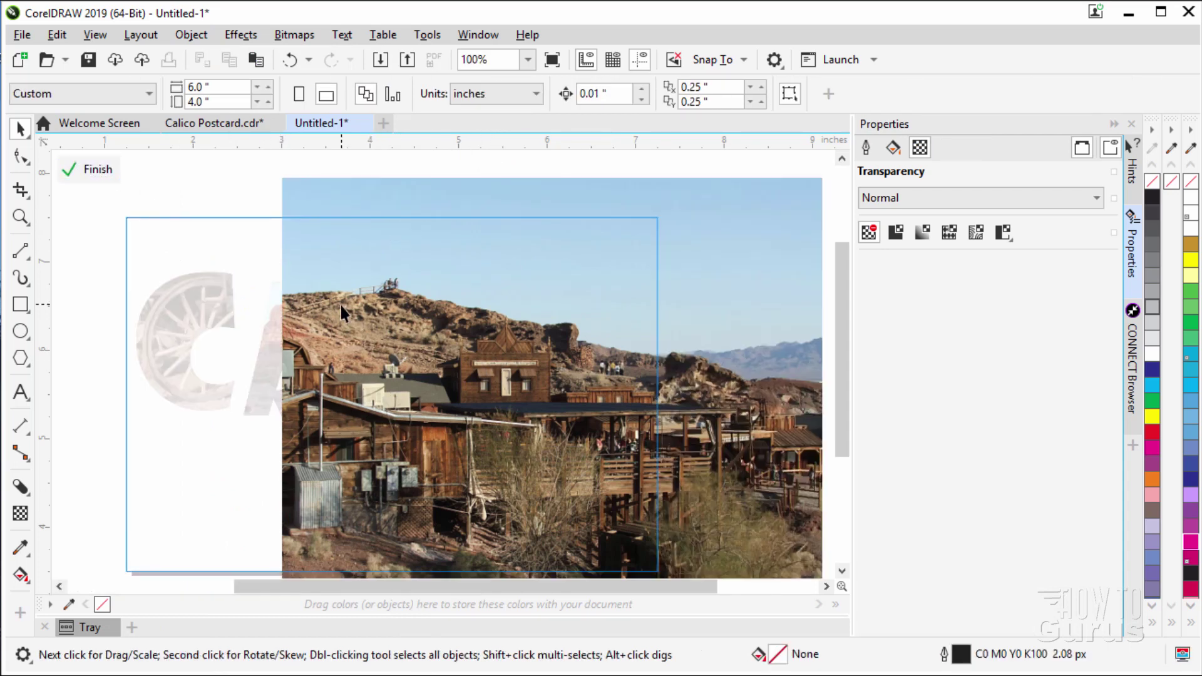
drag(370, 313, 209, 302)
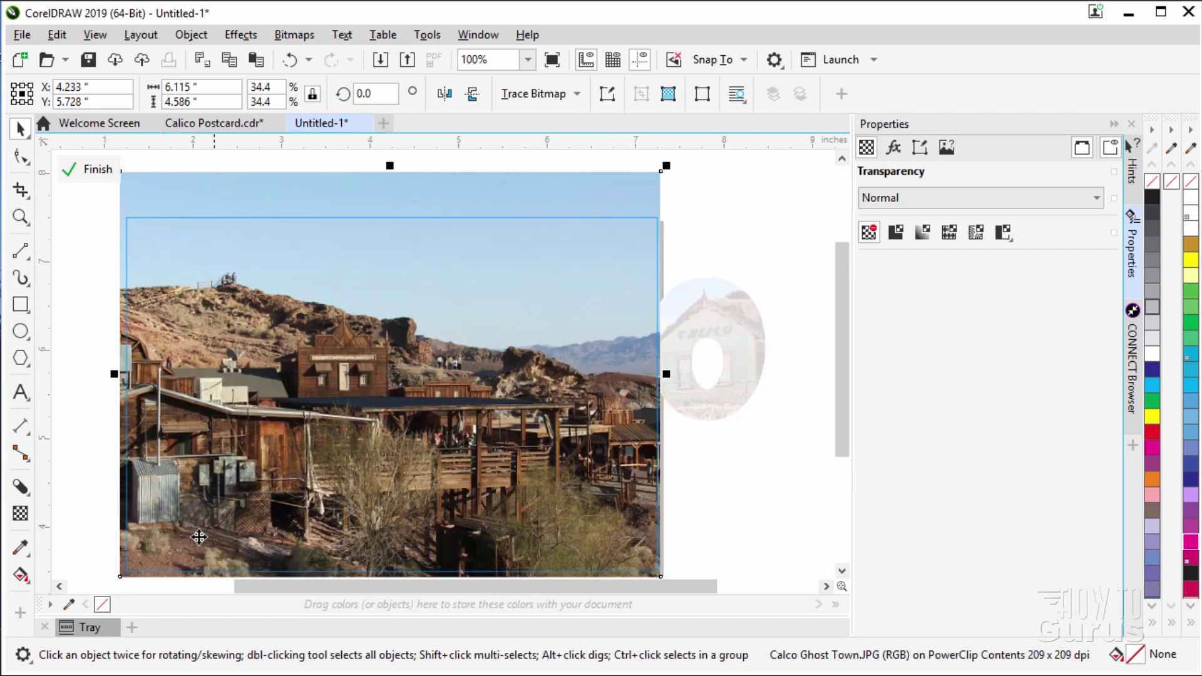
click(103, 177)
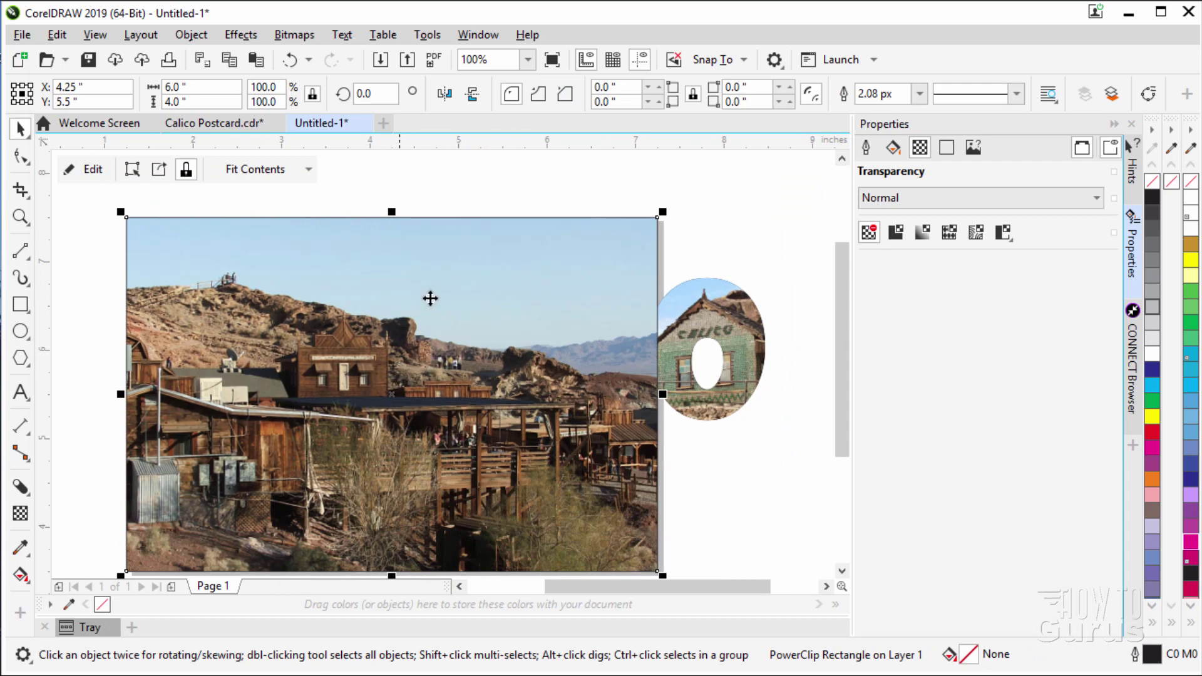
Send the ghost town PowerClip rectangle to the back, behind all the CALICO letters, and deselect it
right_click(442, 331)
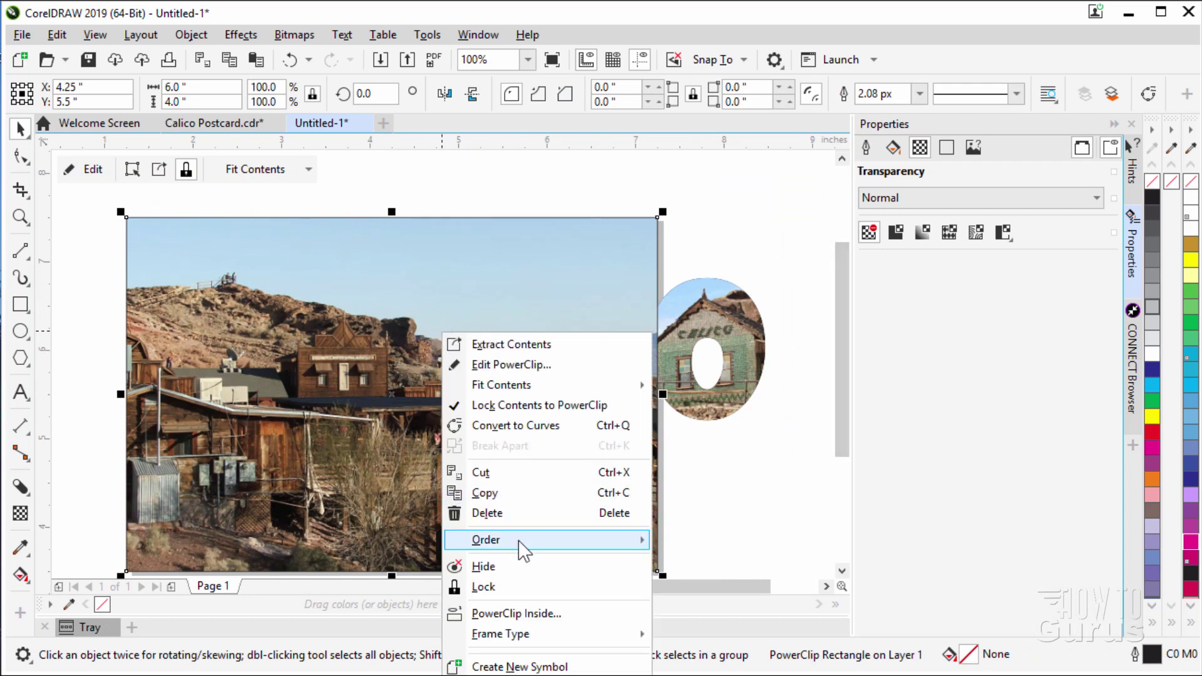
mouse_move(518, 540)
click(738, 563)
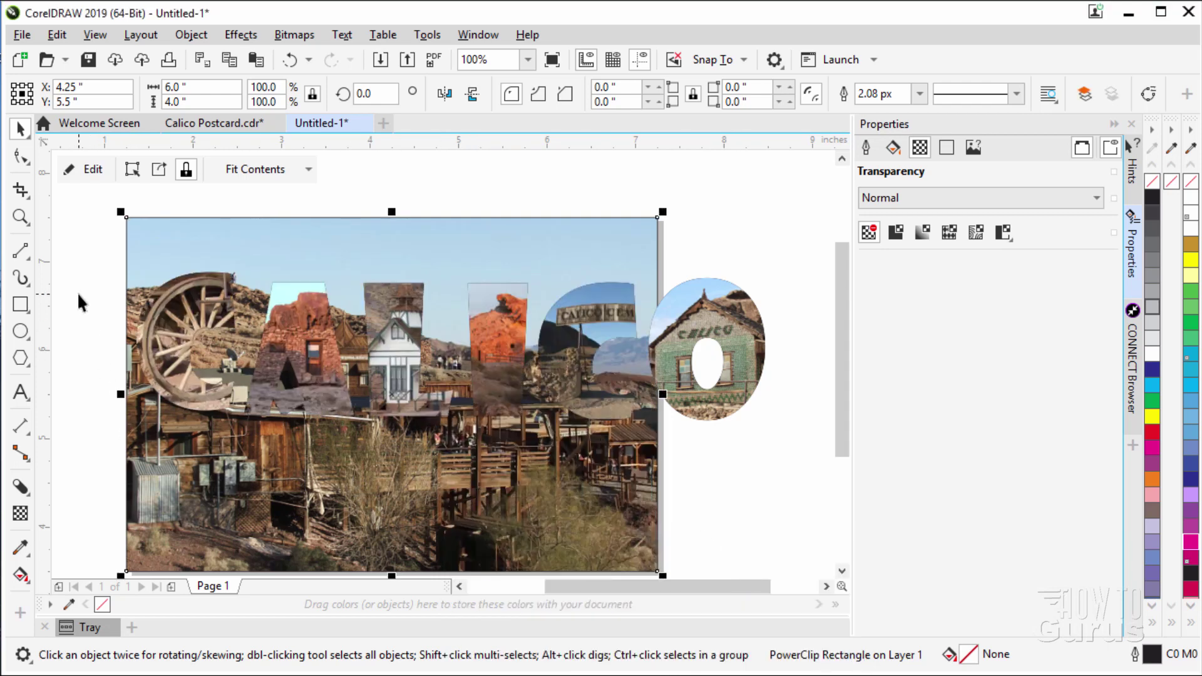
click(81, 228)
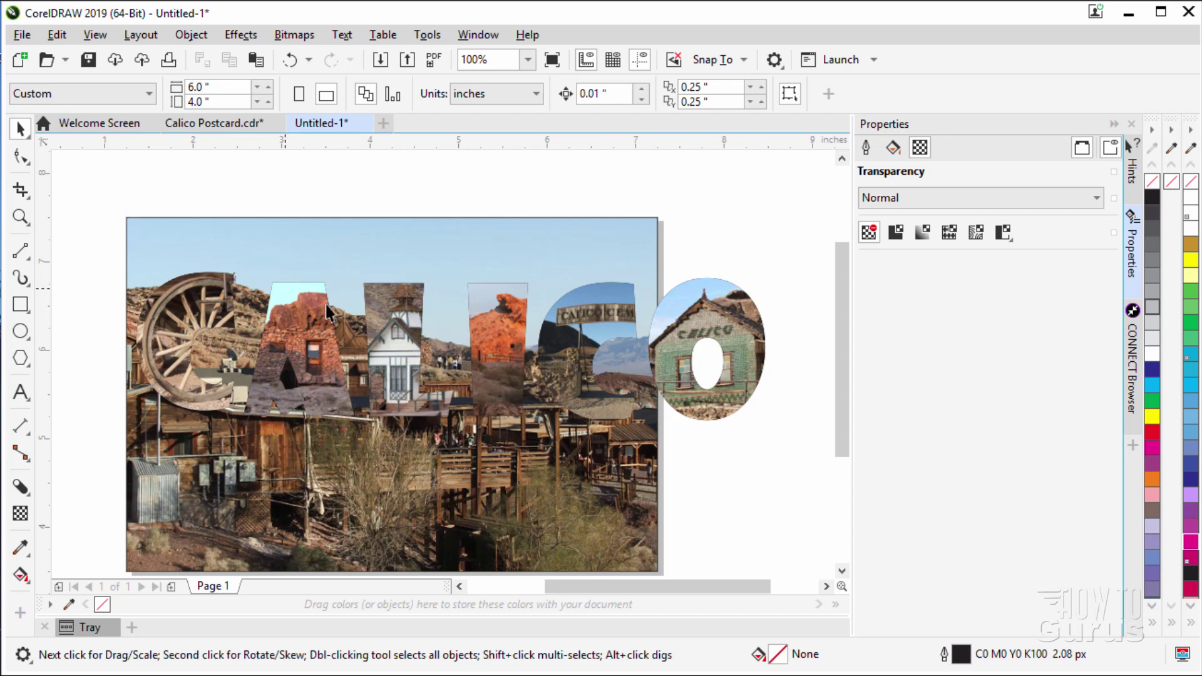
Select the first letter C and set its character outline width to 10 px
click(189, 313)
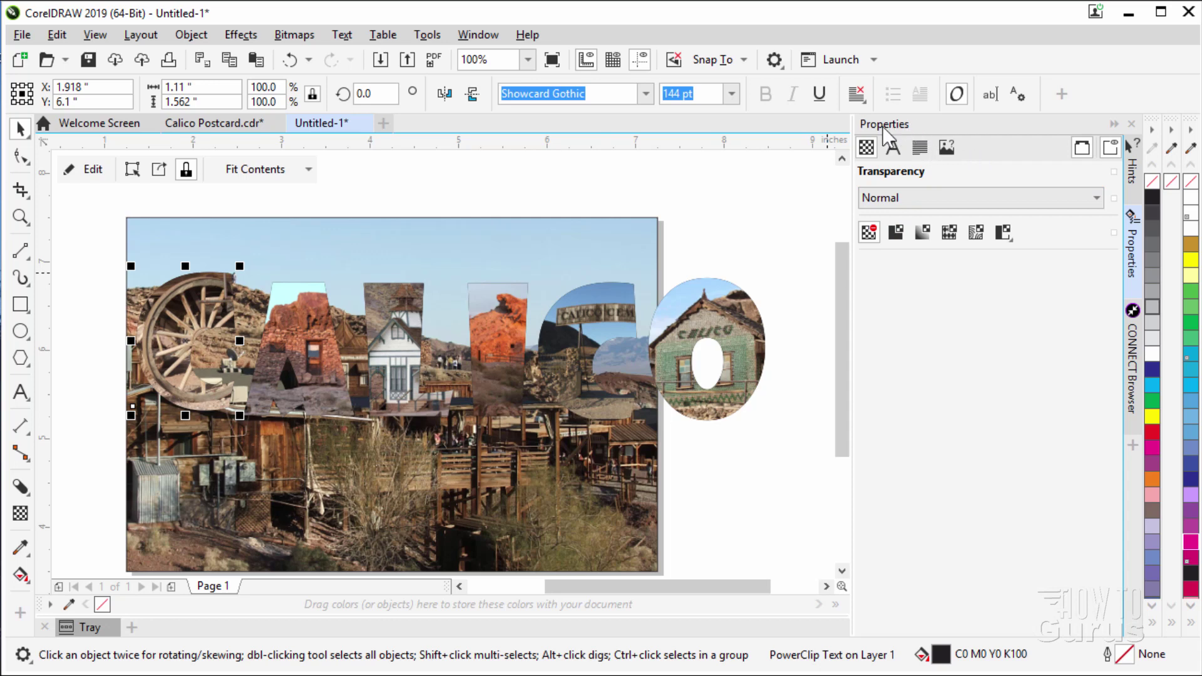
click(486, 35)
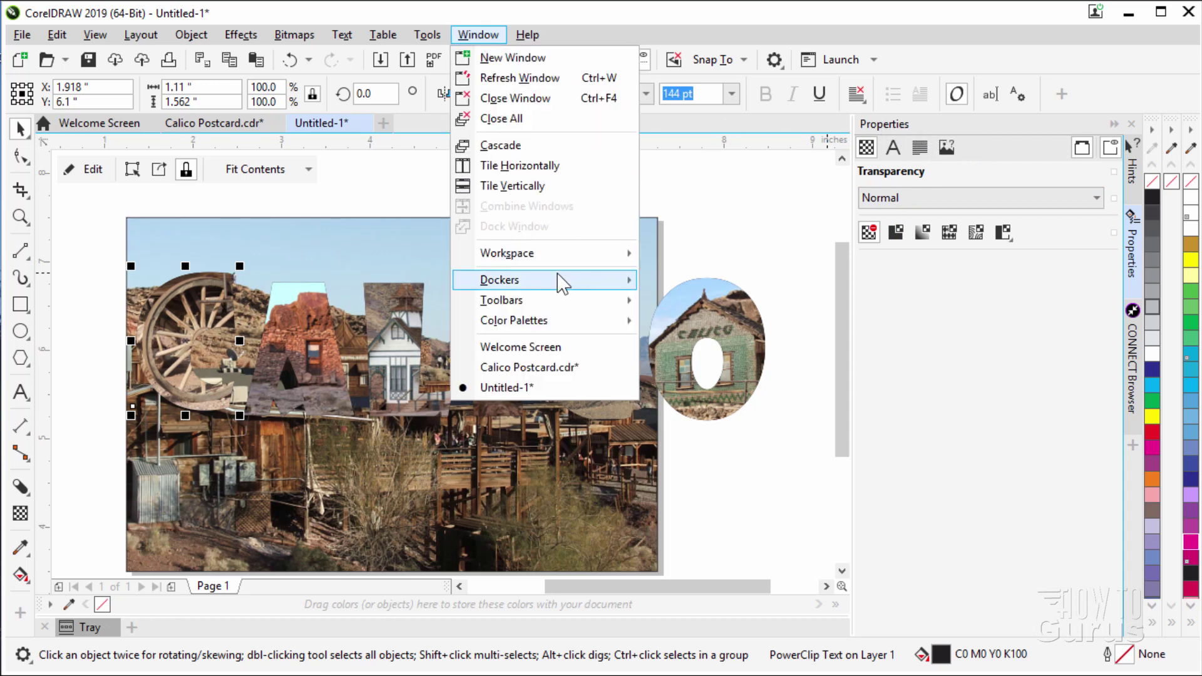
mouse_move(561, 279)
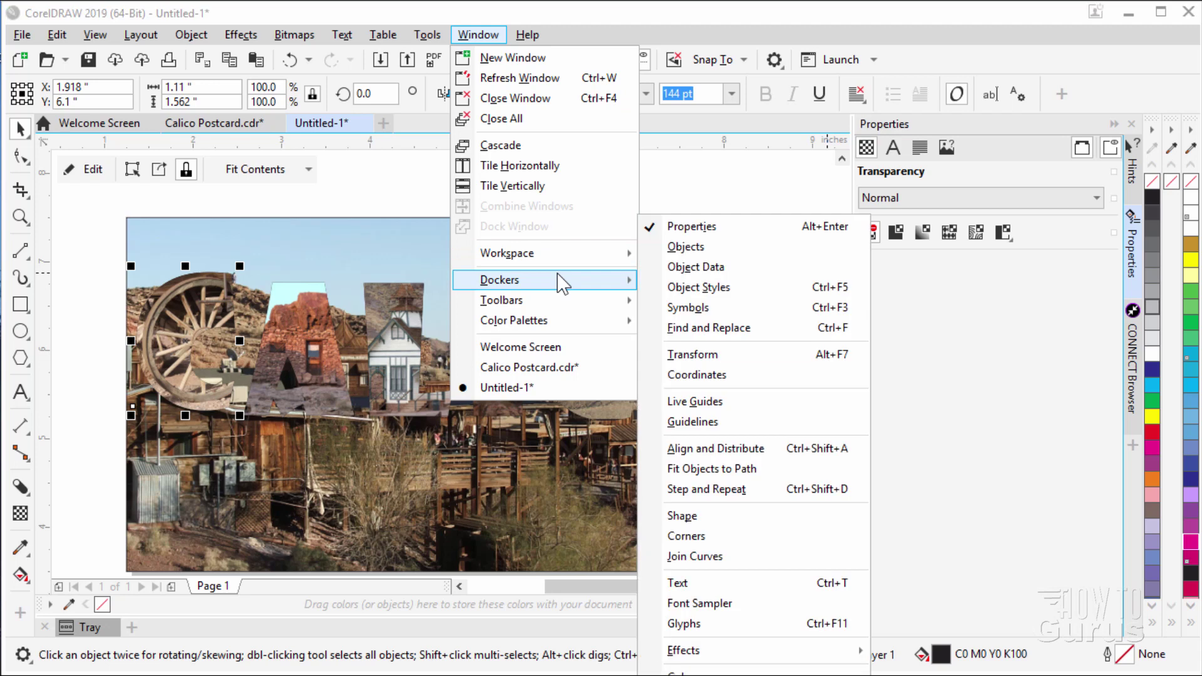
click(806, 197)
click(894, 149)
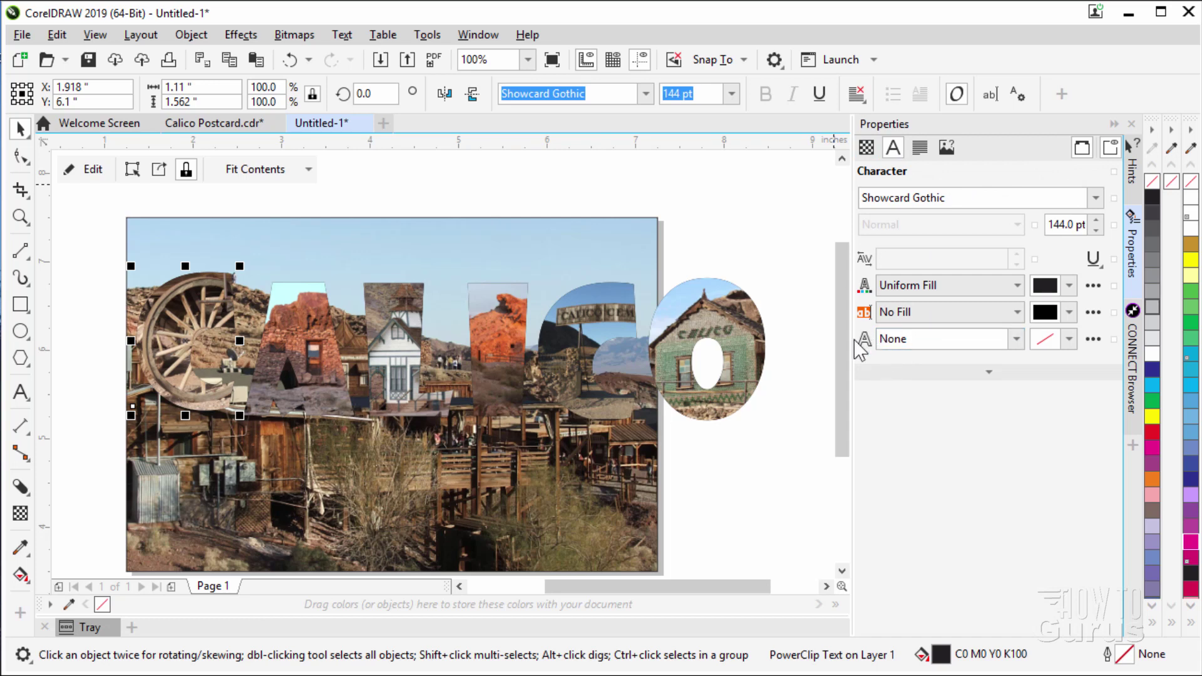
click(1017, 338)
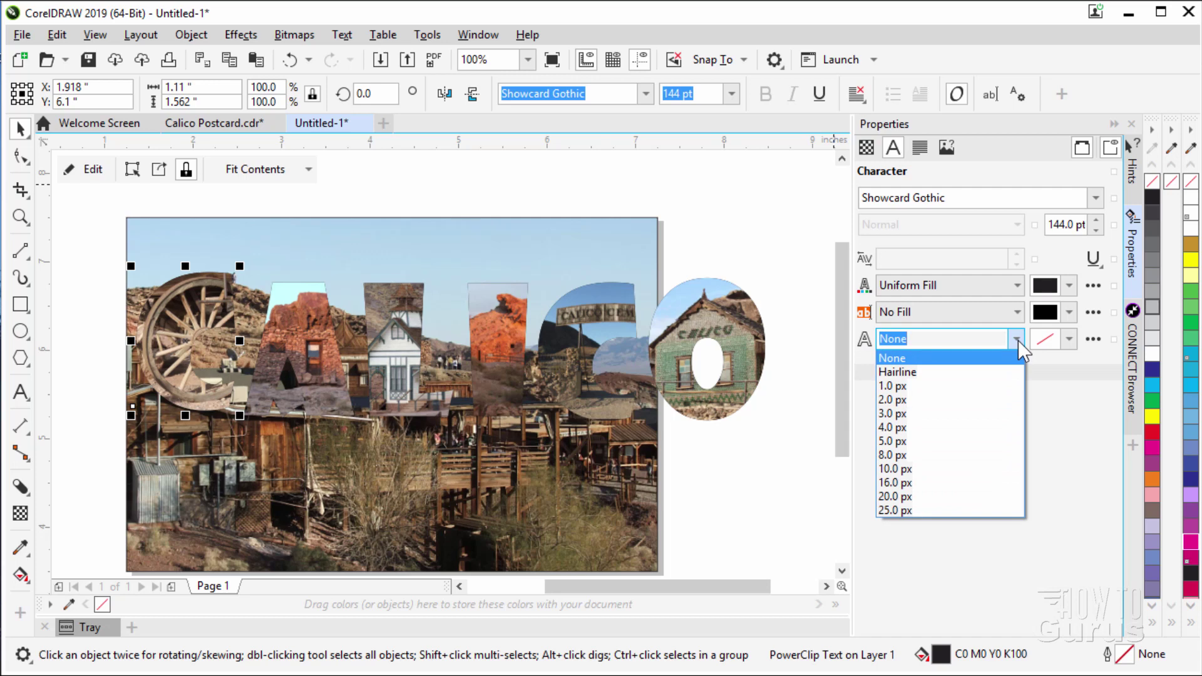
click(922, 467)
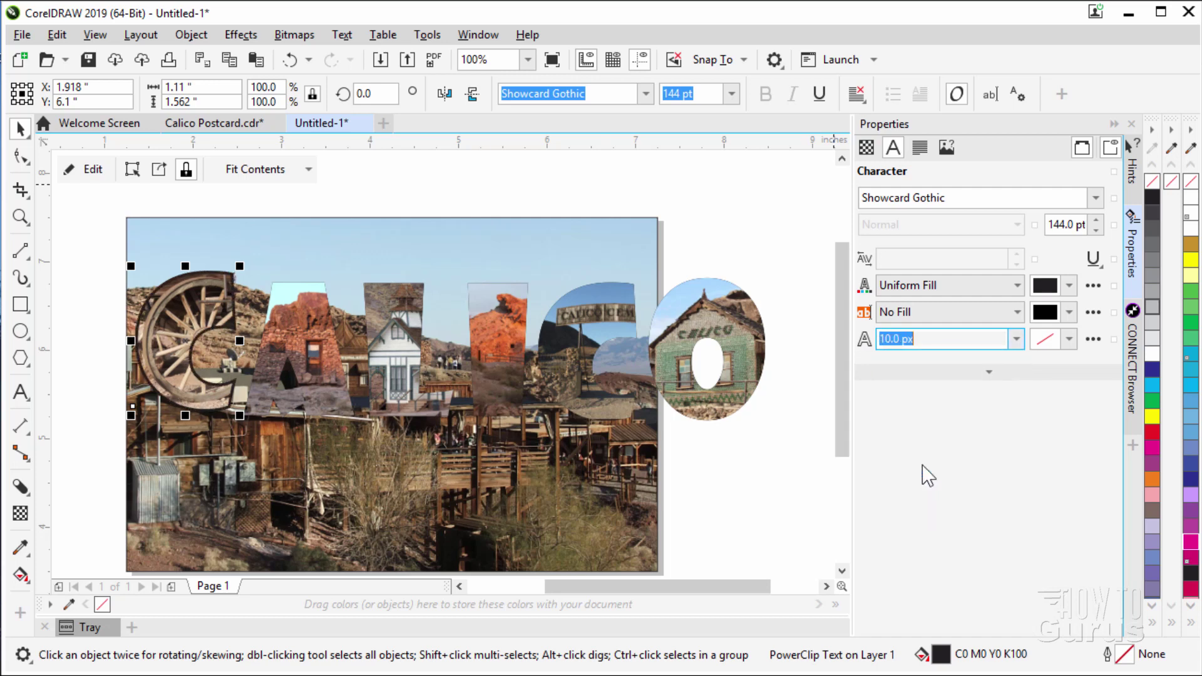
Colour the first C's outline white and position the outline outside the letter's edge
click(1046, 341)
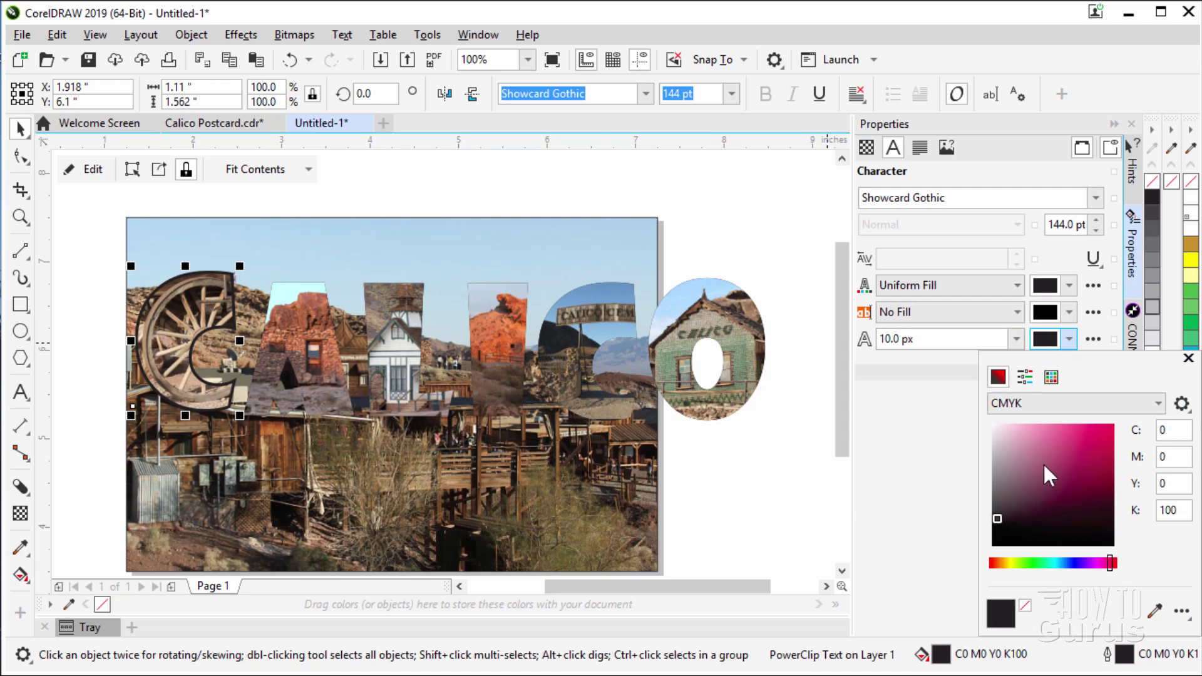
drag(1043, 467, 988, 425)
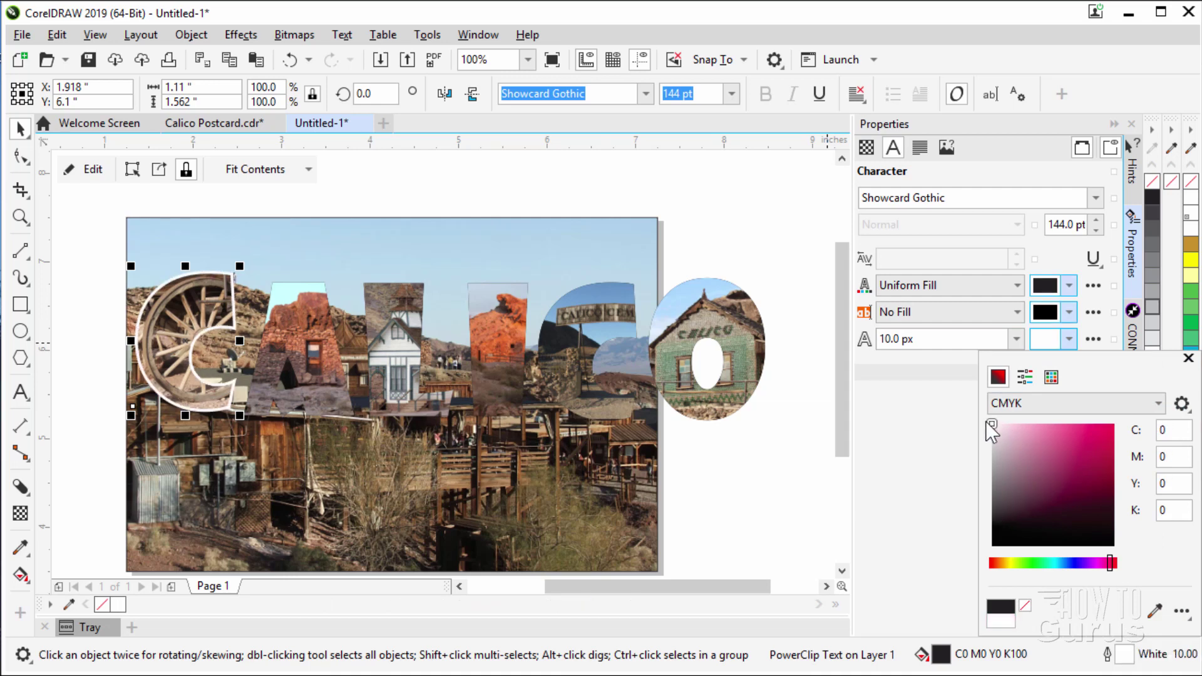
click(1189, 358)
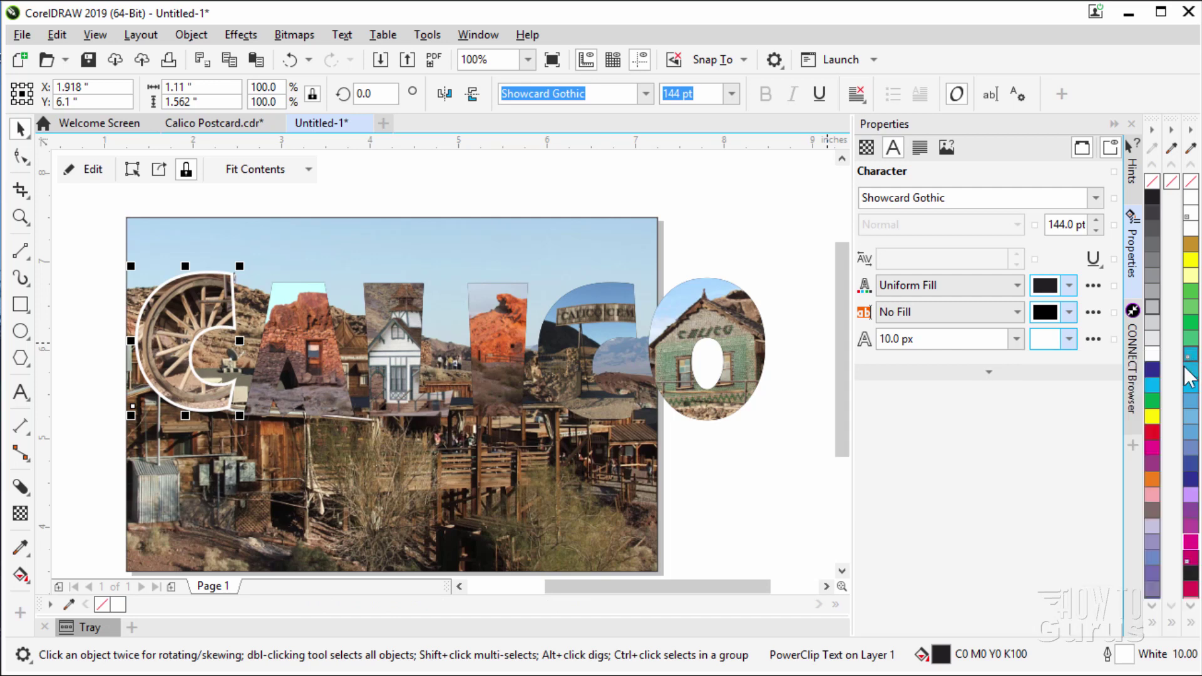
click(1094, 338)
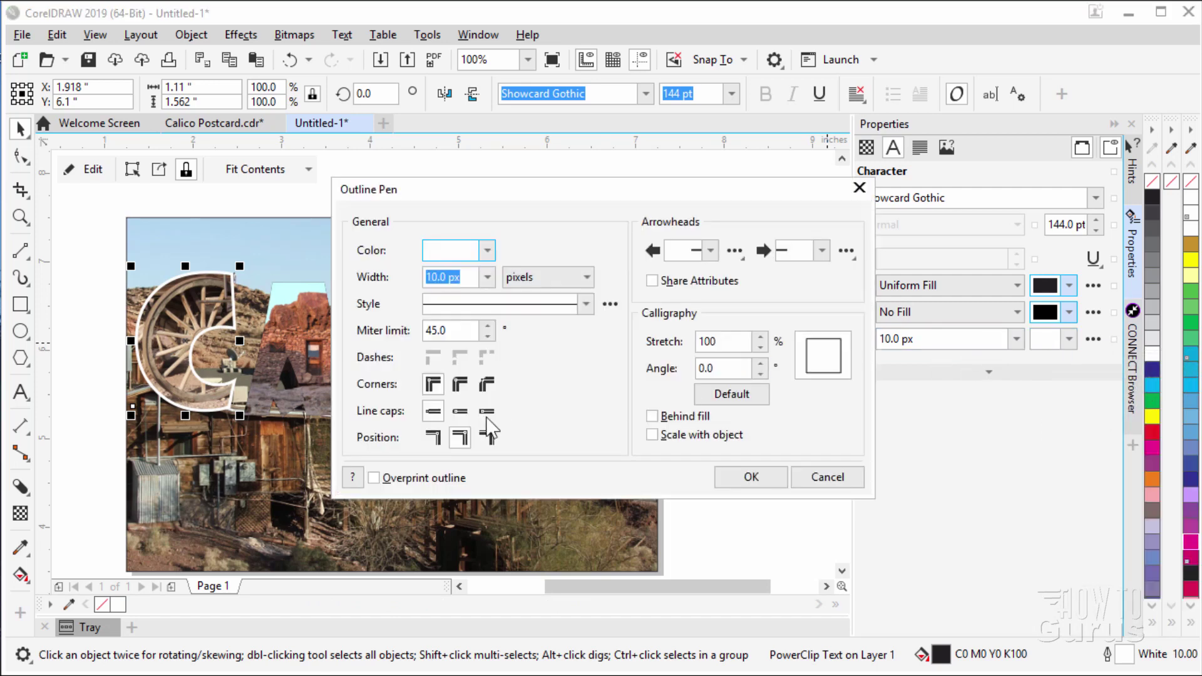
click(436, 440)
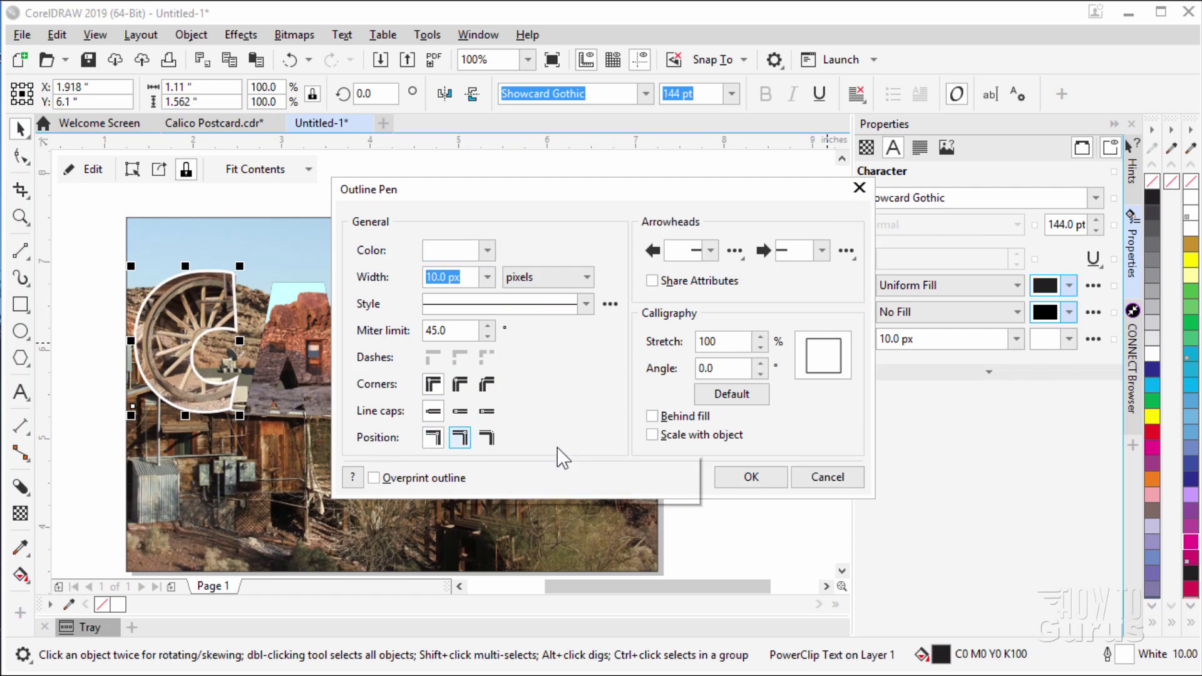
click(750, 476)
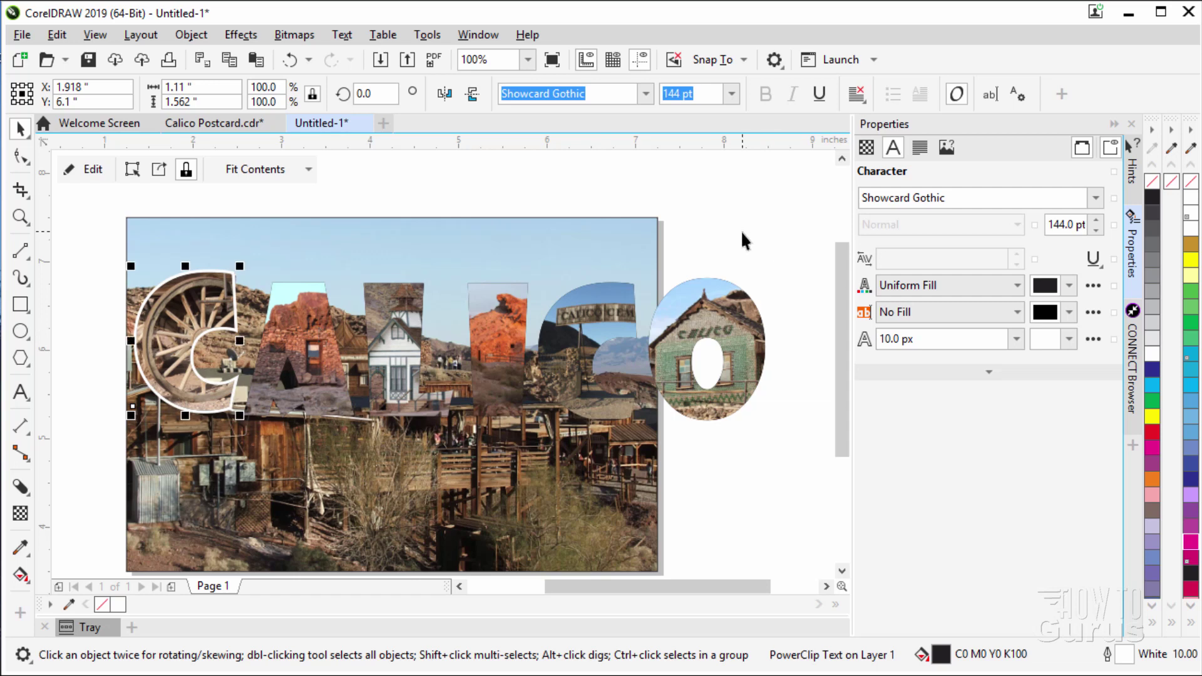
Copy the outline pen and white outline color from the first C to the letter A with Copy Properties
click(305, 328)
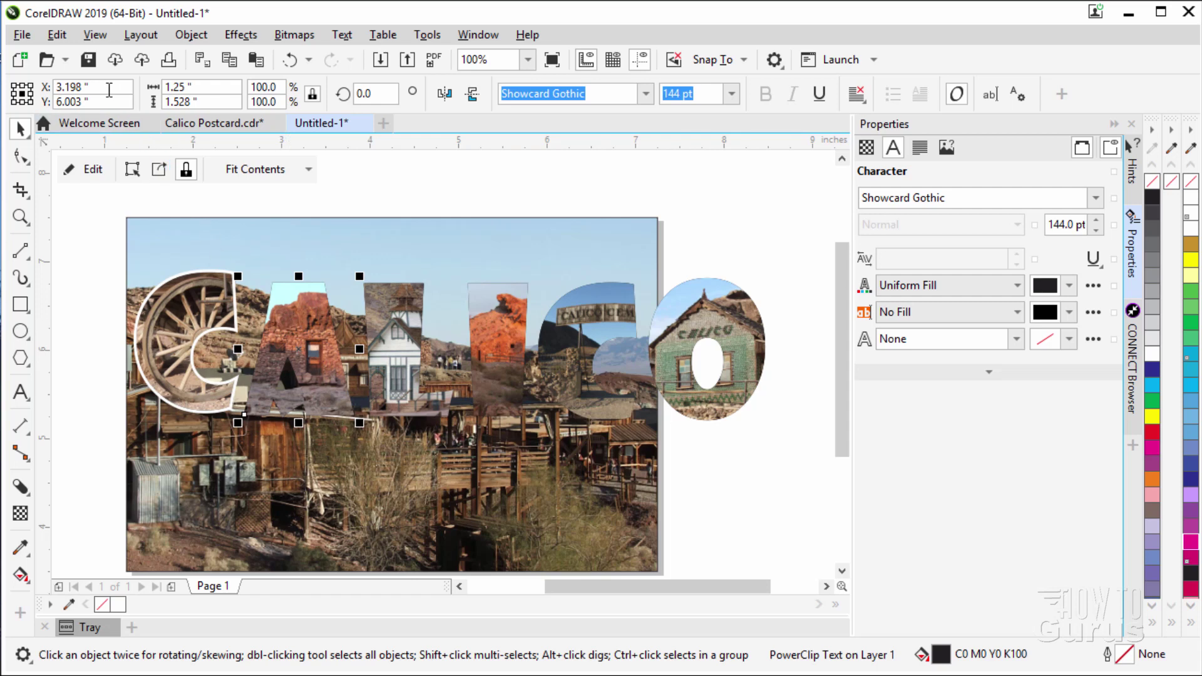
click(57, 35)
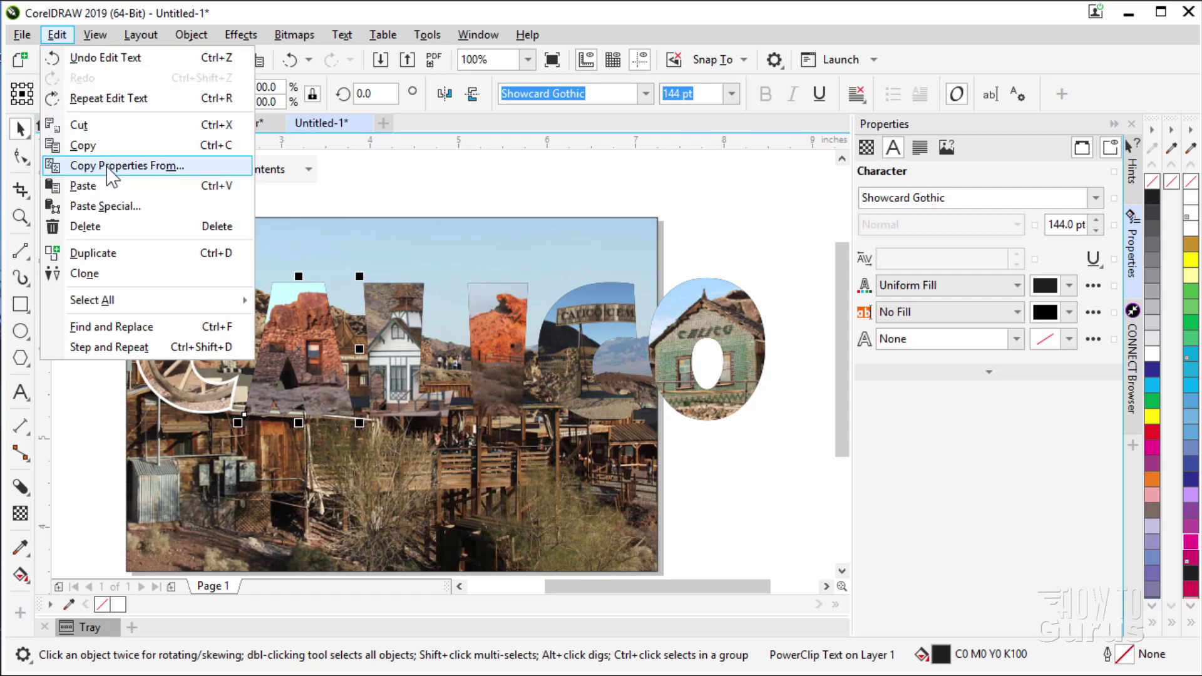
click(87, 167)
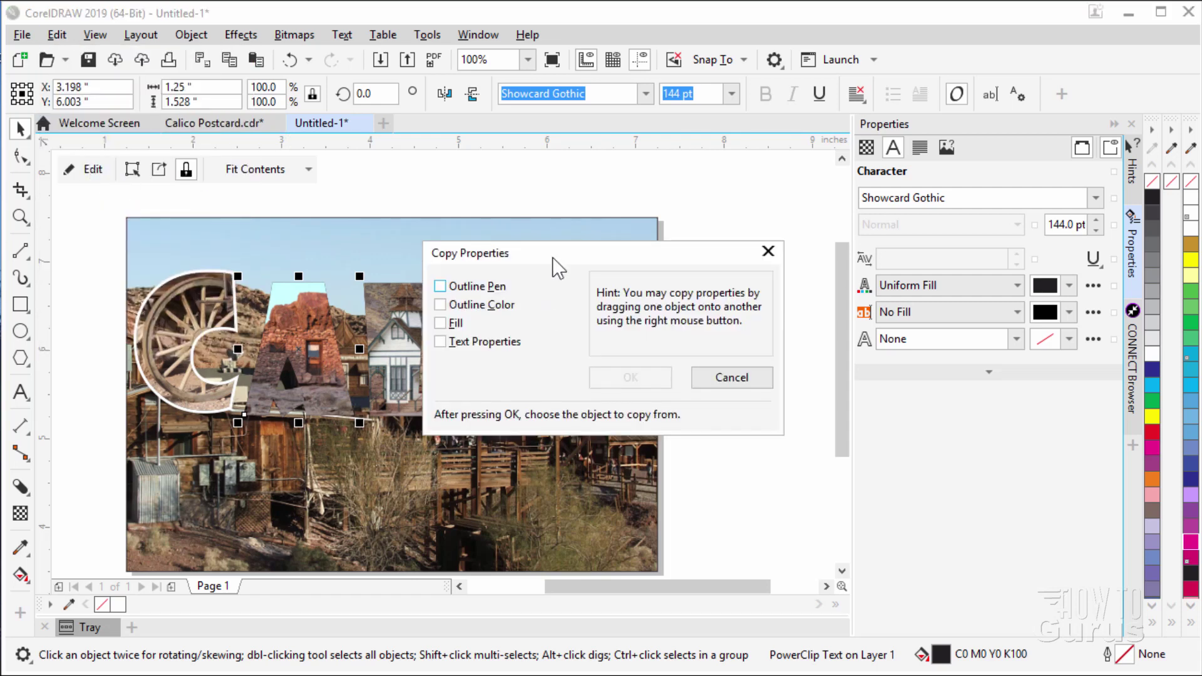
drag(552, 257, 599, 259)
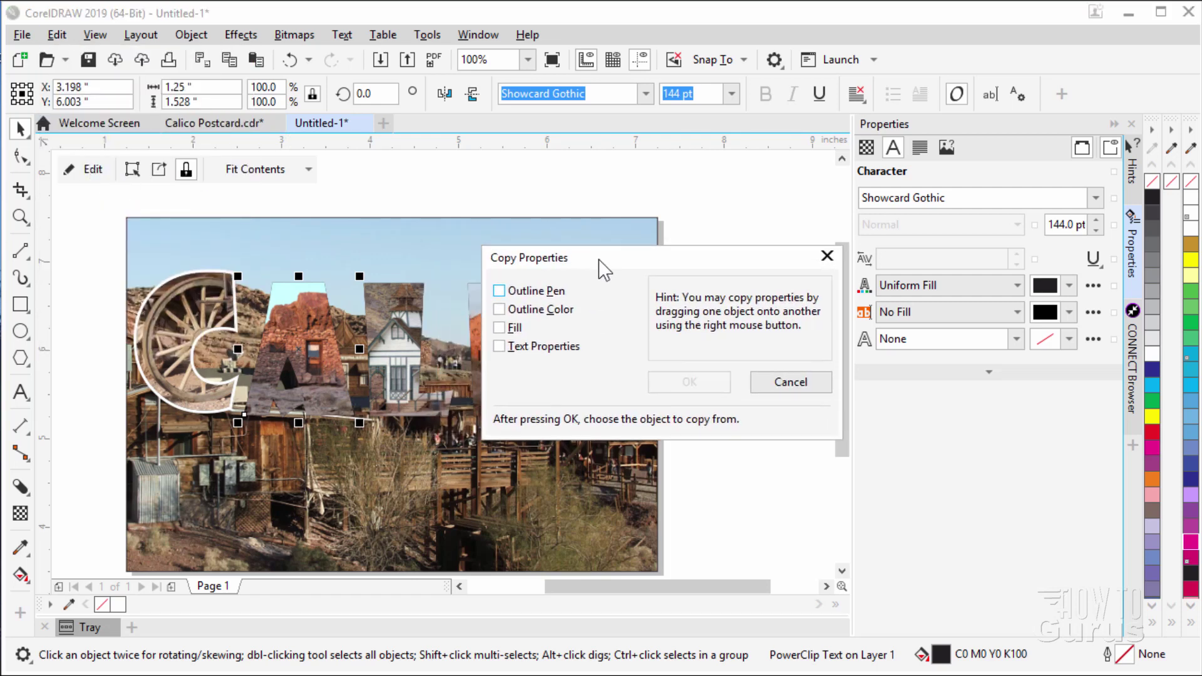
click(503, 290)
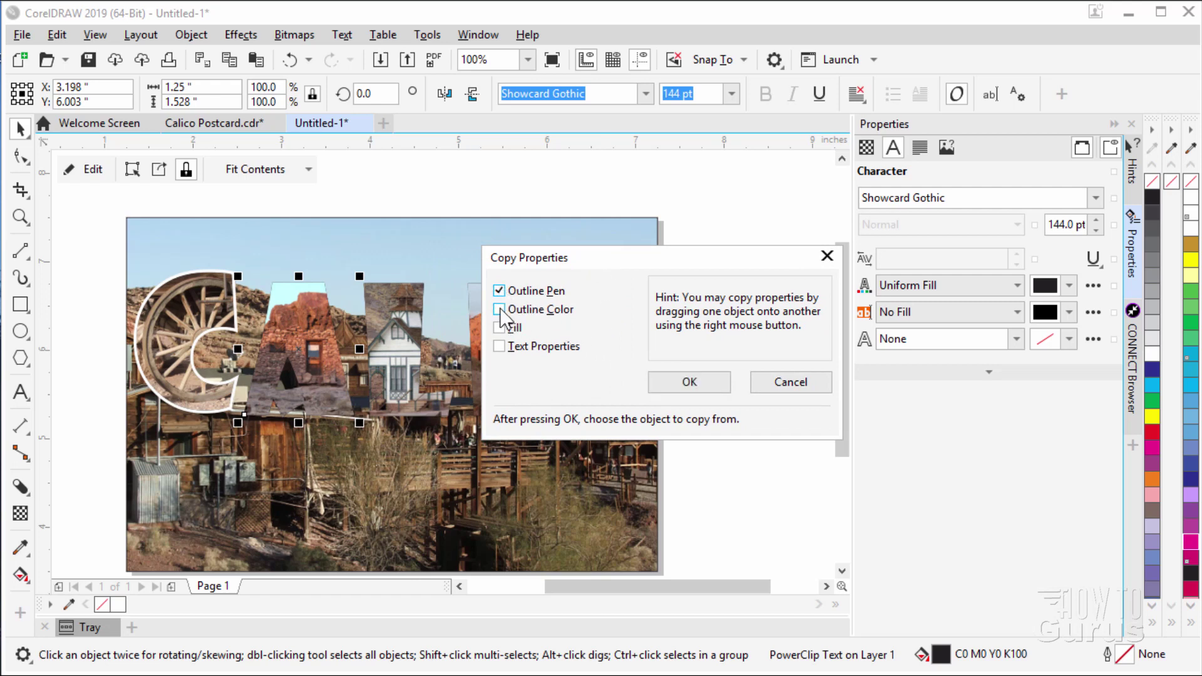
click(688, 382)
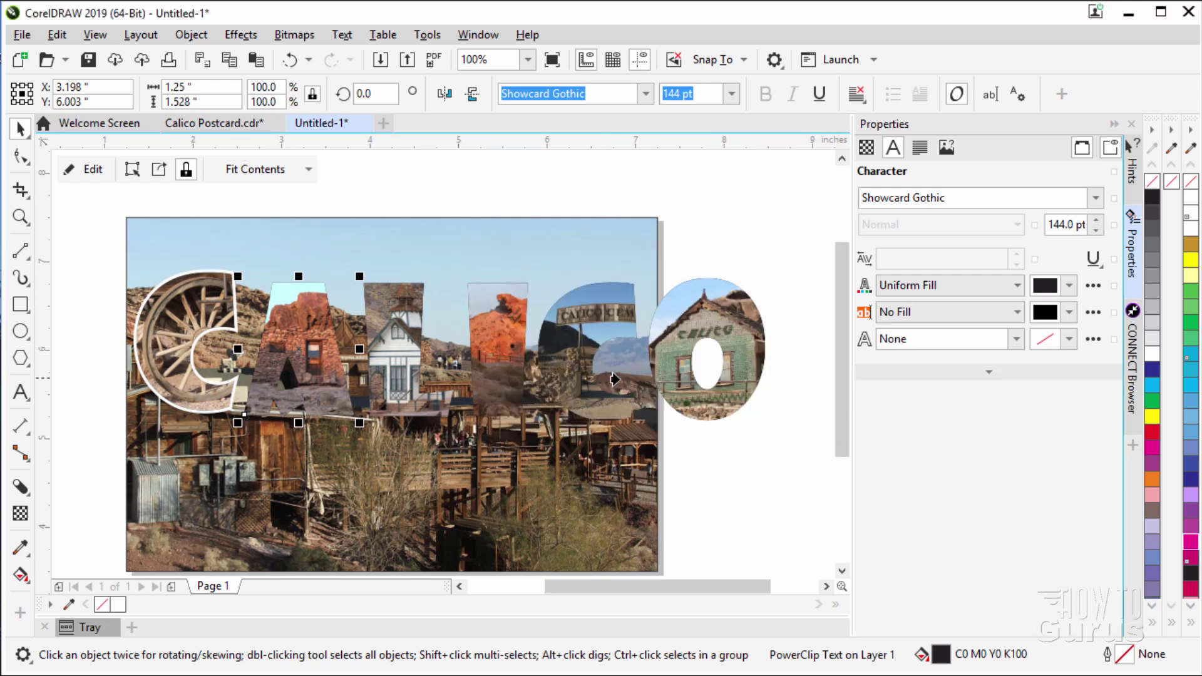
click(172, 307)
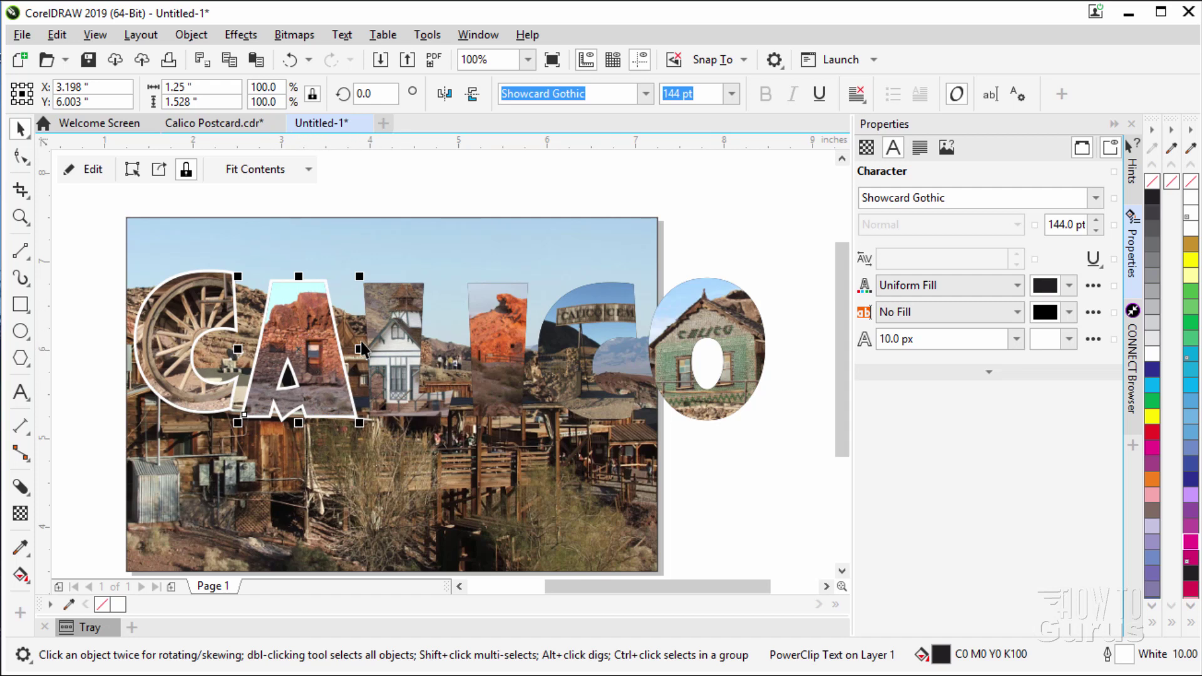
Copy all properties from the letter A to the L, and from the L to the I, to outline both in white
drag(307, 318, 393, 323)
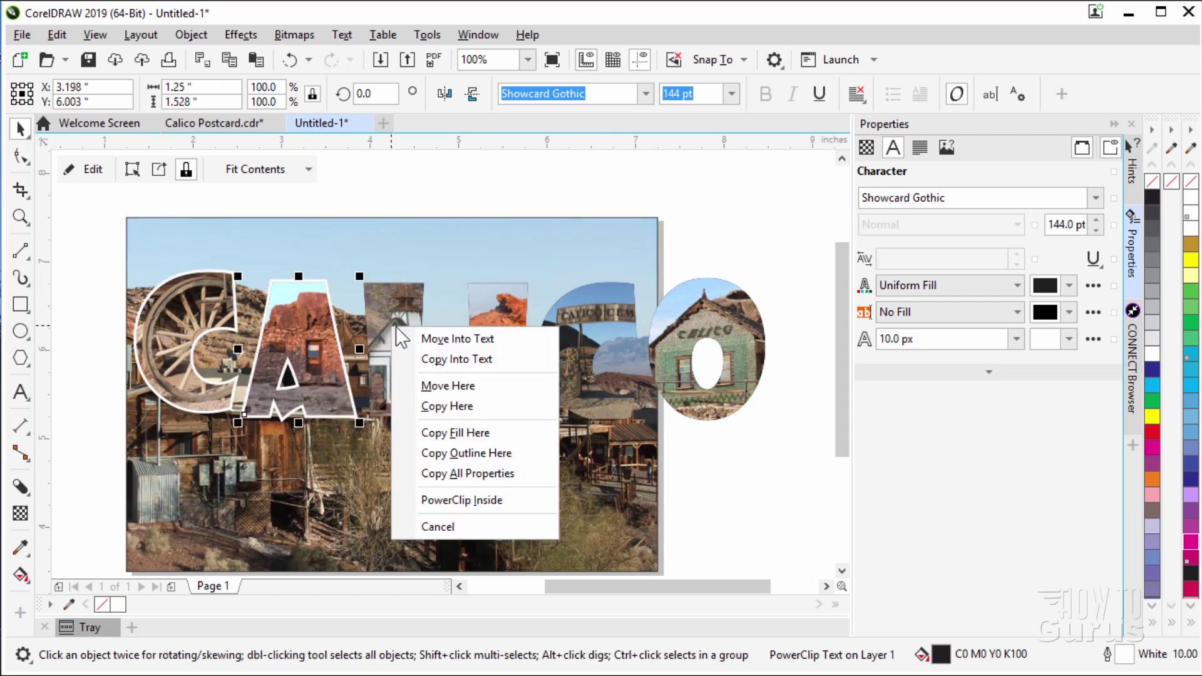
click(476, 474)
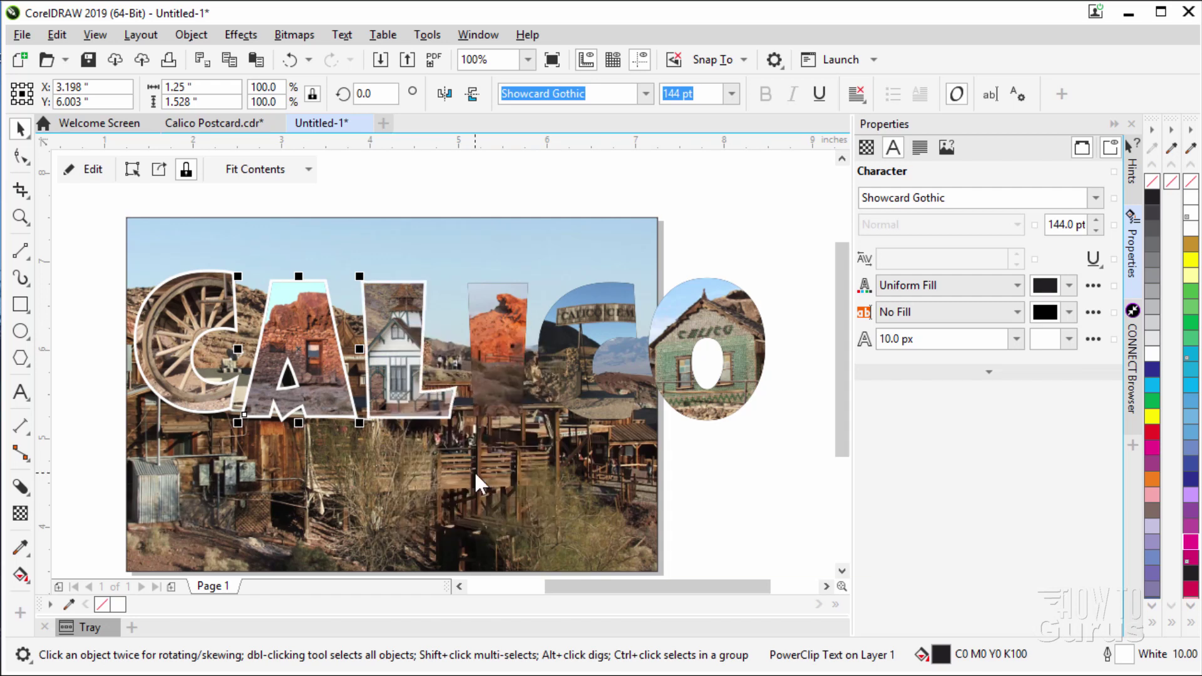
click(399, 318)
drag(399, 318, 501, 338)
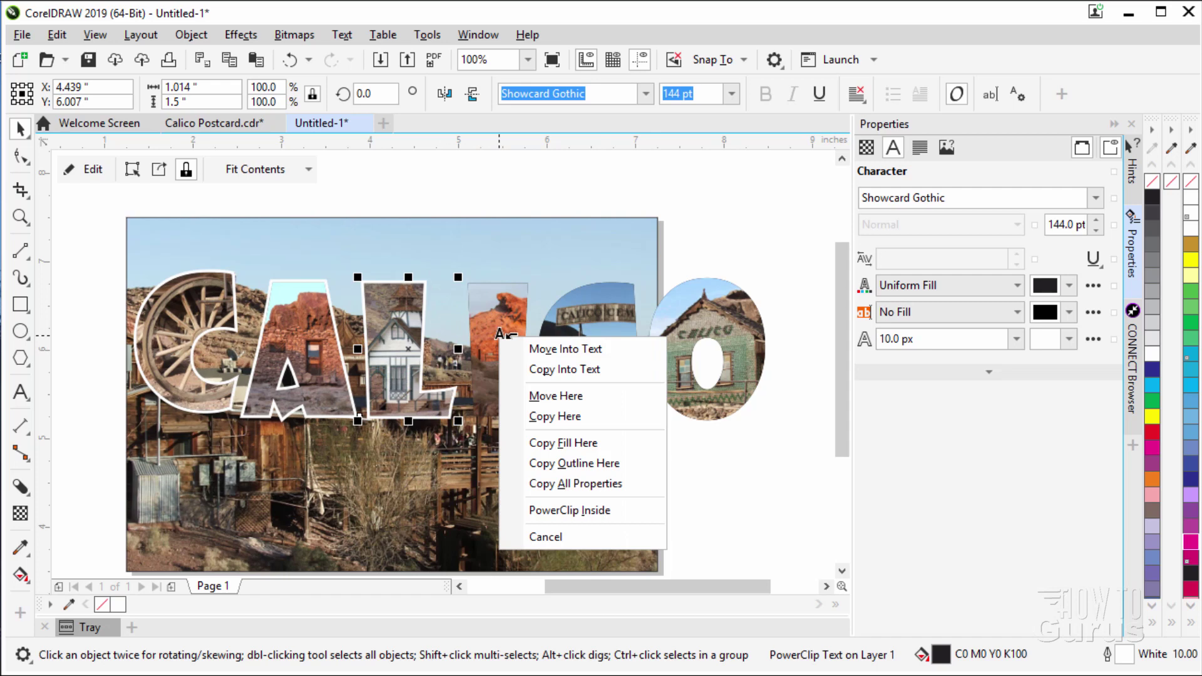
click(610, 484)
Copy all properties from the letter I to the second C, and from that C to the O
click(506, 356)
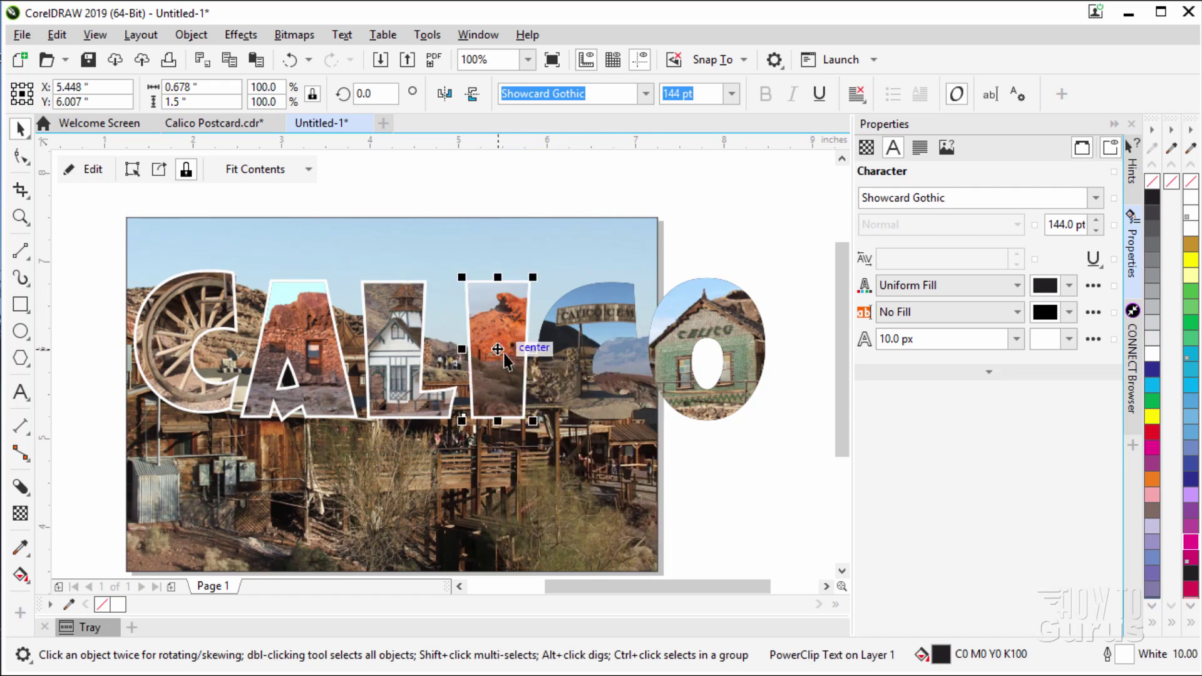
drag(506, 358, 566, 359)
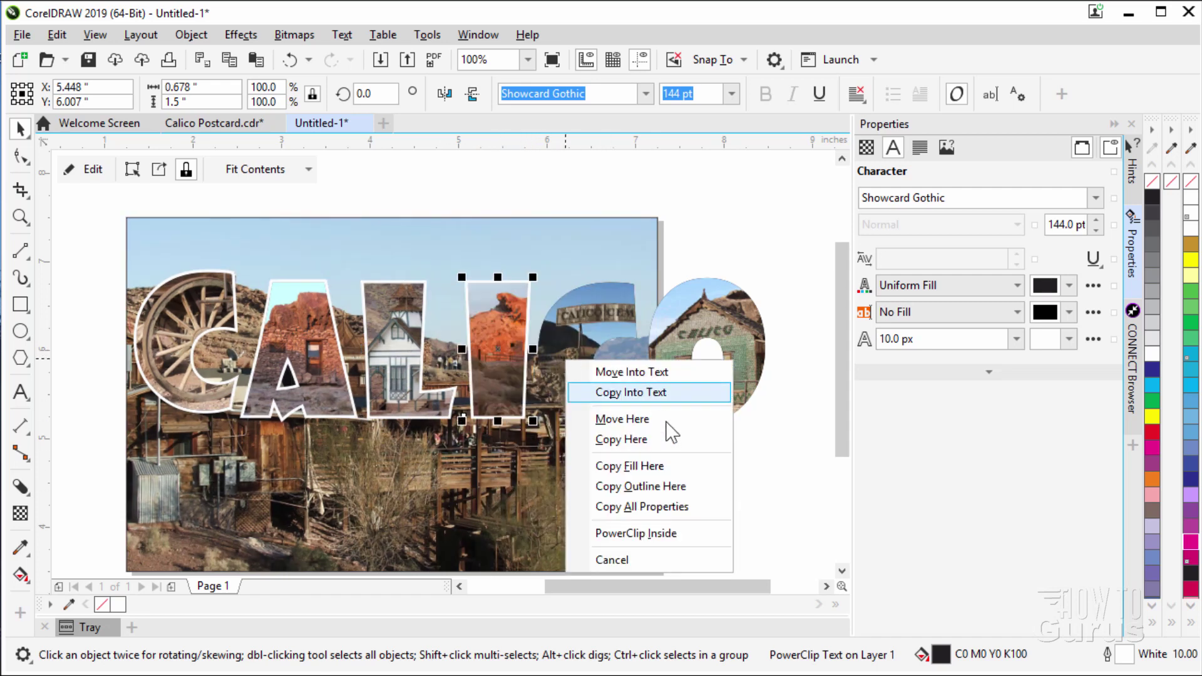
click(692, 507)
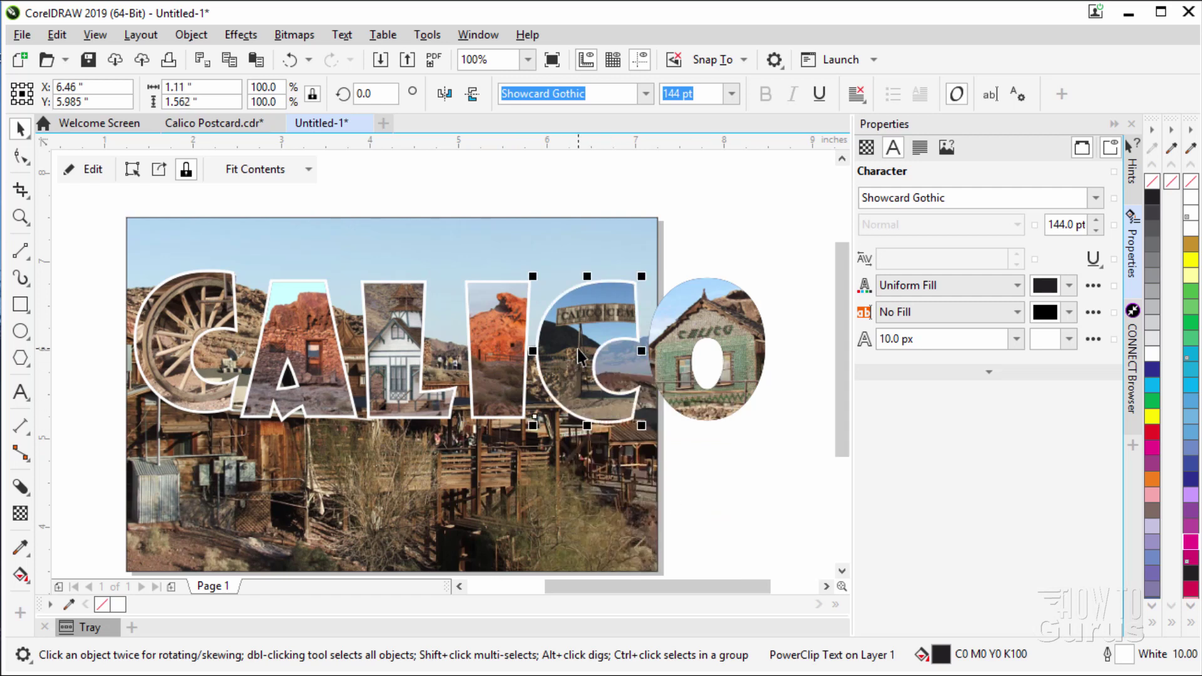
drag(577, 348, 671, 345)
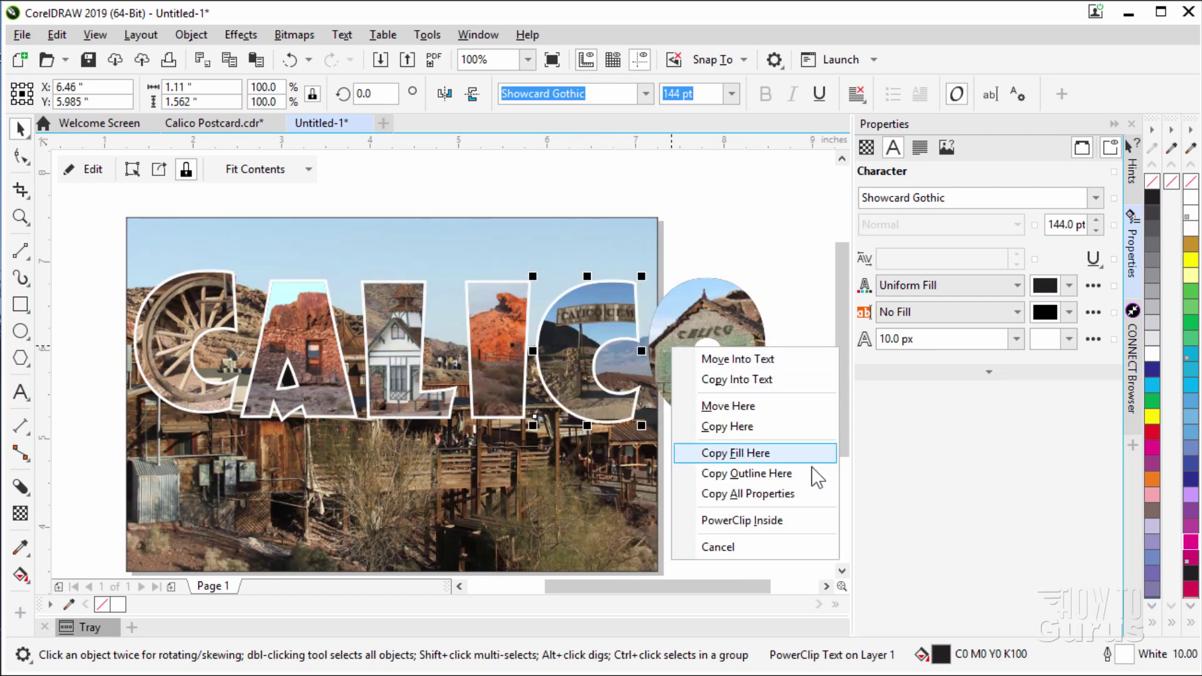
click(806, 494)
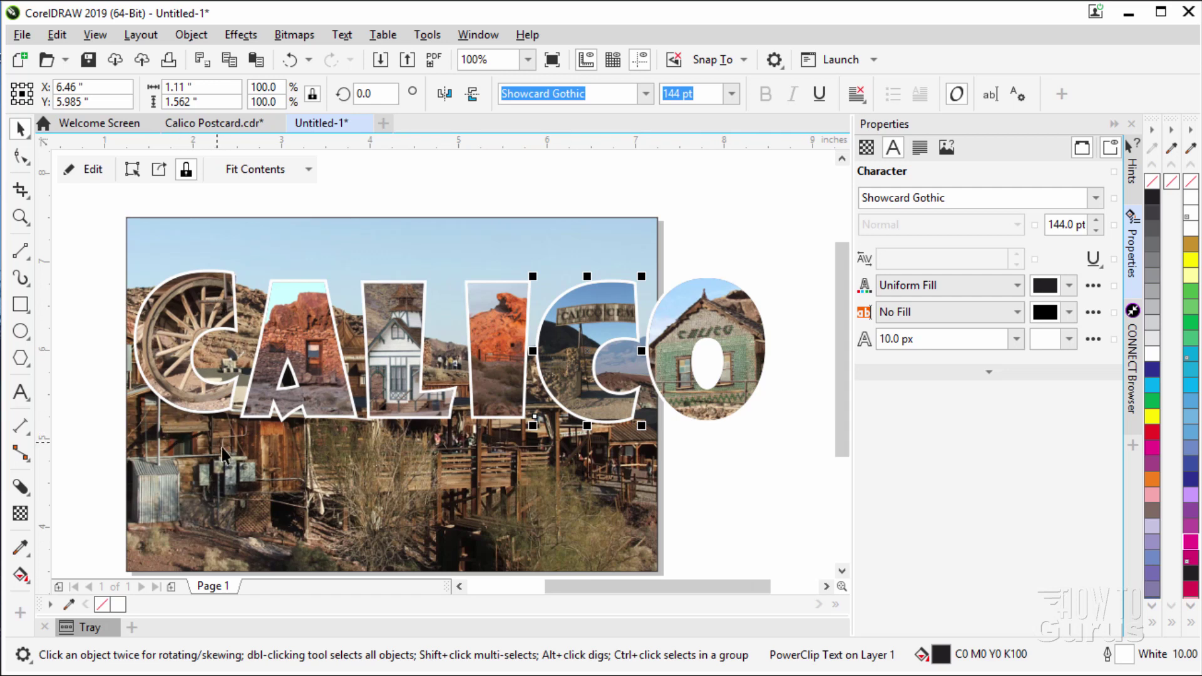
Move the first C to about X 1.89 and Y 6.00 inches and add a drop shadow offset about 0.086 and -0.108 inches
drag(178, 377, 176, 385)
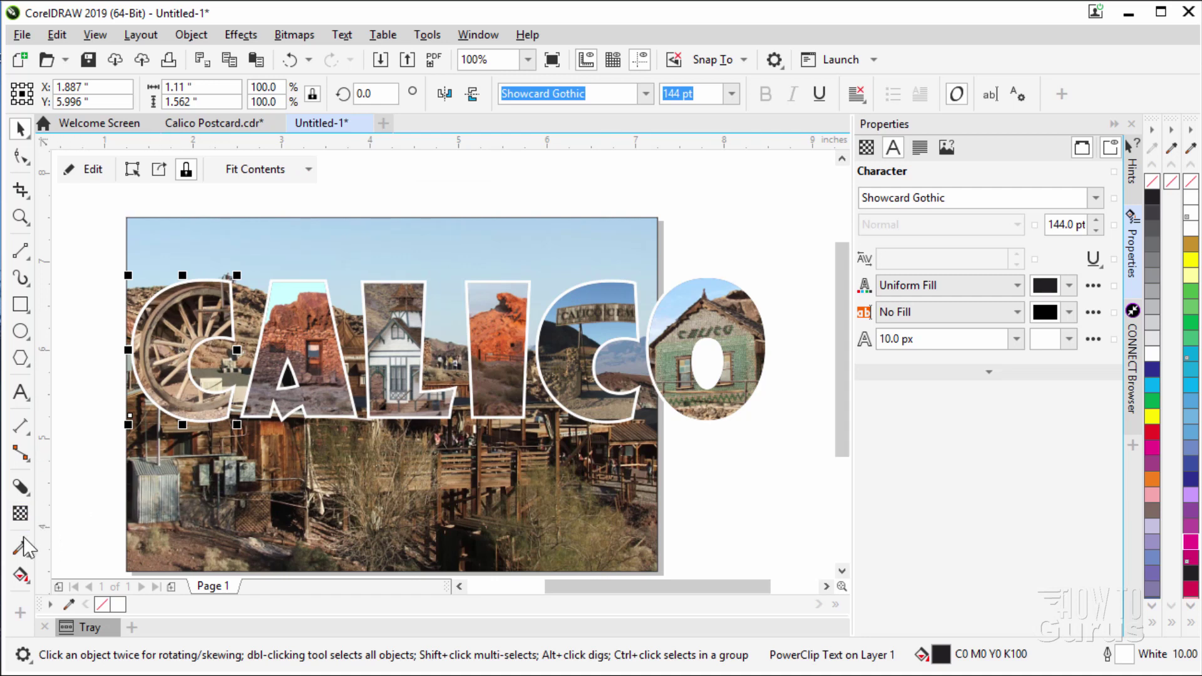
click(21, 487)
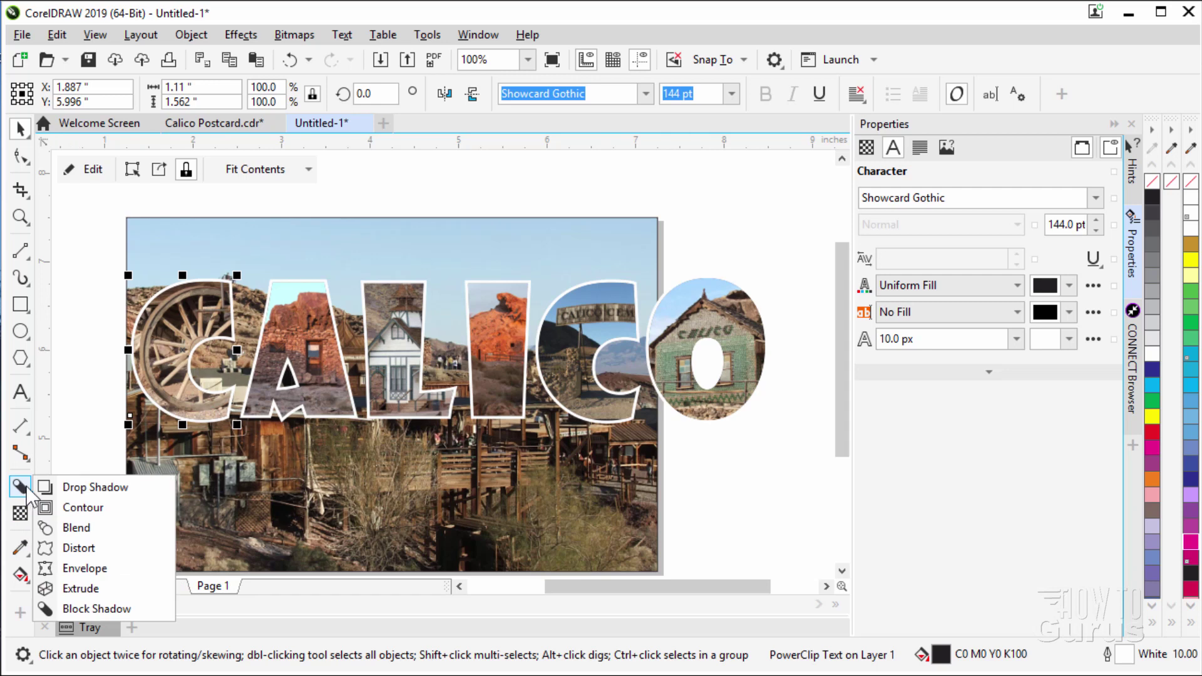
click(93, 488)
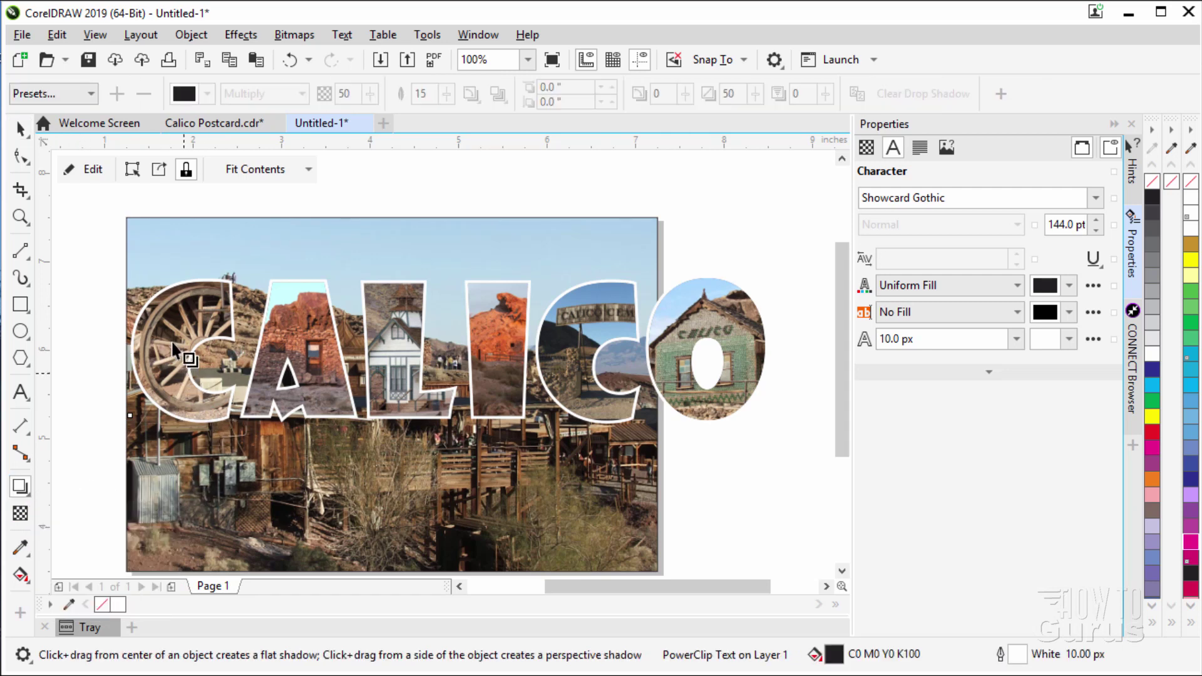
drag(184, 350, 243, 426)
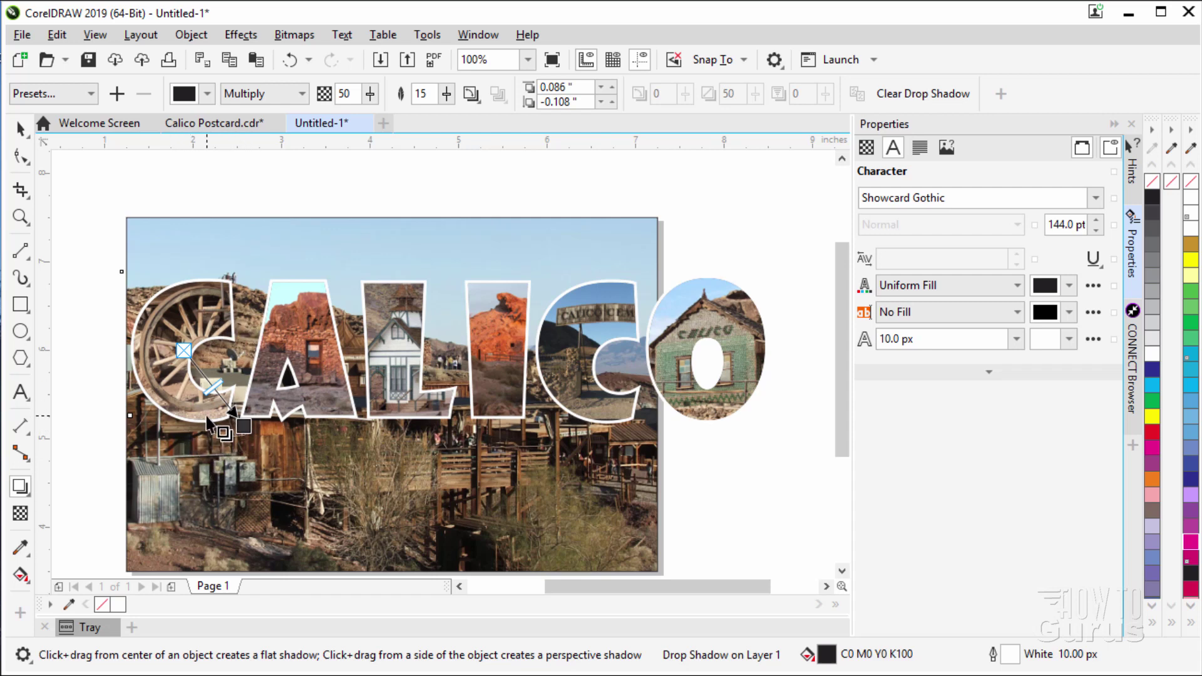
Set the first C's drop shadow opacity to 100 and its feathering to 0
click(369, 95)
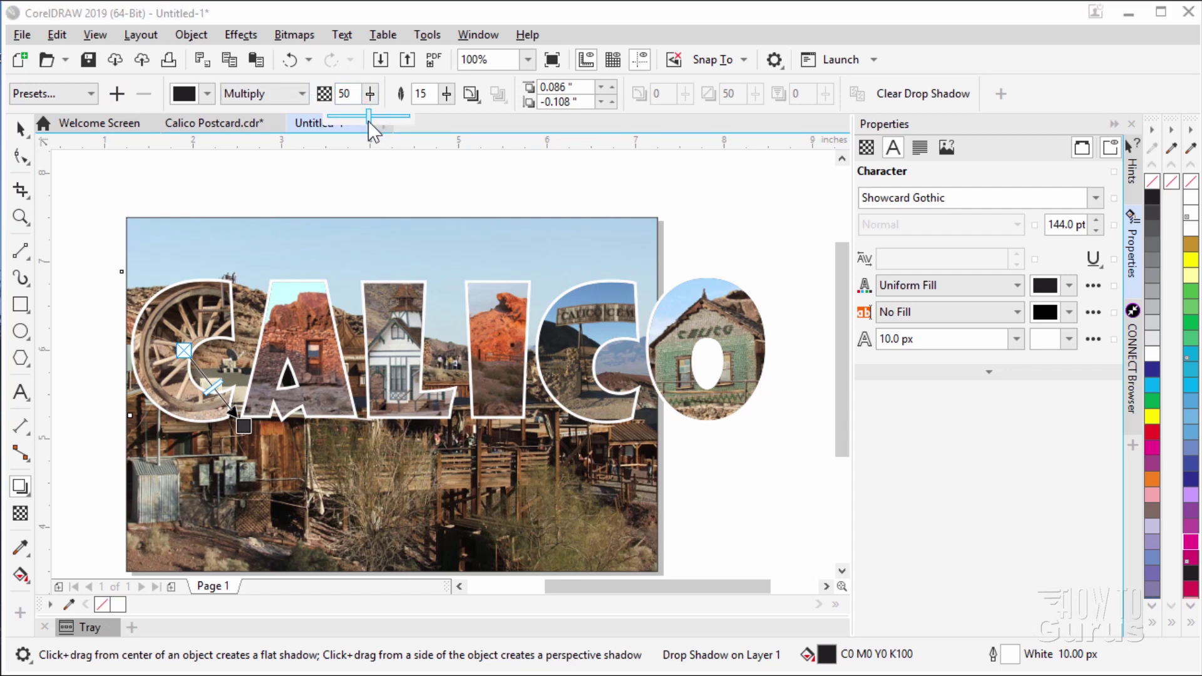
drag(427, 118, 431, 118)
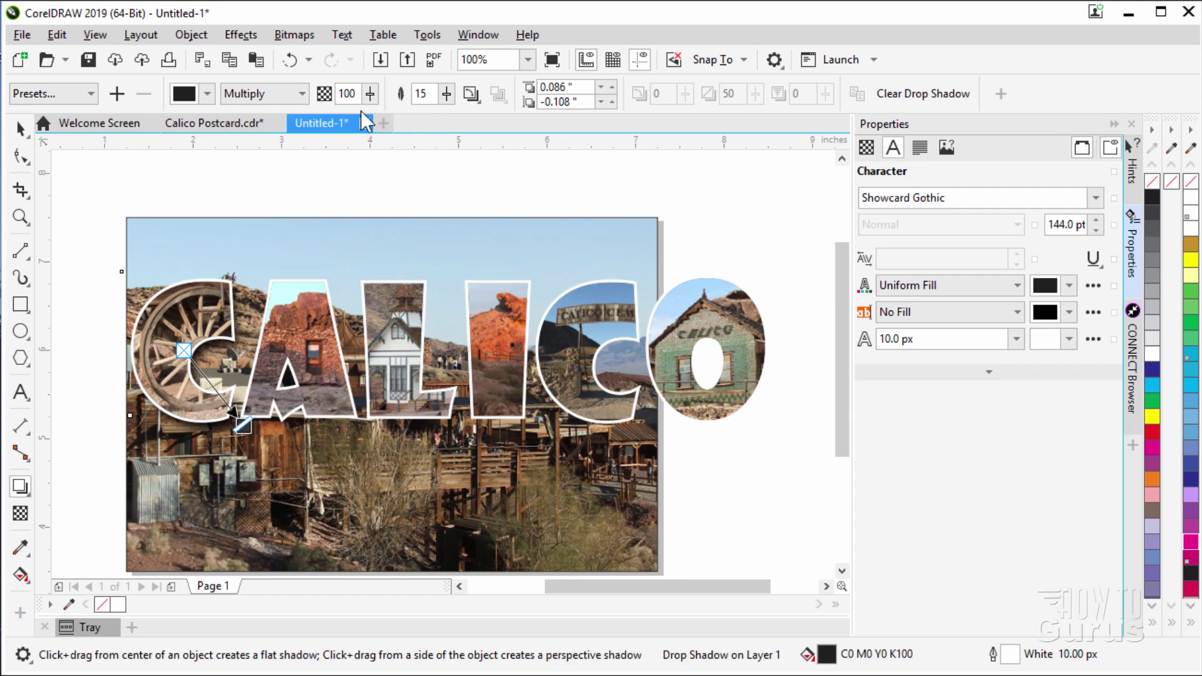
click(448, 95)
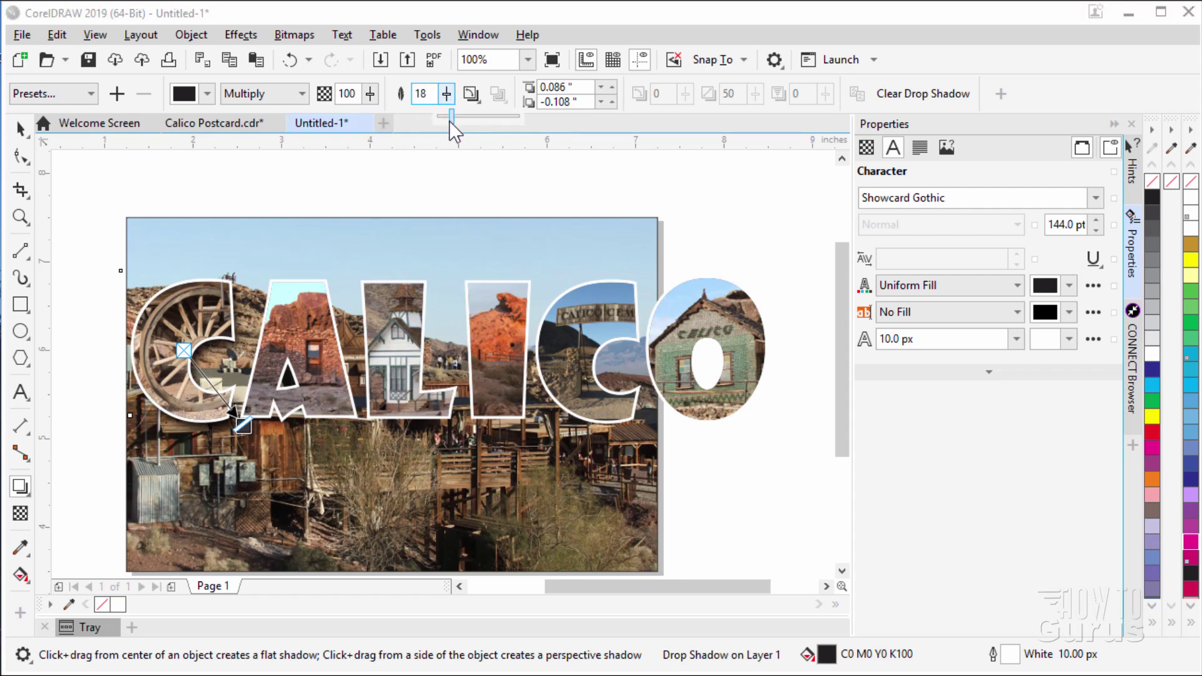
drag(425, 122, 425, 121)
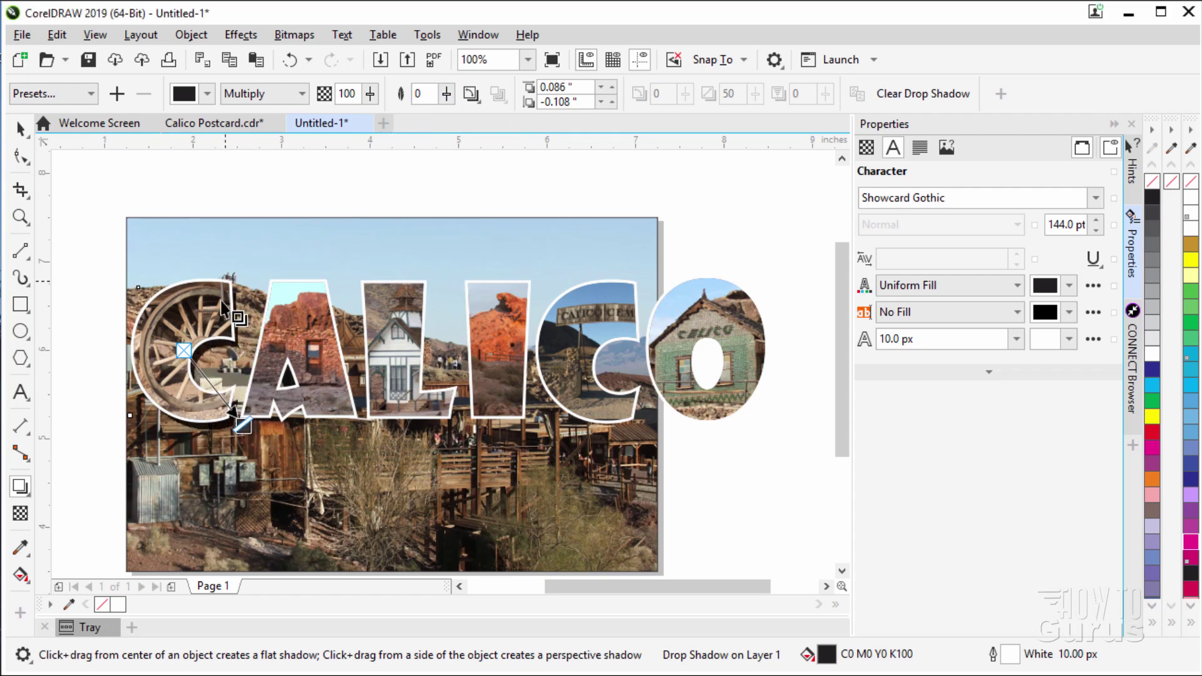
Add a drop shadow to the letter A, offset about 0.082 and -0.114 inches
click(20, 130)
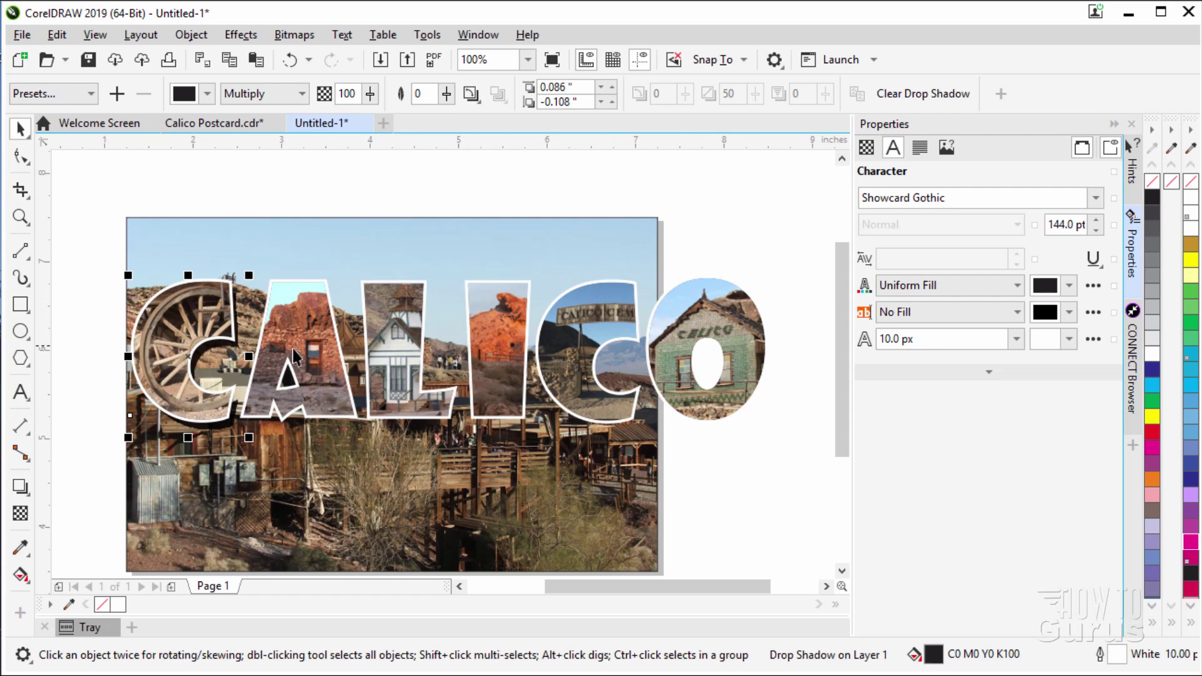
click(164, 356)
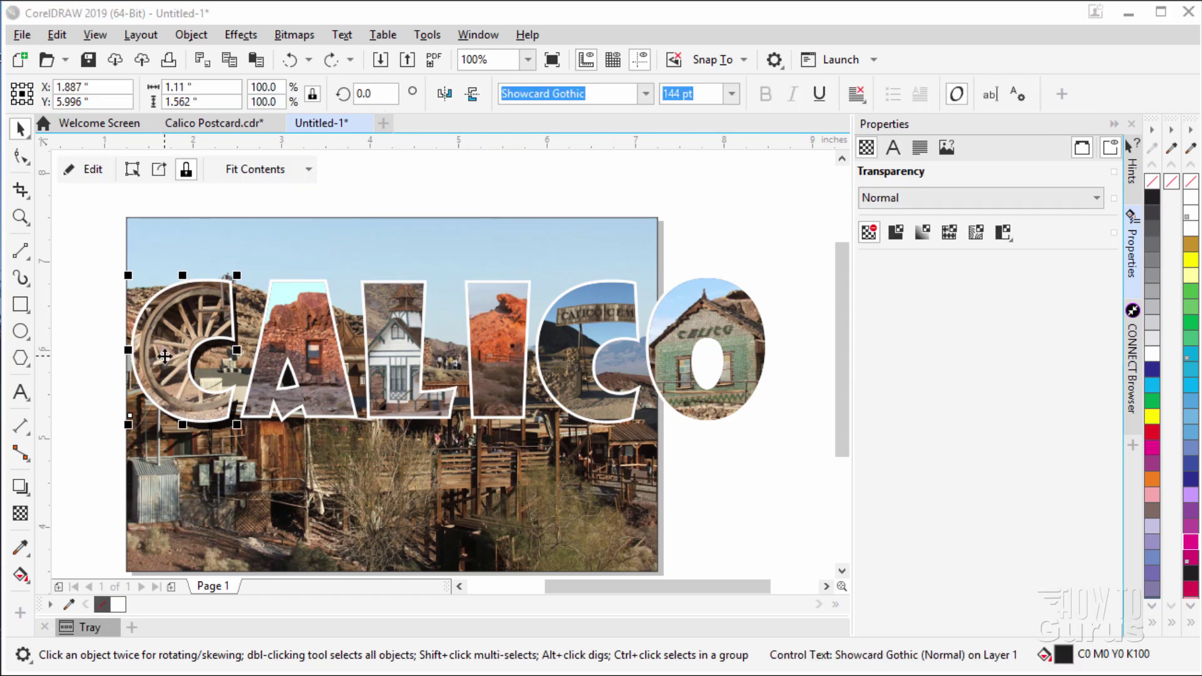
click(306, 333)
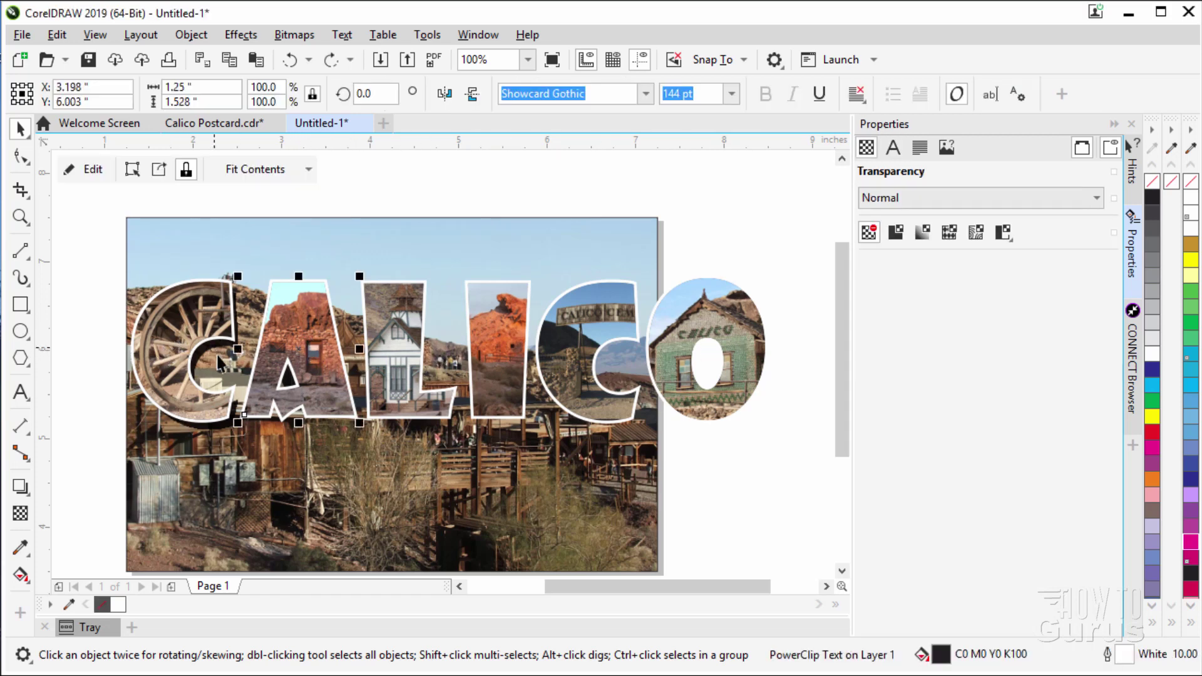
click(23, 488)
drag(304, 360, 356, 433)
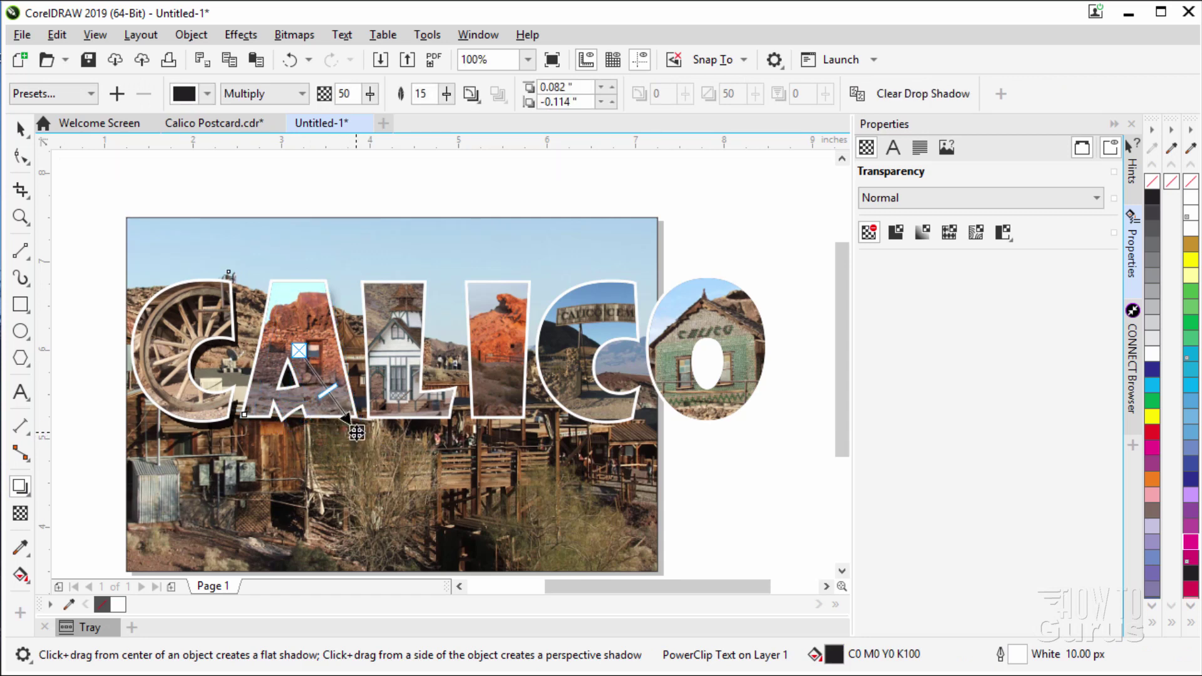
Set the A's drop shadow feathering to 0 and opacity to about 97, and extend its offset to about 0.127 and -0.149 inches
click(370, 94)
drag(370, 118, 408, 125)
click(452, 95)
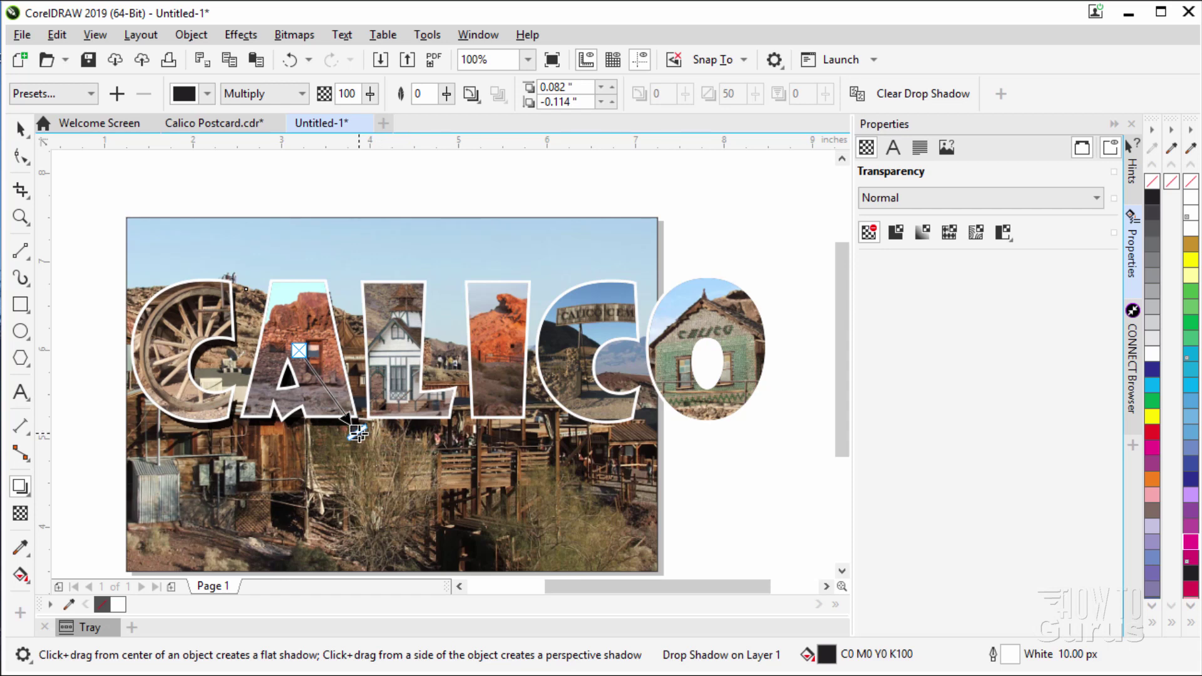
mouse_move(358, 434)
mouse_down()
mouse_move(348, 417)
mouse_move(371, 441)
mouse_move(365, 430)
mouse_up()
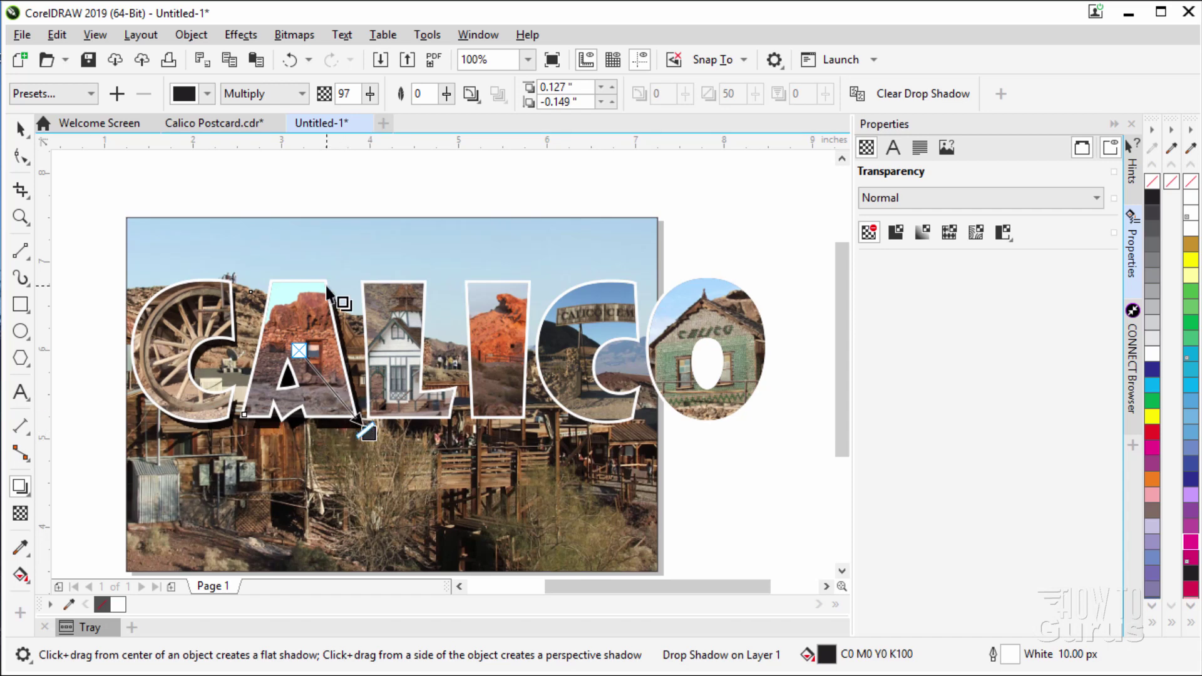
key(space)
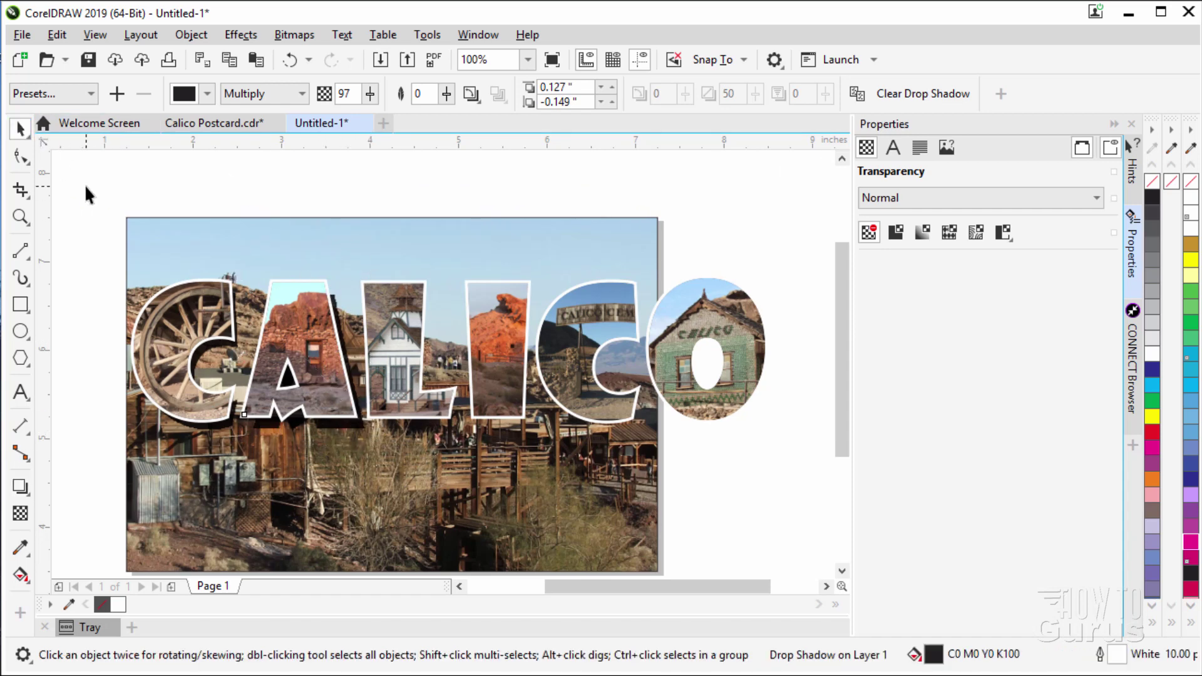
click(84, 184)
Add a drop shadow to the letter L, offset about 0.09 and -0.132 inches, with opacity 100 and feathering 0
click(404, 370)
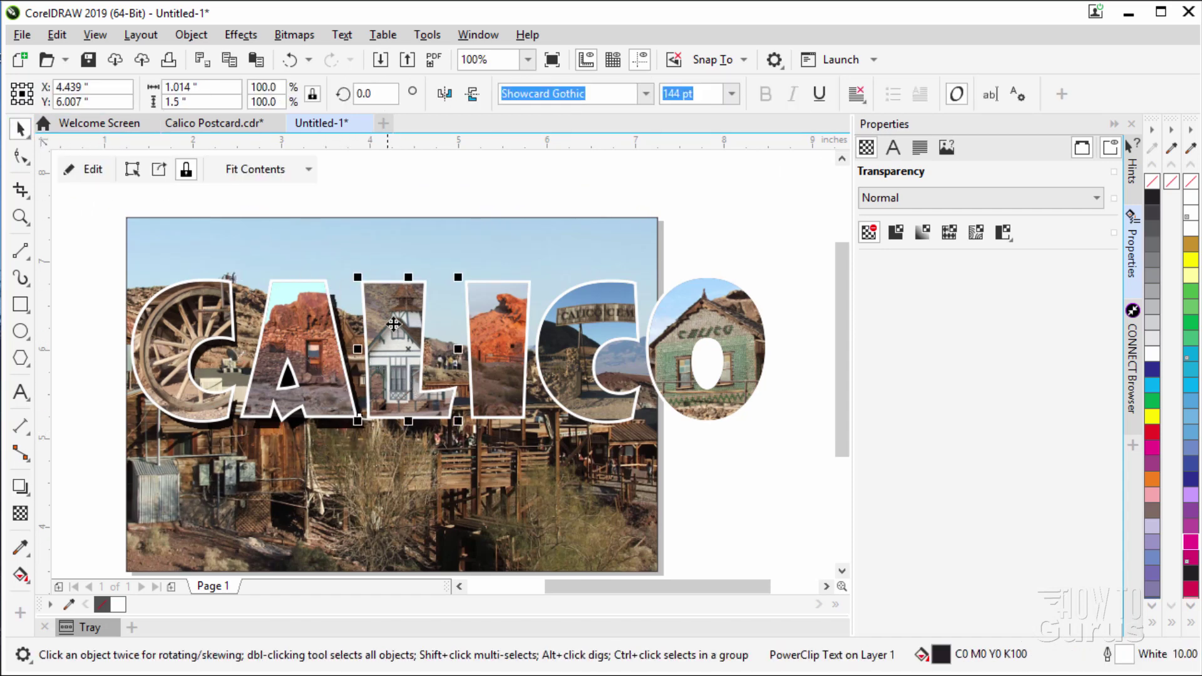
click(20, 486)
drag(408, 349, 463, 432)
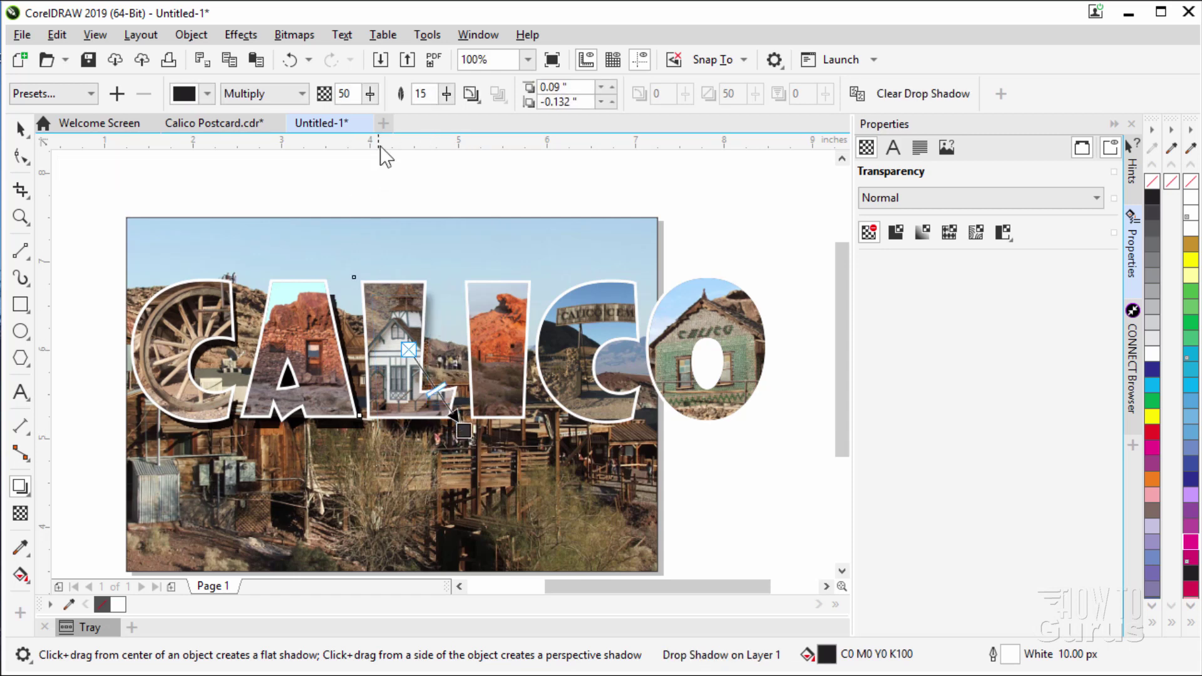
click(370, 94)
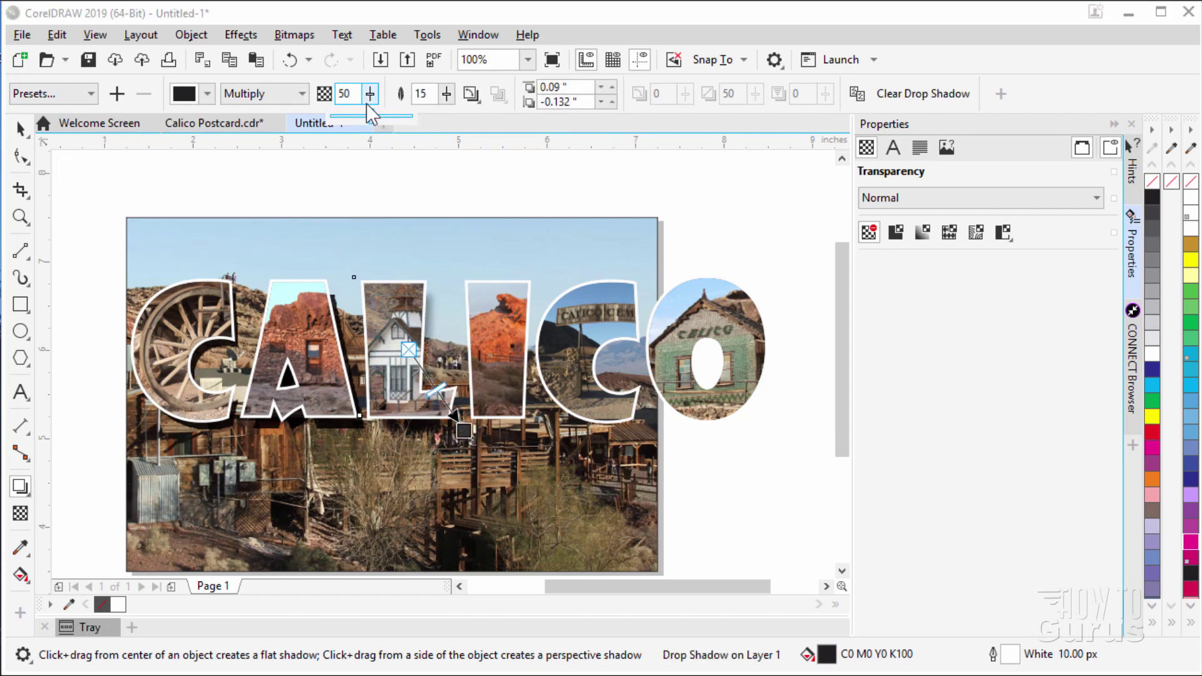
drag(375, 117, 427, 121)
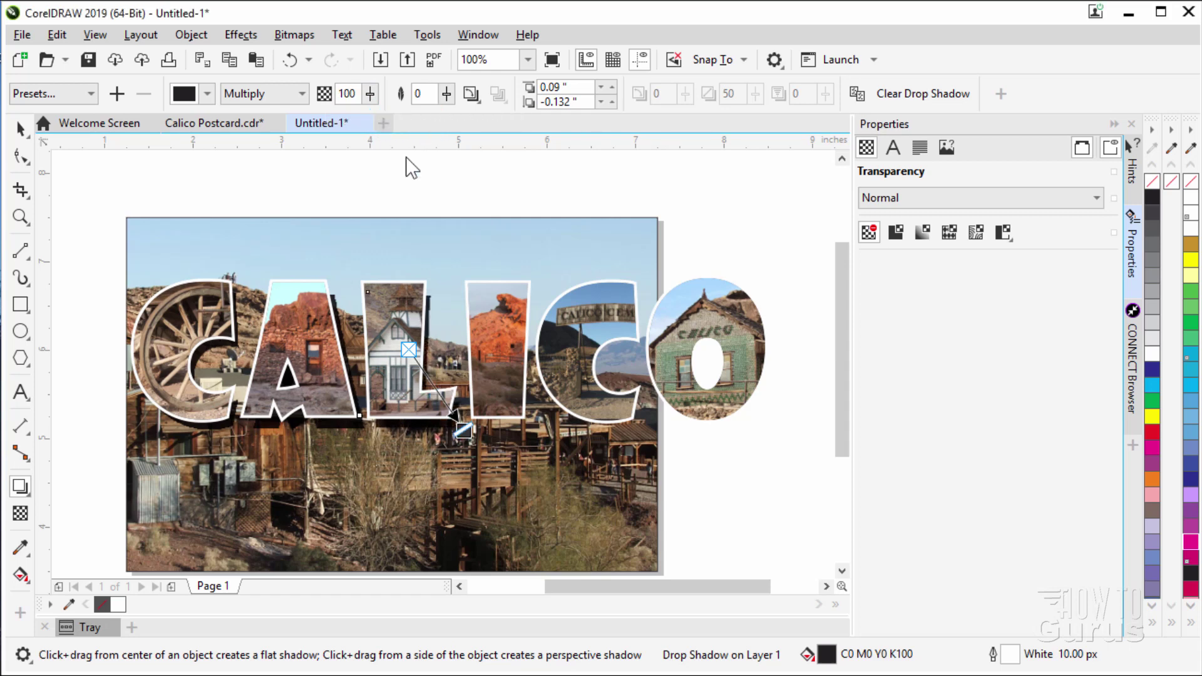
key(space)
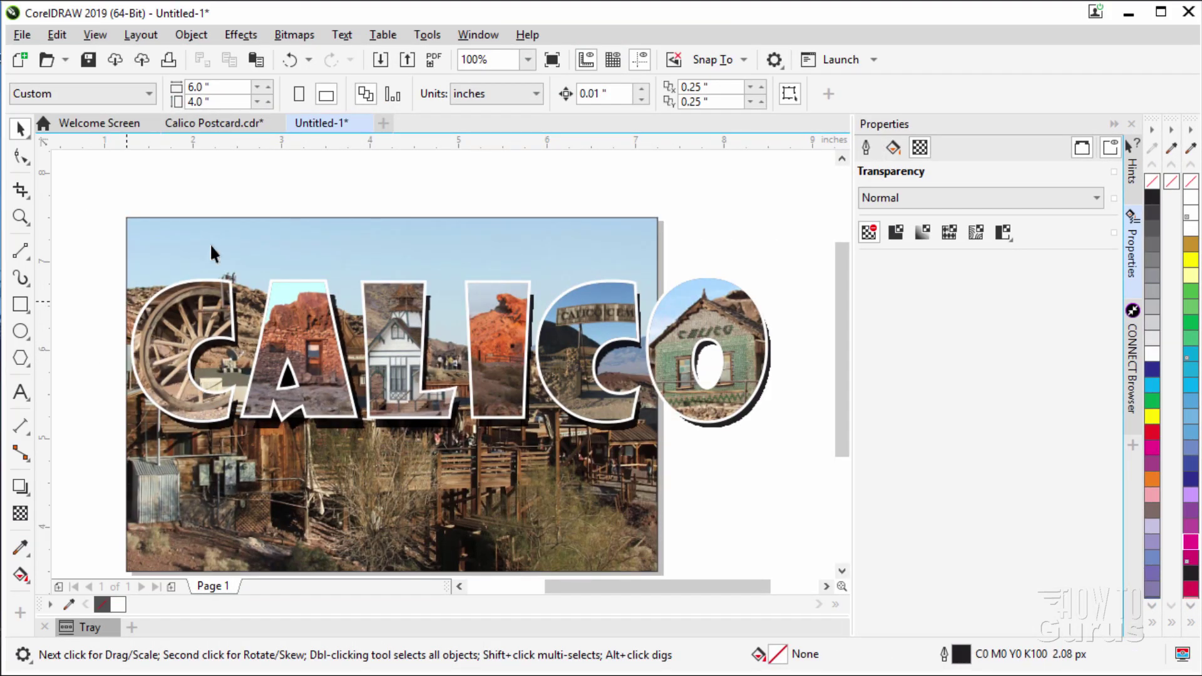
Move the first C, the A and the L to about X/Y (2.11, 5.09), (3.20, 5.45) and (4.19, 5.61) inches
drag(173, 334, 189, 426)
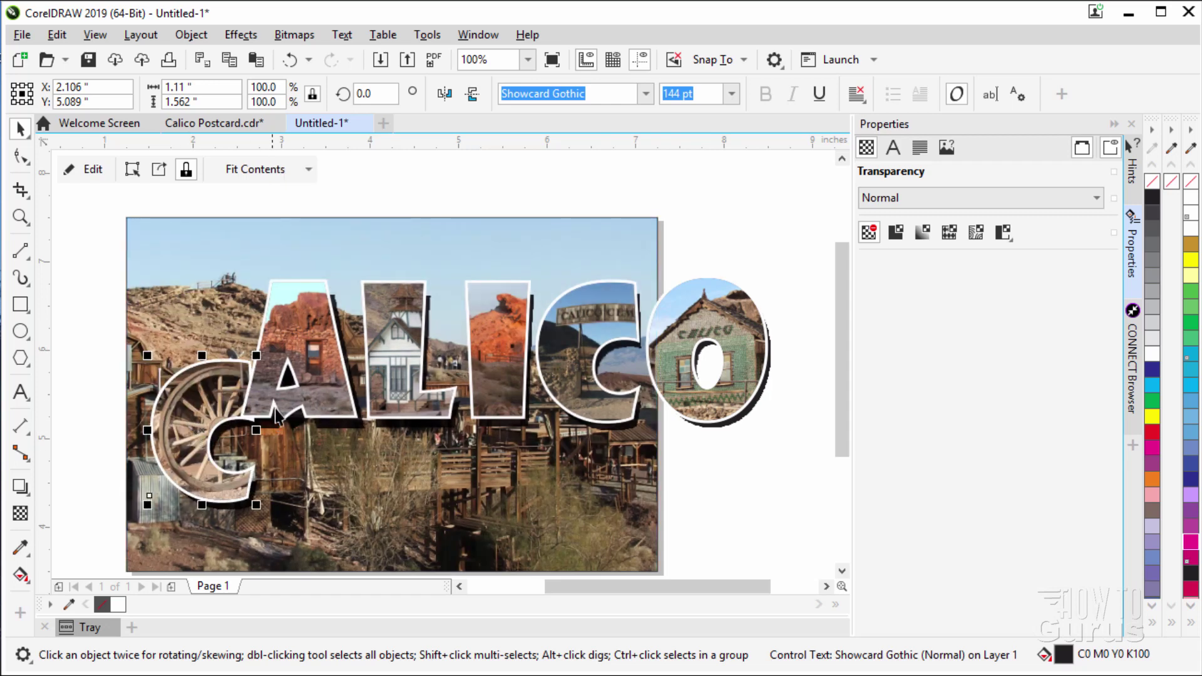
drag(320, 397, 322, 434)
drag(407, 365, 388, 385)
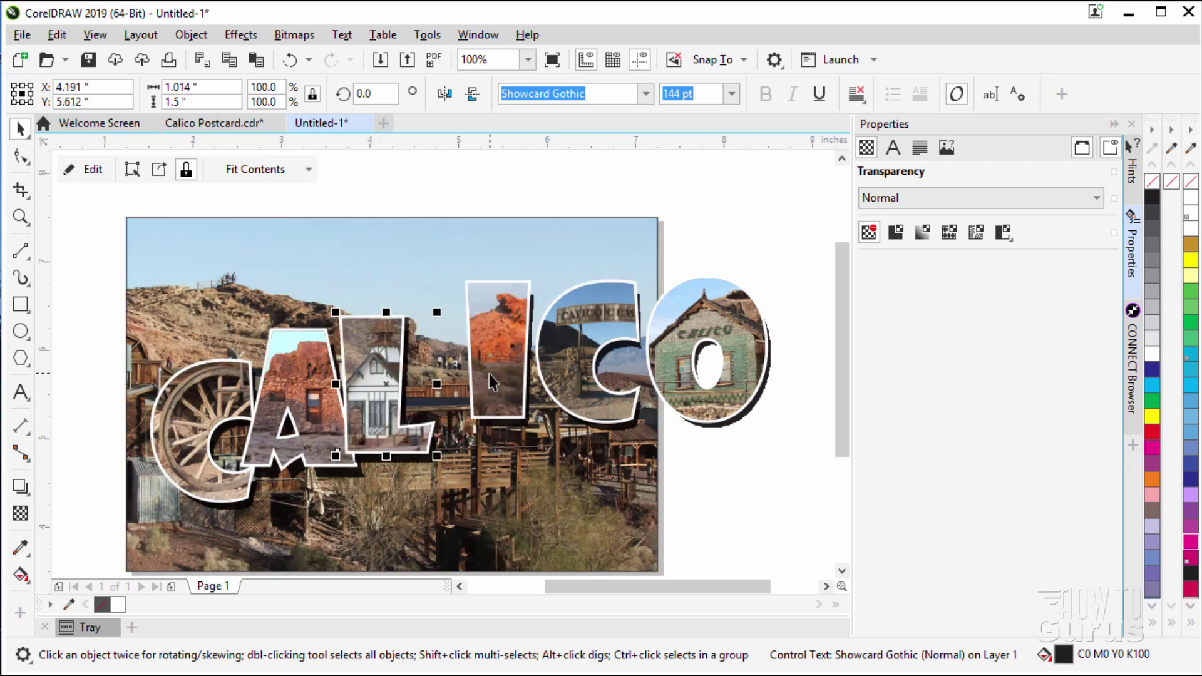
Move the I, second C, O and first C to about X/Y (4.86, 5.75), (5.51, 5.91), (6.53, 6.19) and (2.19, 5.21) inches
drag(491, 379, 444, 397)
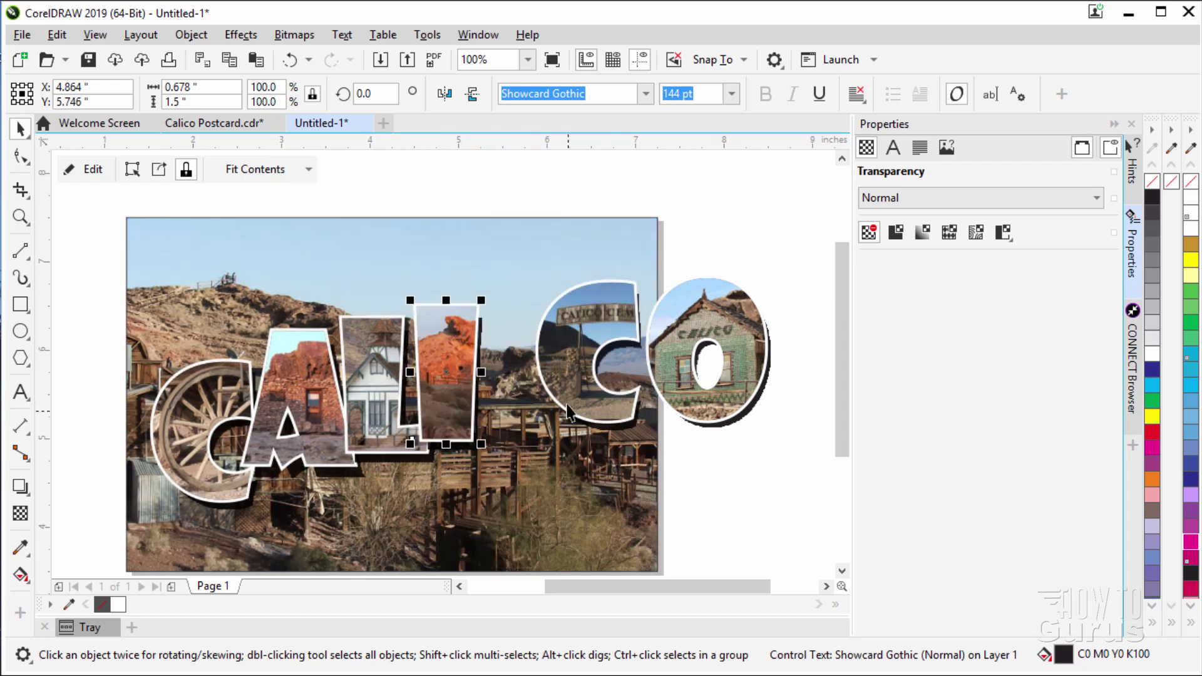
drag(568, 392, 493, 396)
drag(652, 379, 557, 362)
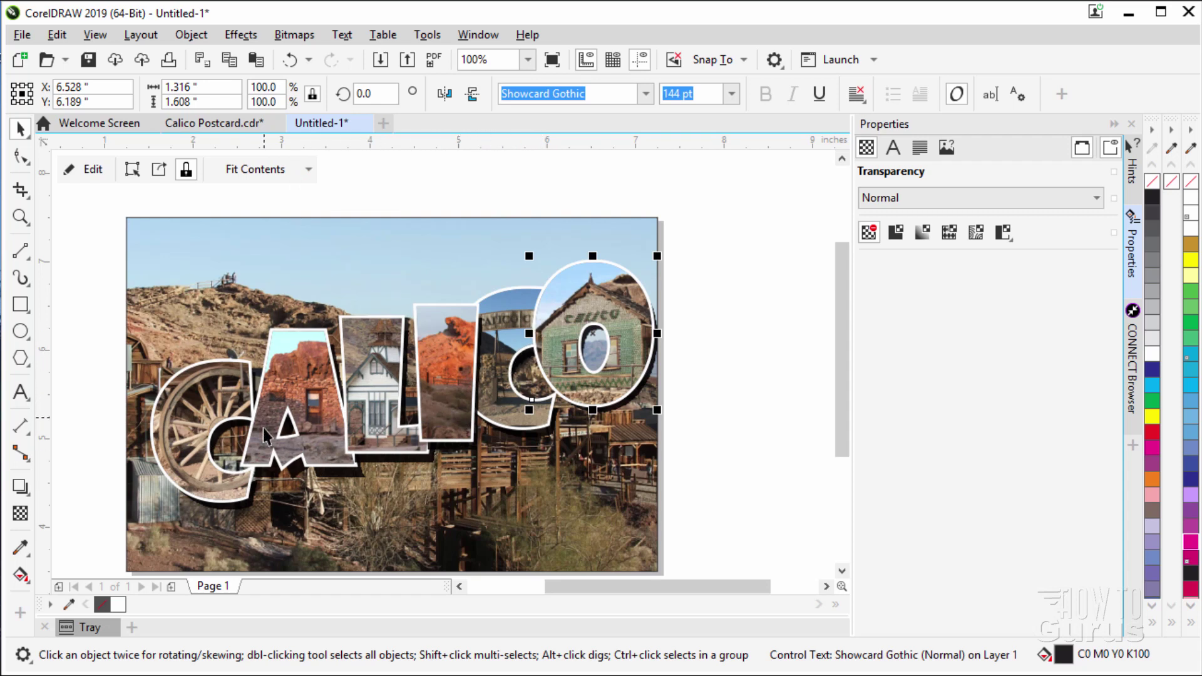
click(207, 436)
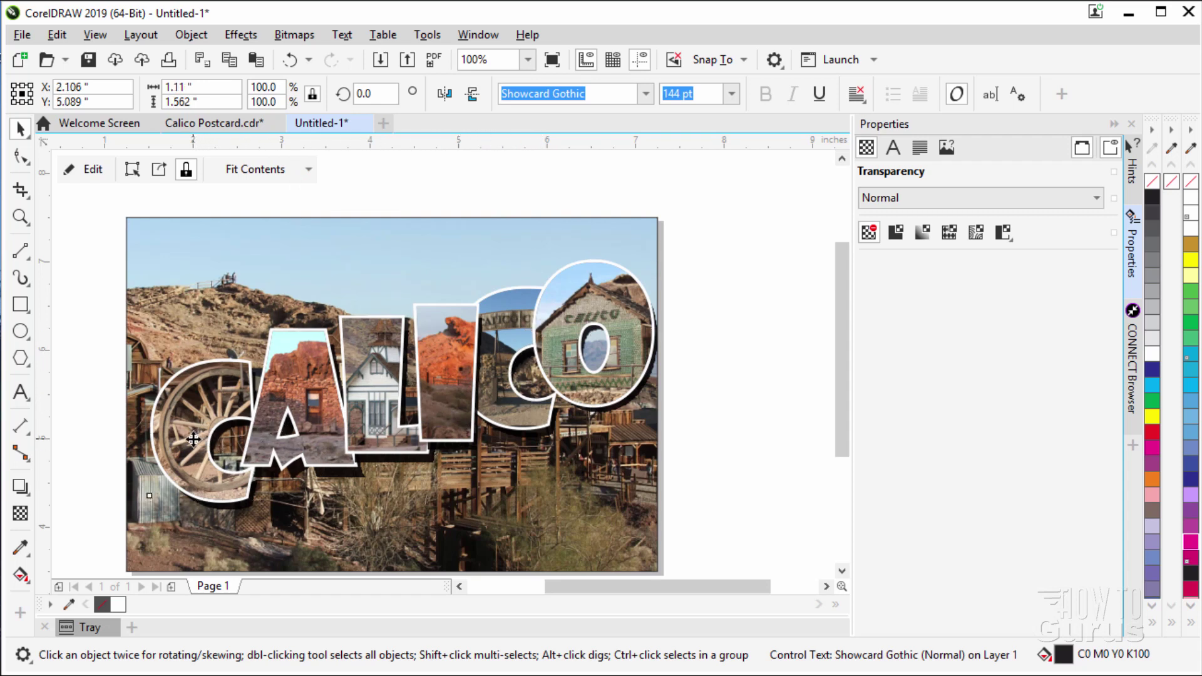
drag(194, 431, 201, 427)
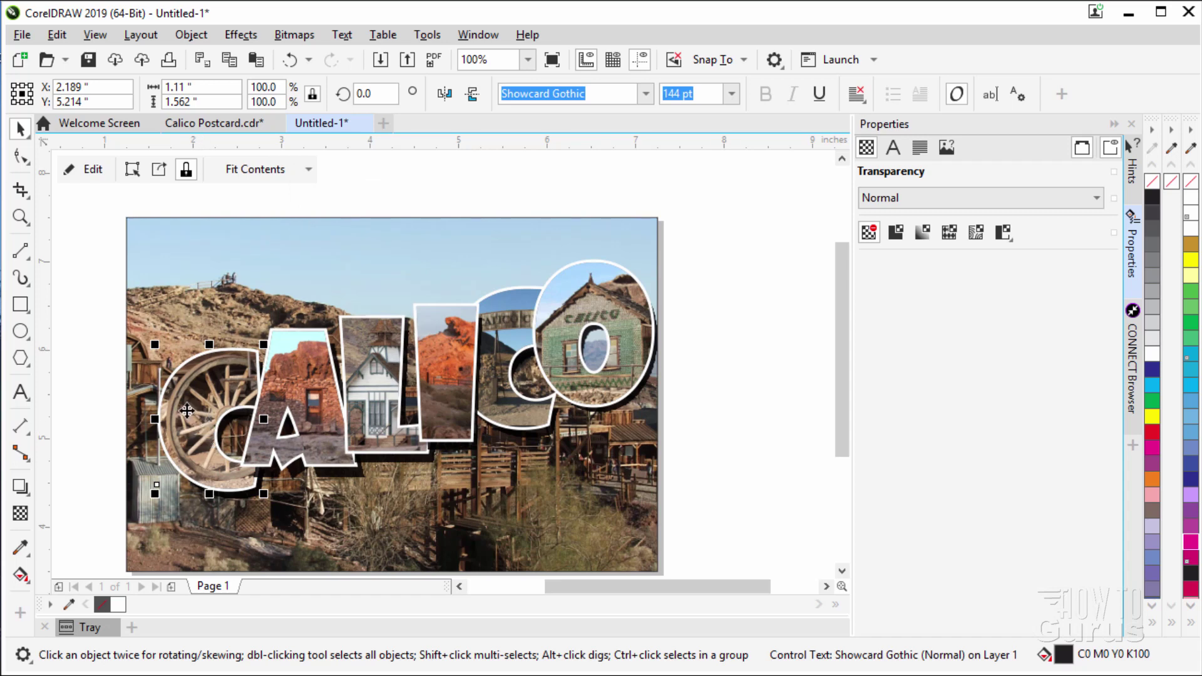
Bring the letter O to the front of the page, followed by the second C so that it overlaps the O
click(561, 356)
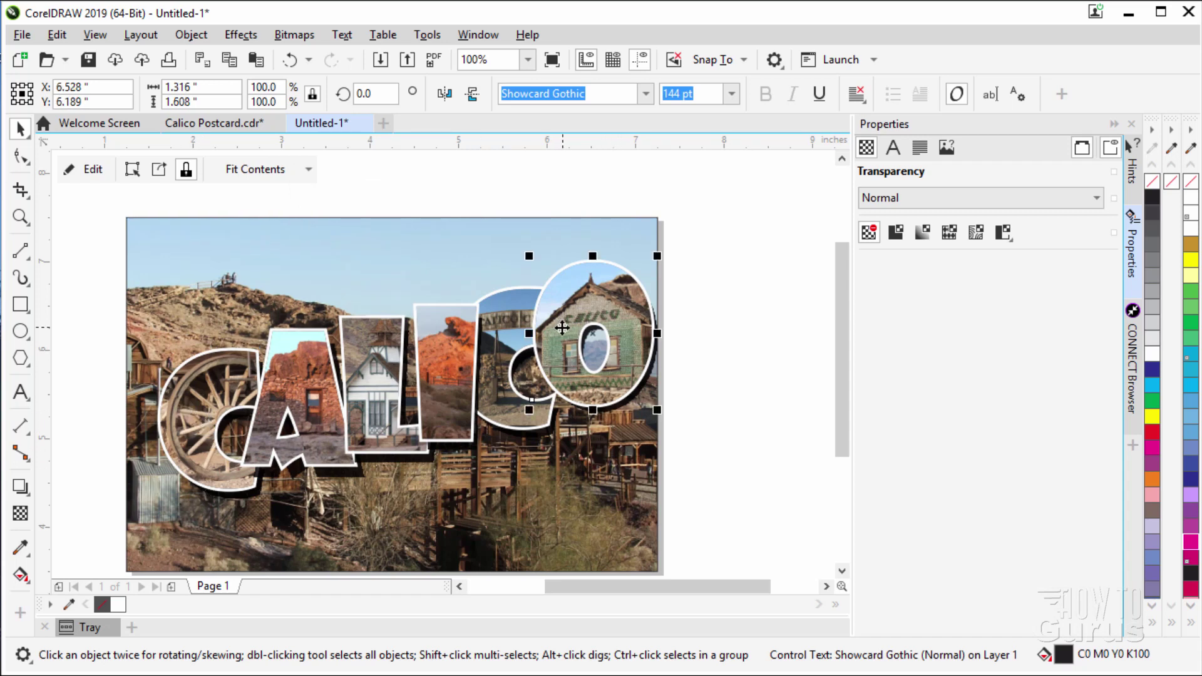
right_click(562, 327)
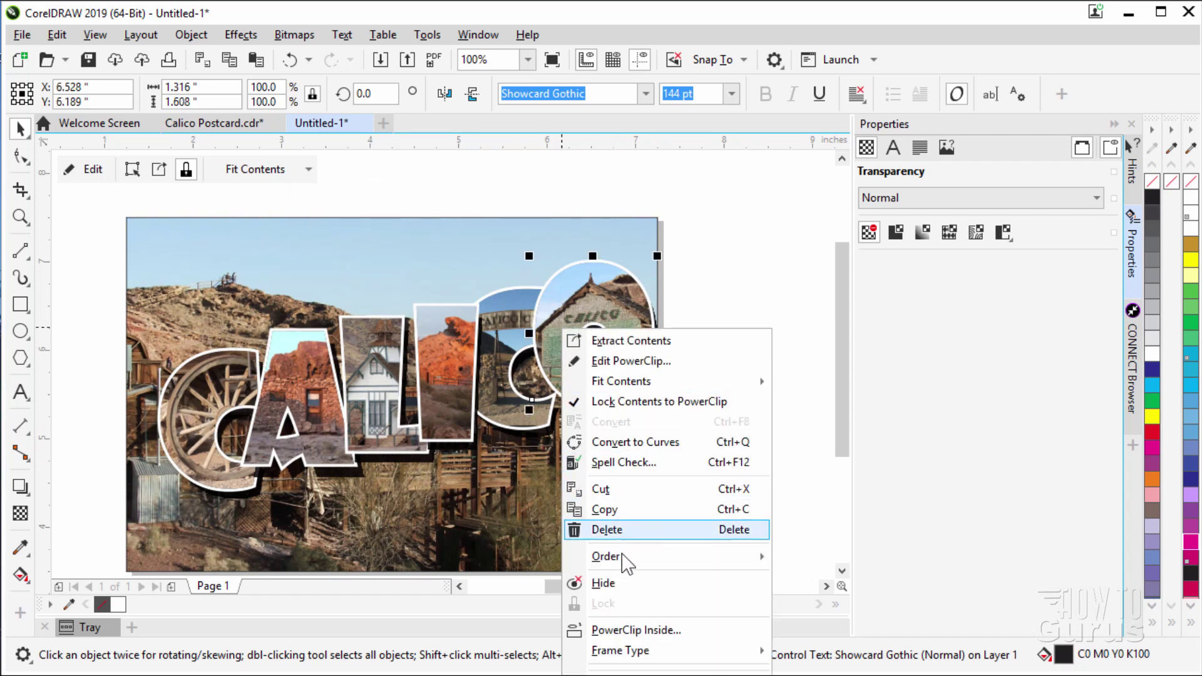
mouse_move(623, 561)
click(870, 559)
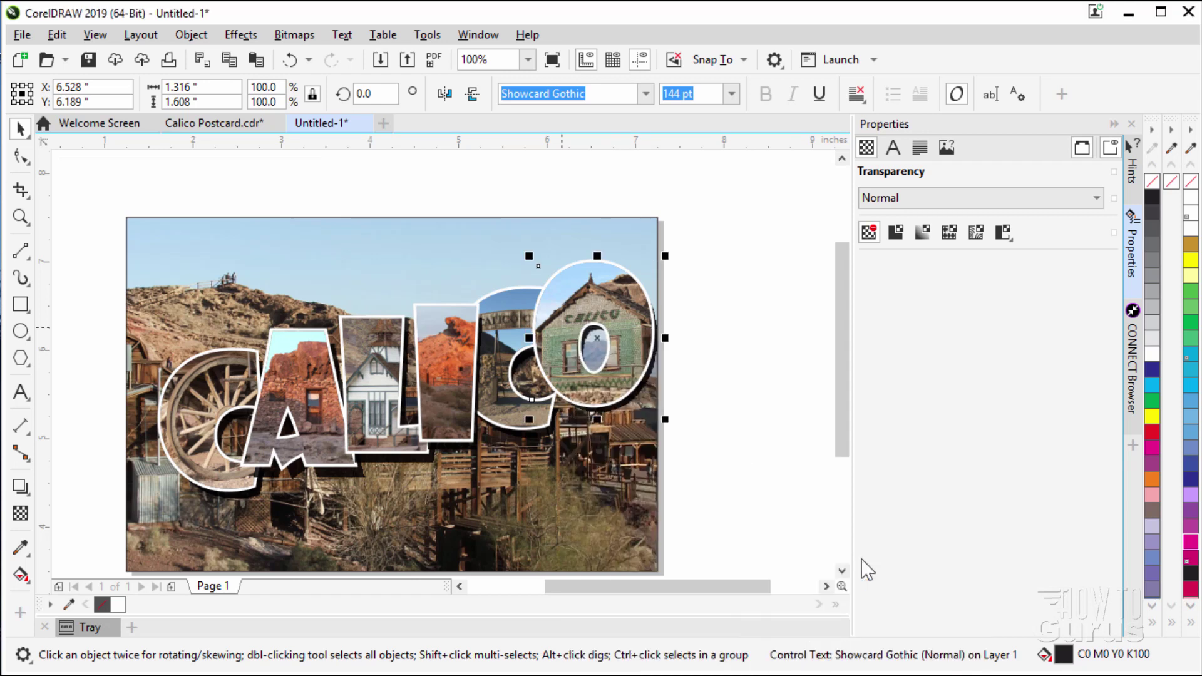
click(504, 369)
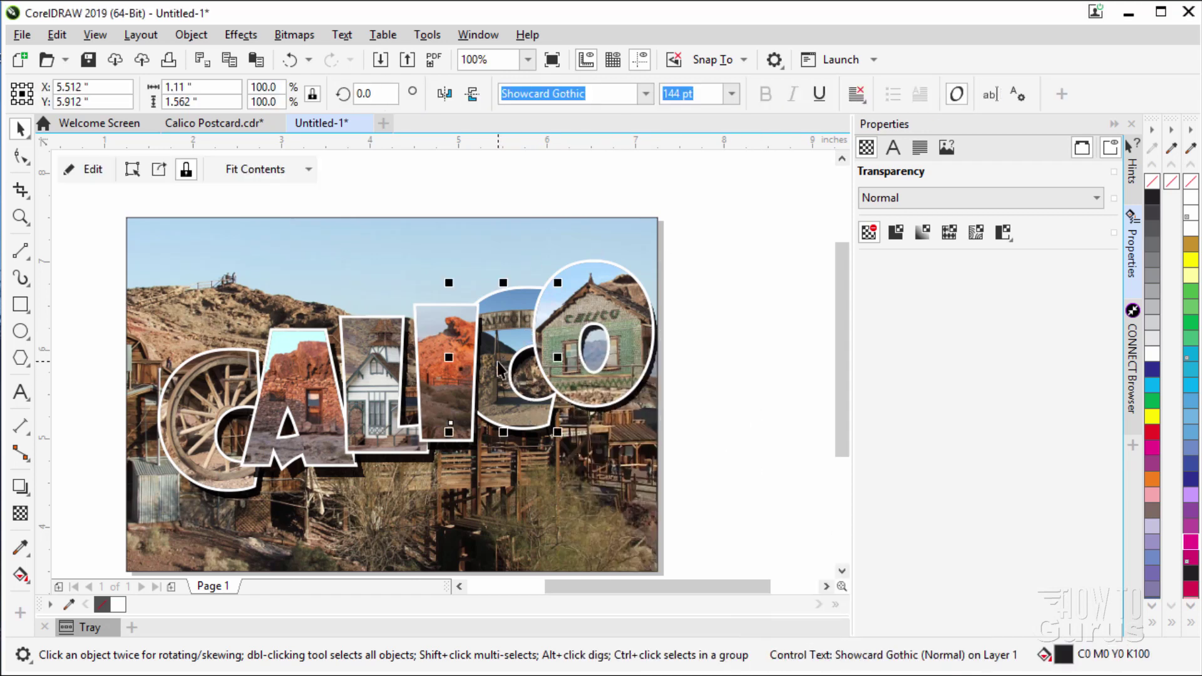
right_click(499, 363)
mouse_move(592, 587)
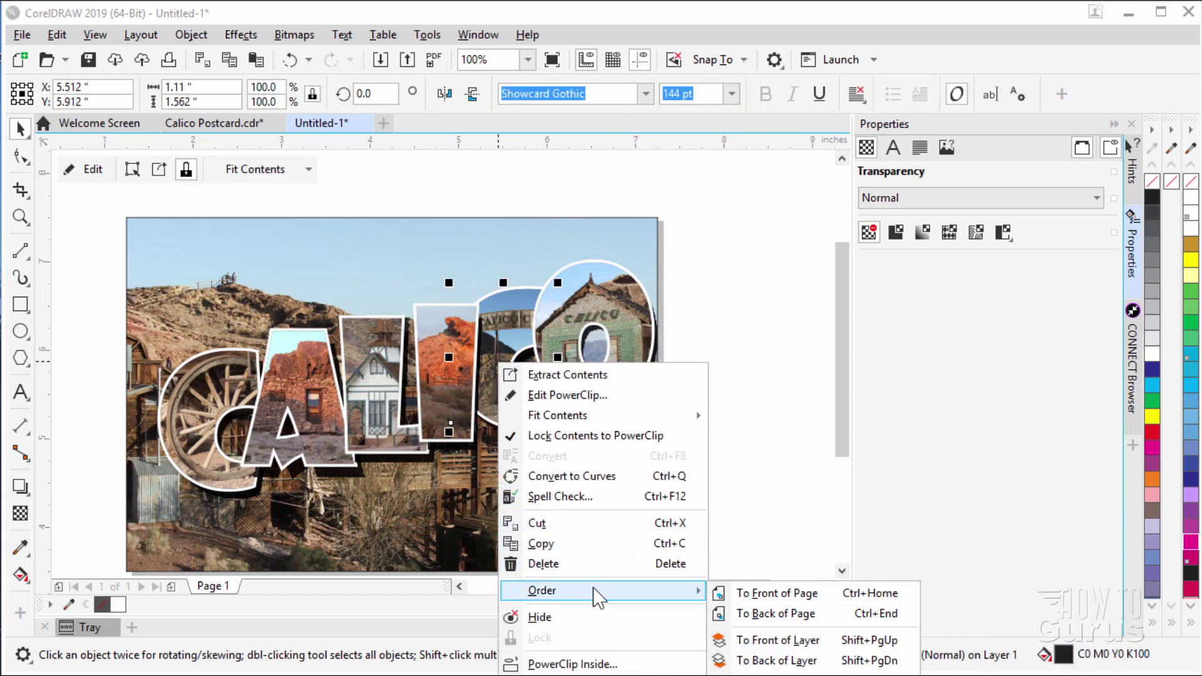
click(745, 590)
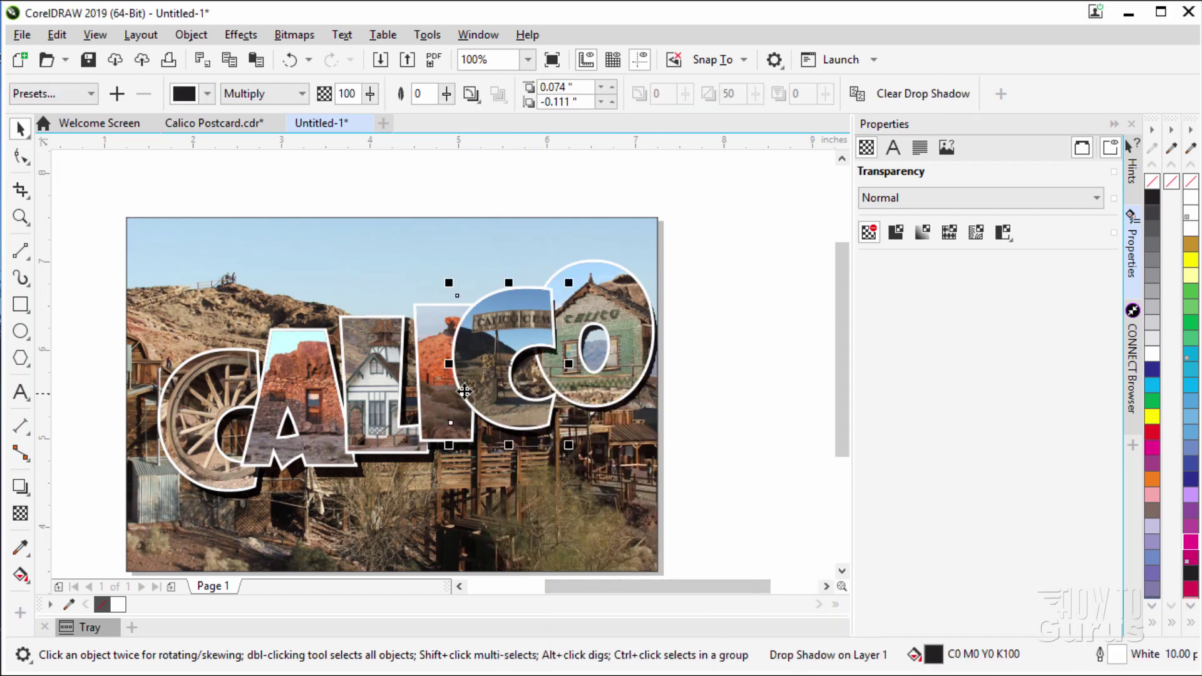
Bring the letter I to the front of the page, followed by the L so that it overlaps the I
click(434, 389)
right_click(434, 389)
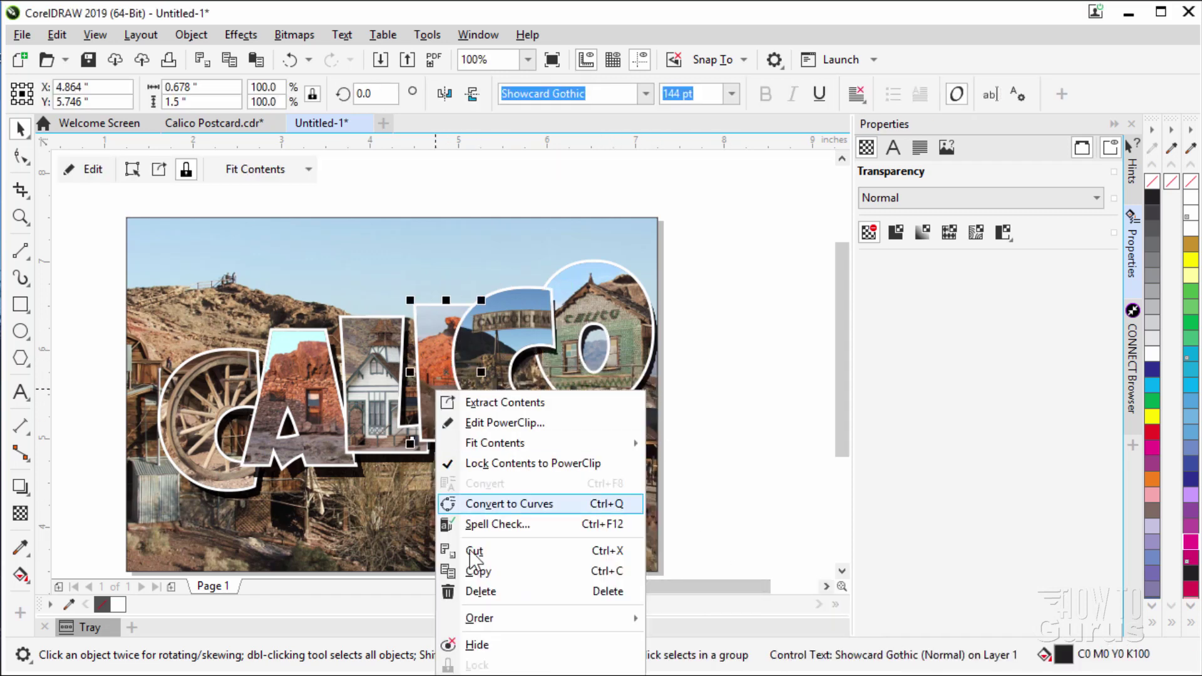
mouse_move(491, 619)
click(697, 621)
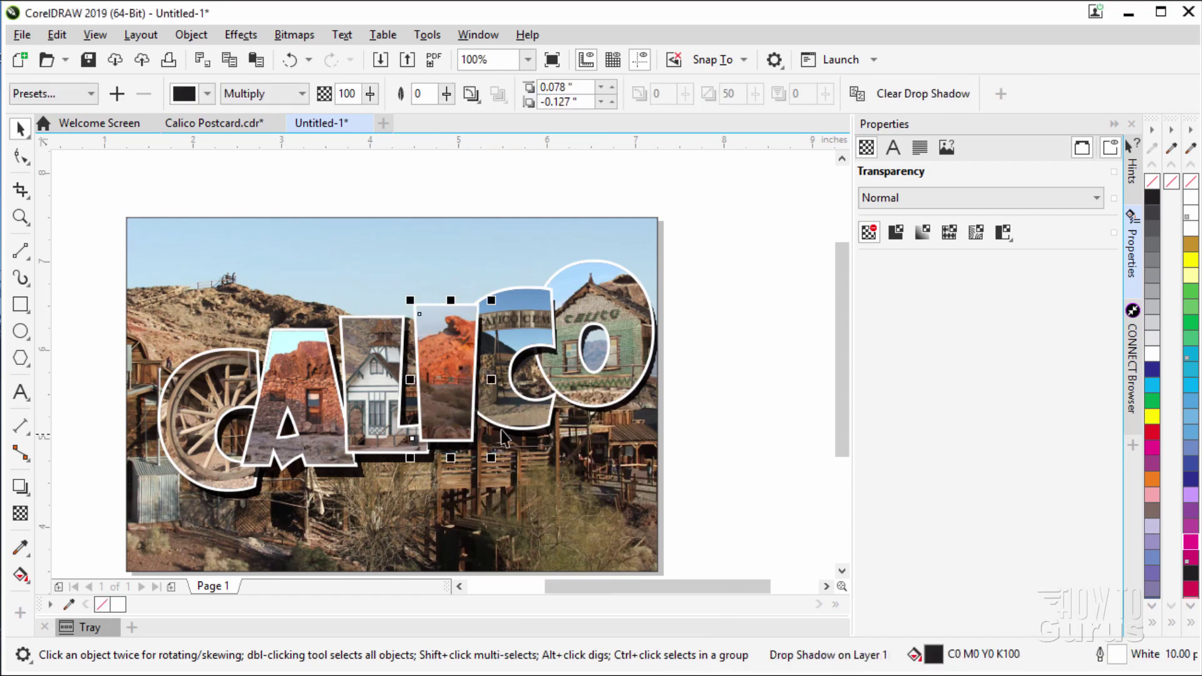
click(374, 391)
right_click(374, 392)
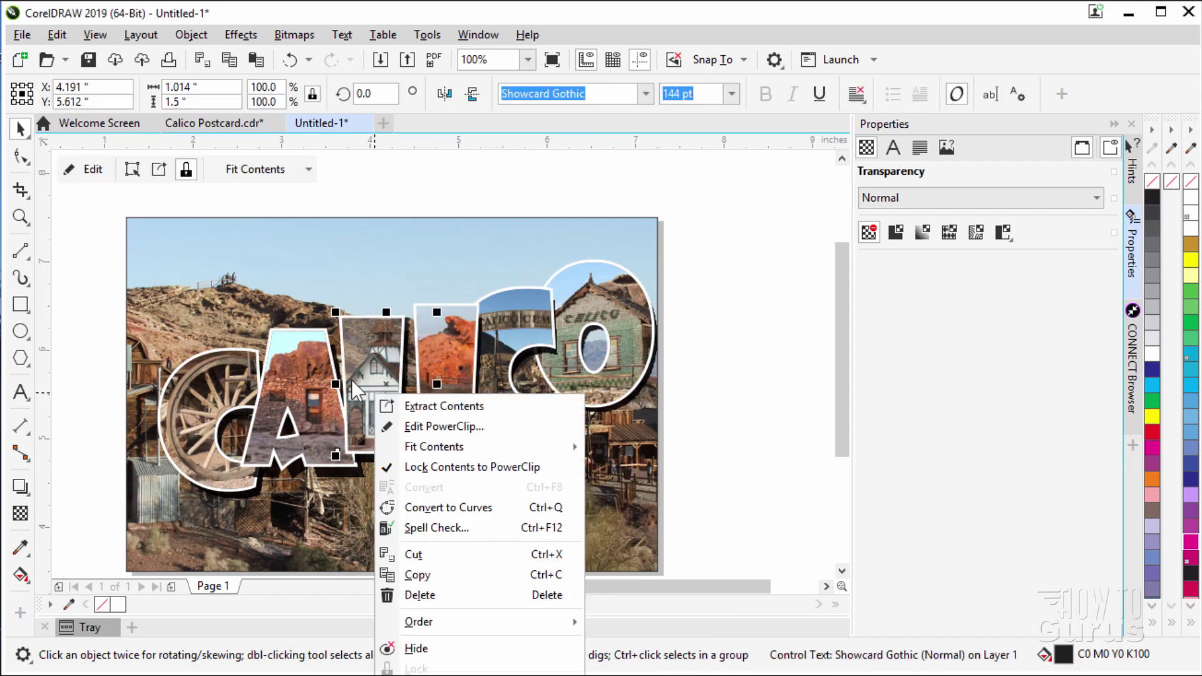
mouse_move(467, 623)
click(645, 626)
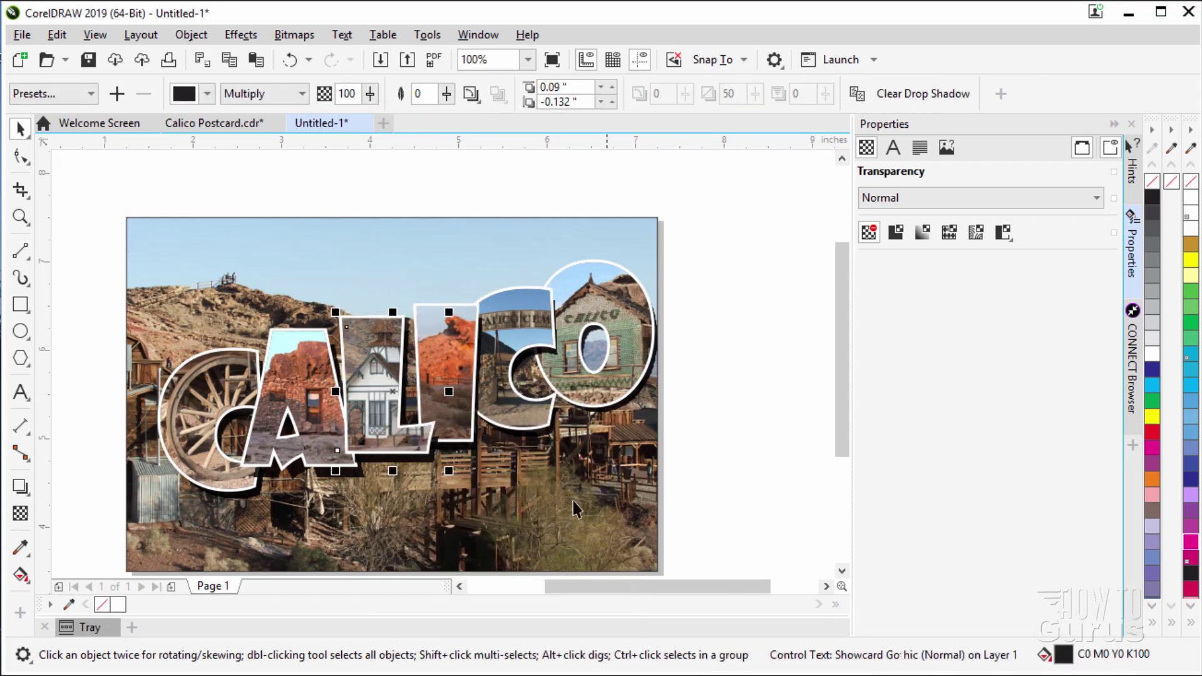
Bring the letter A to the front of the page, followed by the first C so that it overlaps the A
click(317, 418)
right_click(318, 419)
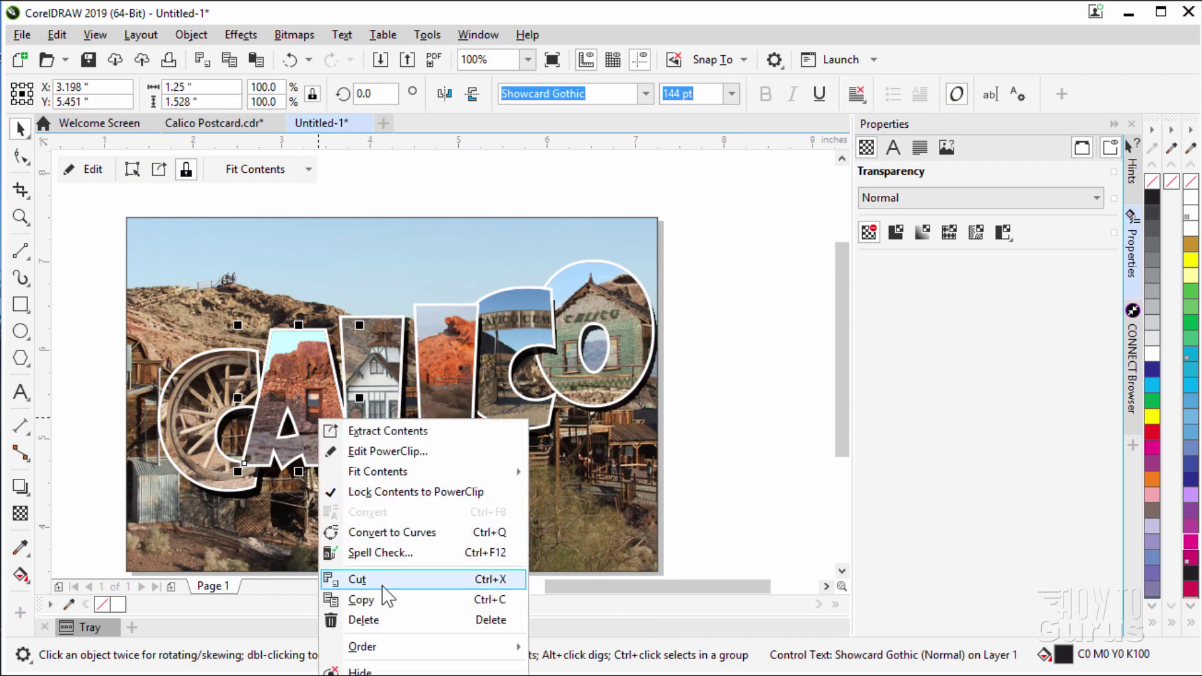
mouse_move(457, 646)
click(551, 648)
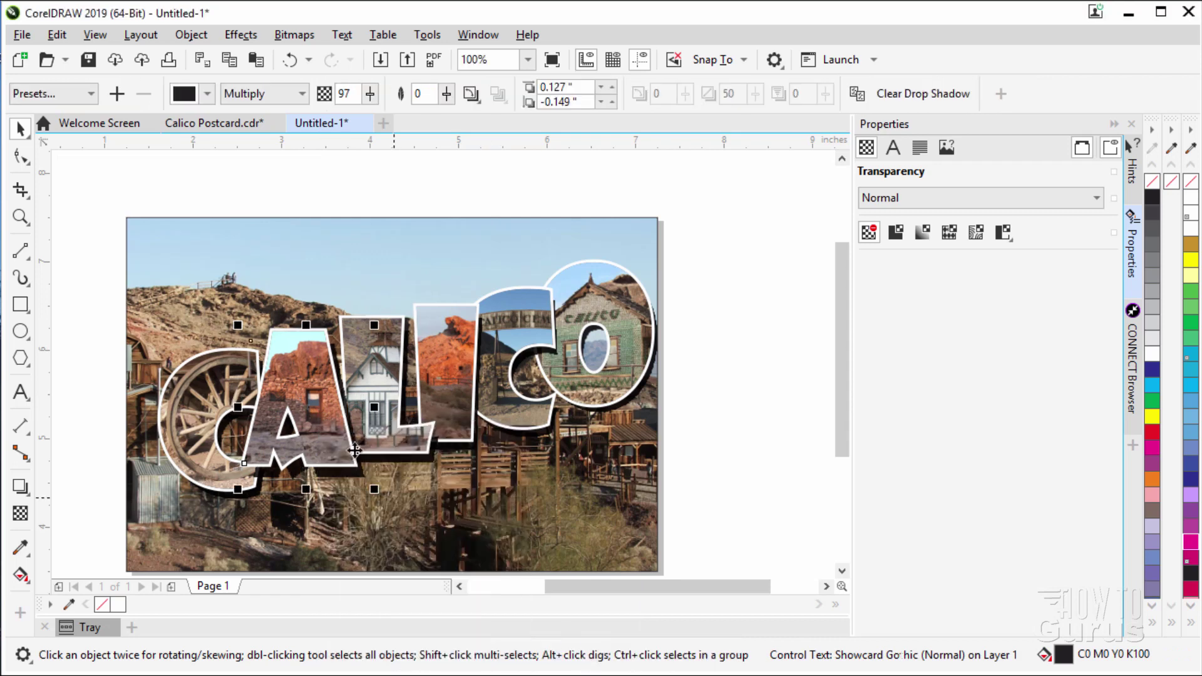
click(219, 370)
right_click(219, 368)
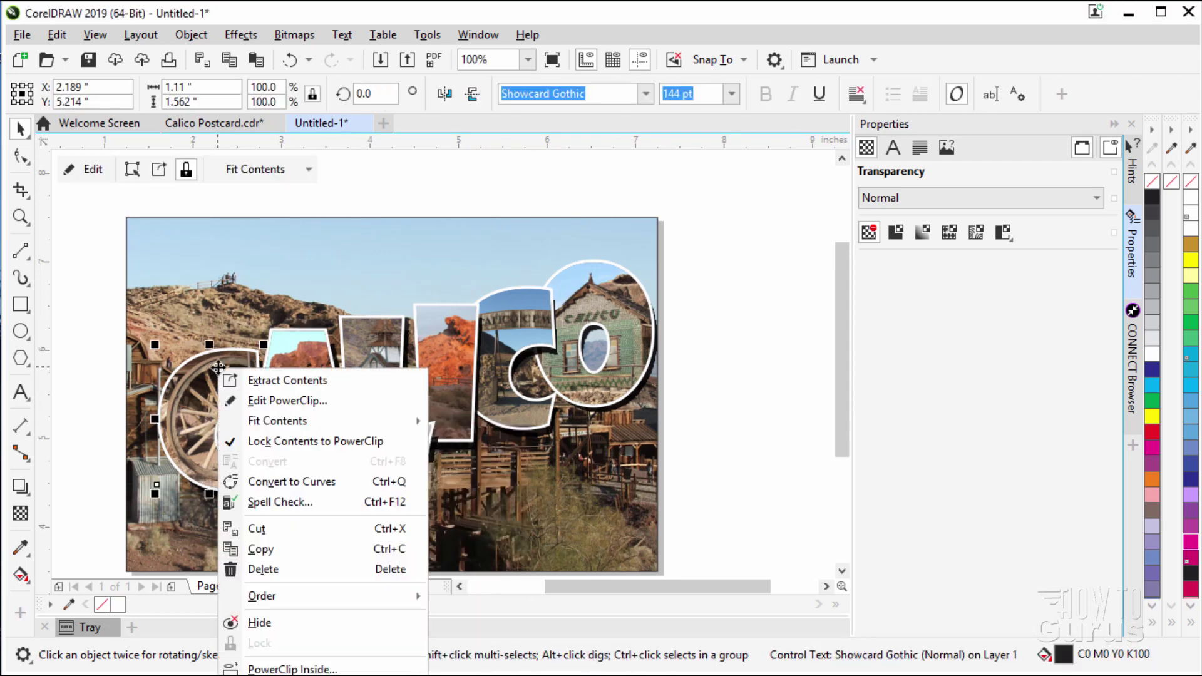
mouse_move(308, 597)
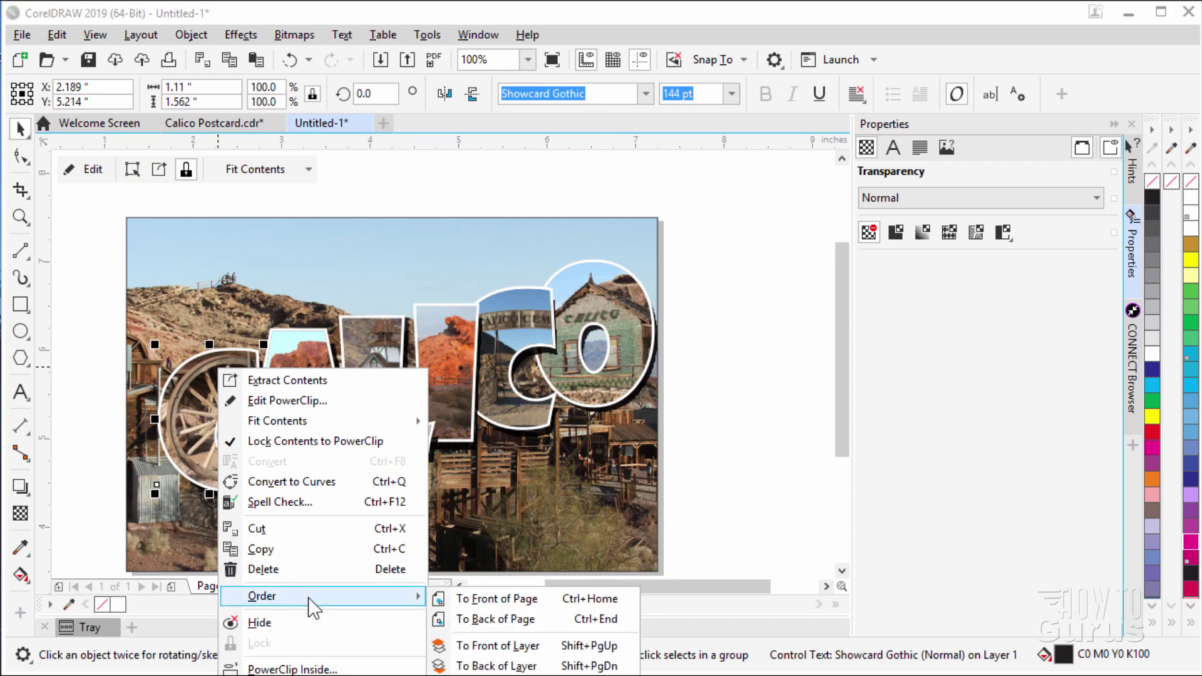
click(488, 603)
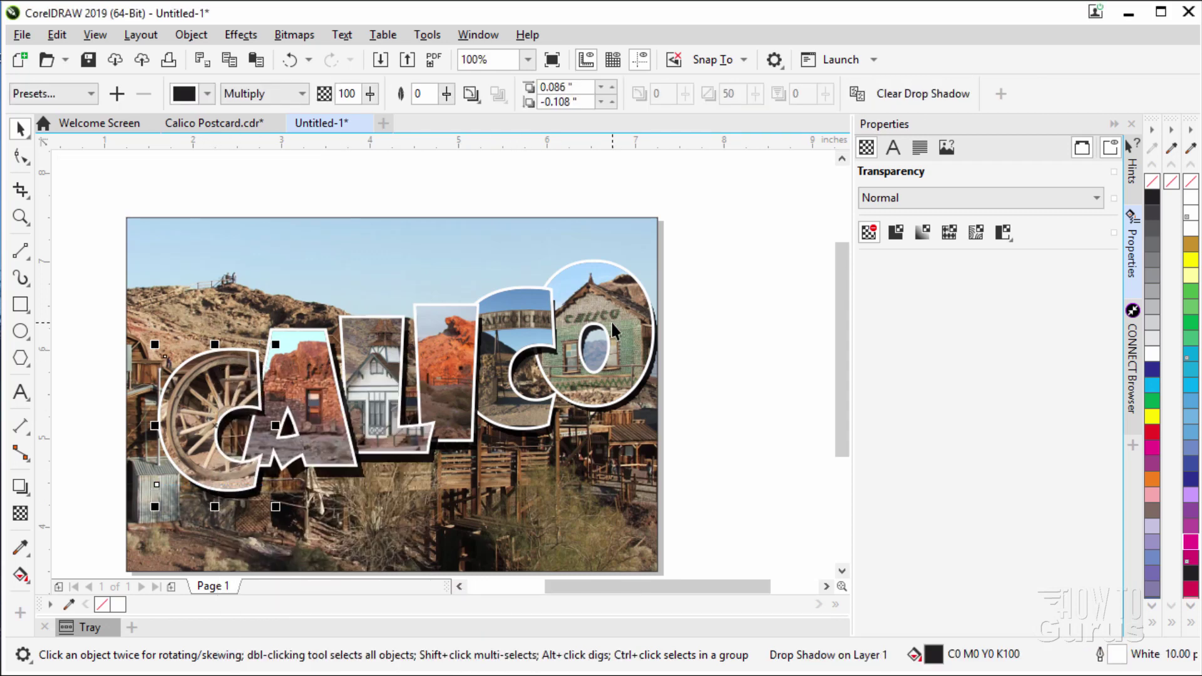
click(768, 361)
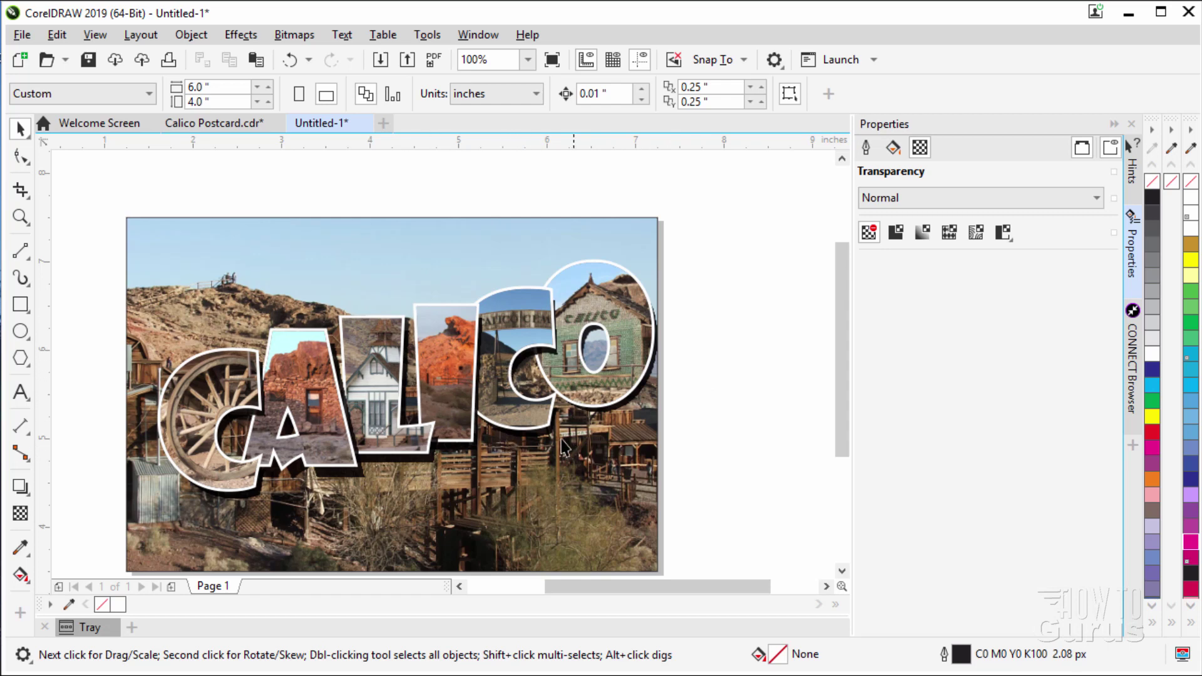
Shift the letter O slightly downward to about X 6.55 and Y 6.05 inches
click(601, 398)
drag(601, 390, 603, 402)
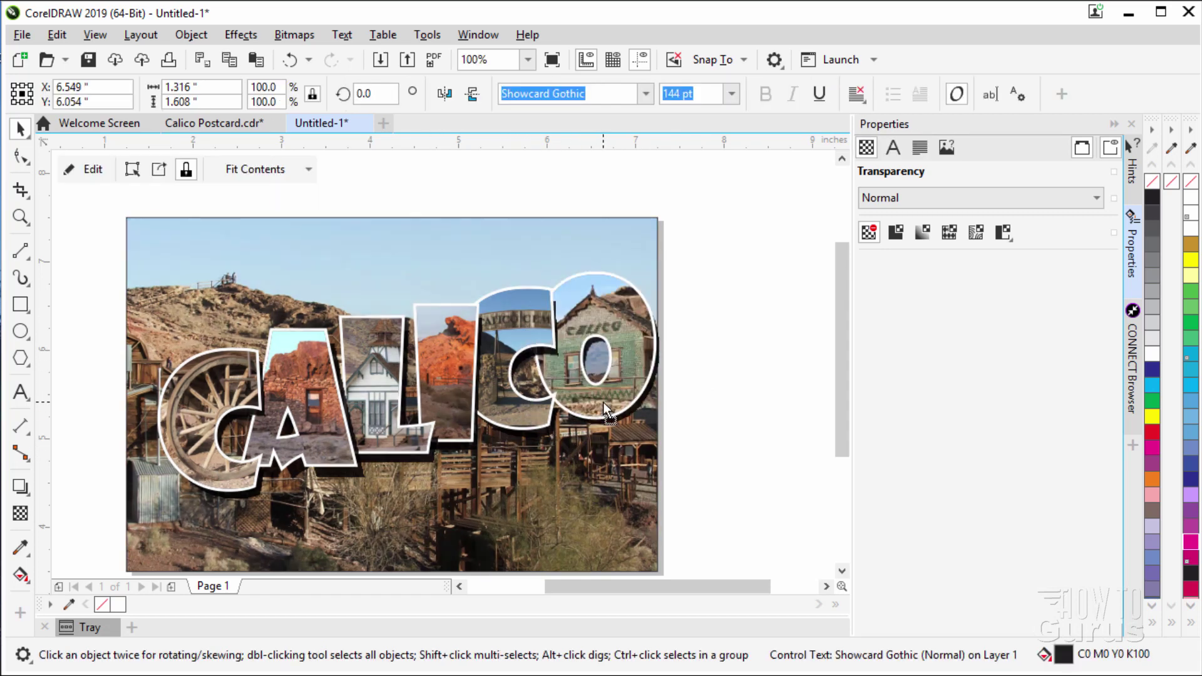
Select all the CALICO letters together with their drop shadows and group them
click(715, 354)
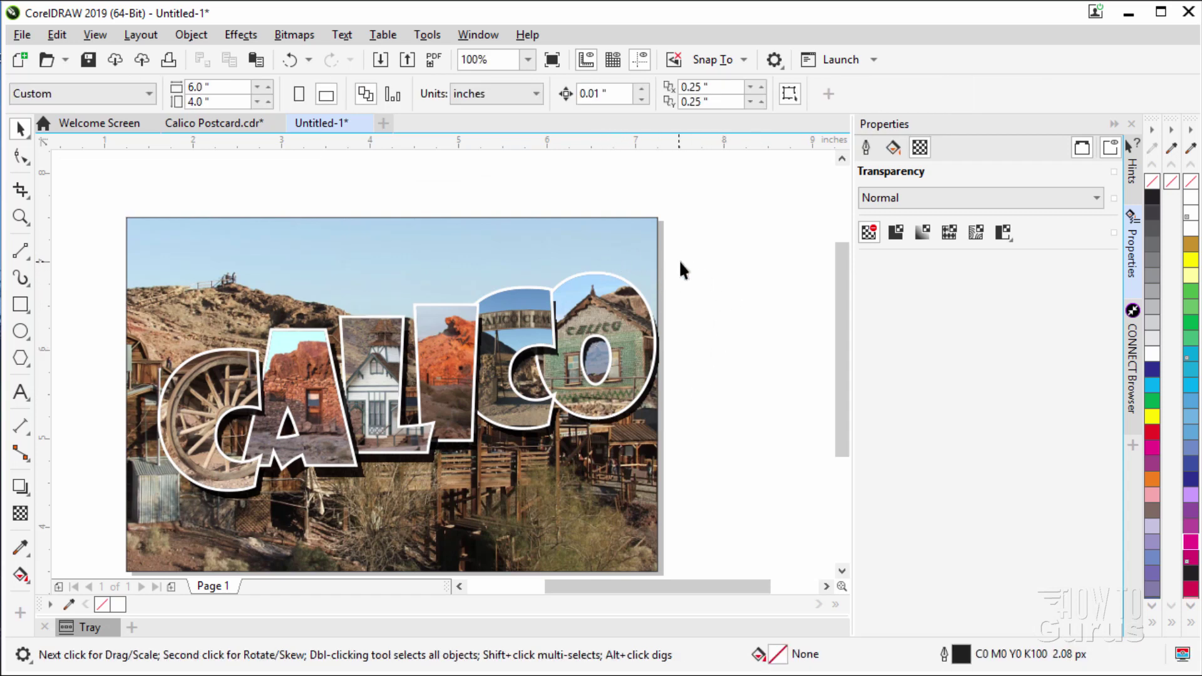
drag(607, 306, 140, 499)
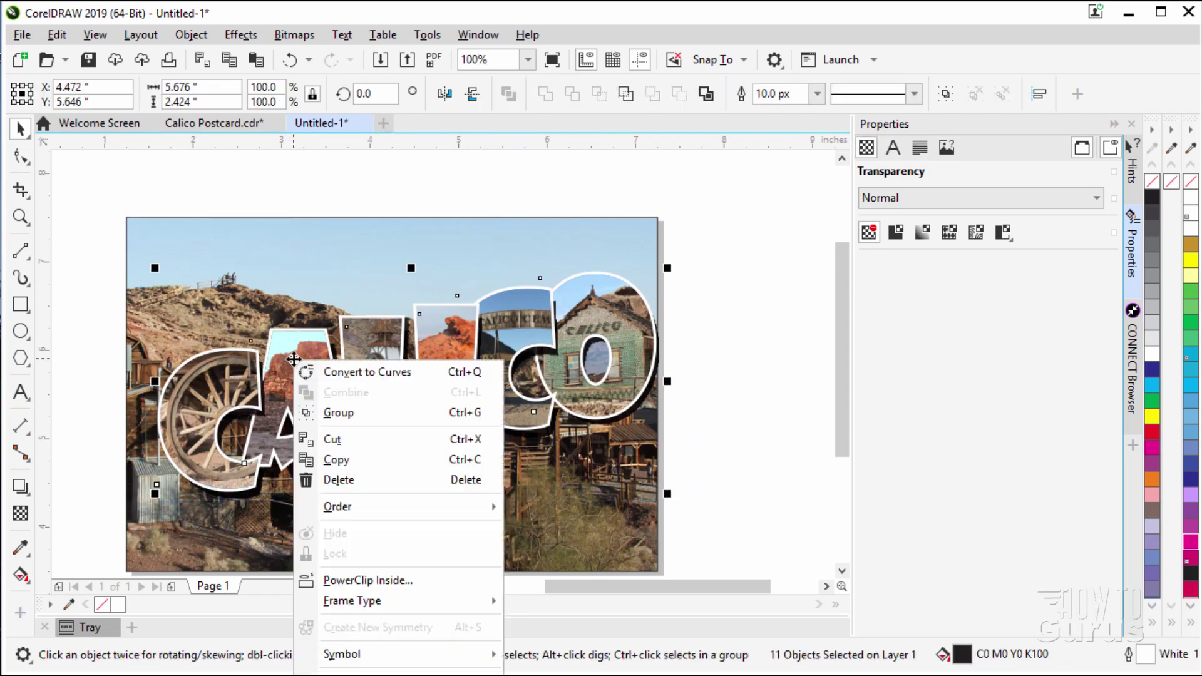
right_click(293, 359)
click(339, 412)
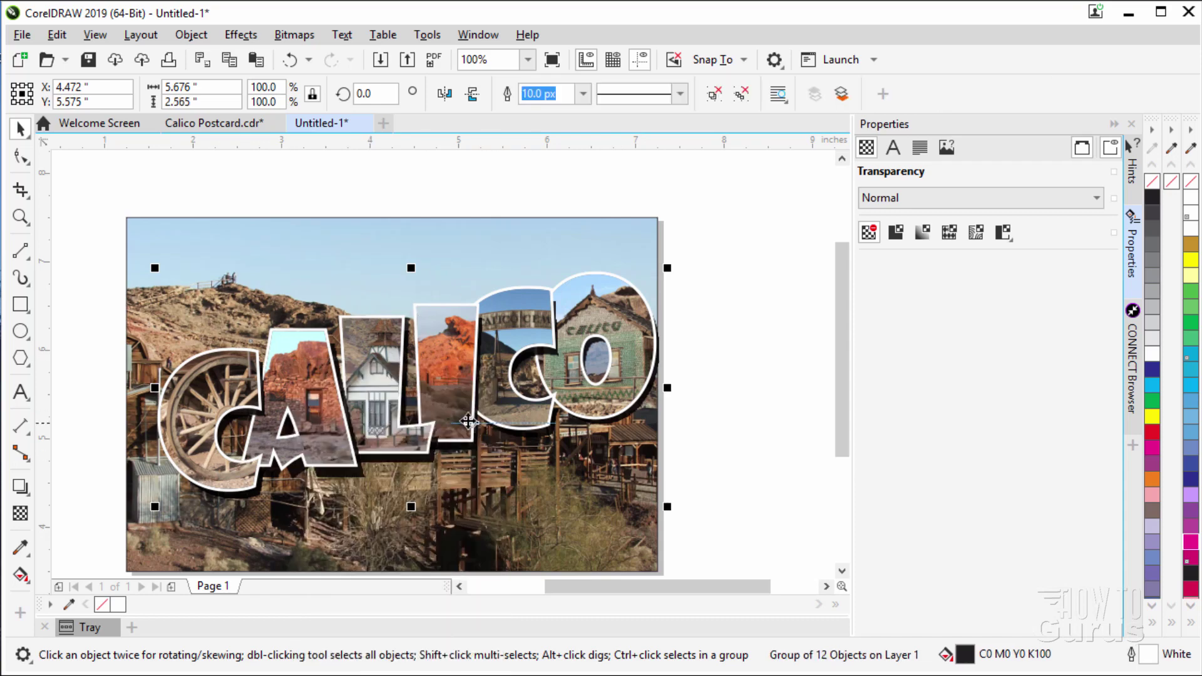
Move the grouped CALICO letters up and left on the postcard to about X 4.32 and Y 5.86 inches
drag(444, 404, 432, 410)
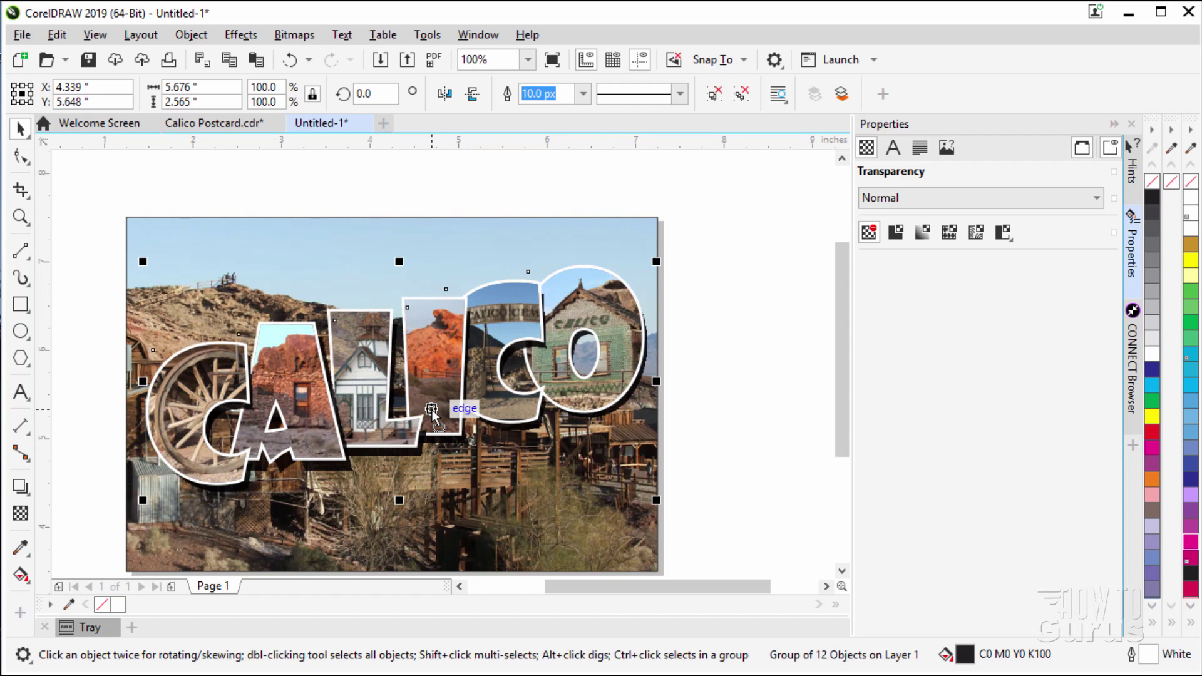
drag(432, 411, 427, 396)
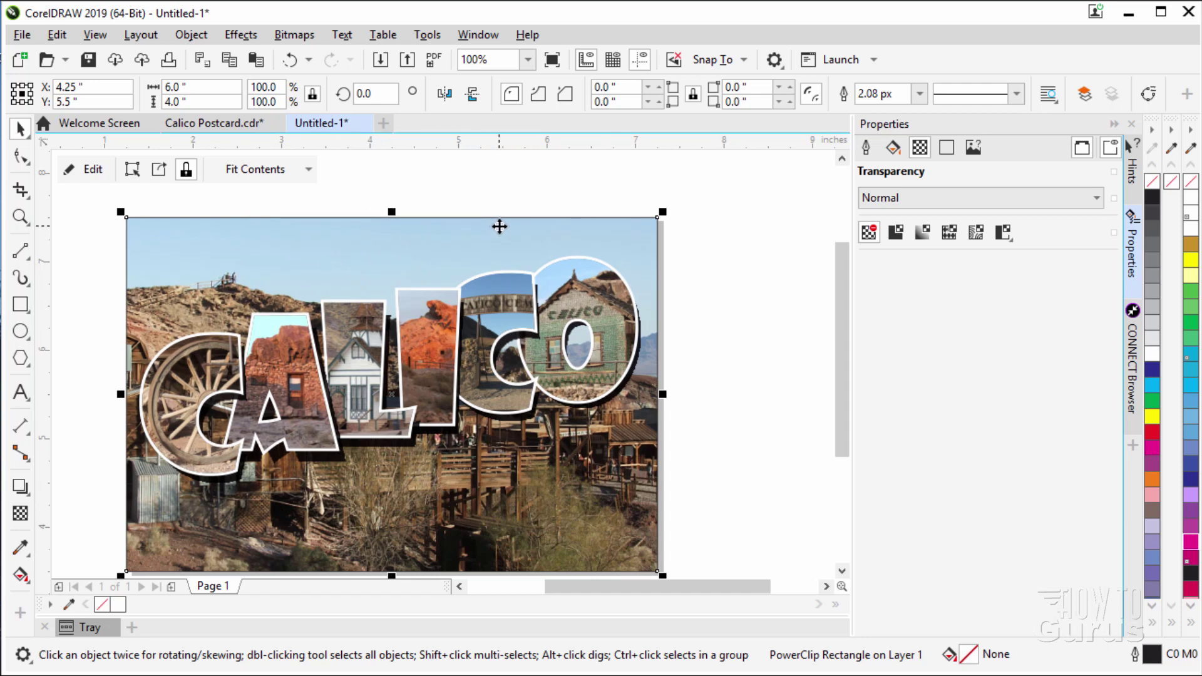
drag(373, 370, 362, 345)
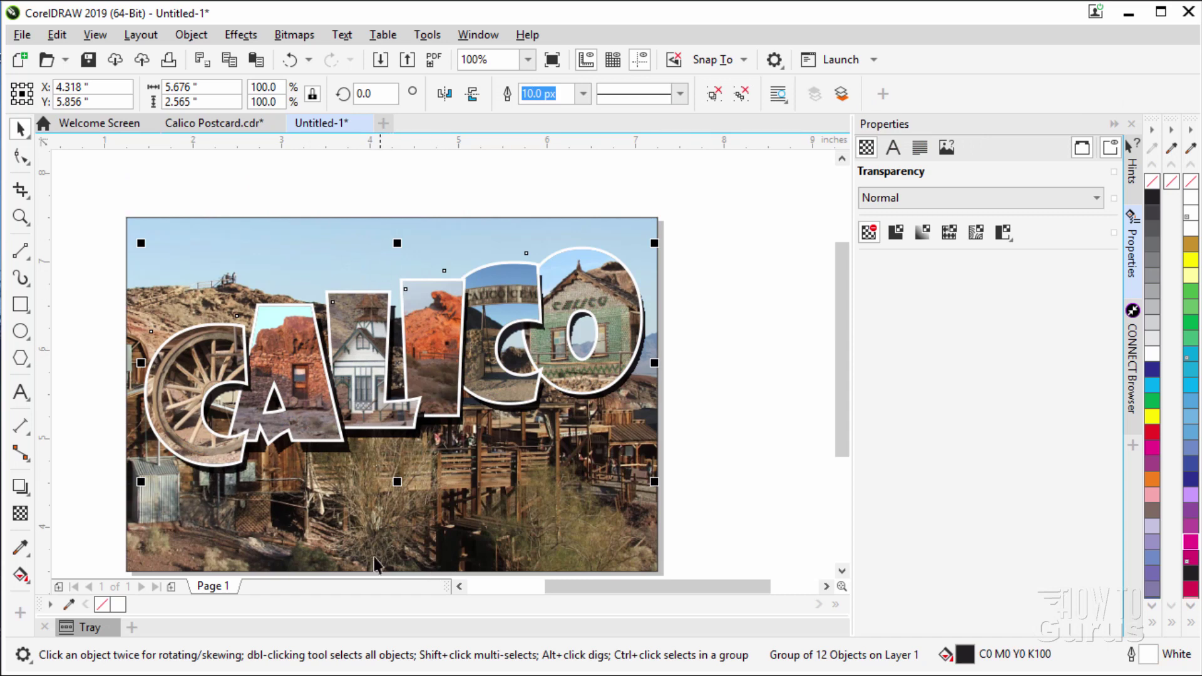
Enter the contents of the background PowerClip frame and open the Image Adjustment Lab for the ghost town photo
click(166, 224)
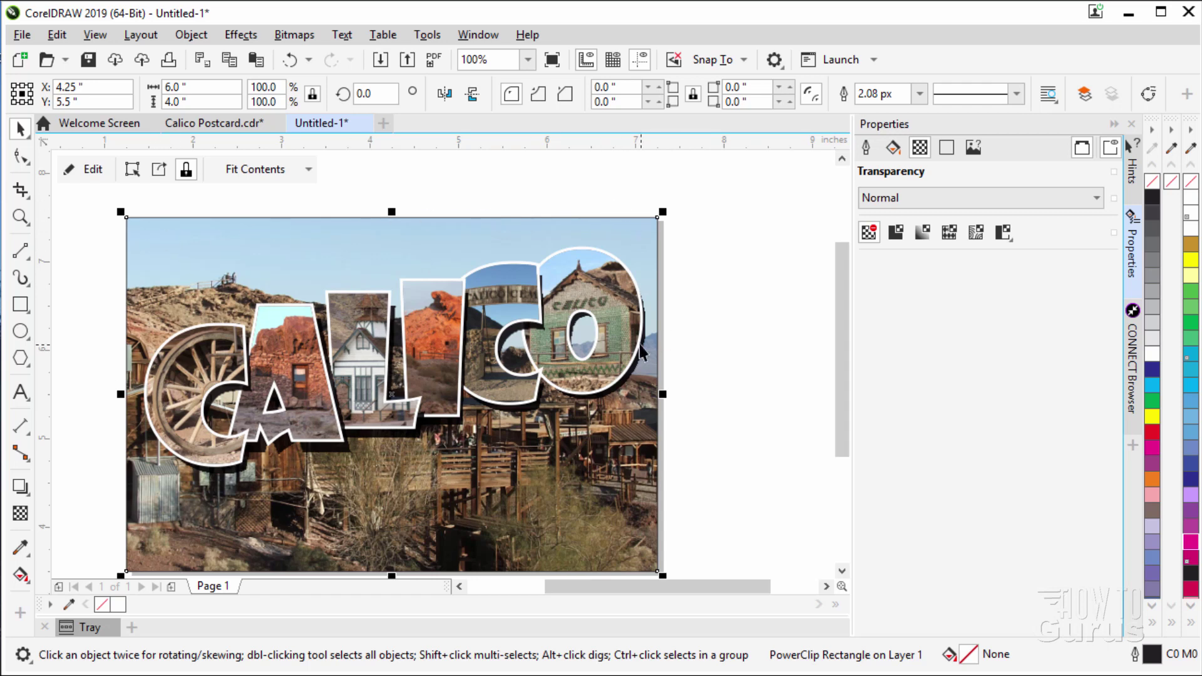
click(93, 169)
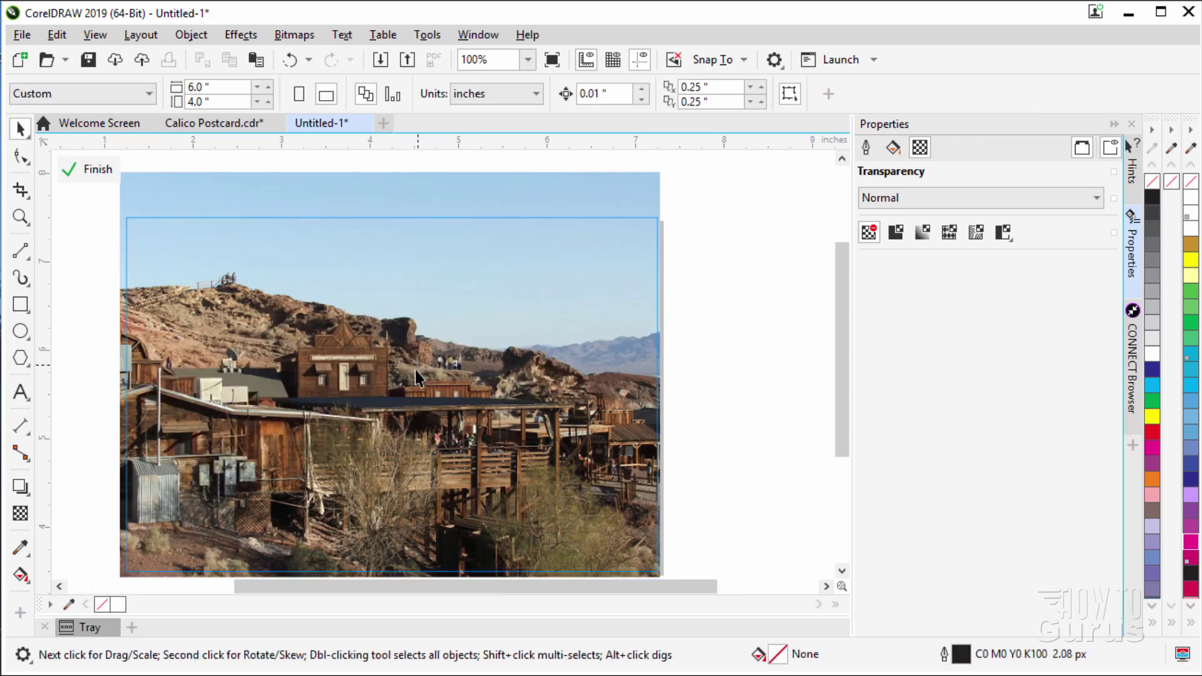
click(383, 199)
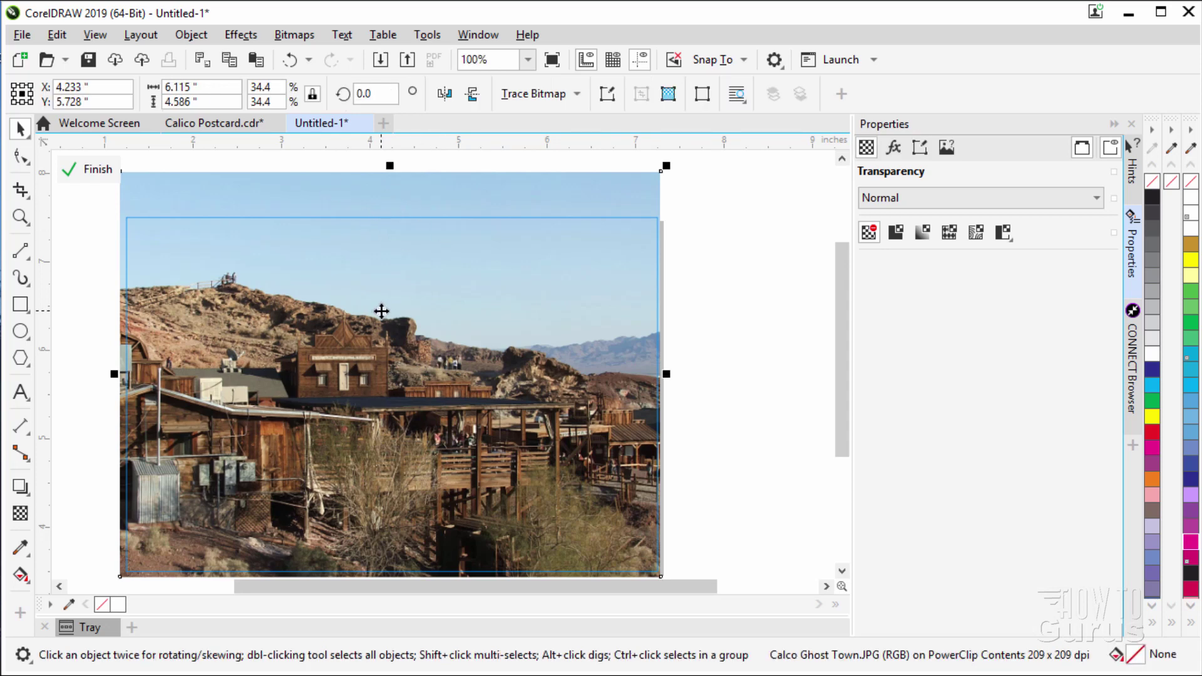
click(246, 35)
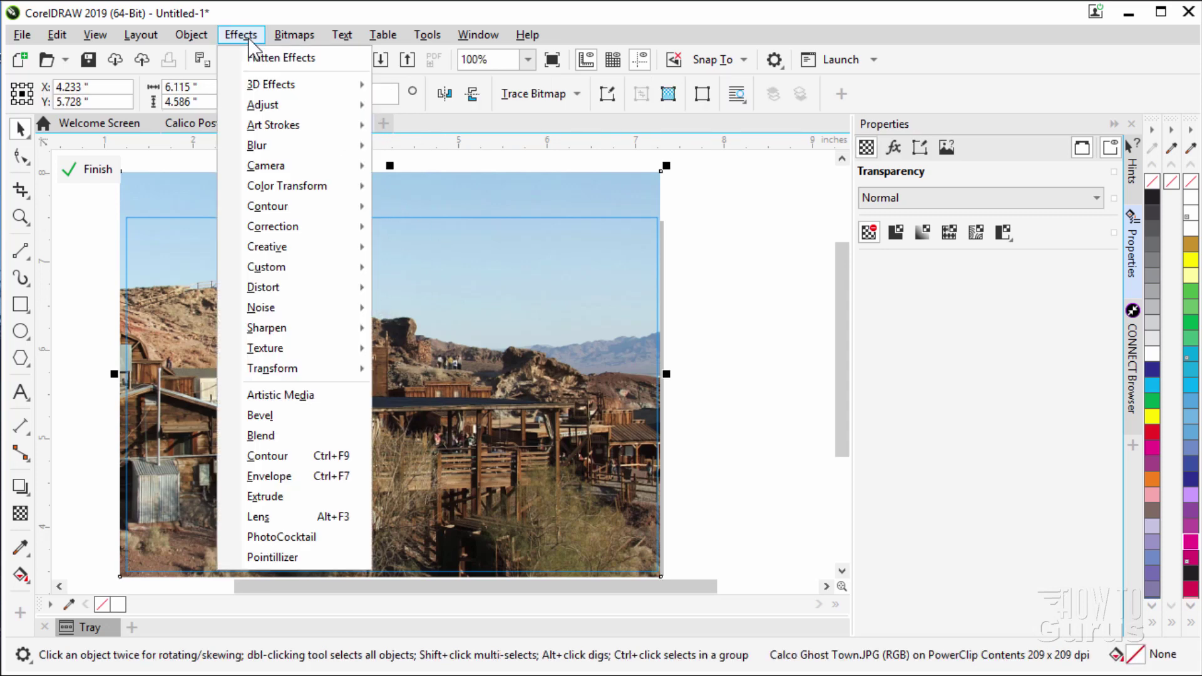
mouse_move(273, 108)
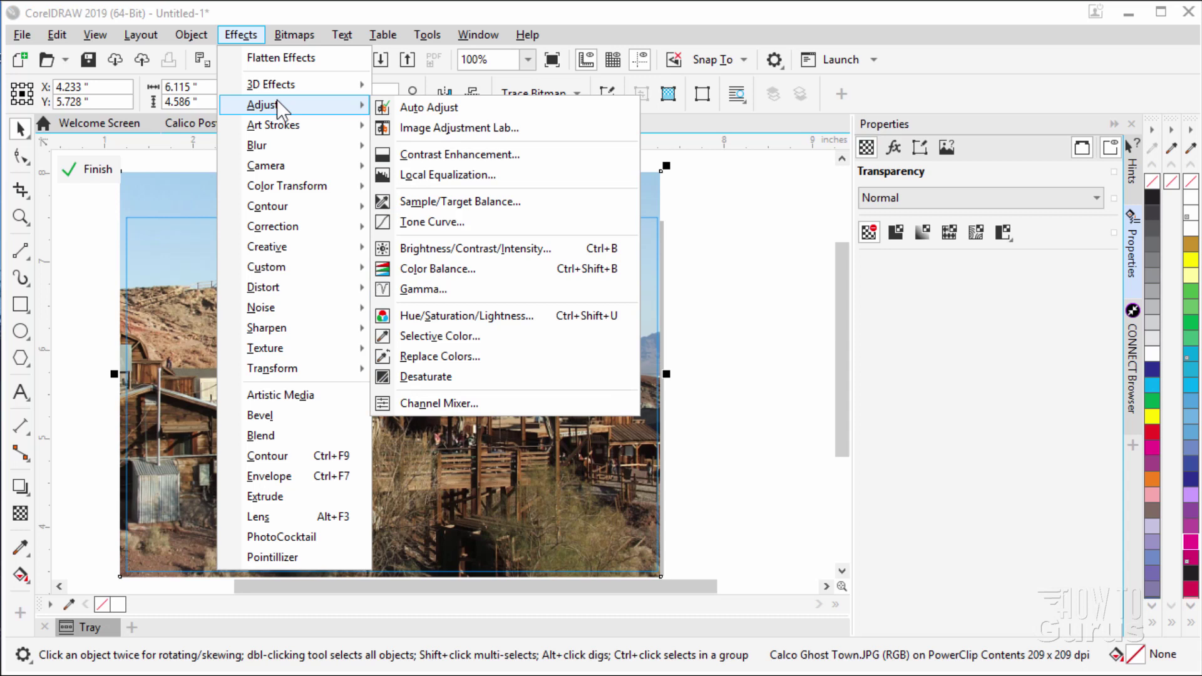
click(464, 129)
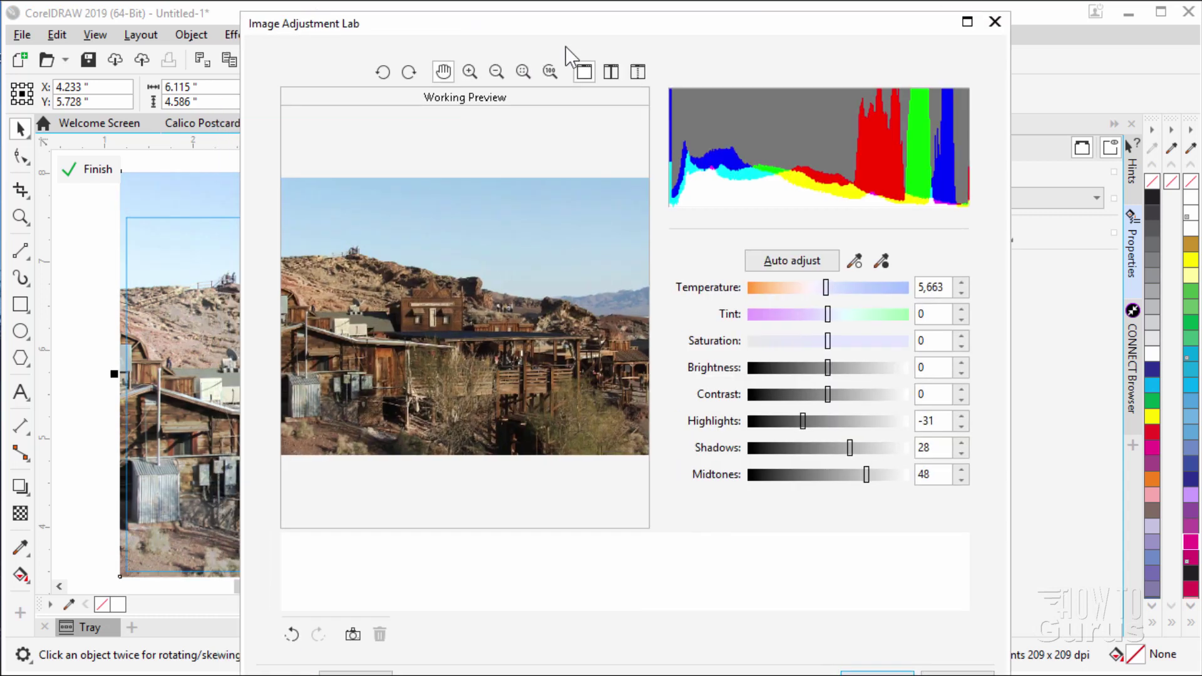
Adjust the ghost town photo with Contrast -19, Highlights -29 and Shadows -31, and apply the changes
drag(519, 23, 686, 89)
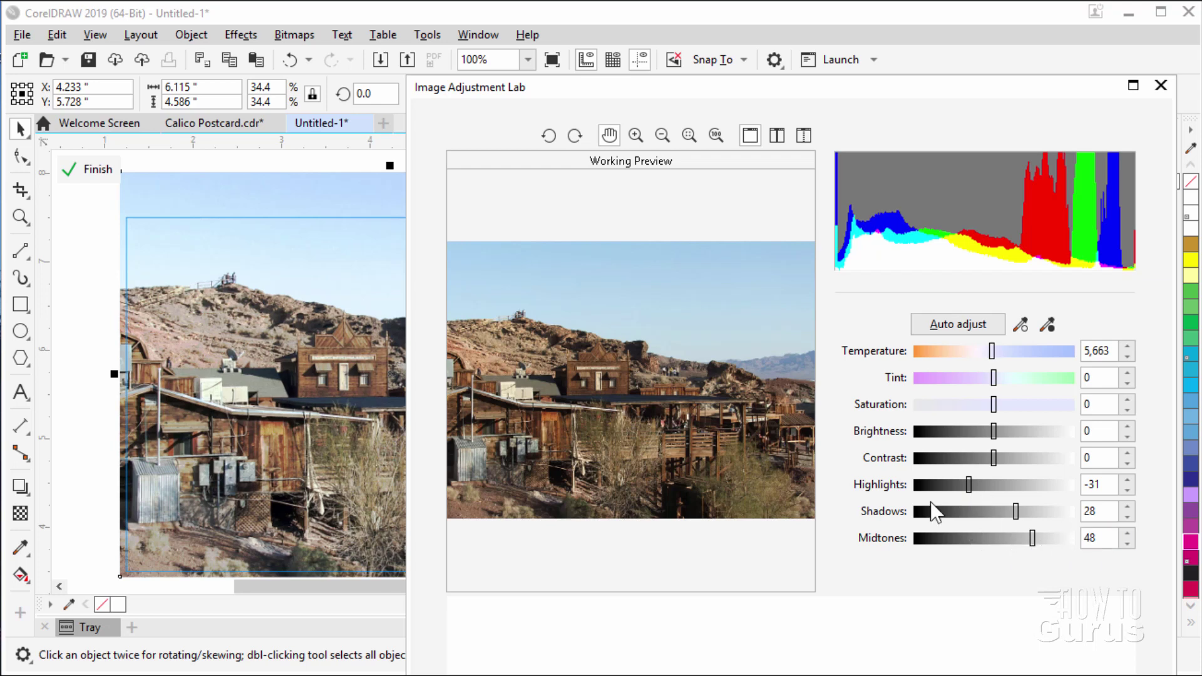
drag(1015, 515, 970, 486)
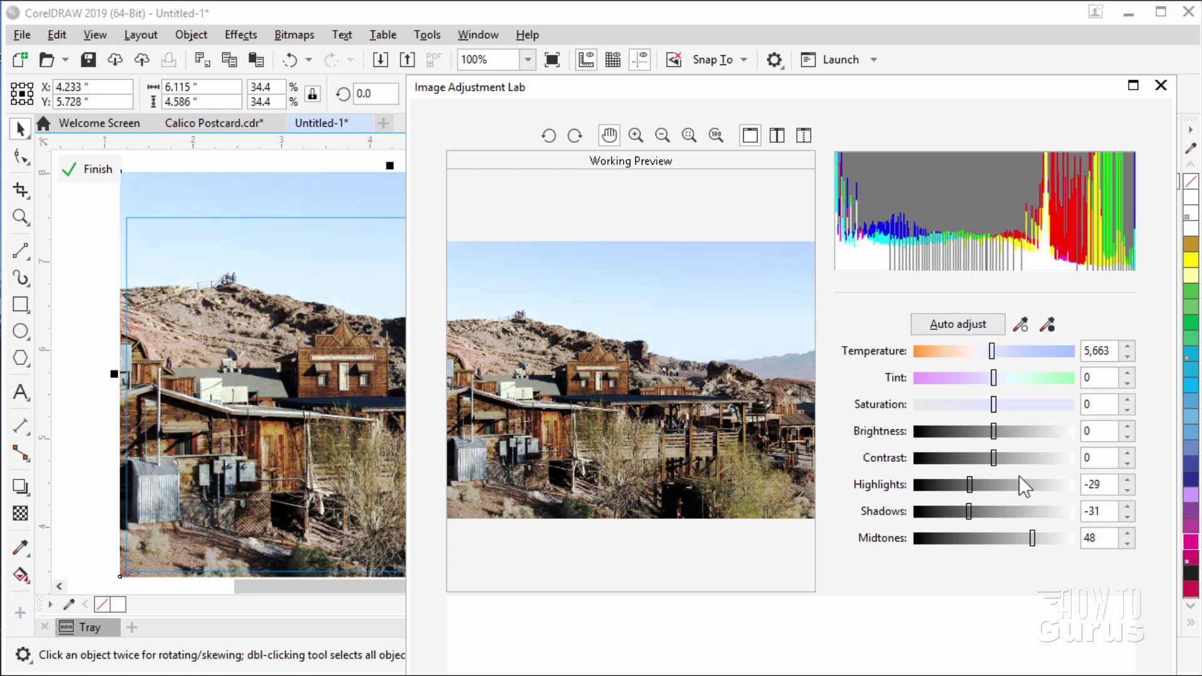
drag(996, 457, 988, 457)
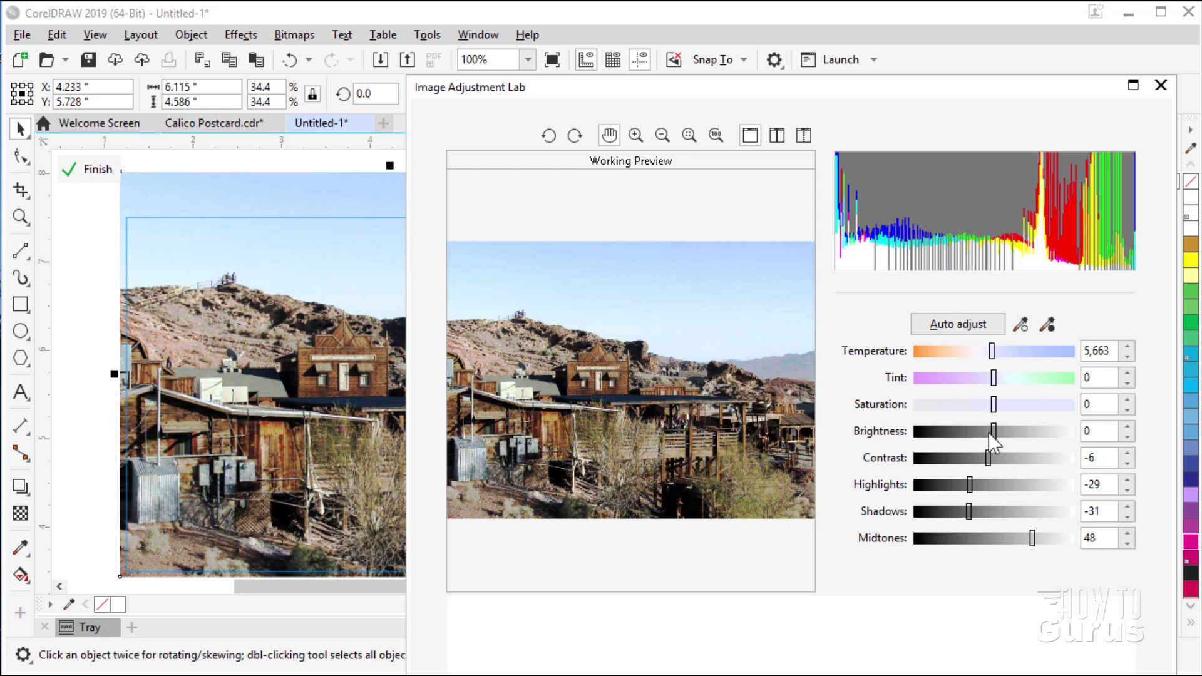
drag(990, 456, 985, 453)
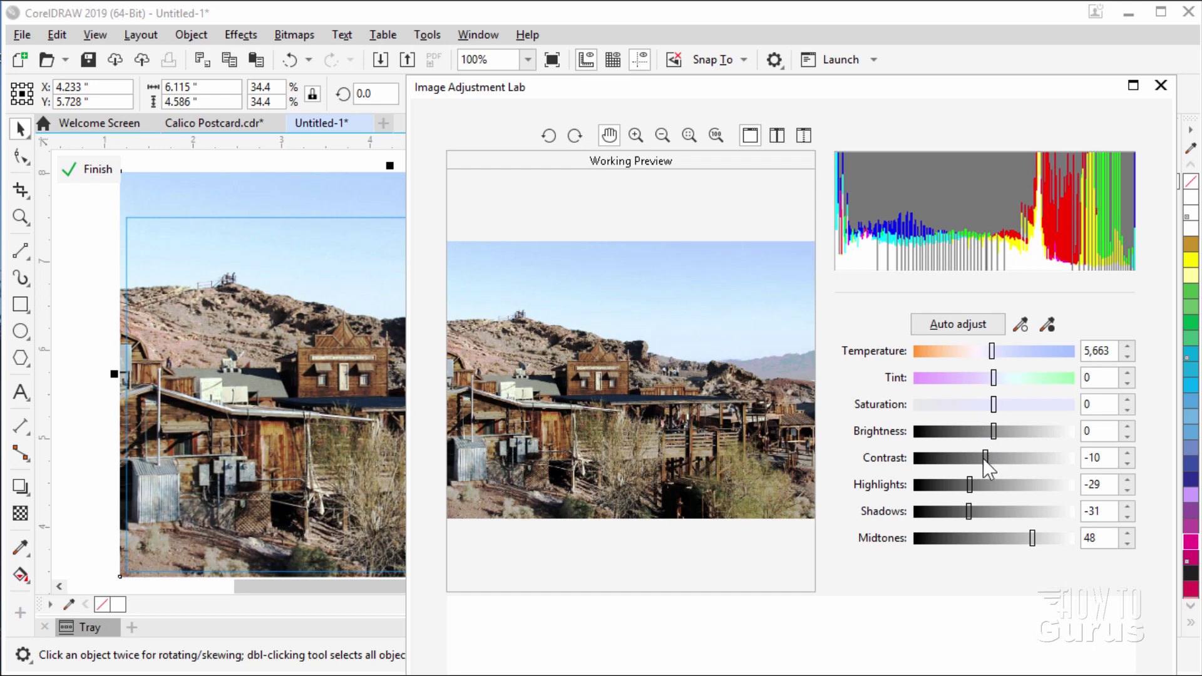
drag(983, 458, 978, 457)
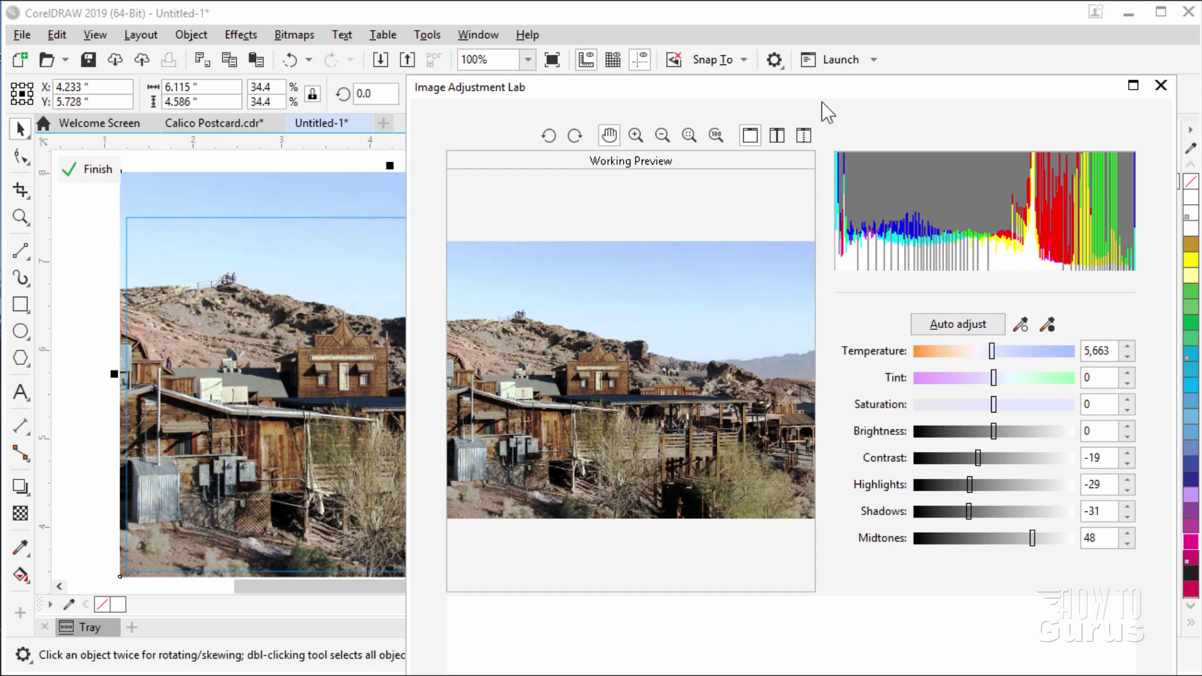
drag(822, 102, 685, 13)
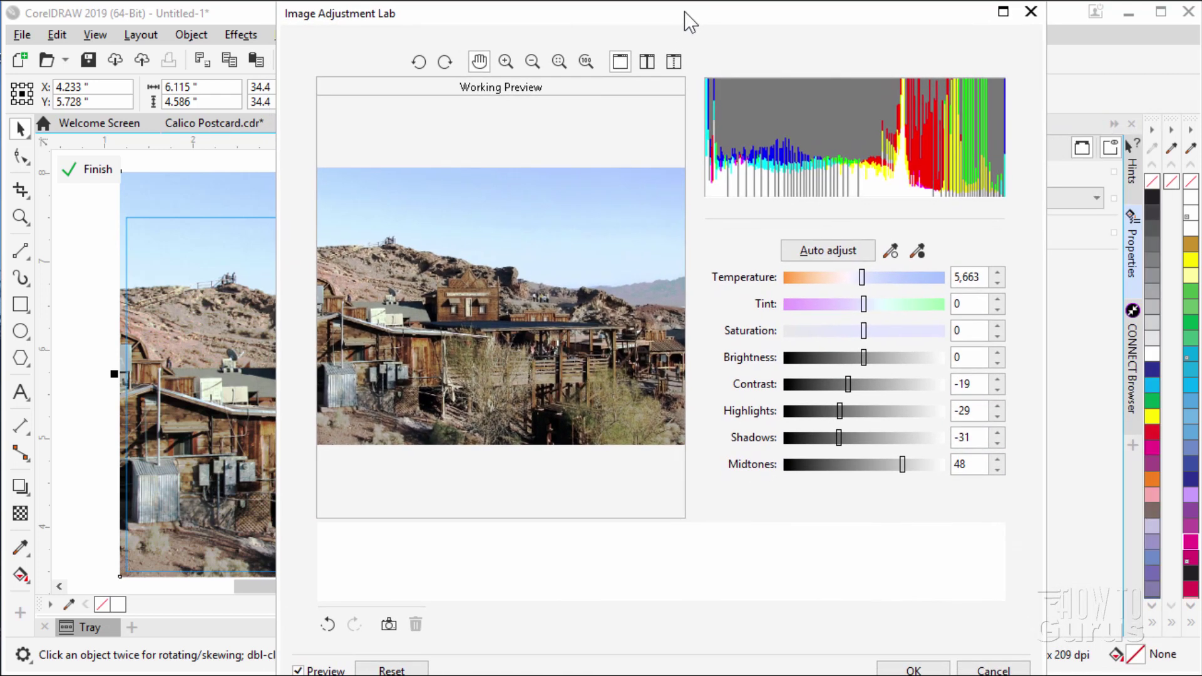
click(914, 669)
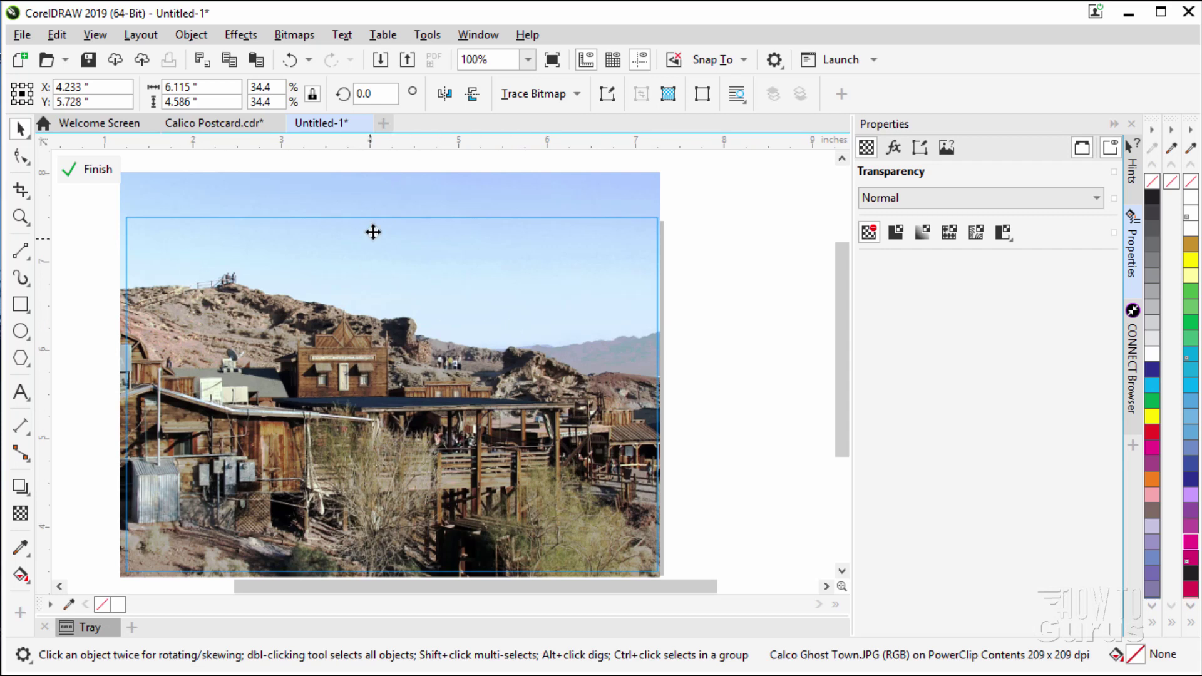
Apply a fountain transparency to the ghost town photo inside the frame
click(377, 186)
click(354, 183)
click(922, 231)
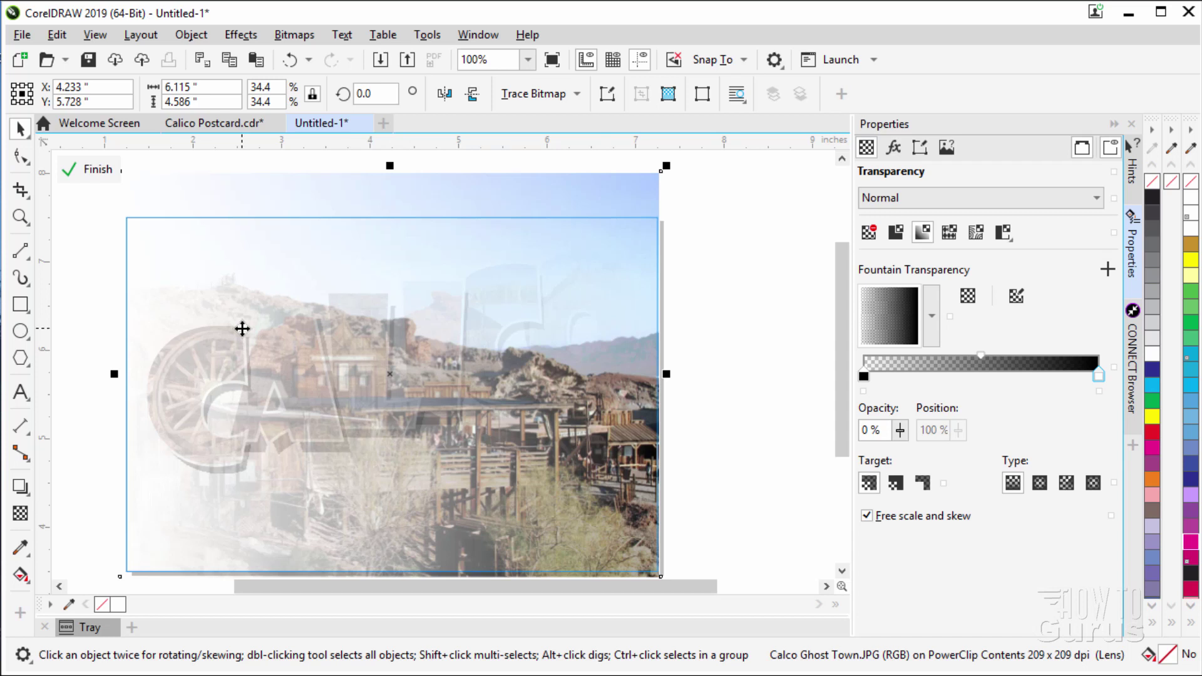
Run the photo's transparency vertically at about 90°, fully transparent at the postcard's bottom and opaque near its top, and finish editing the frame
click(22, 513)
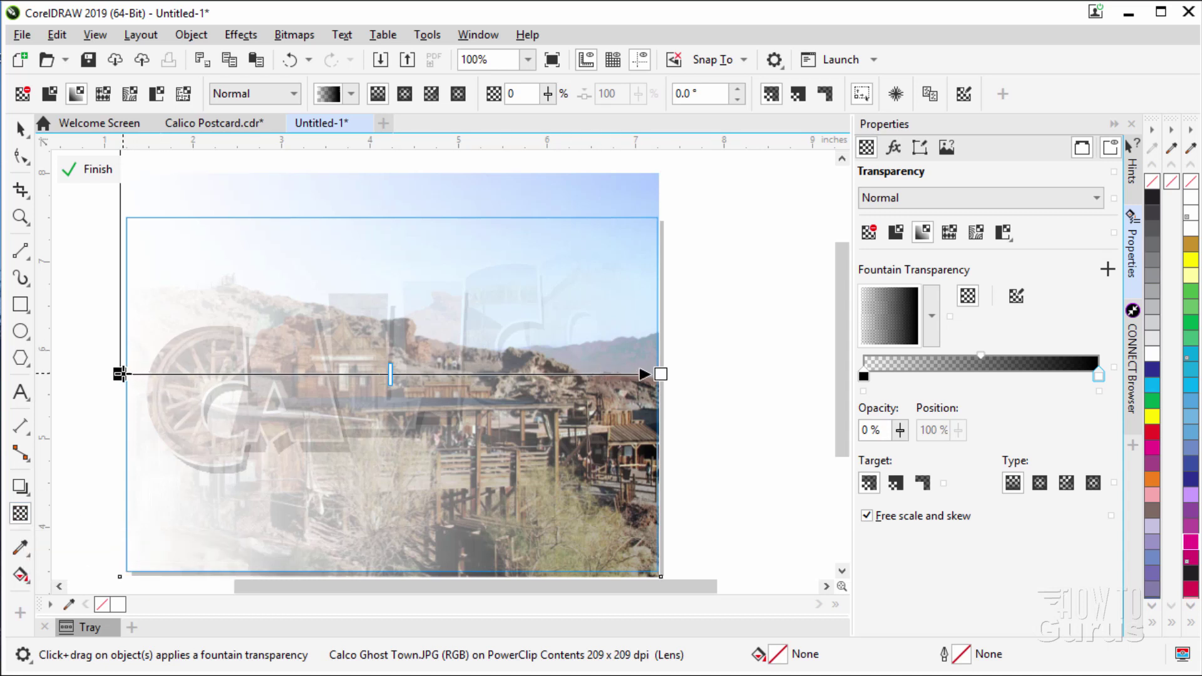
drag(119, 374, 392, 569)
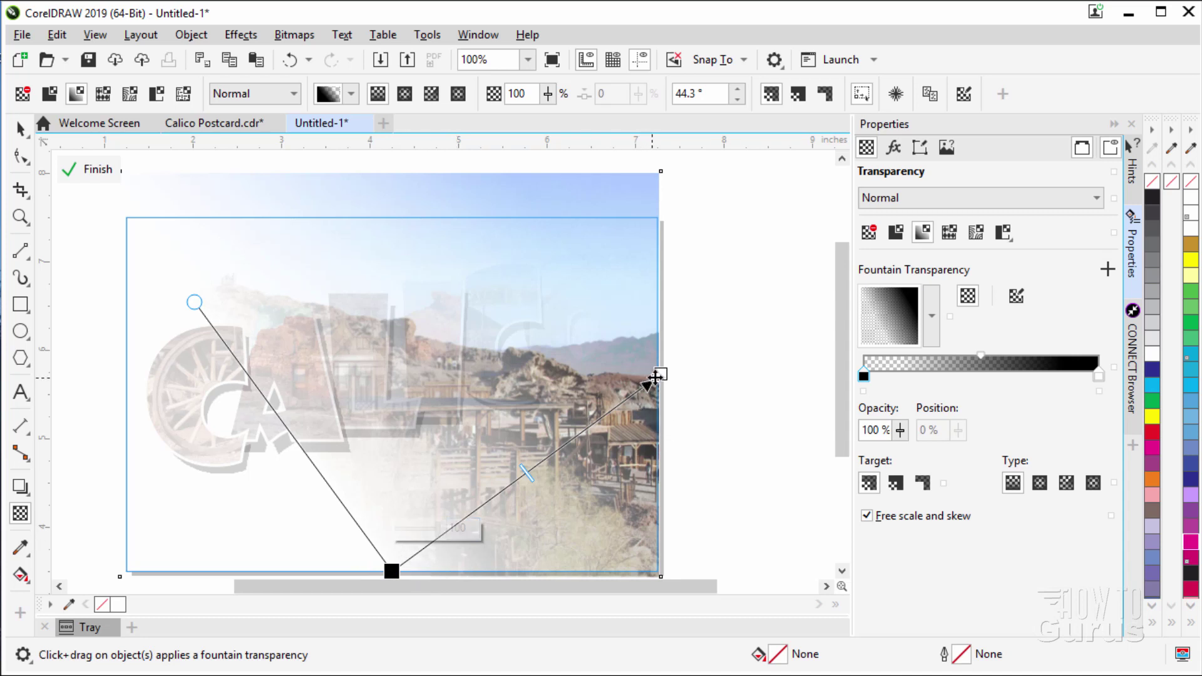
drag(658, 374, 611, 353)
drag(451, 303, 391, 217)
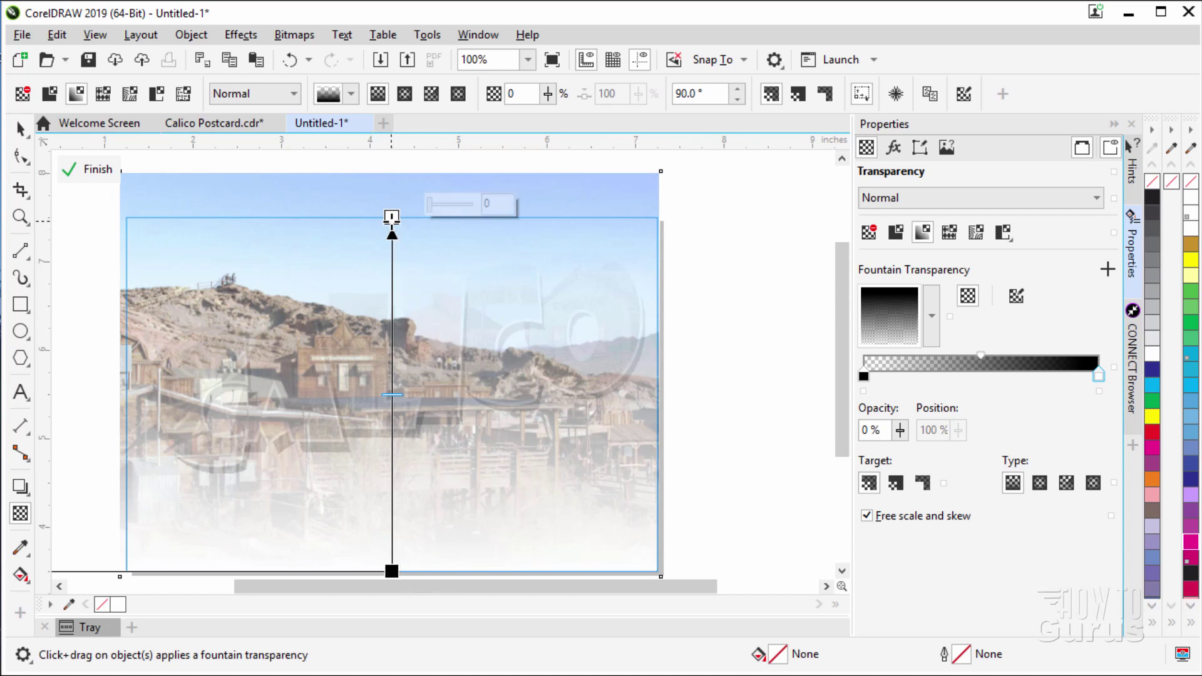
drag(391, 217, 390, 253)
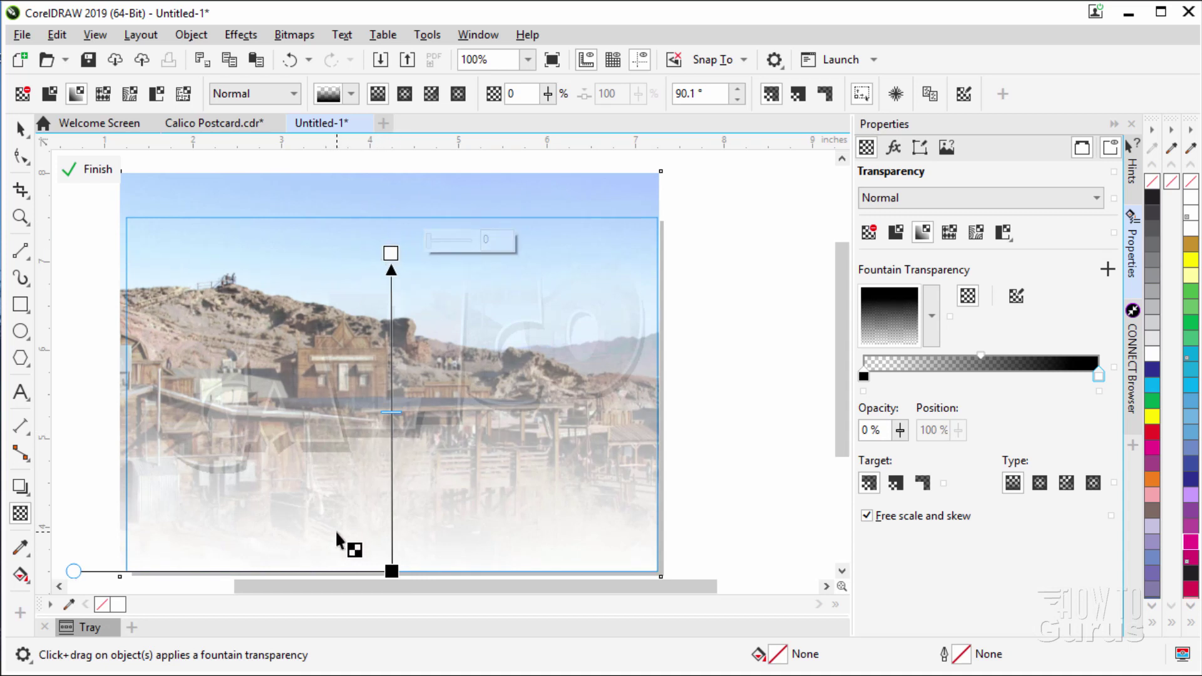
click(85, 273)
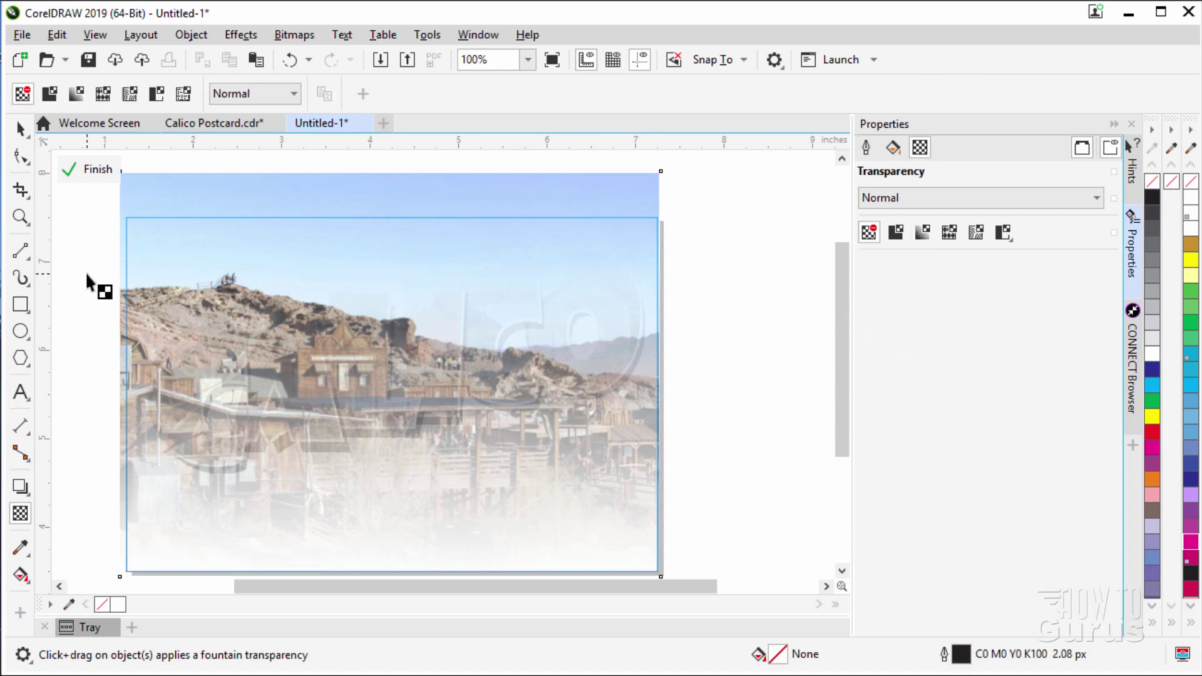
click(91, 171)
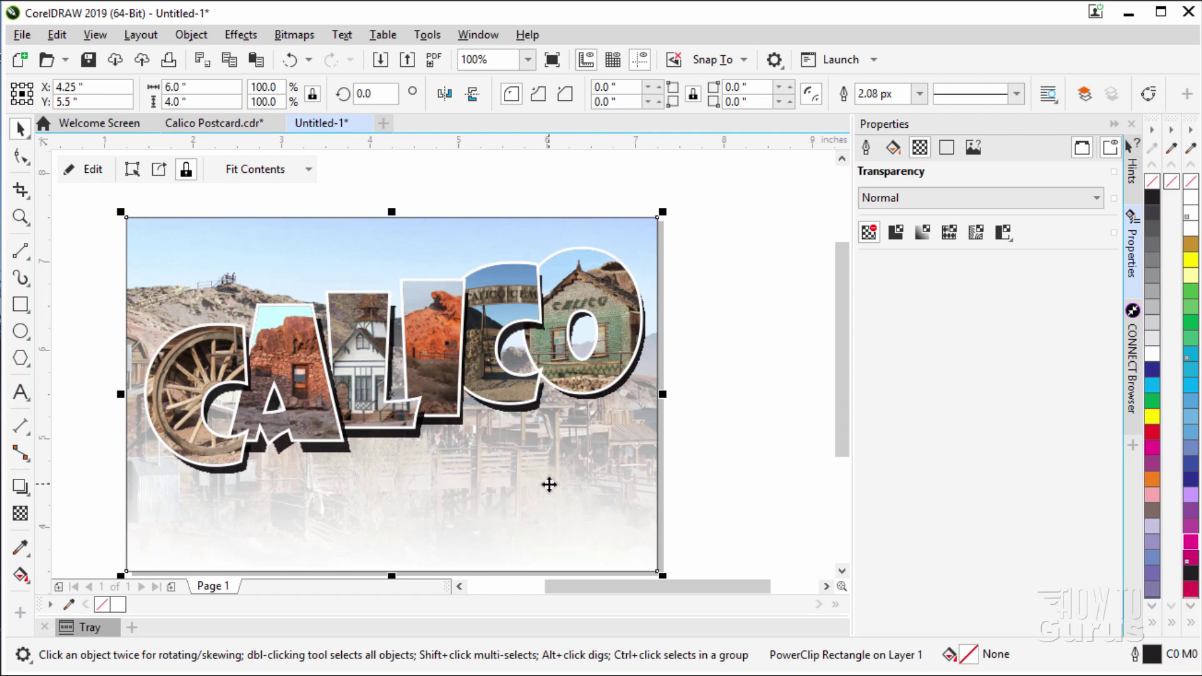
Add the artistic text "ghosttown" in the blank area to the right of the postcard
drag(839, 347, 839, 381)
scroll(613, 531, down, 1)
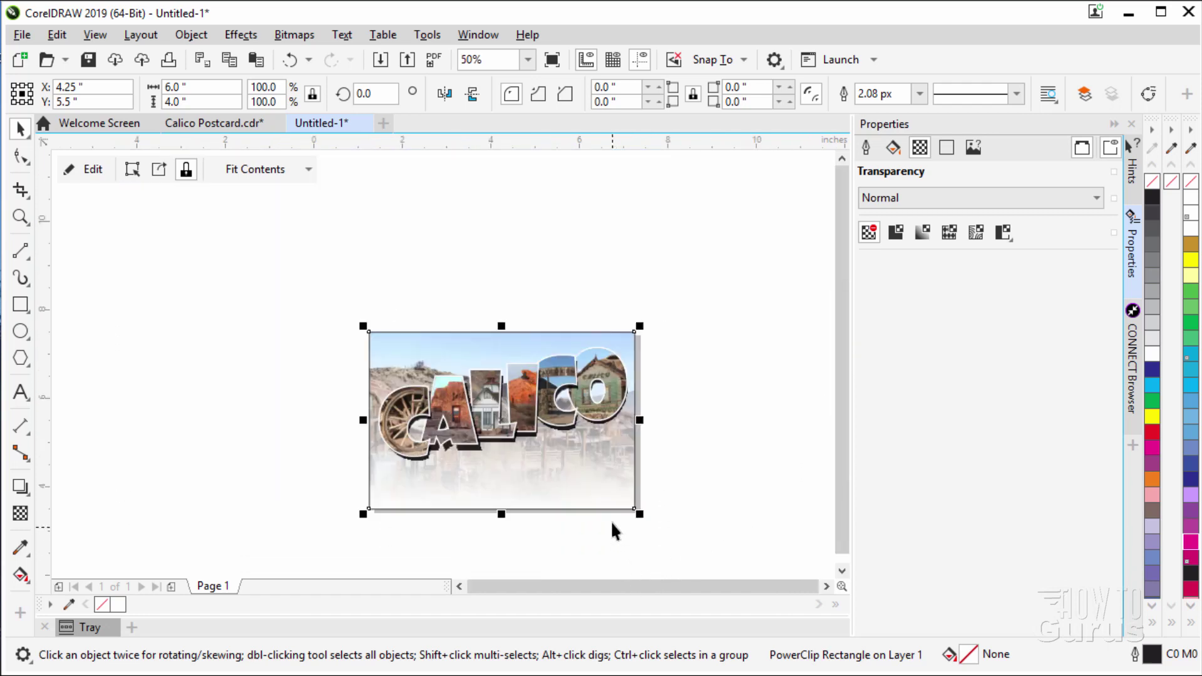
scroll(612, 531, up, 1)
drag(630, 586, 673, 589)
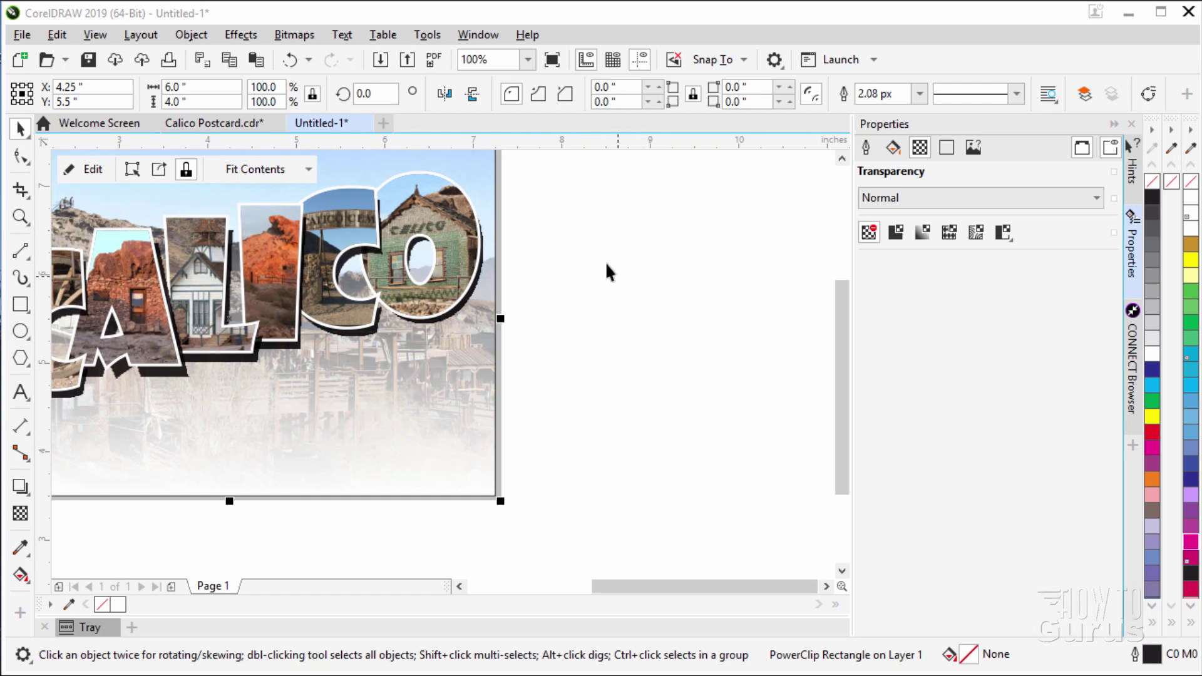
click(22, 391)
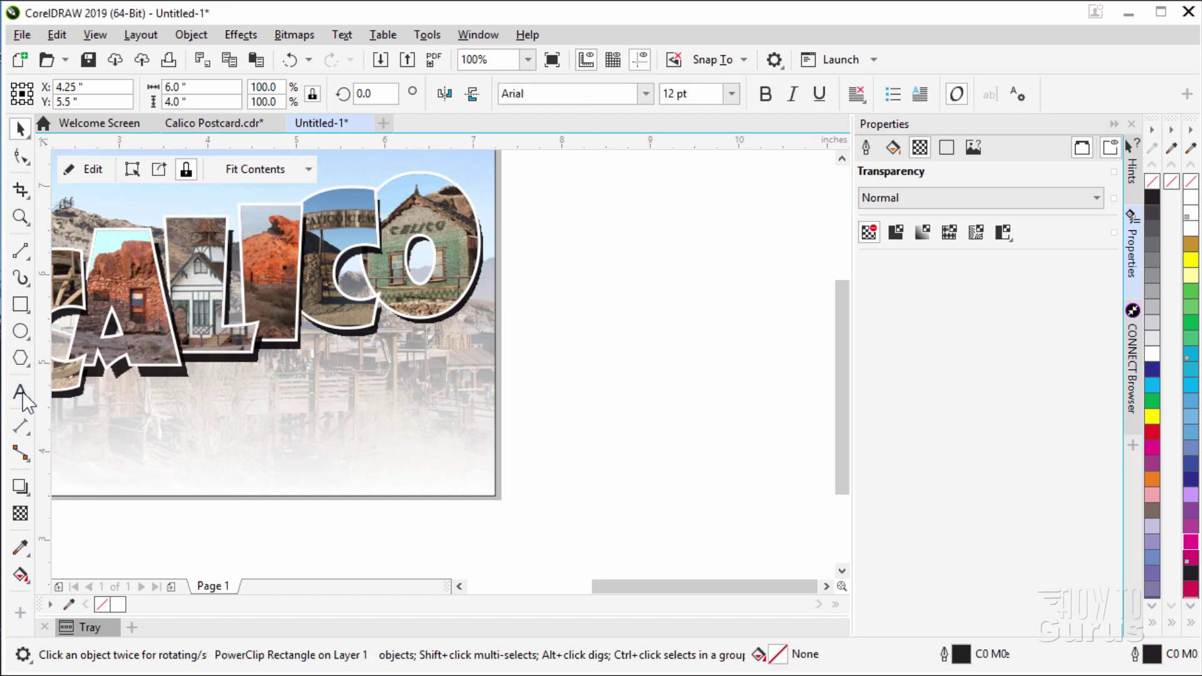
click(584, 237)
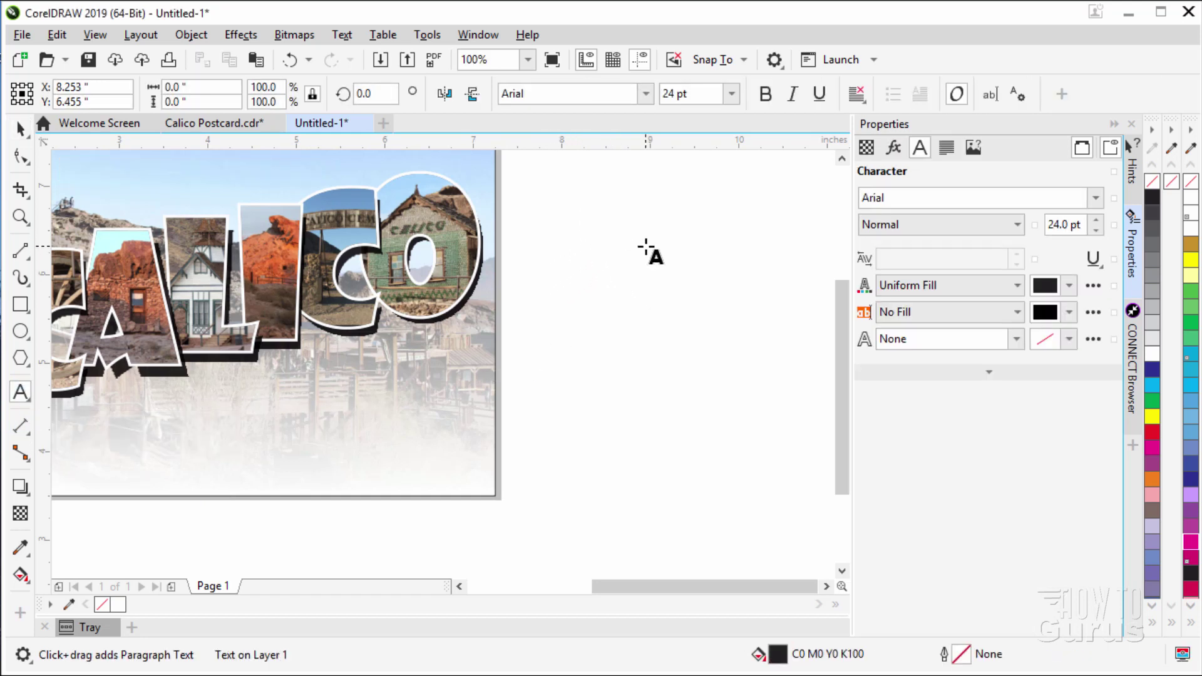
text(ghos)
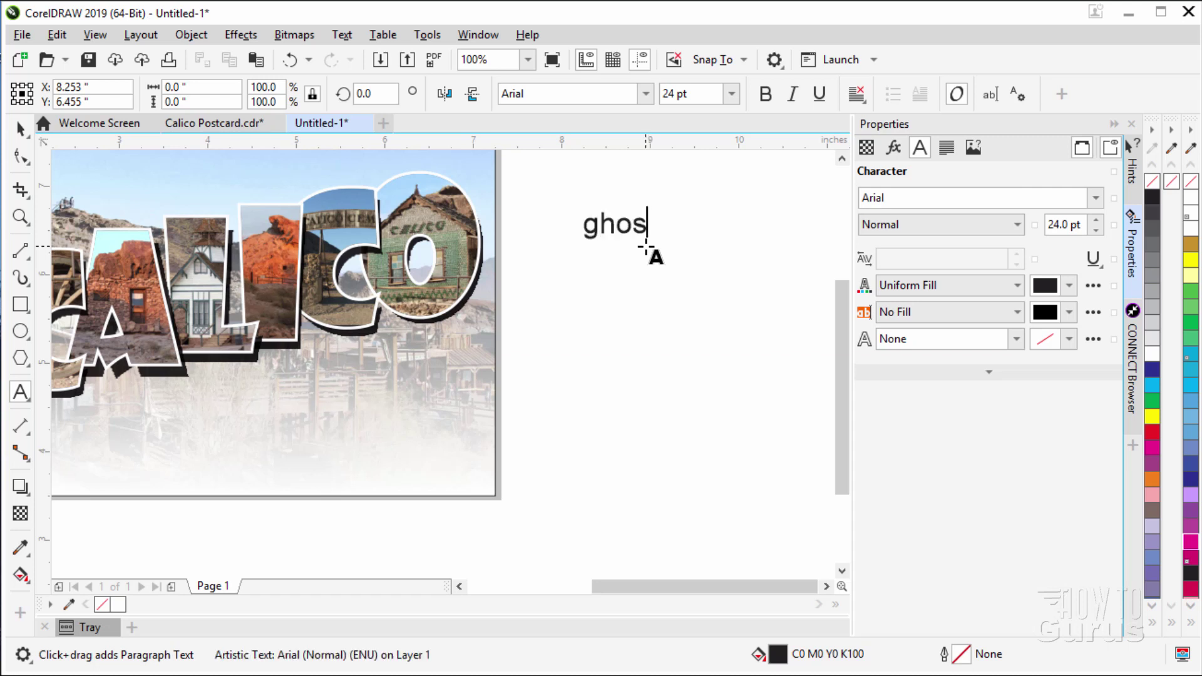
text(ttownh)
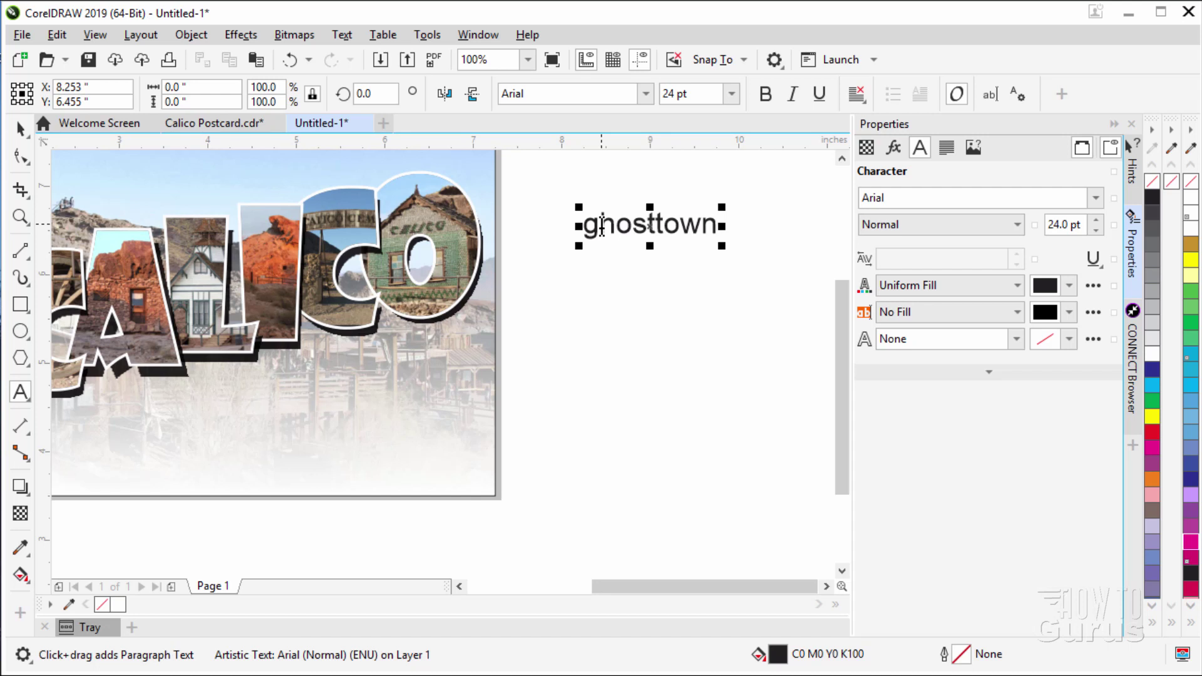
Set the "ghosttown" text to Mesquite Std at 60 pt and move it slightly within the blank area beside the postcard
double_click(602, 227)
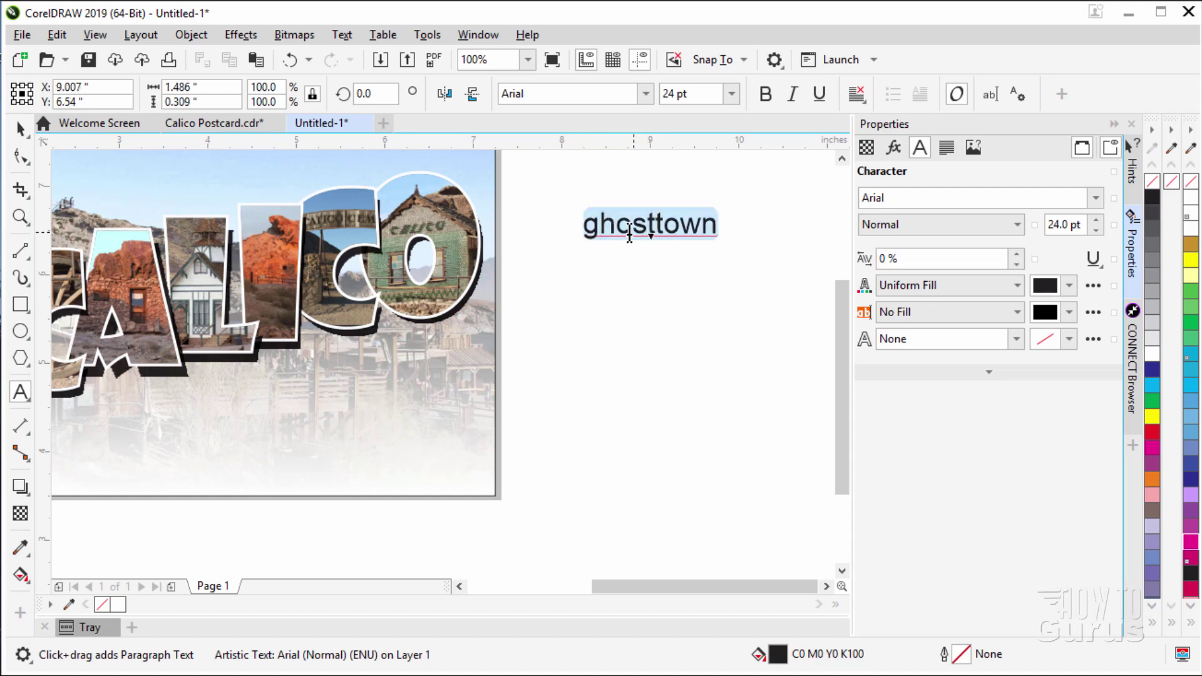
click(646, 94)
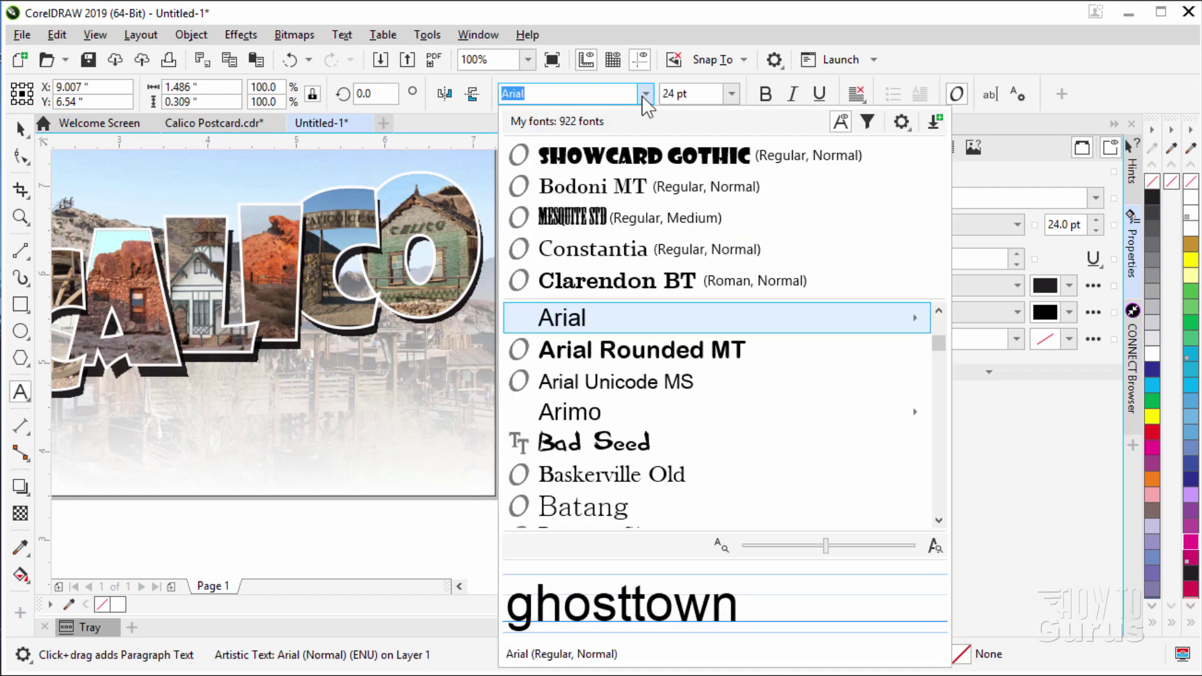
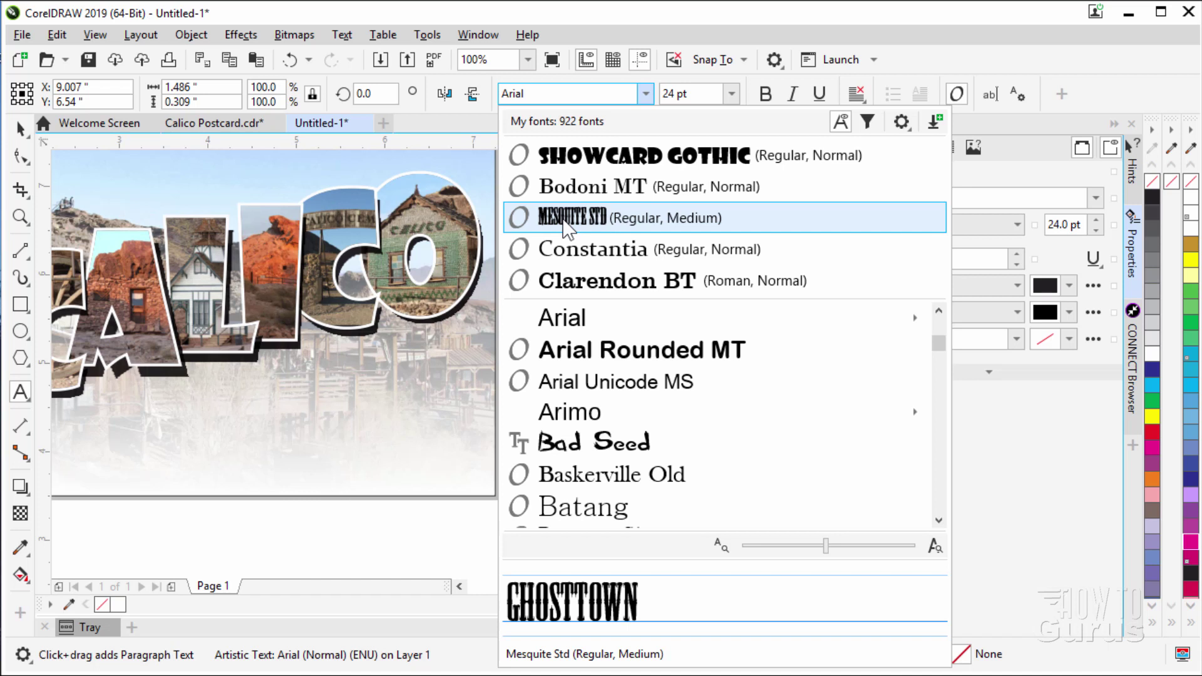
click(564, 221)
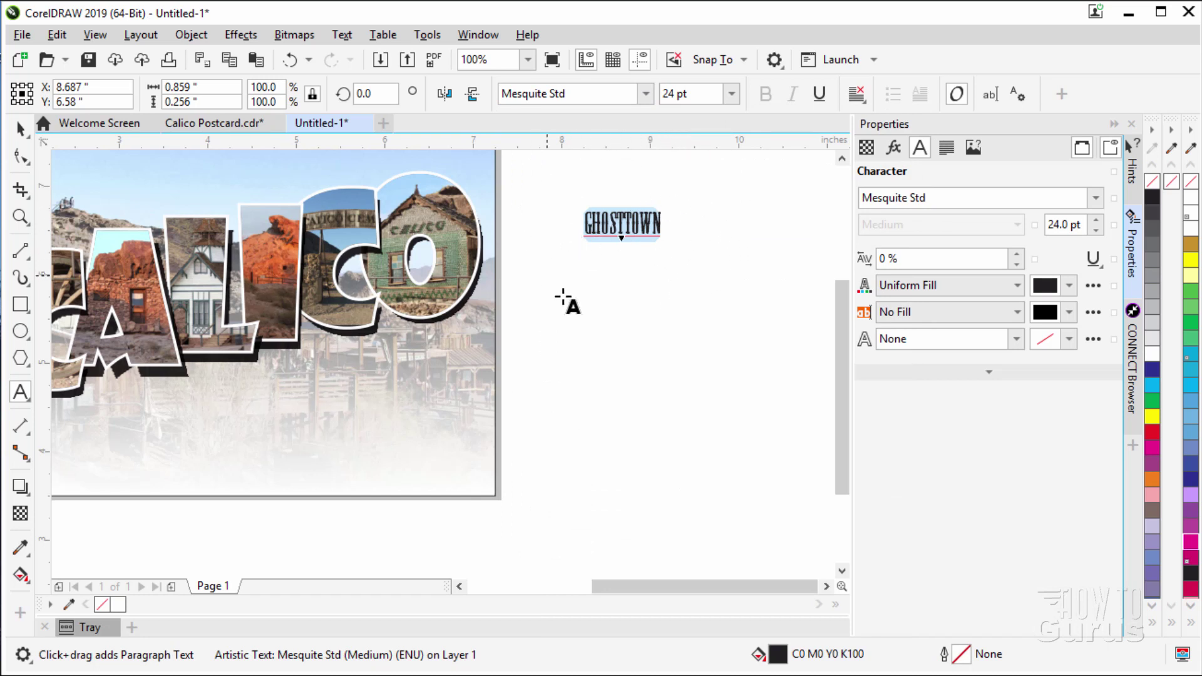
click(670, 96)
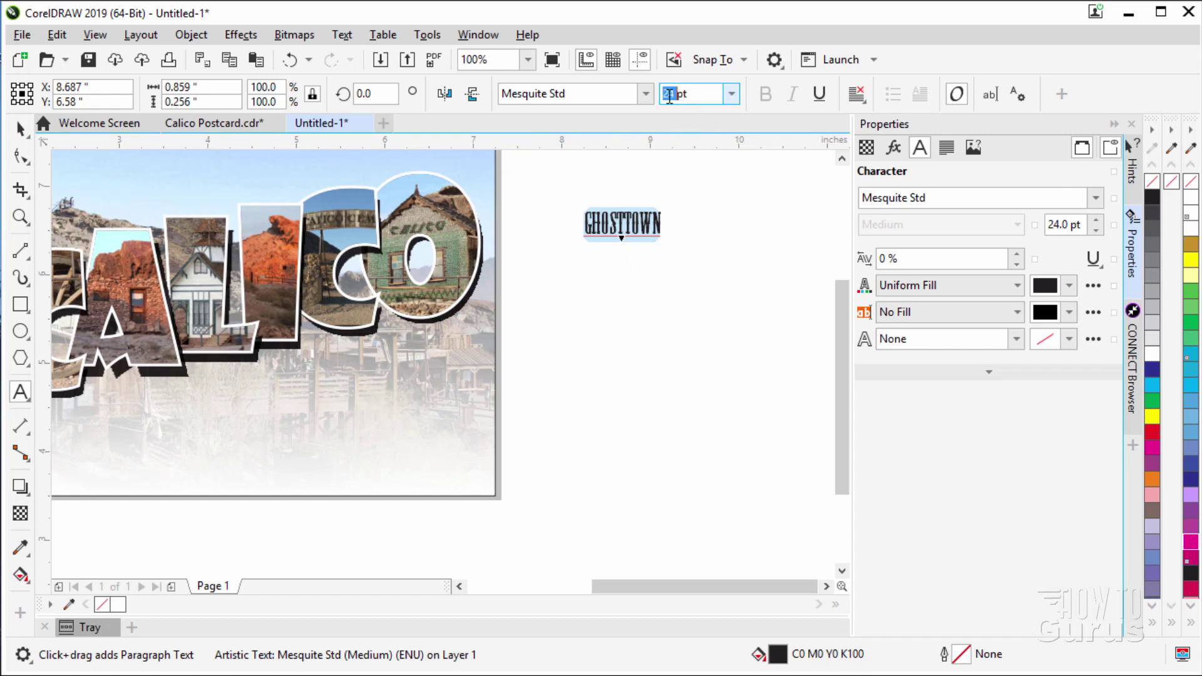
key(Return)
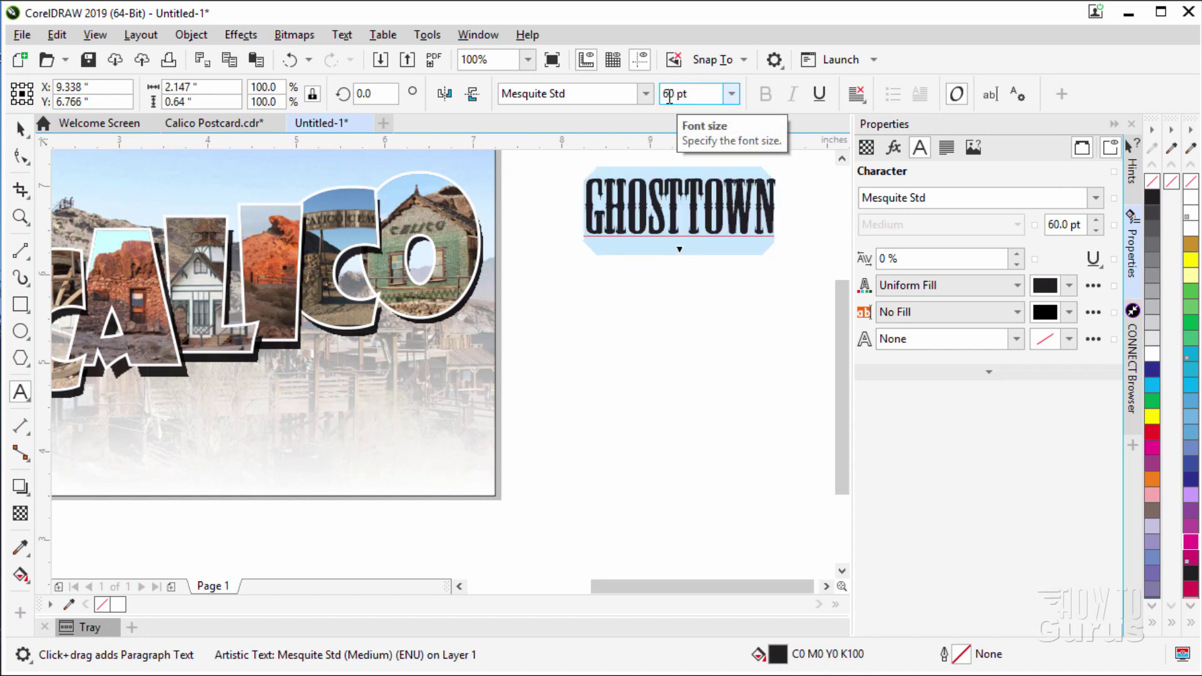
click(21, 130)
mouse_move(647, 228)
mouse_down()
mouse_move(635, 261)
mouse_move(632, 233)
mouse_up()
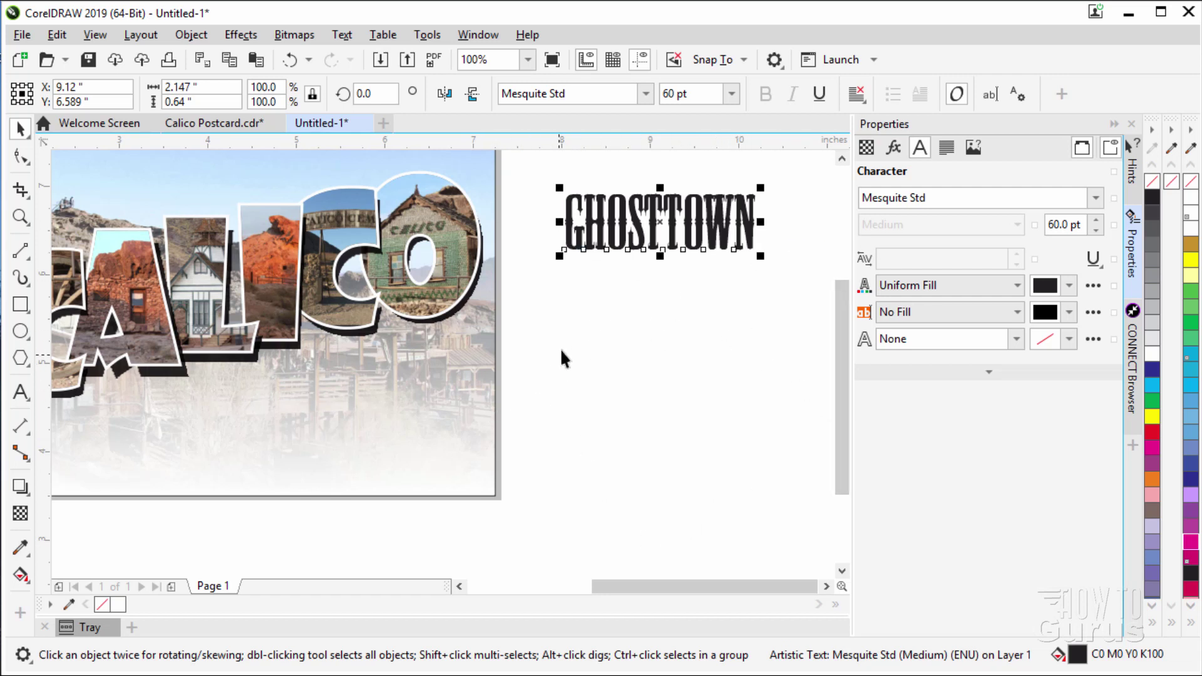
Draw an ellipse about 3.8 × 2.6 inches below the GHOSTTOWN text and shift it clear of the postcard
click(21, 332)
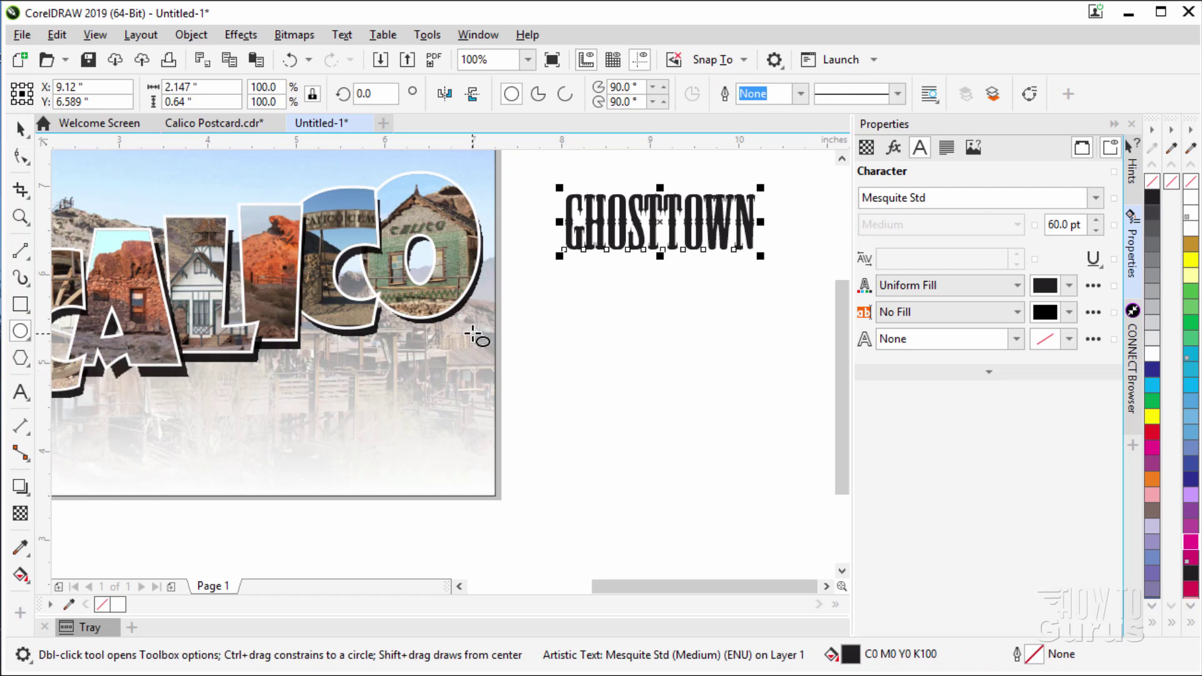
drag(473, 333, 808, 560)
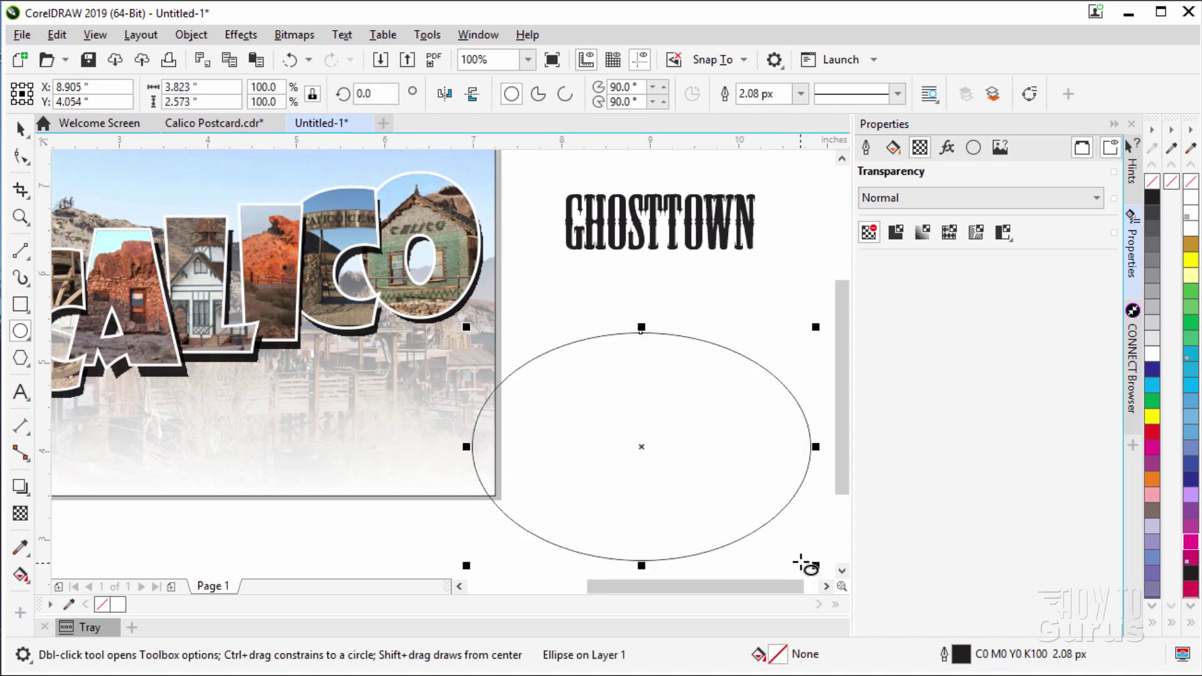
click(20, 128)
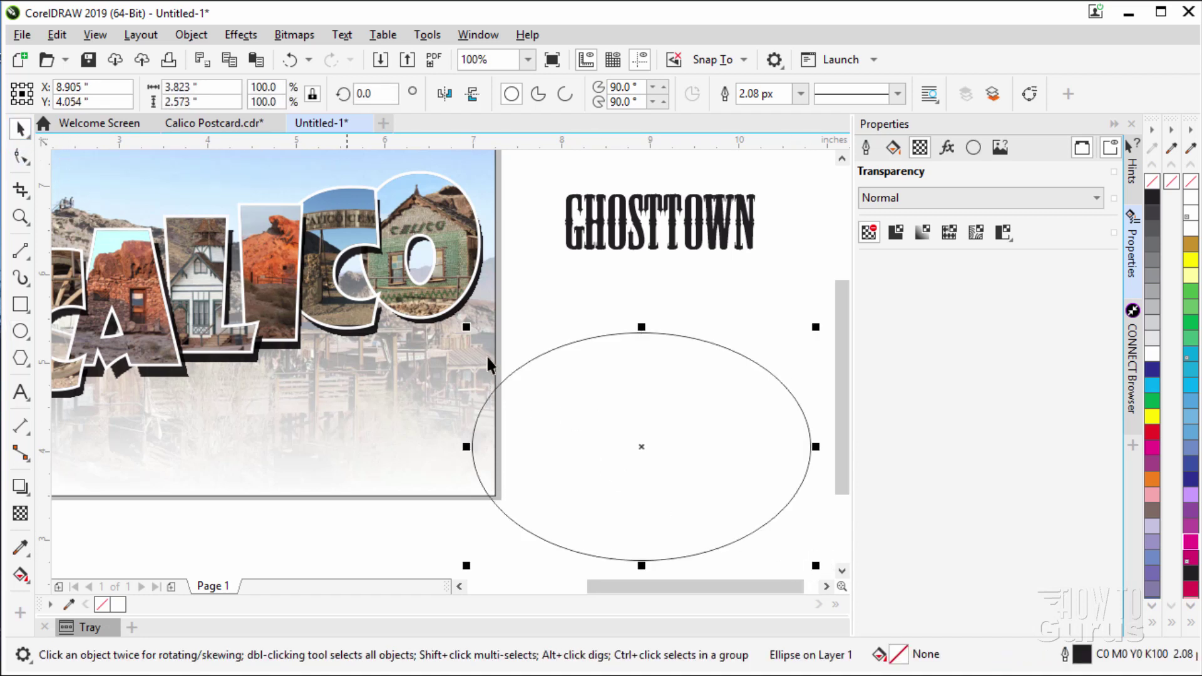
drag(641, 448, 697, 458)
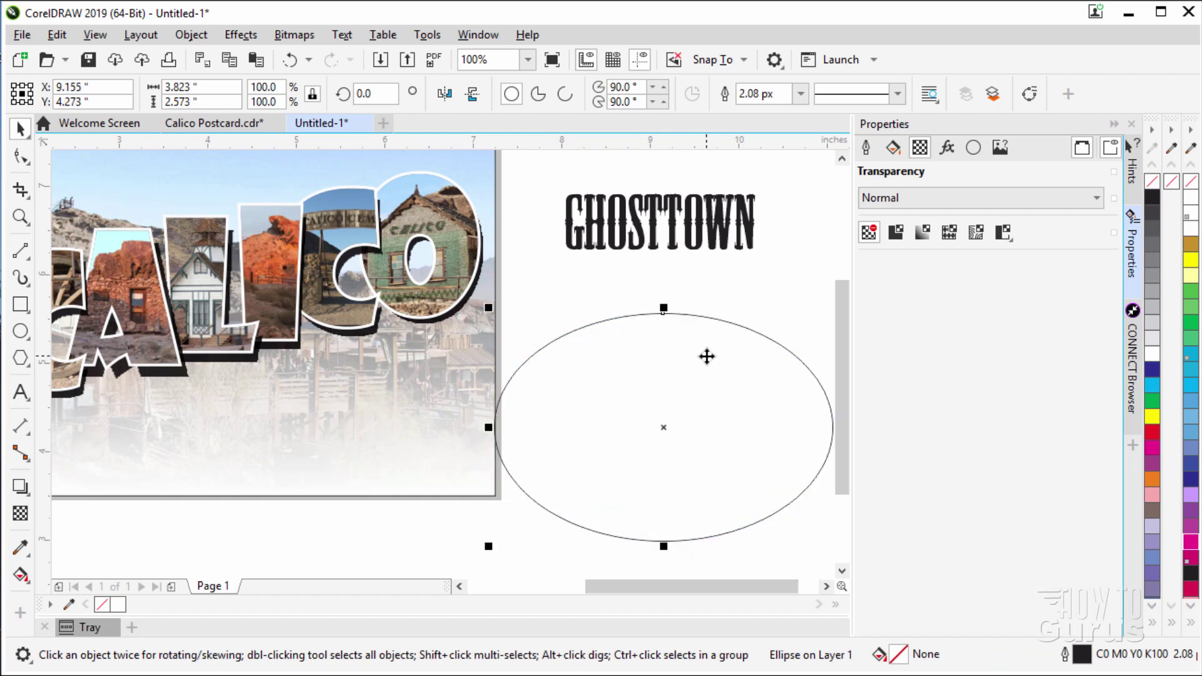
Copy the GHOSTTOWN text, paste it along the top of the ellipse as path text, and give it the orientation that keeps its letters upright
click(26, 395)
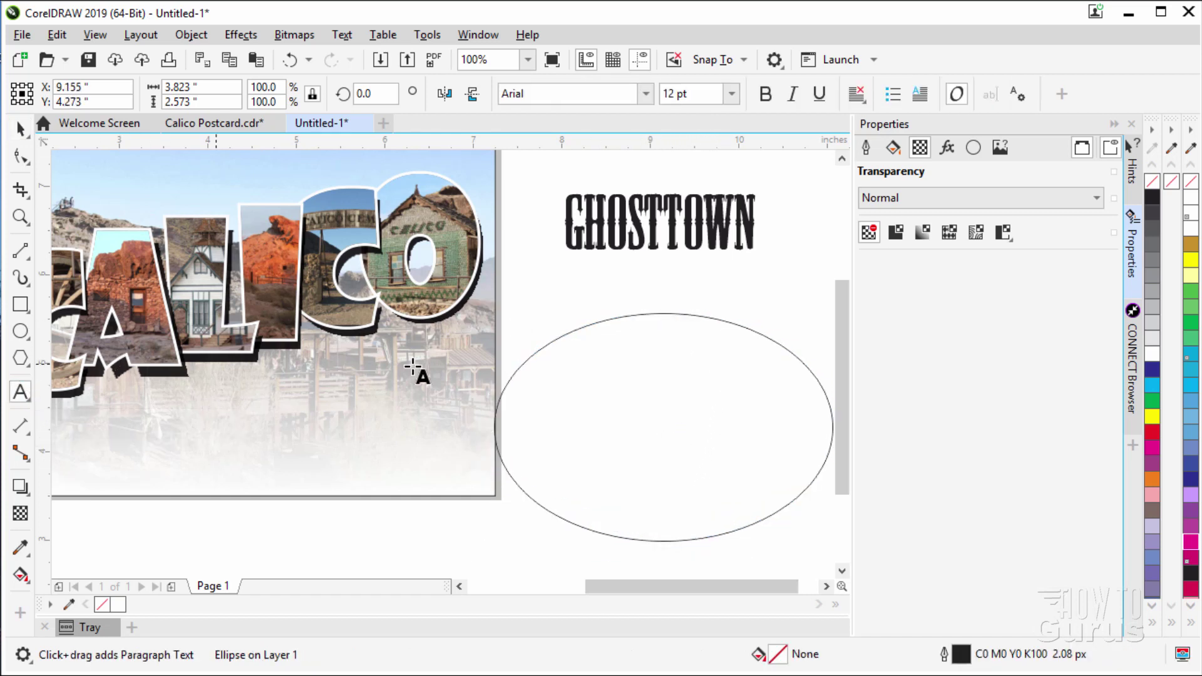
double_click(653, 225)
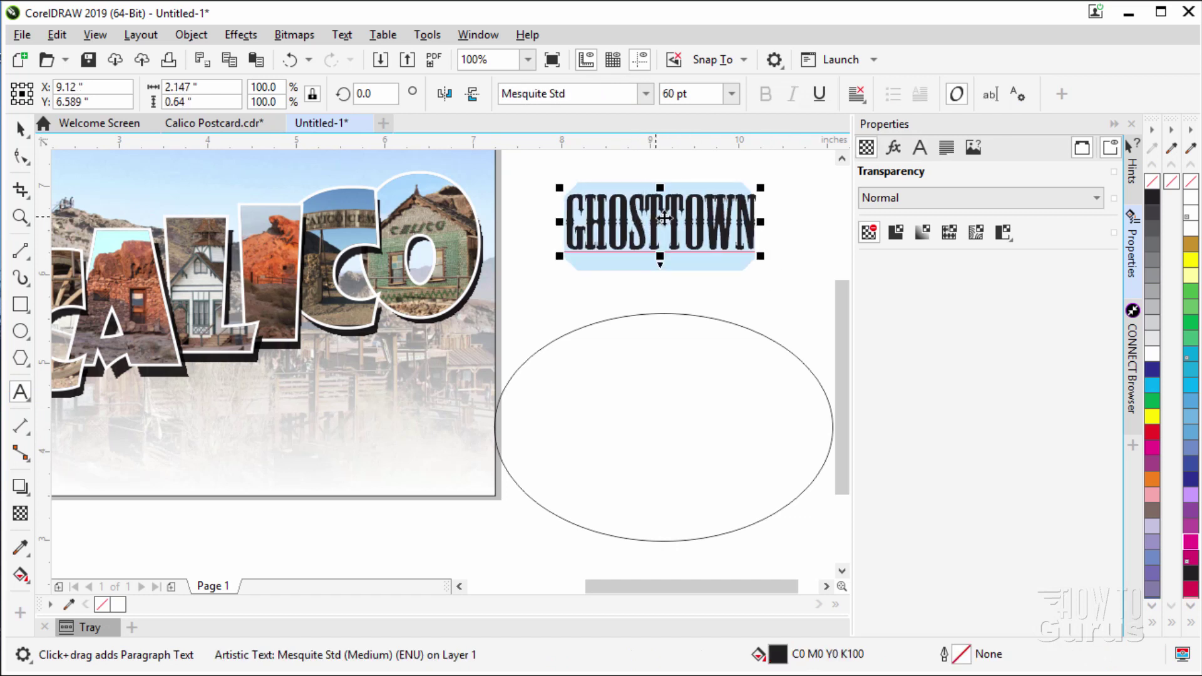
click(56, 34)
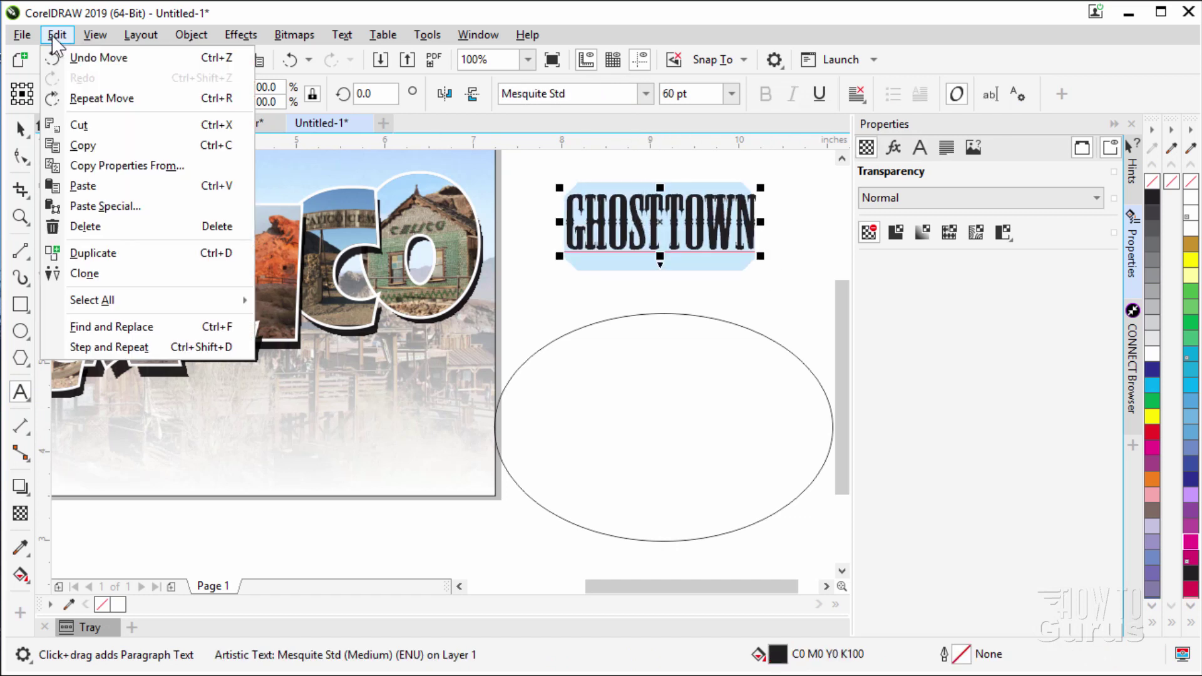
click(106, 144)
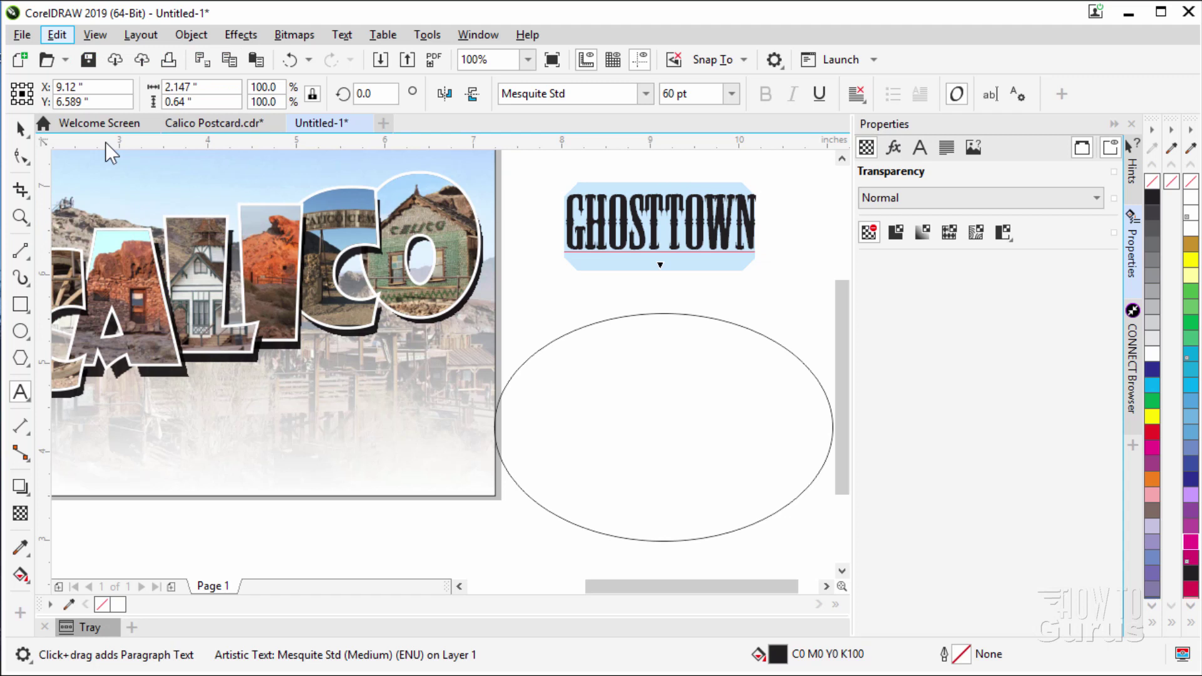
click(667, 316)
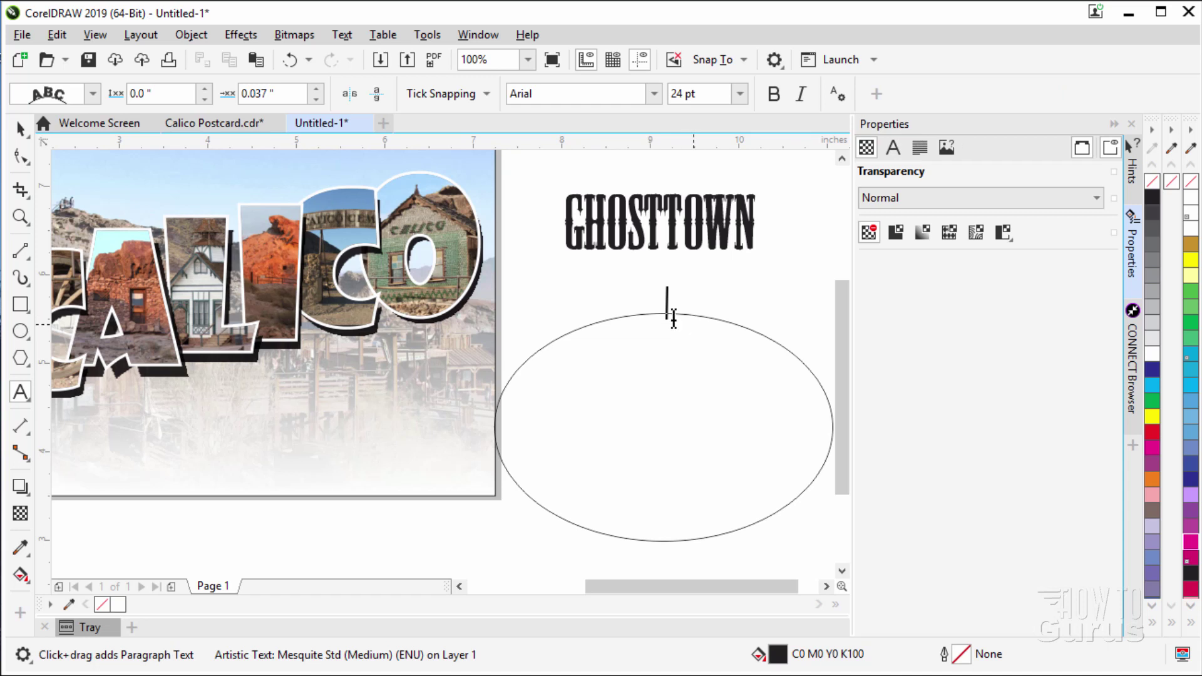
click(57, 35)
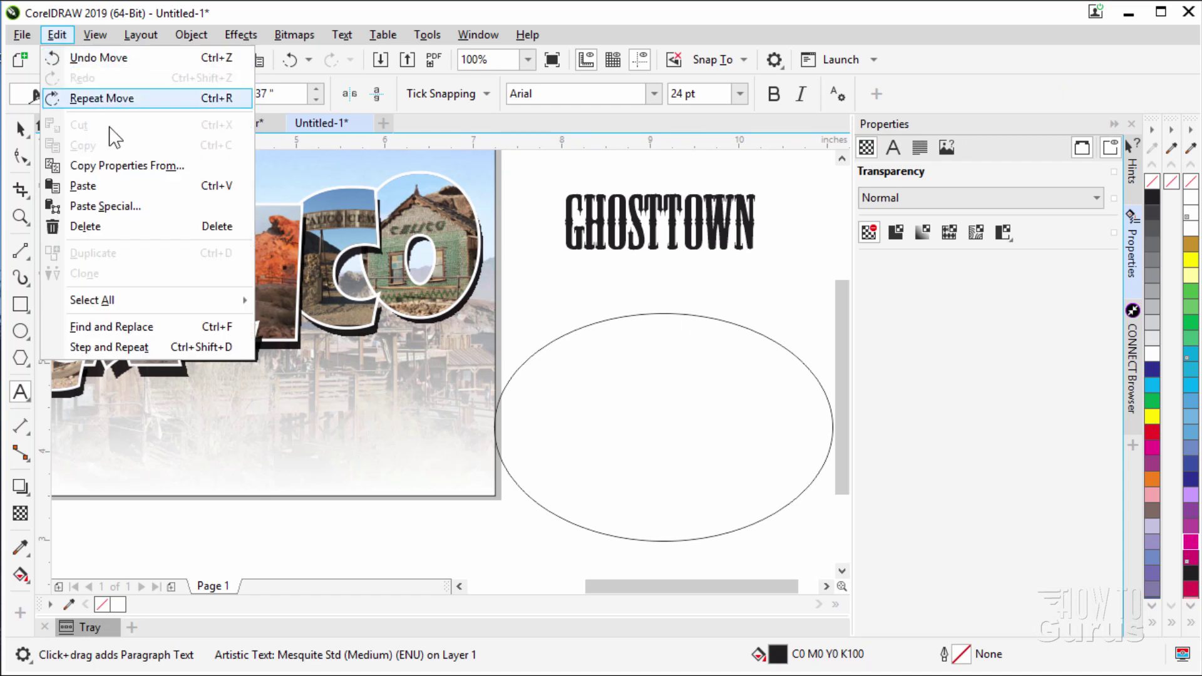
click(114, 184)
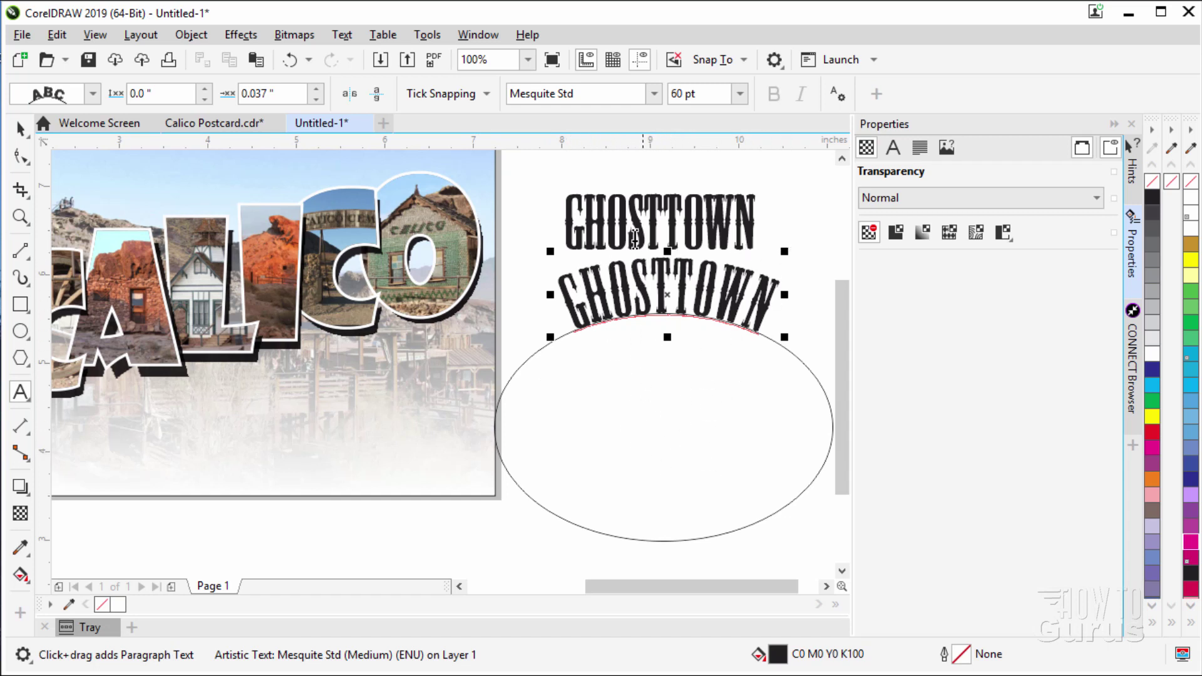
click(93, 93)
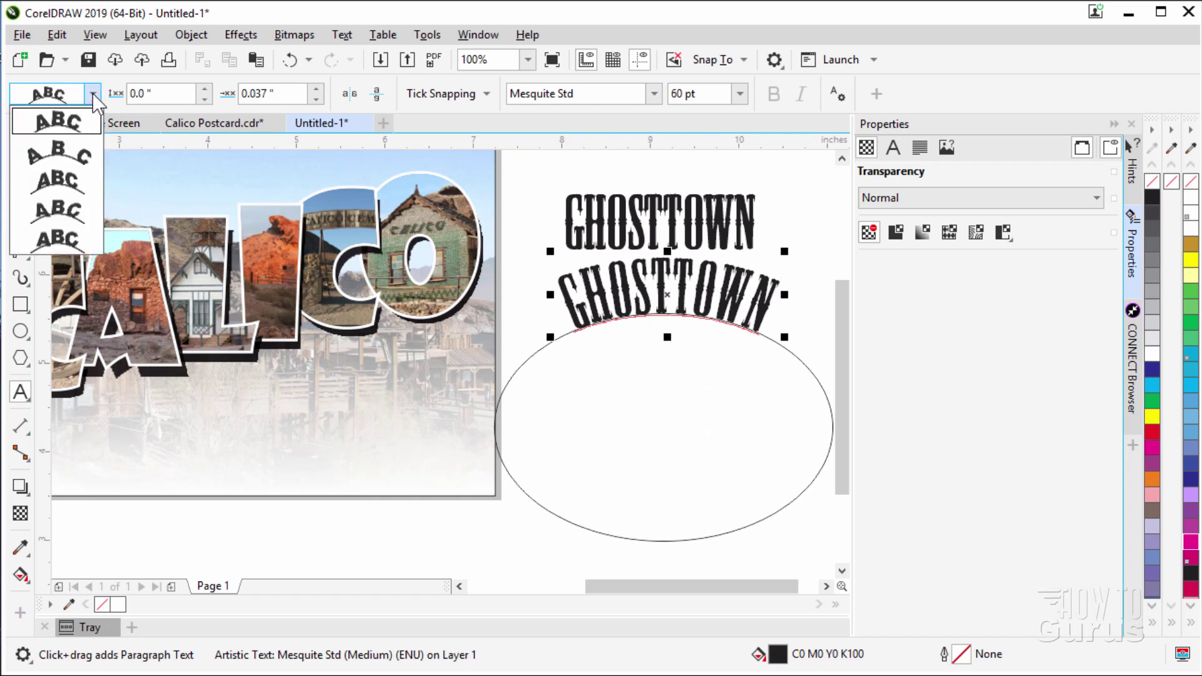
click(65, 182)
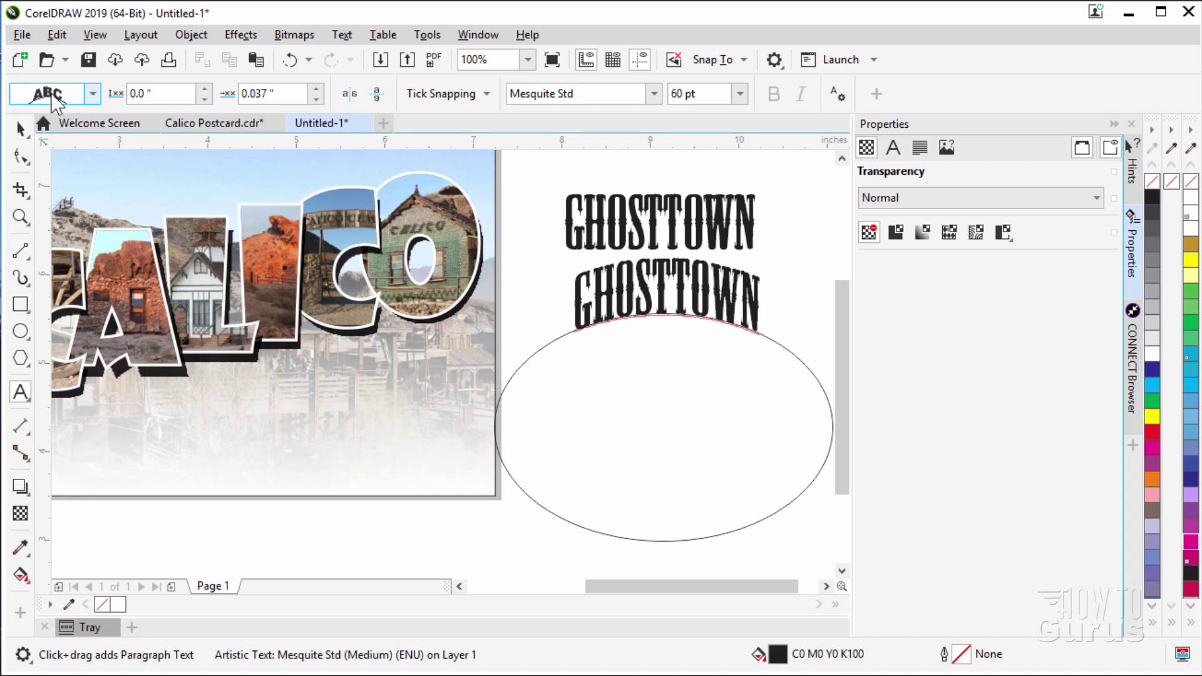
Try moving only the curved GHOSTTOWN text relative to the ellipse, and undo the move
double_click(660, 299)
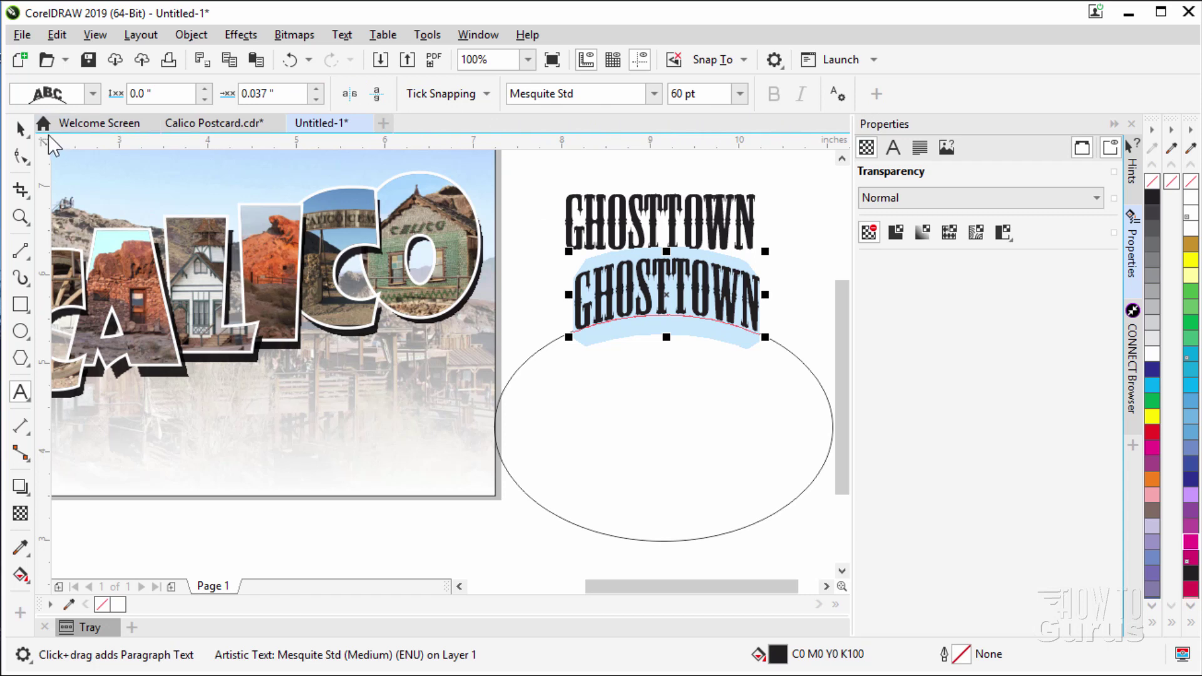
click(20, 128)
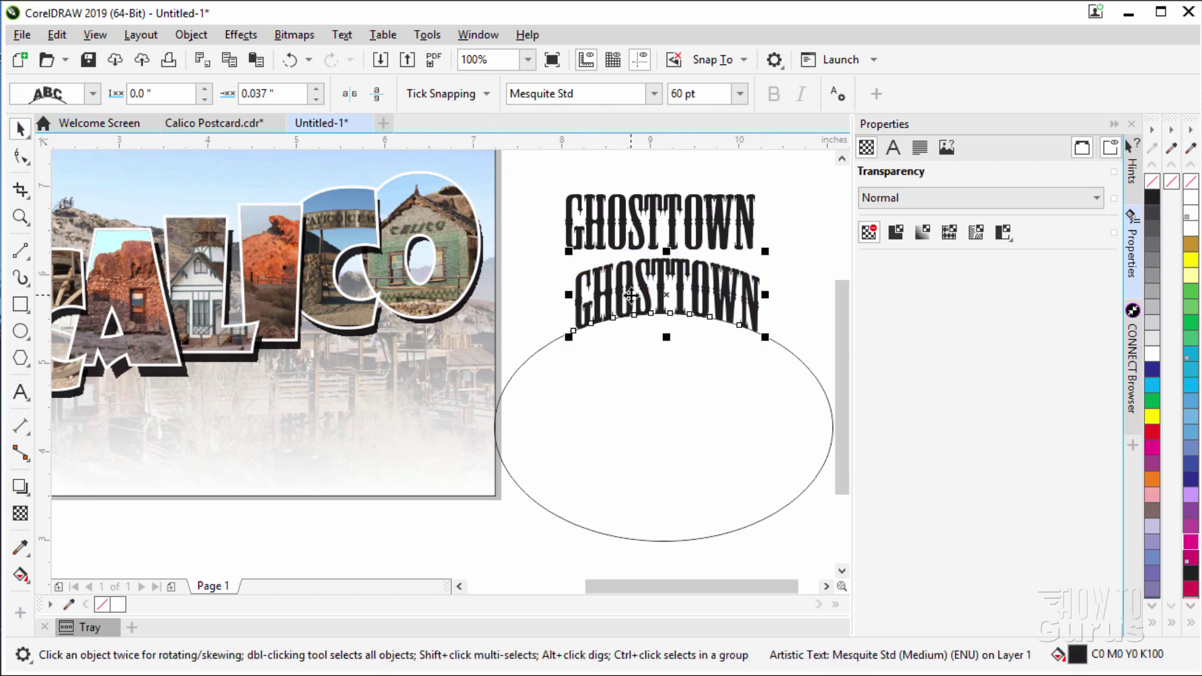
drag(630, 294, 664, 417)
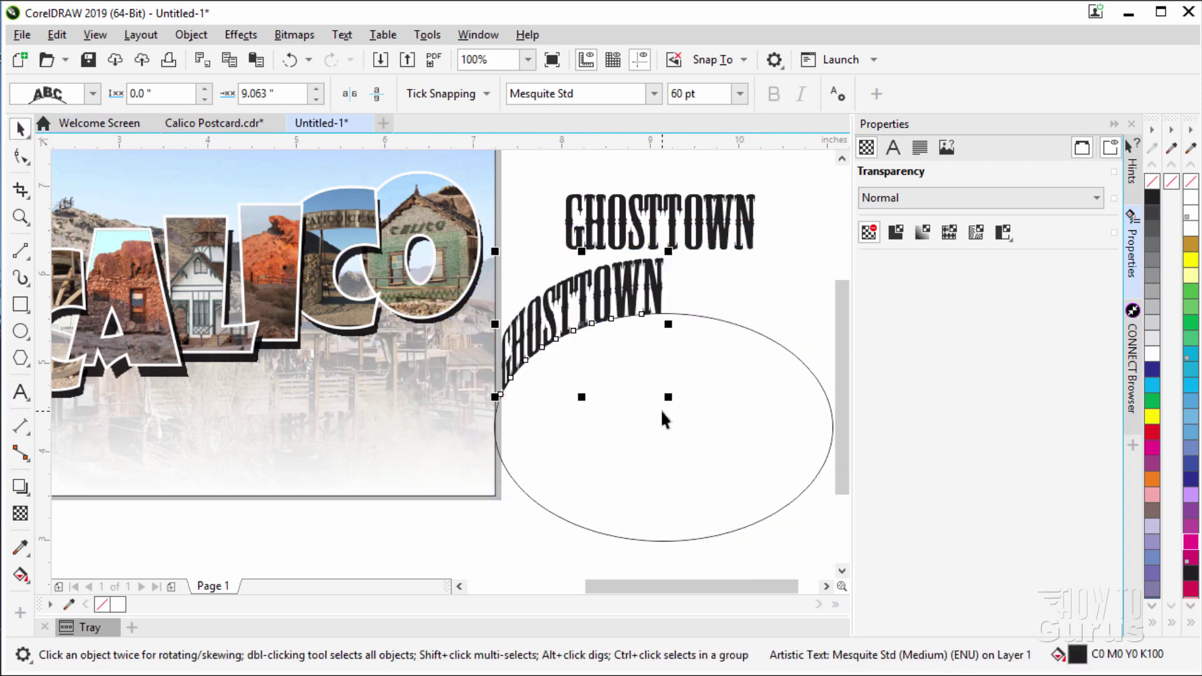
click(282, 61)
Move the ellipse together with its curved GHOSTTOWN text onto the faded lower part of the postcard, beneath the CALICO letters
click(706, 511)
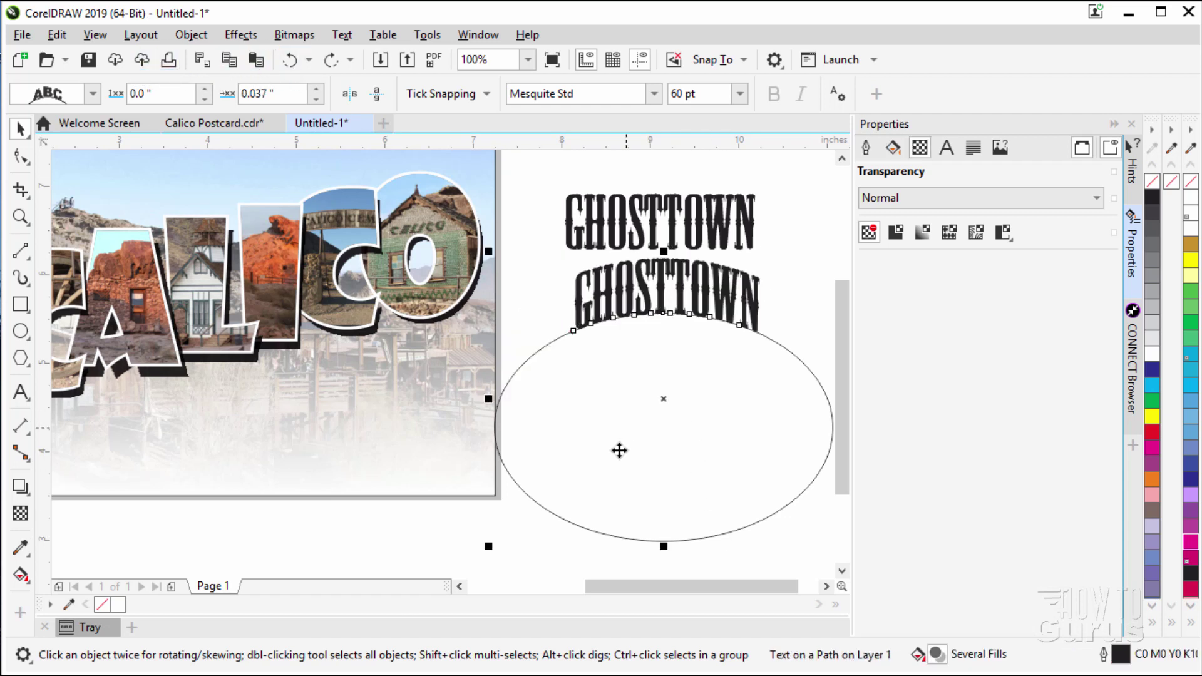
click(631, 497)
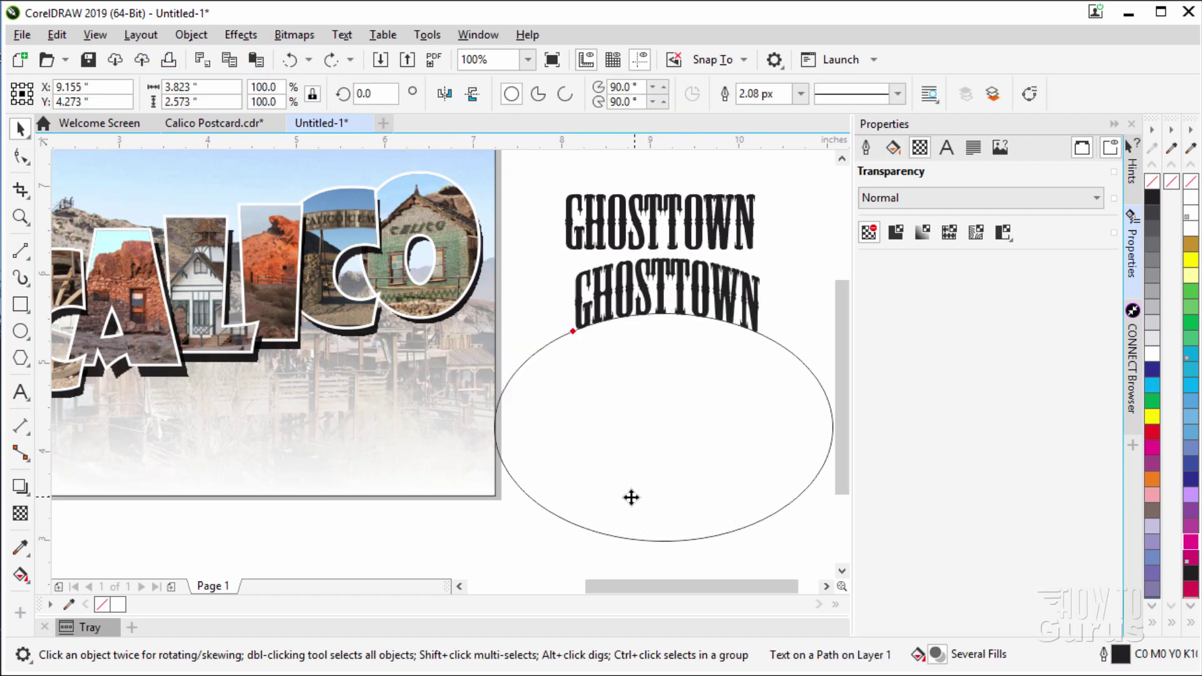
drag(630, 497, 332, 562)
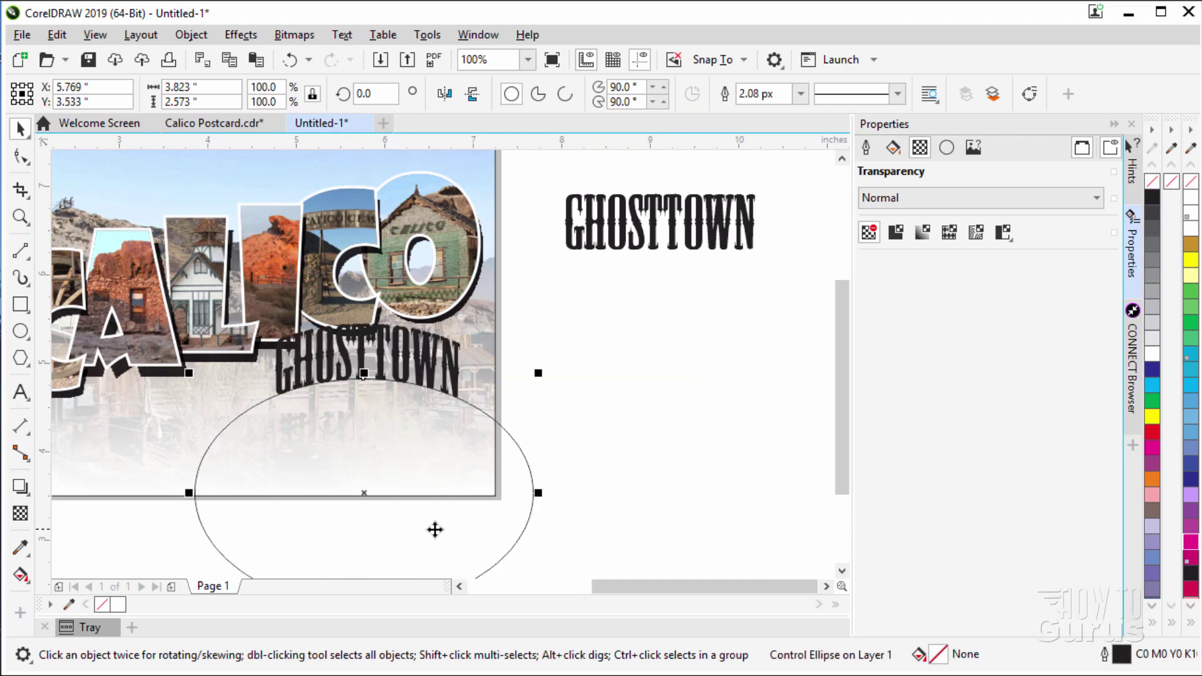
drag(434, 528, 418, 549)
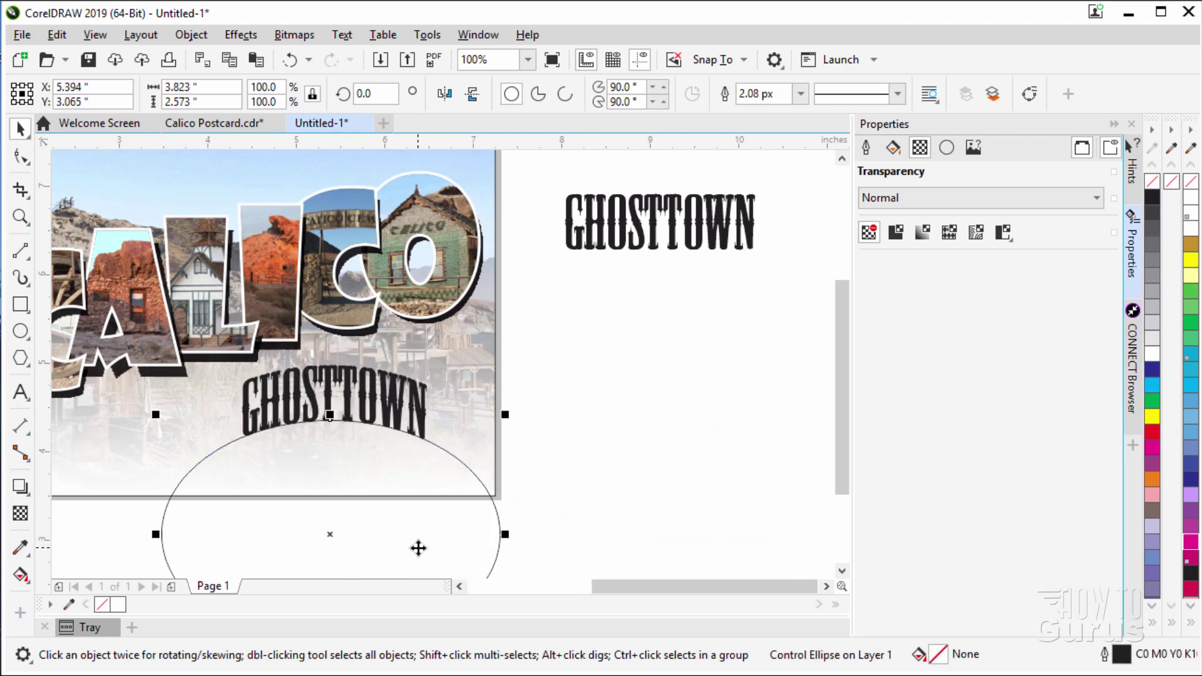
mouse_move(419, 557)
mouse_down()
mouse_move(416, 547)
mouse_move(415, 558)
mouse_up()
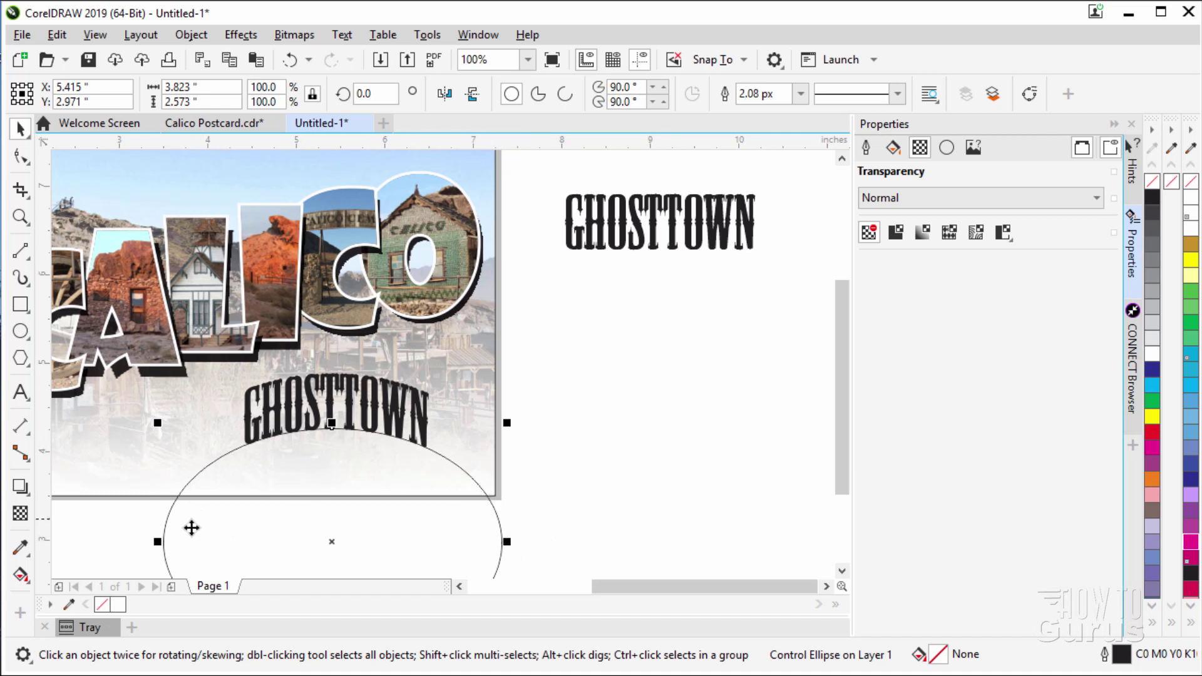
Set the ellipse's outline width to None and delete the straight GHOSTTOWN text beside the postcard
click(800, 94)
click(772, 113)
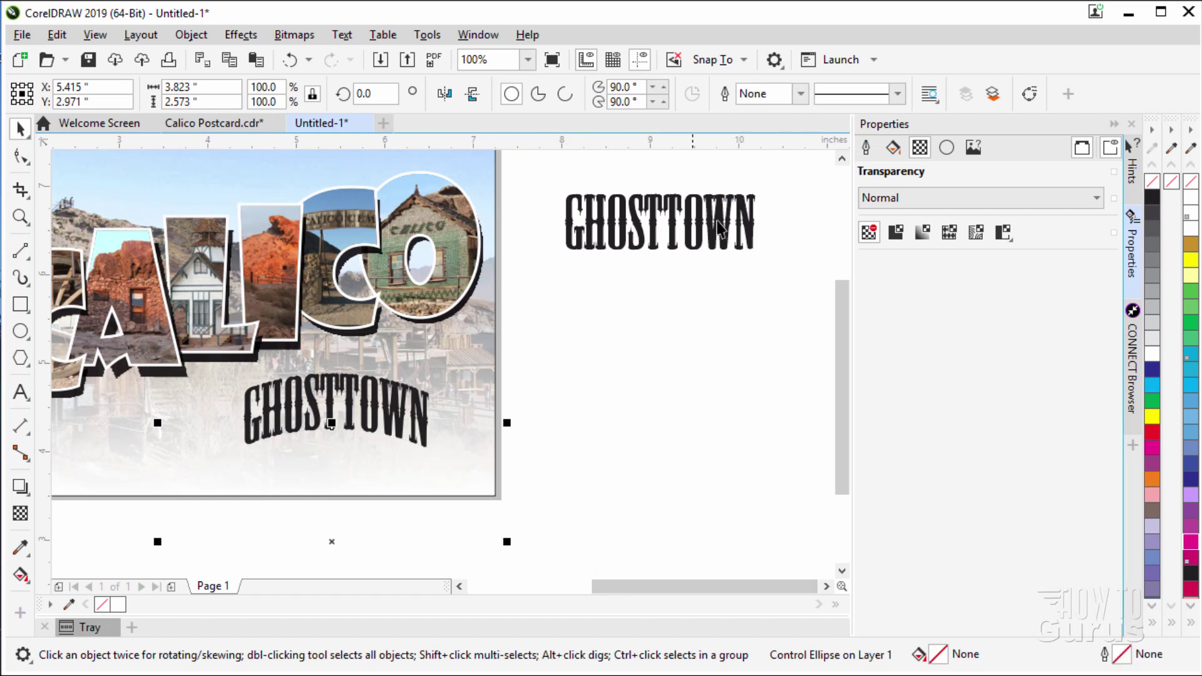
click(667, 241)
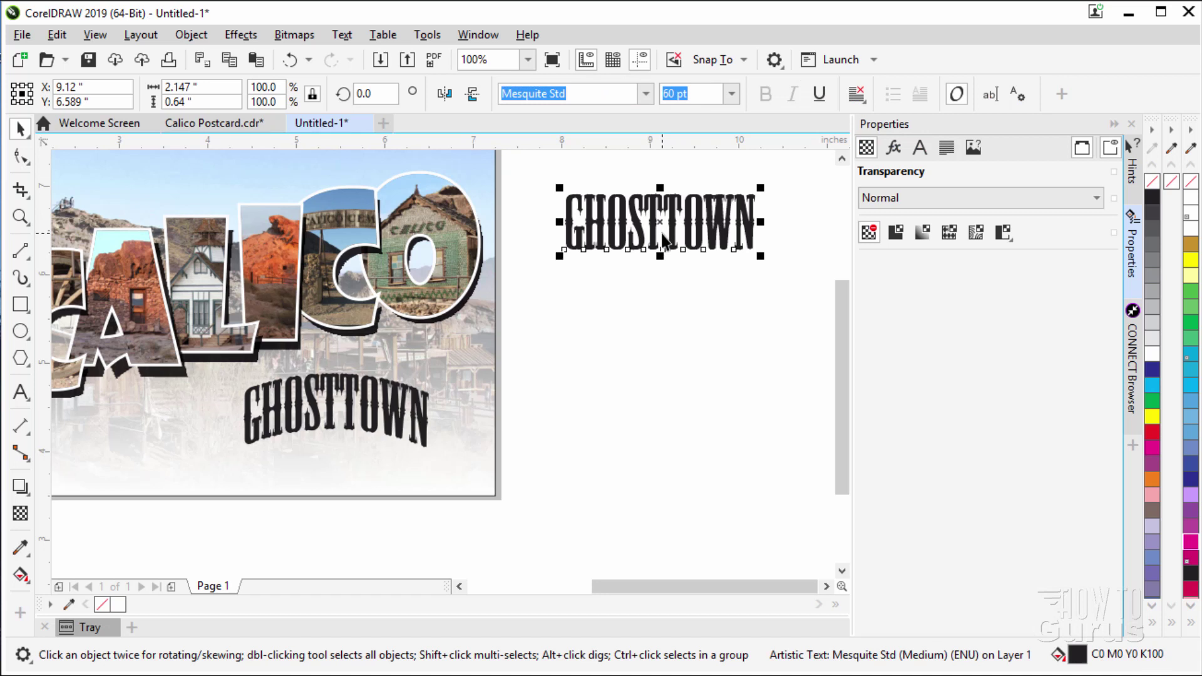
key(Delete)
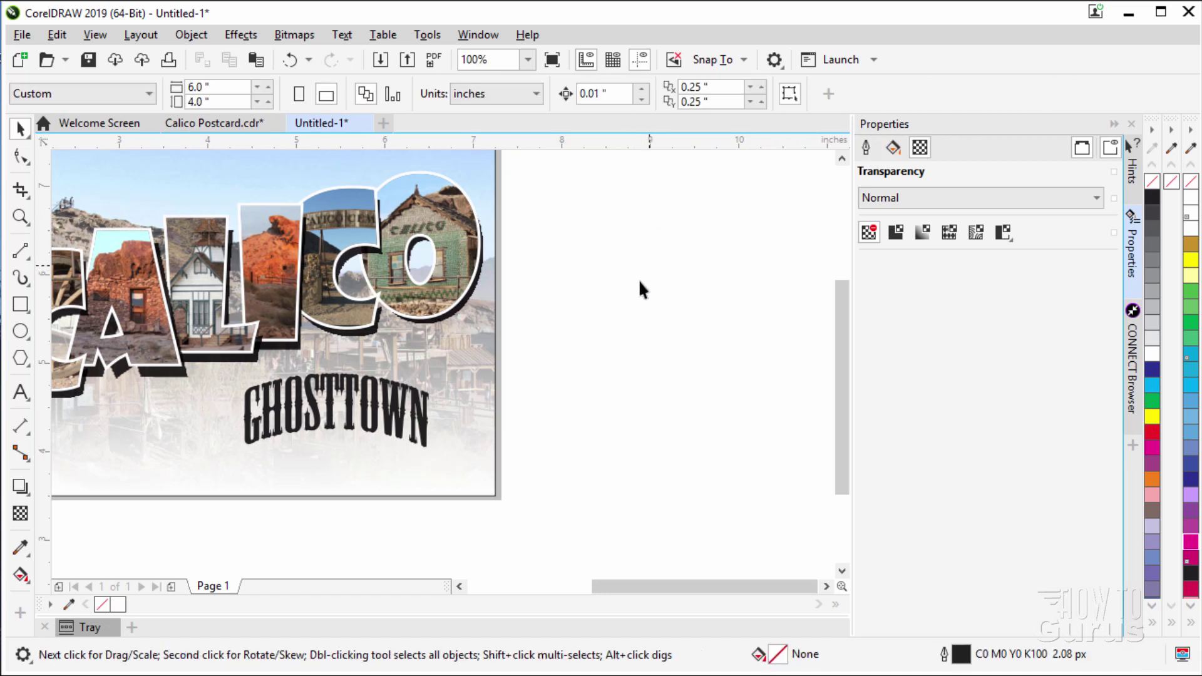
Give the characters of the curved GHOSTTOWN text an outline 8.0 px wide
click(330, 416)
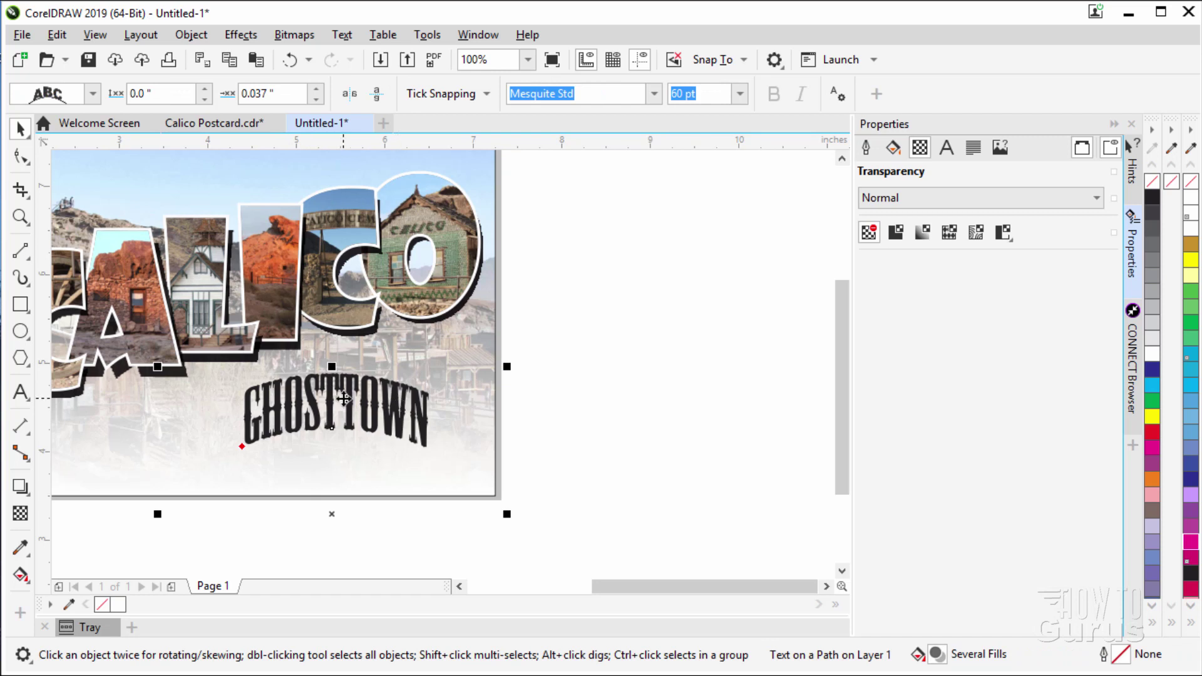
click(610, 384)
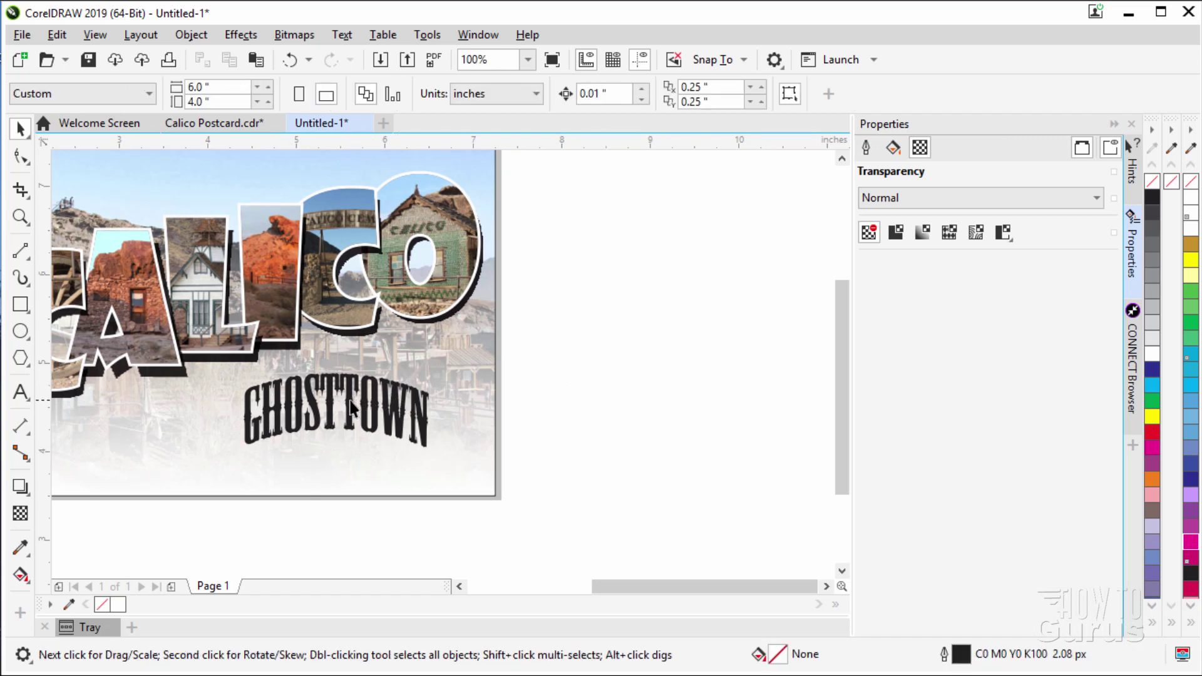
click(353, 410)
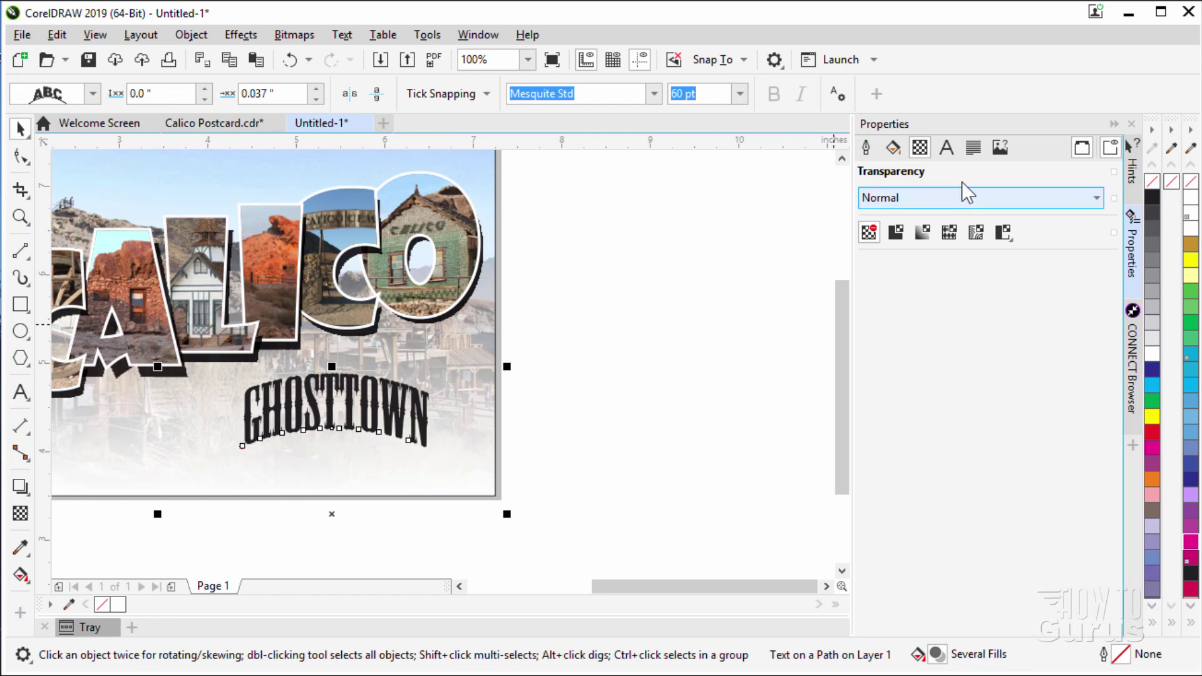
click(946, 149)
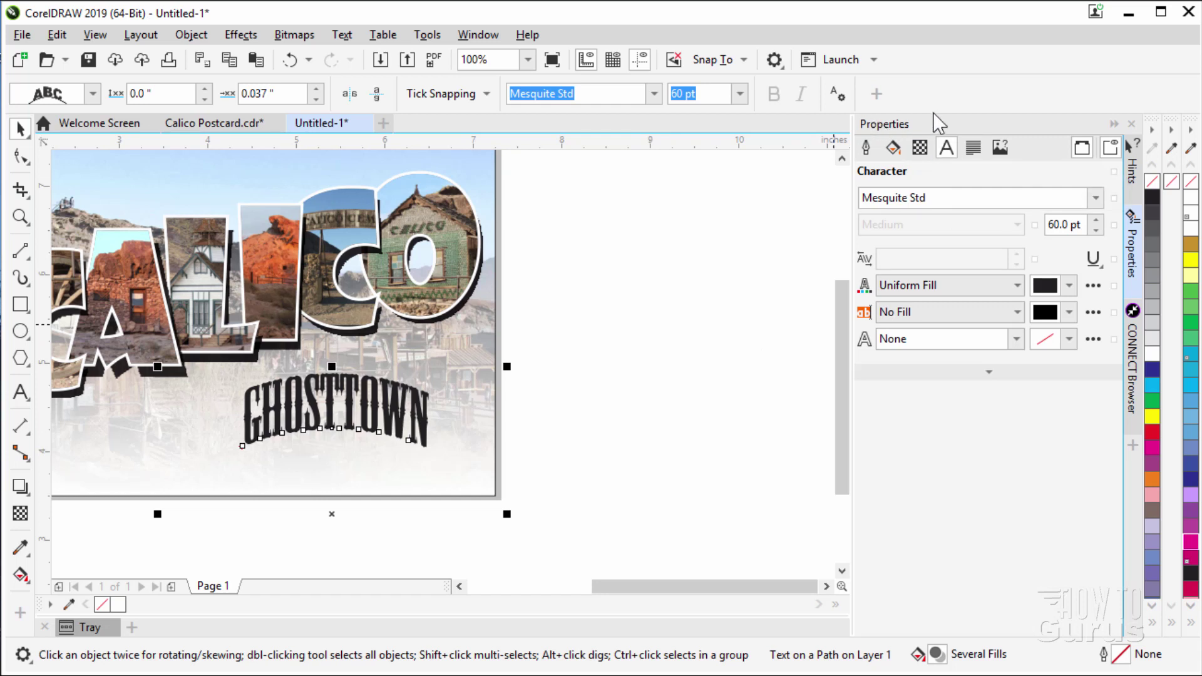
click(1016, 338)
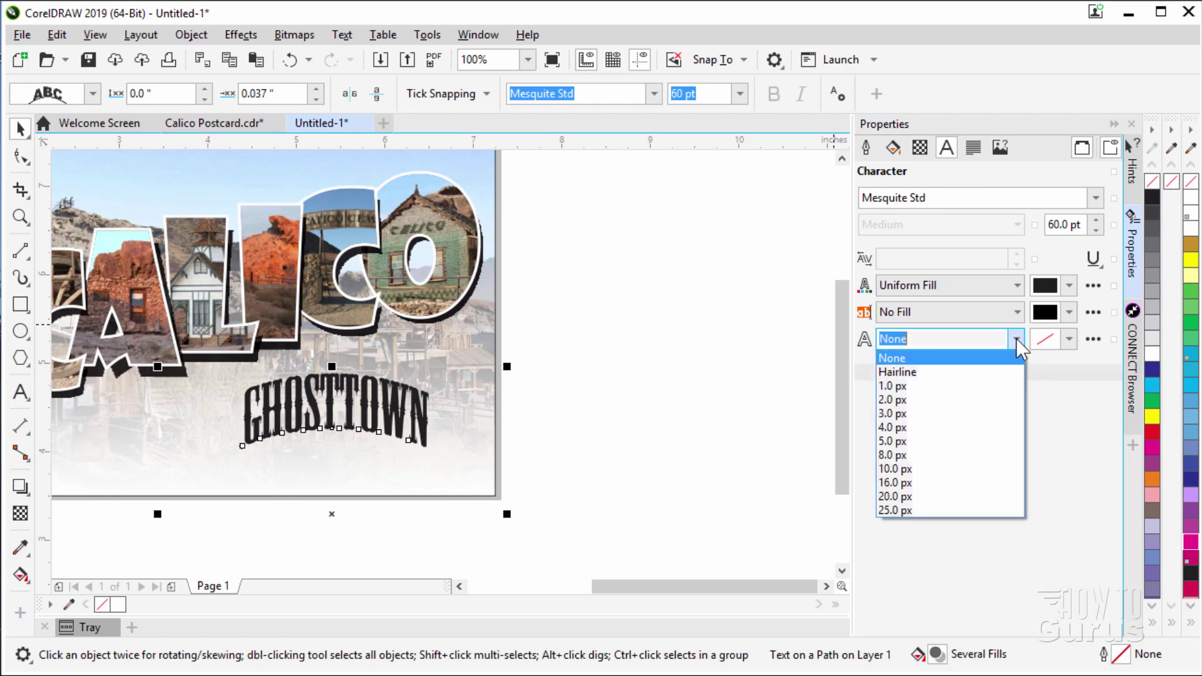
click(912, 453)
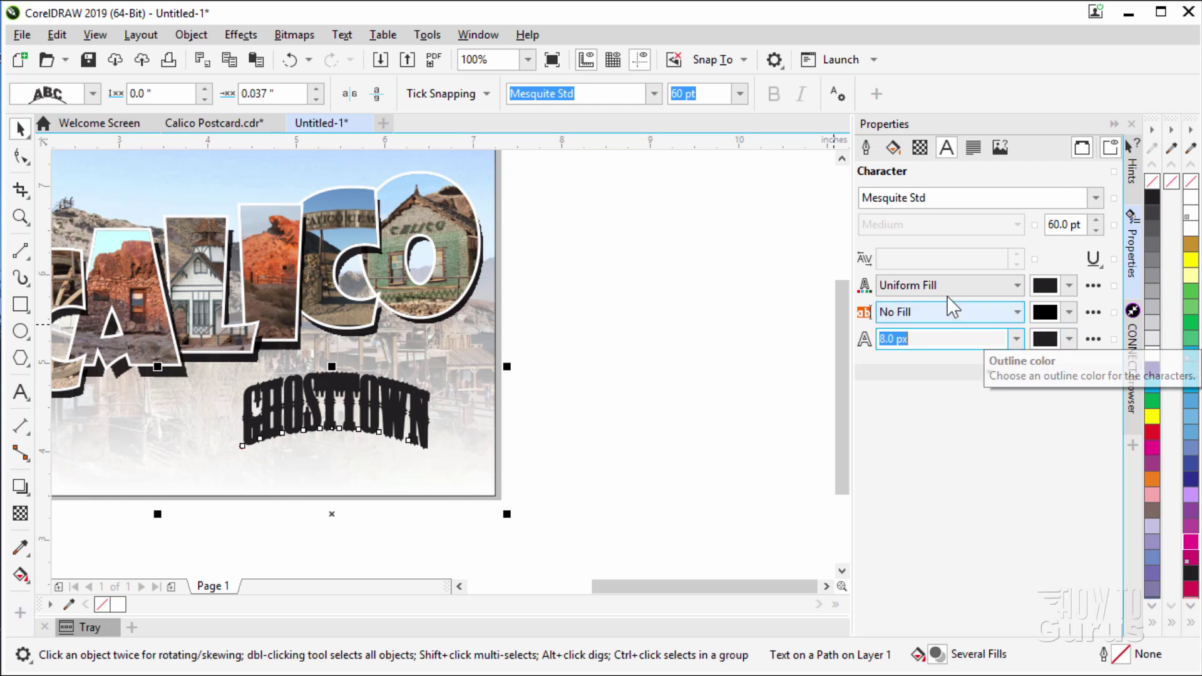
Change the uniform fill of the curved GHOSTTOWN letters to white, CMYK 0, 0, 0, 0
click(1046, 288)
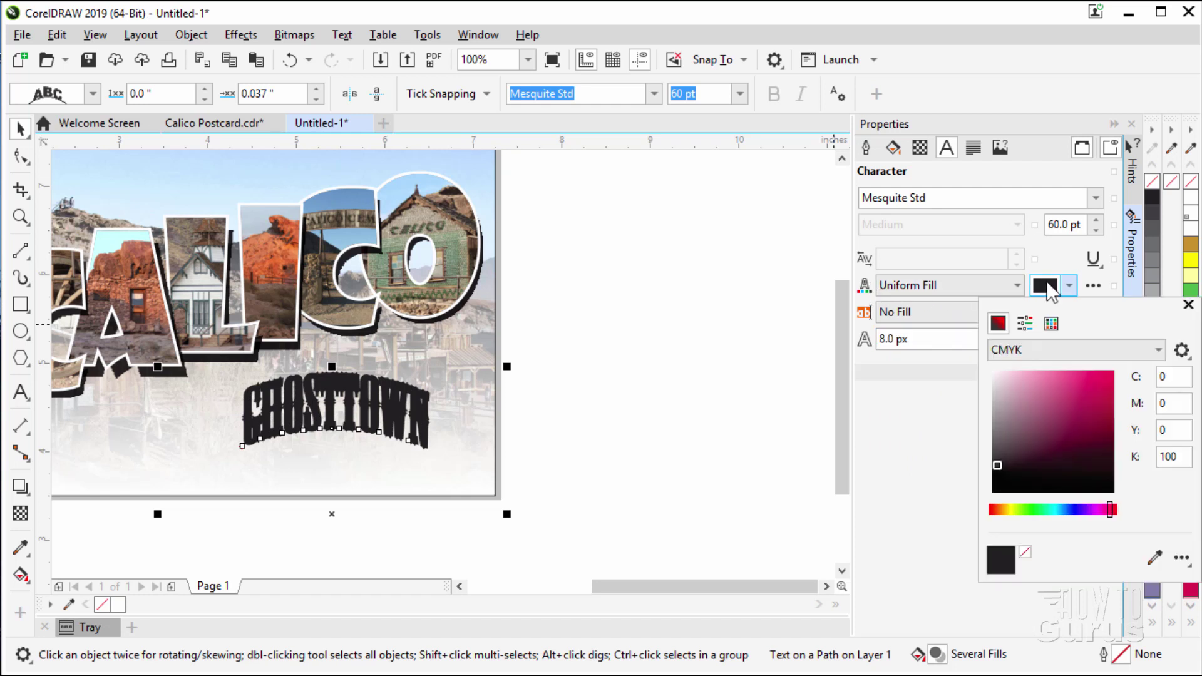
drag(1041, 416, 987, 362)
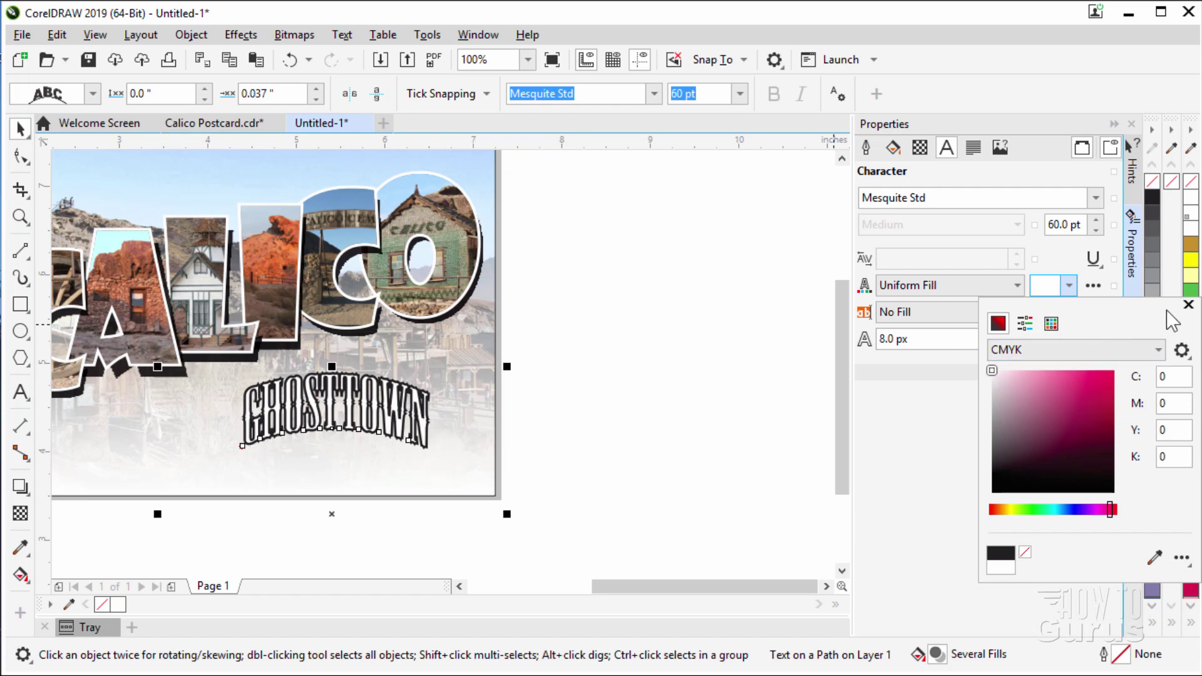
click(1189, 305)
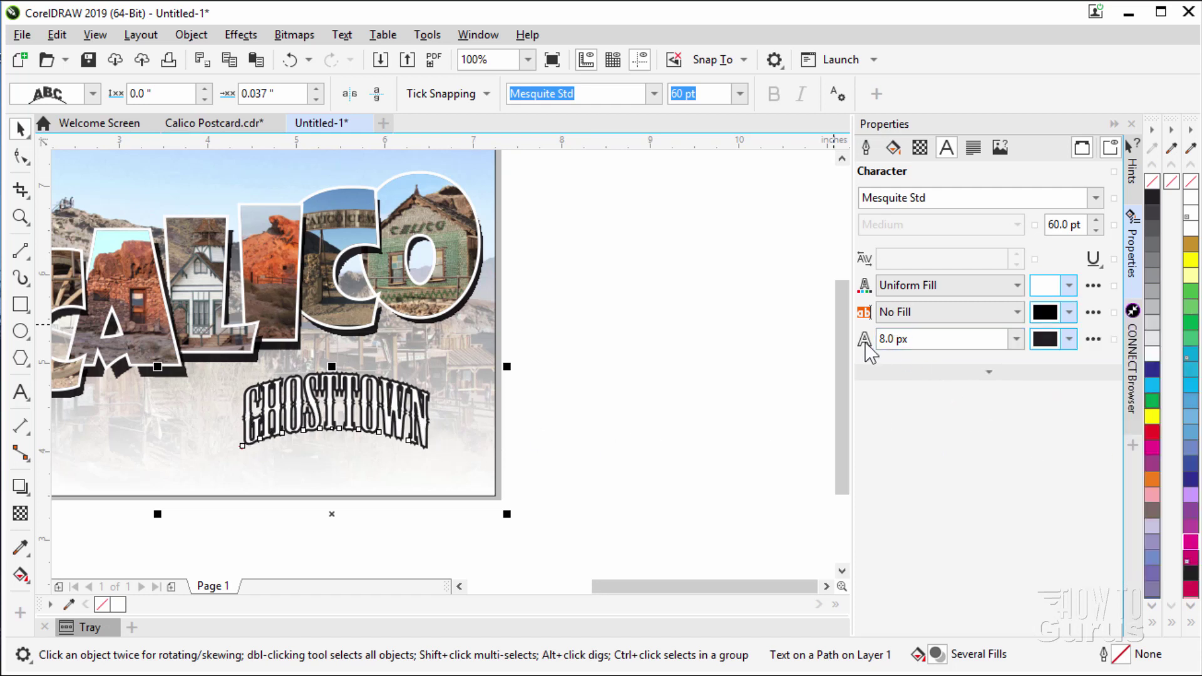
Set the position of the GHOSTTOWN letters' outline to outside so it does not cover the fill
click(1093, 339)
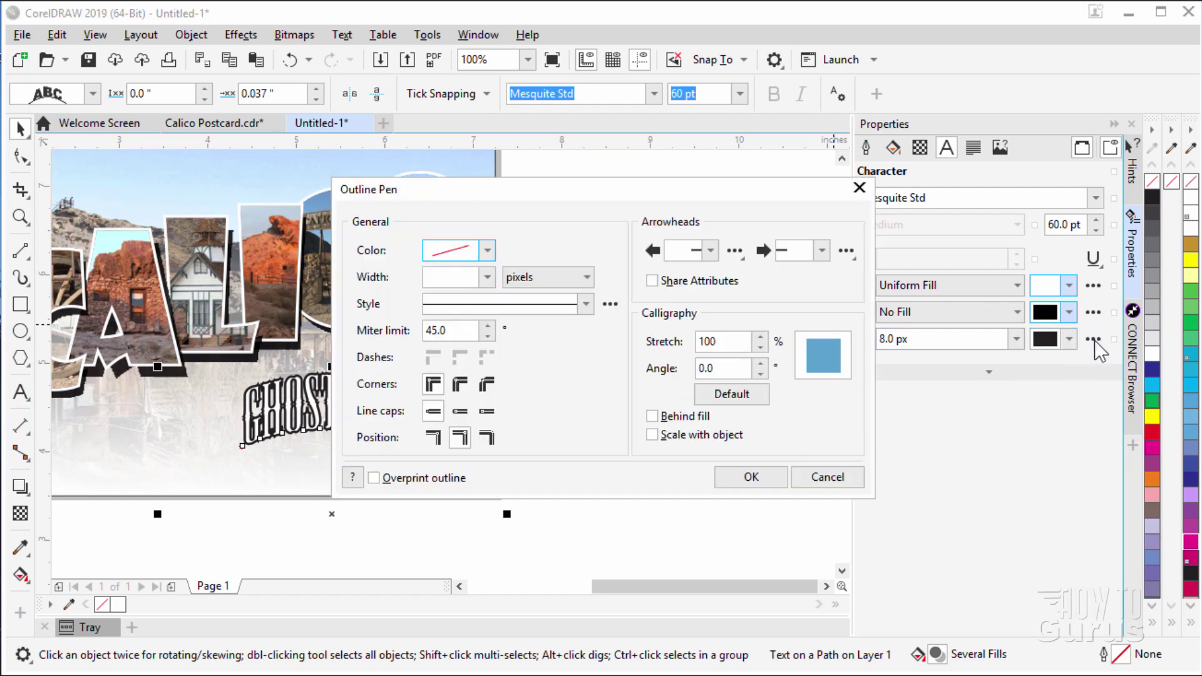
click(432, 438)
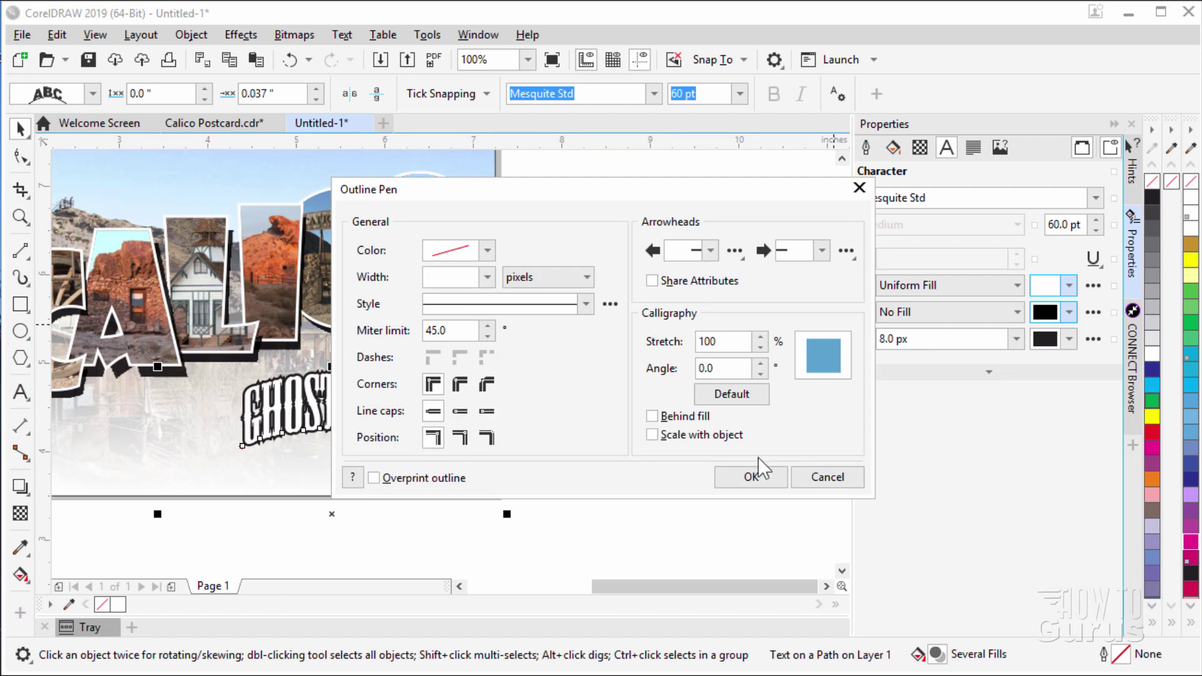
click(752, 478)
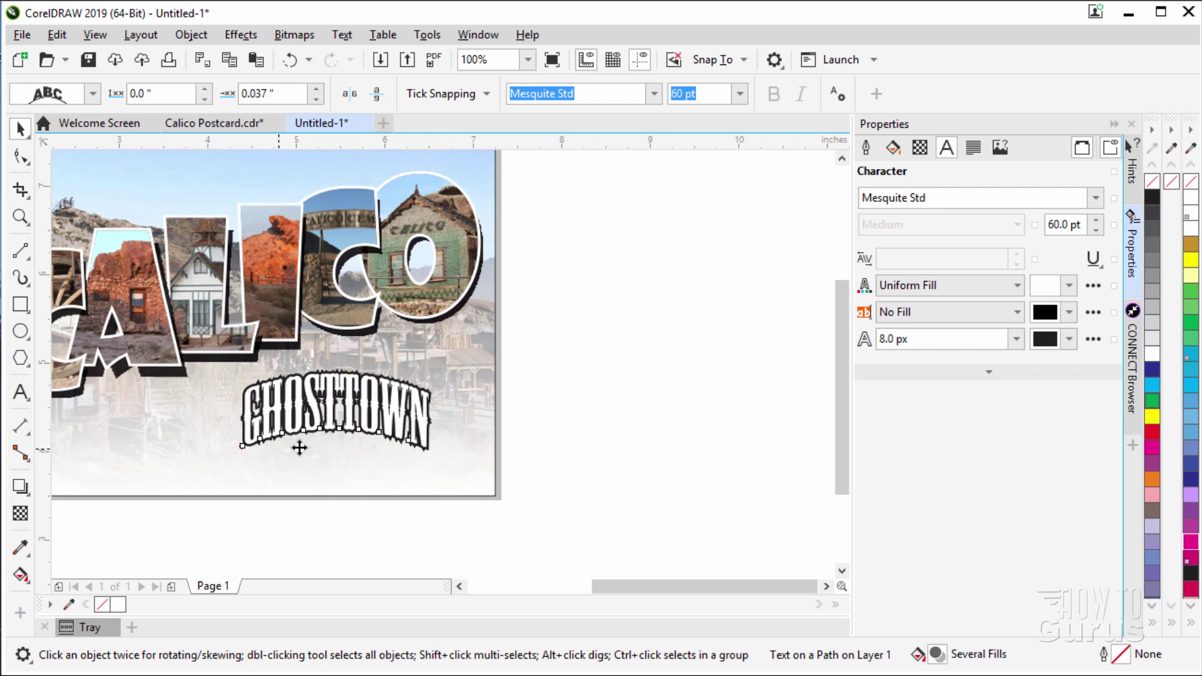
Add a black block shadow to the GHOSTTOWN text, cast down and to the right with a depth of about 0.16 inches
click(444, 460)
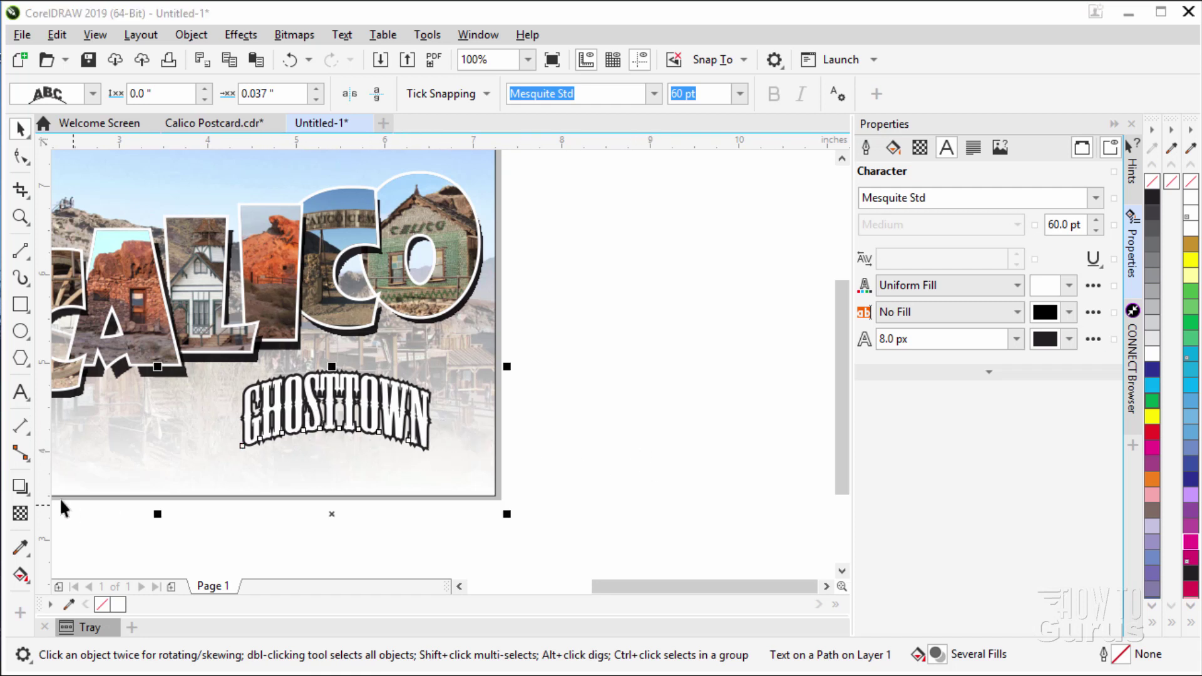
click(26, 492)
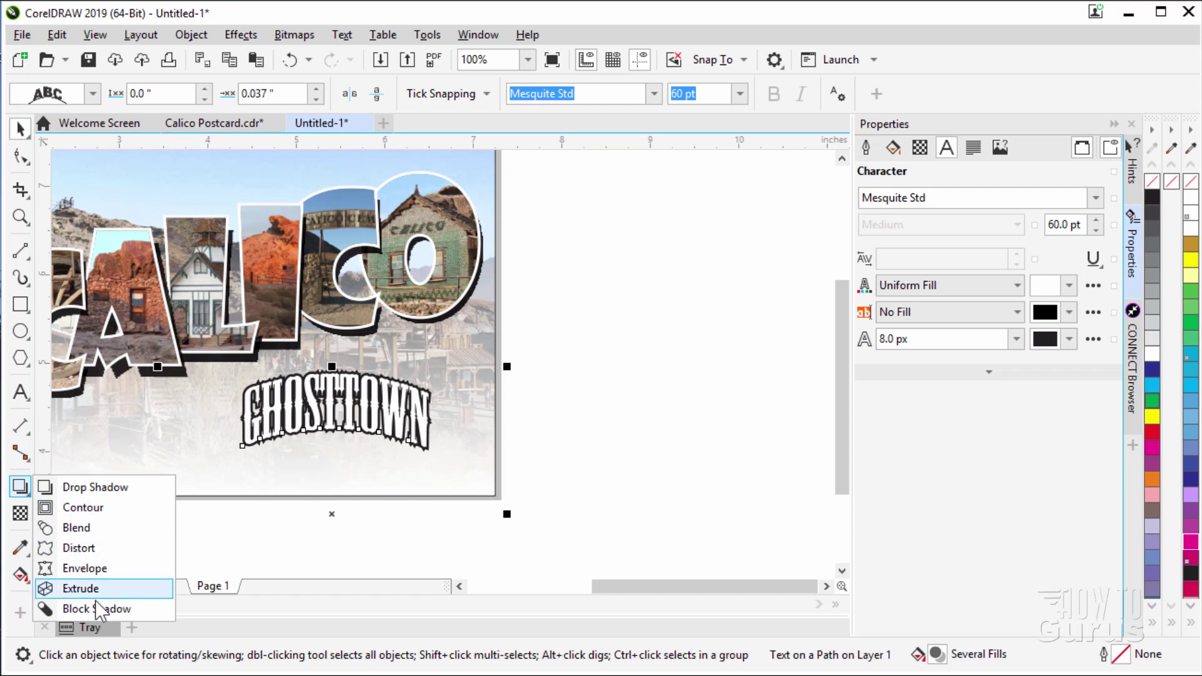
click(77, 609)
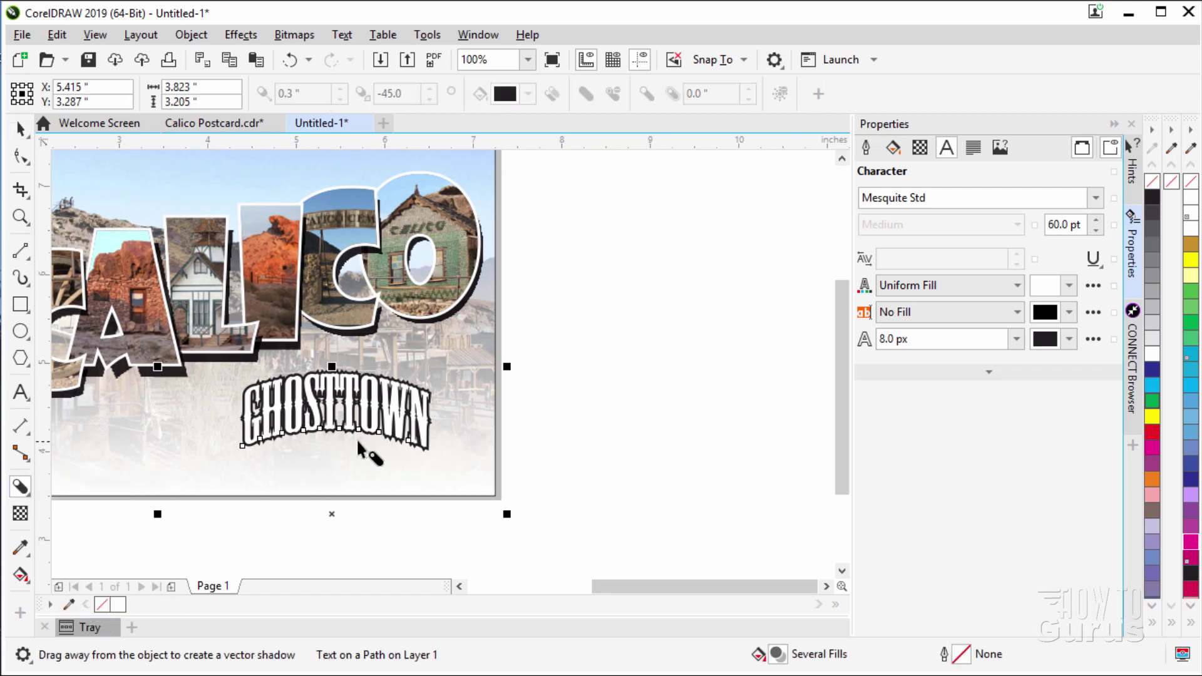
drag(347, 419, 365, 473)
mouse_move(329, 406)
mouse_down()
mouse_move(326, 427)
mouse_move(372, 451)
mouse_move(328, 434)
mouse_move(344, 424)
mouse_up()
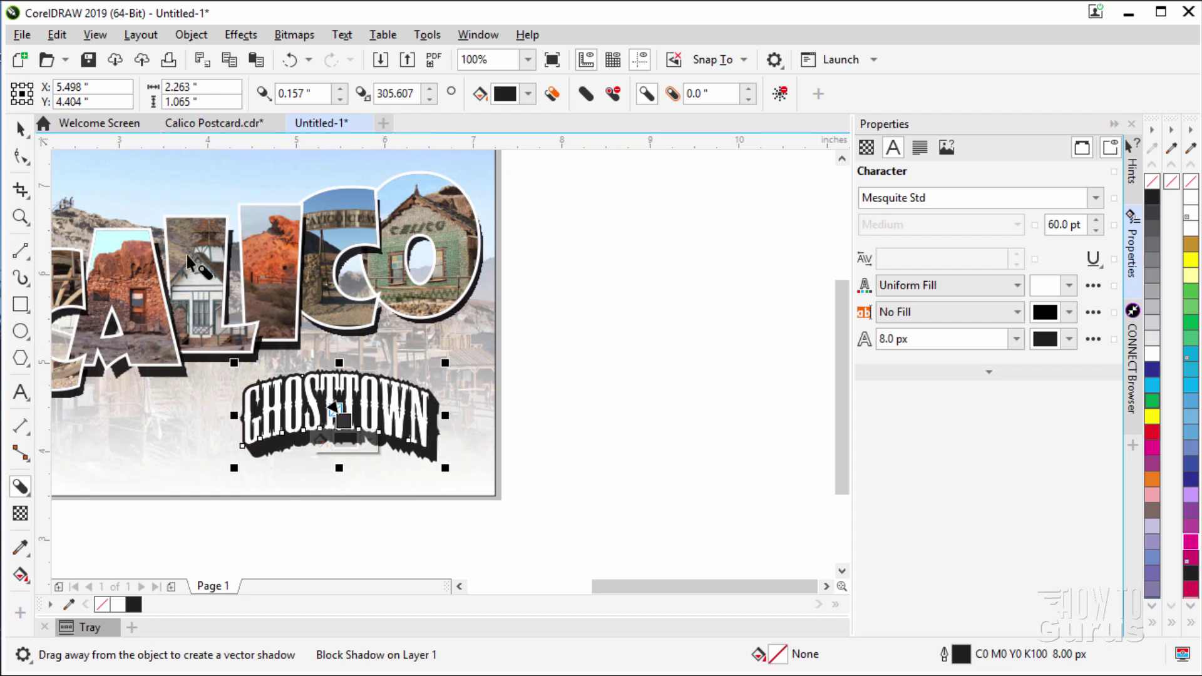
click(21, 128)
click(600, 357)
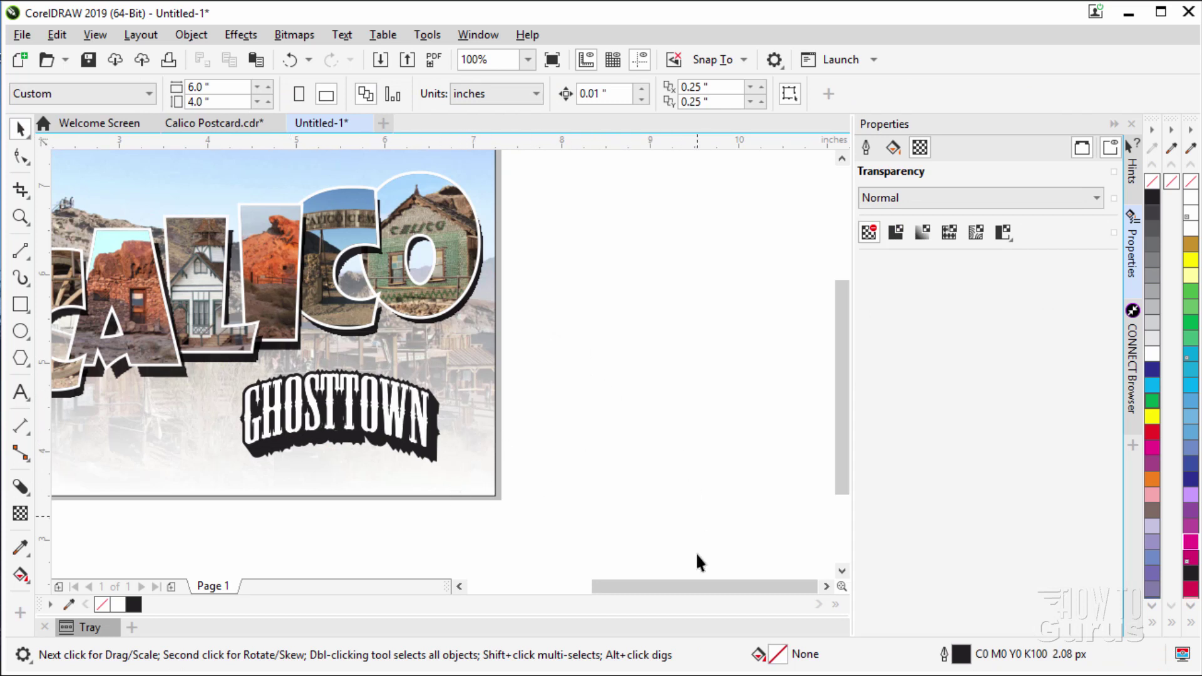
Add the artistic text "Greetings from" in the sky at the upper left of the postcard
drag(693, 582, 623, 593)
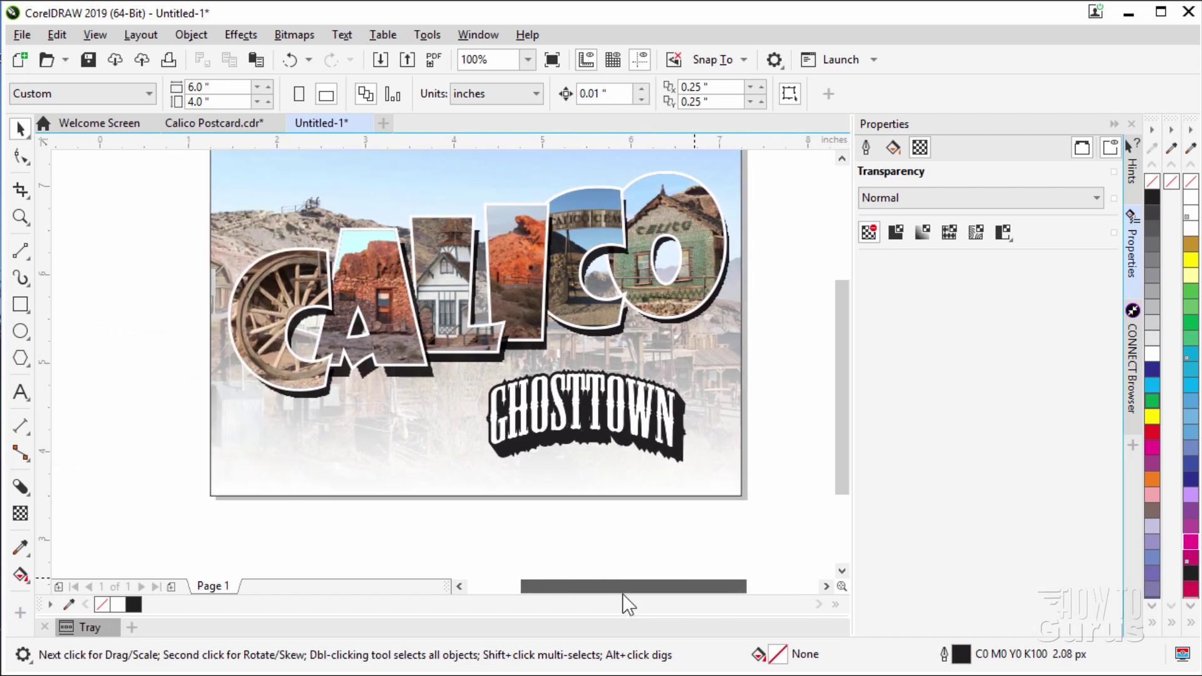
drag(841, 448, 842, 421)
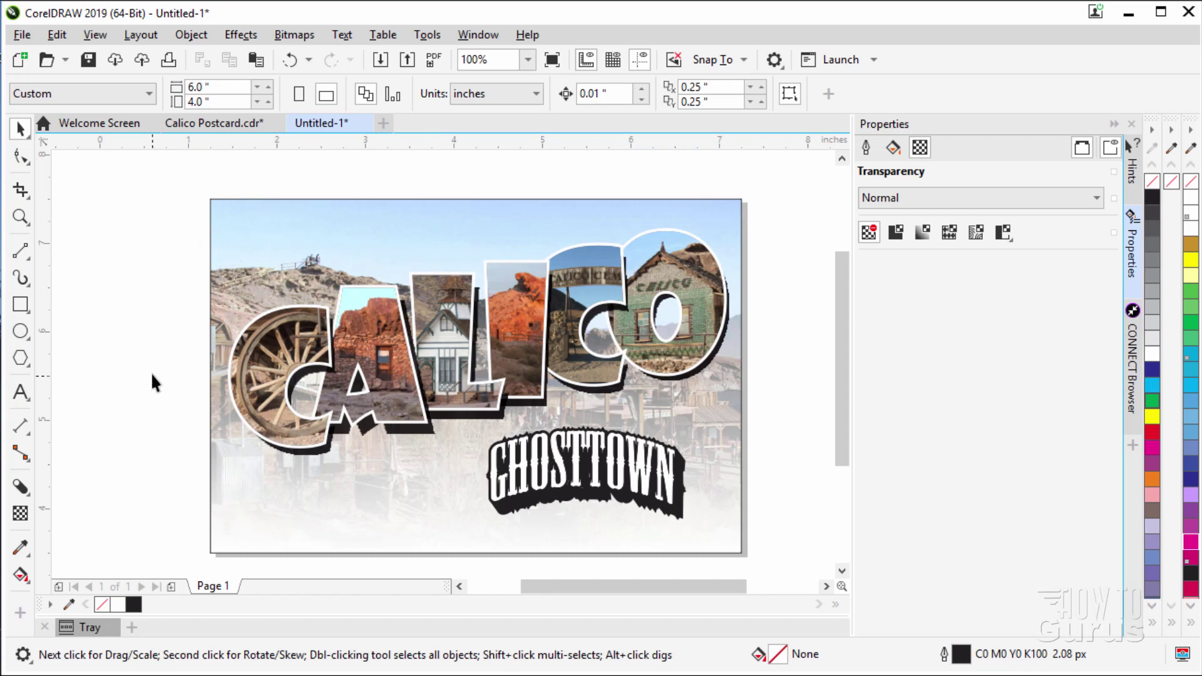
click(24, 392)
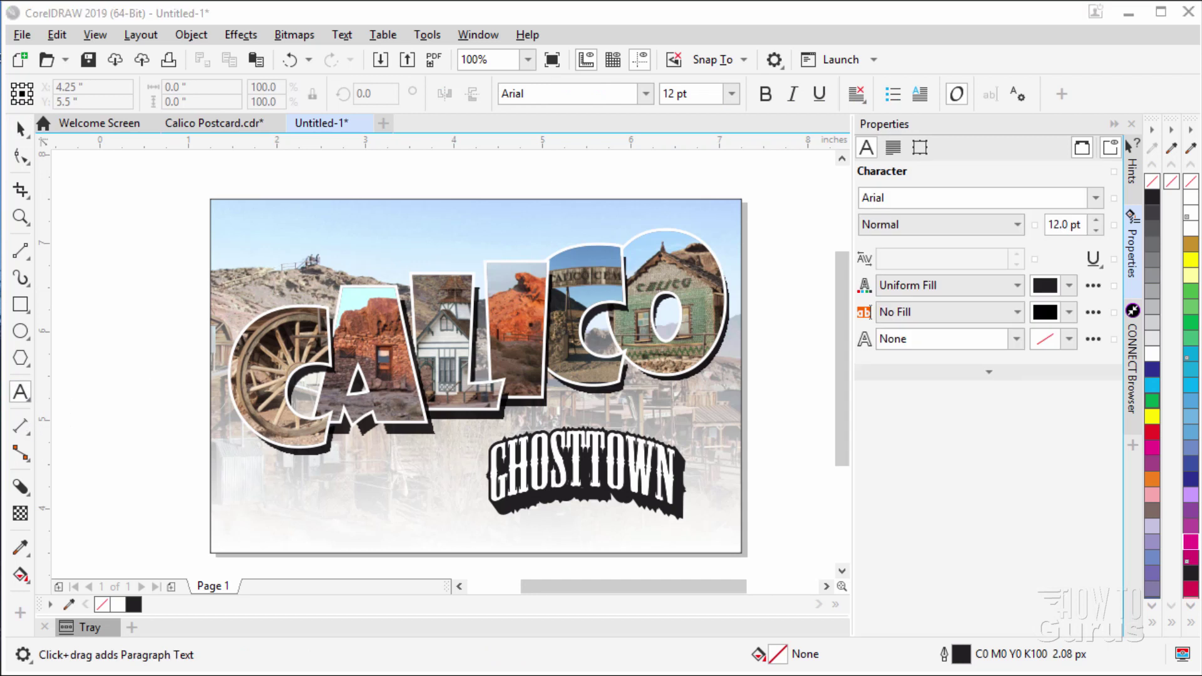
click(244, 230)
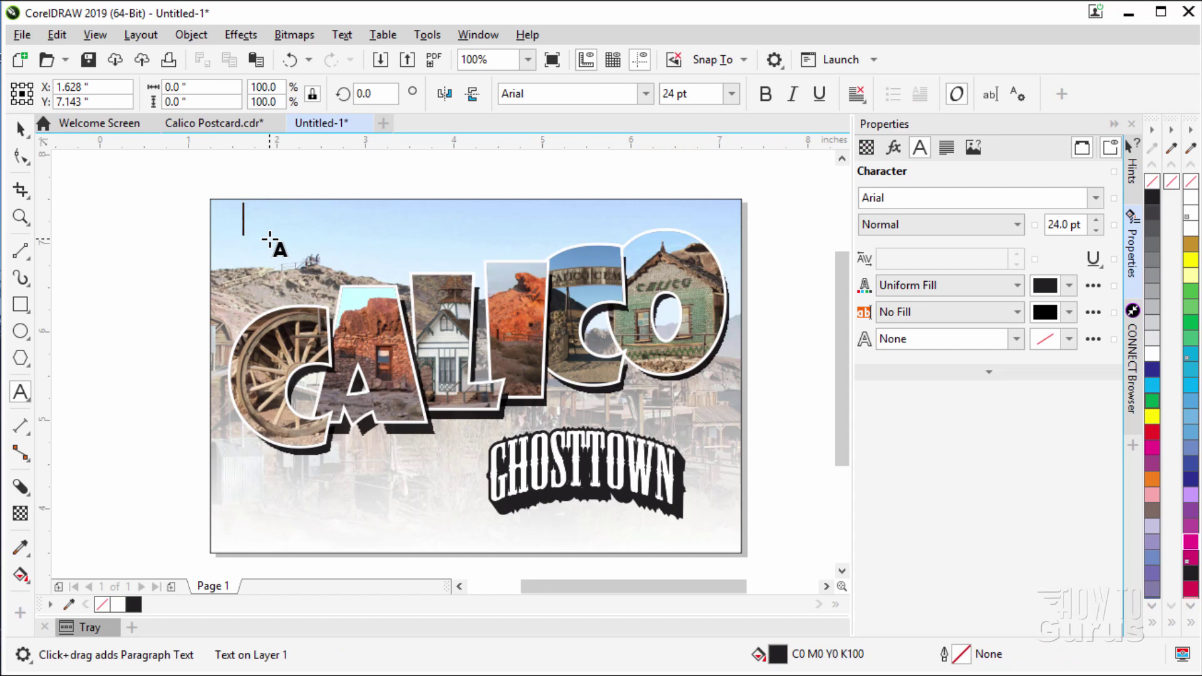
text(Greets)
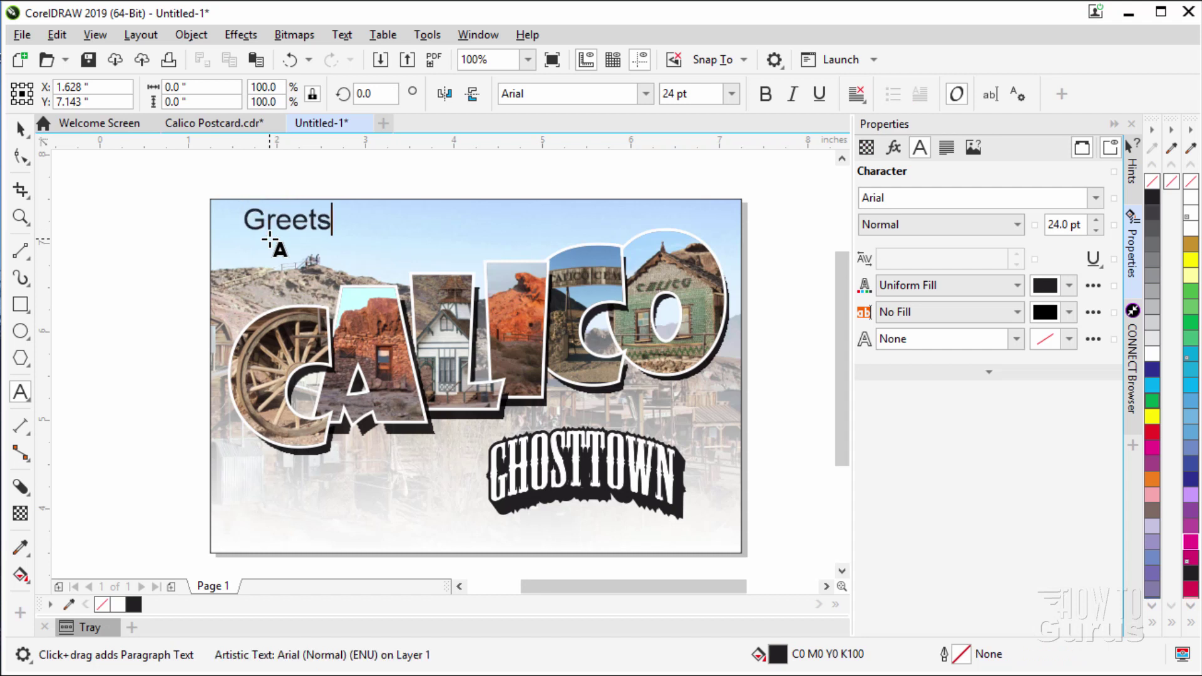
key(BackSpace)
text(ings from)
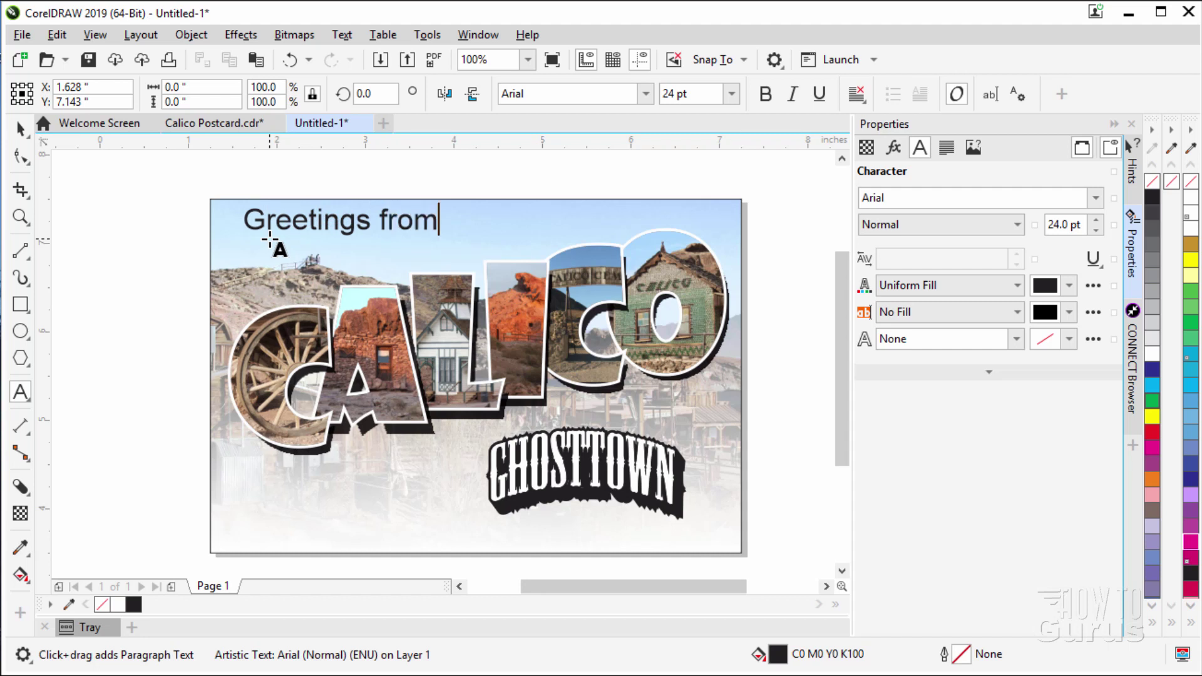
Format the "Greetings from" text in the Bodoni MT font and make it italic
triple_click(298, 219)
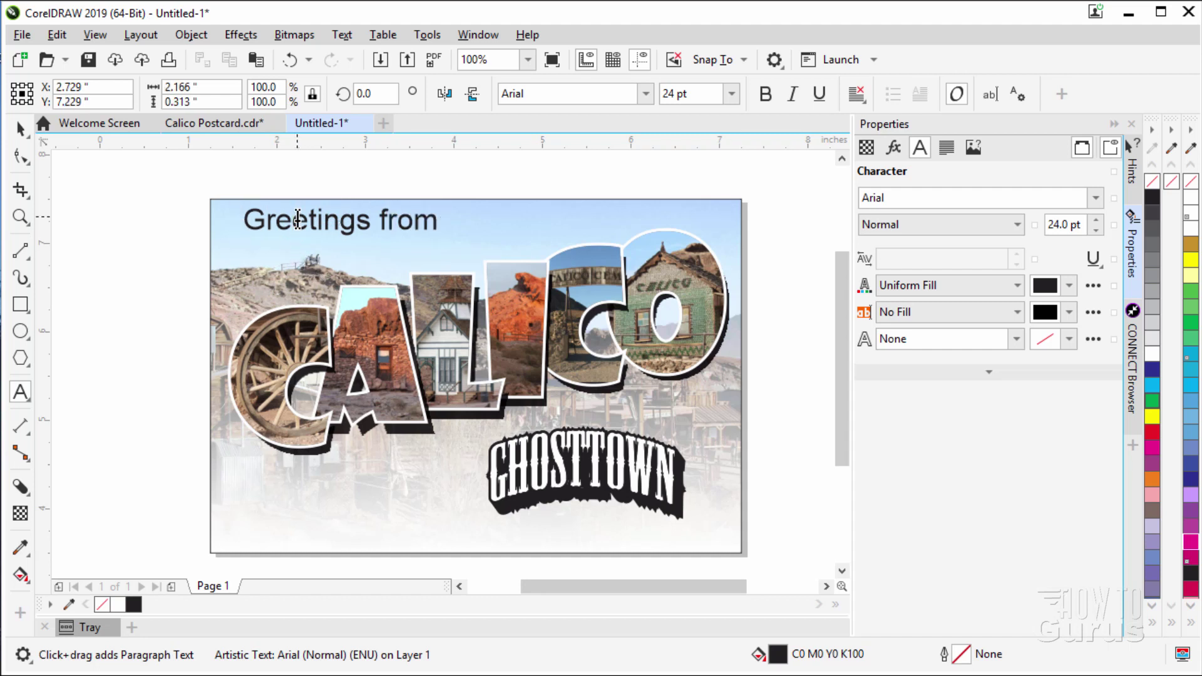
double_click(335, 210)
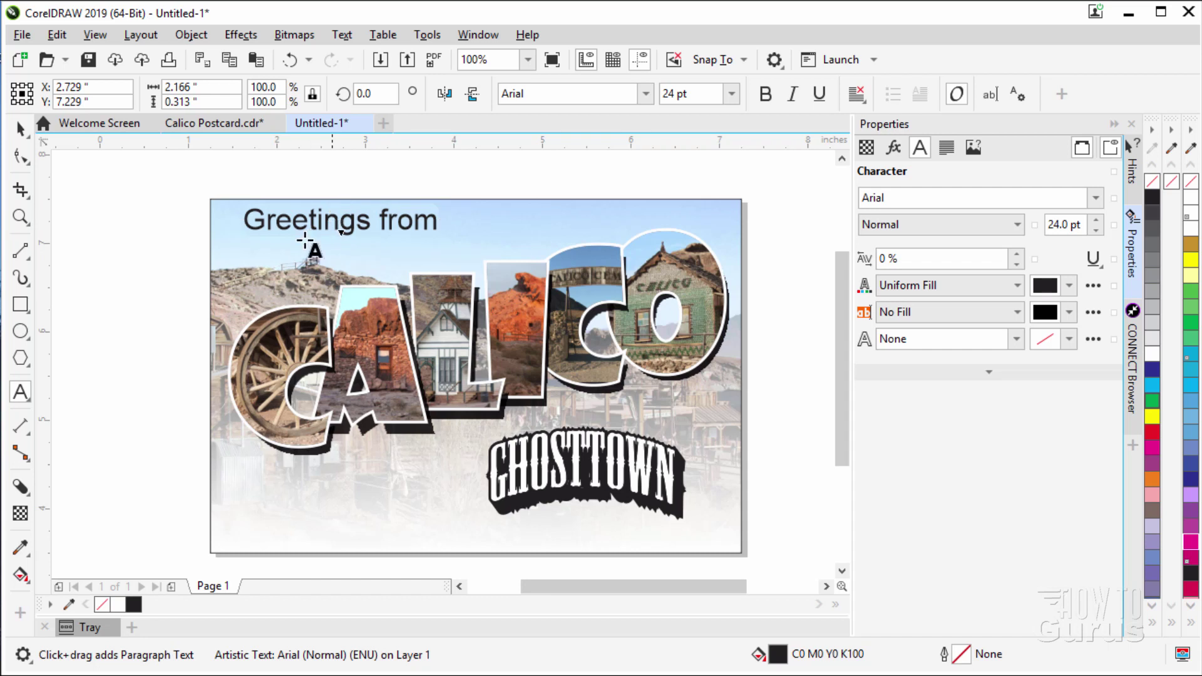
click(260, 226)
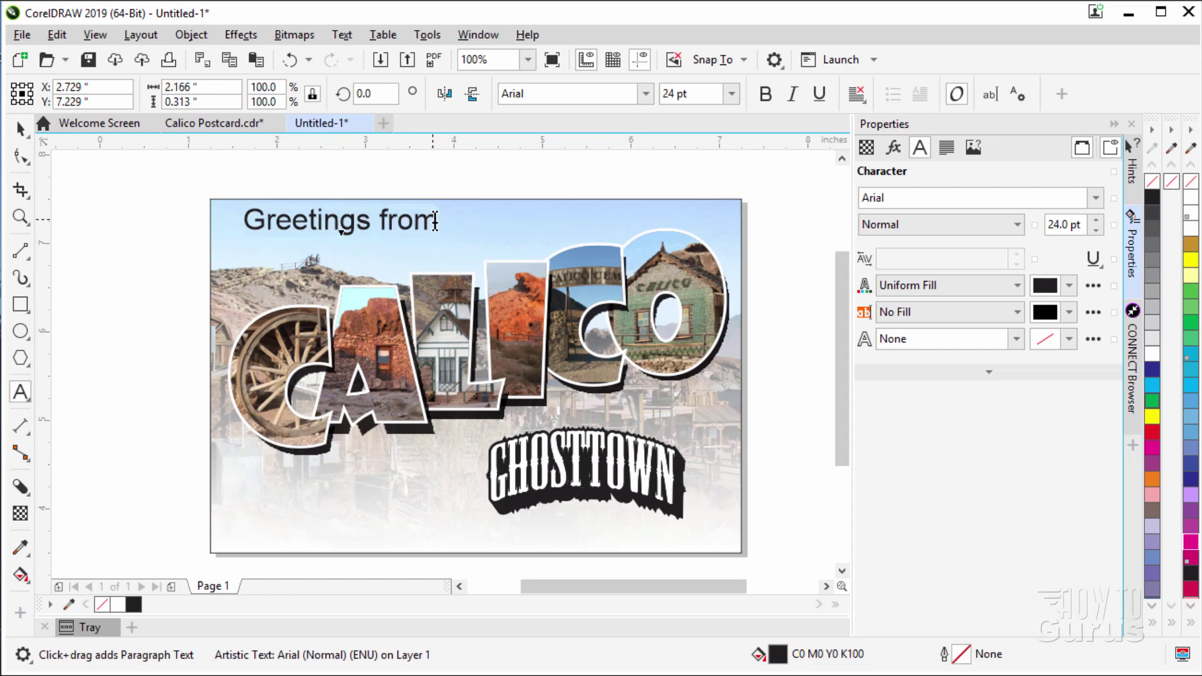
key(Escape)
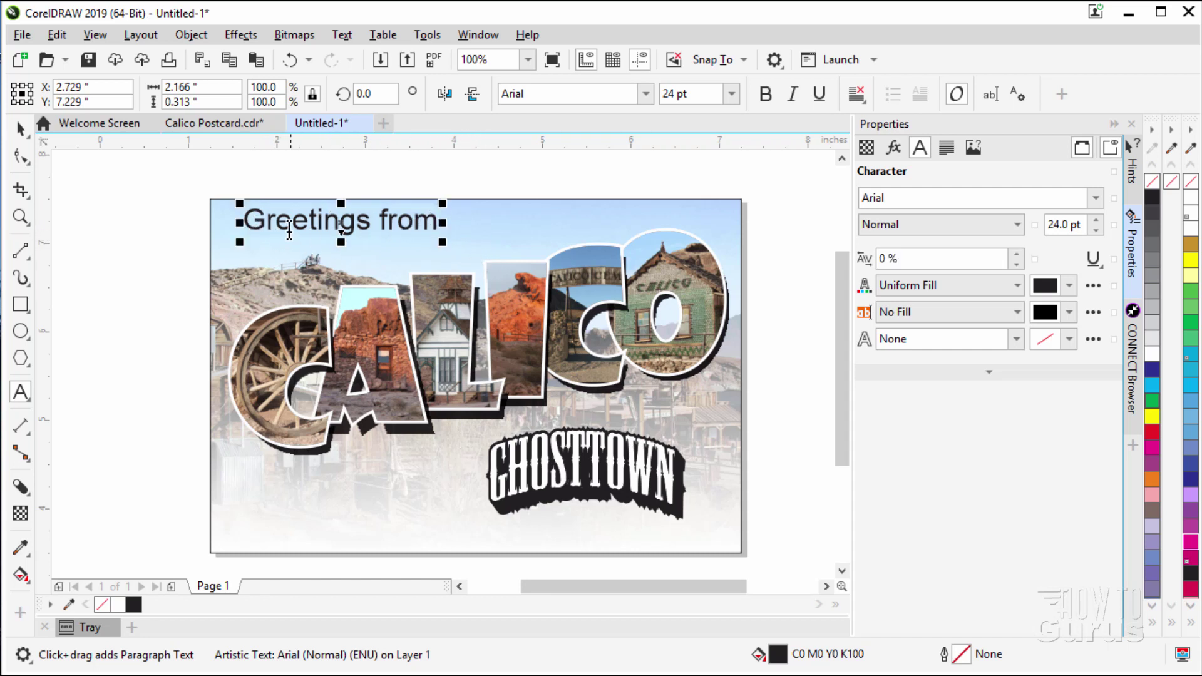
double_click(289, 230)
drag(247, 226, 437, 216)
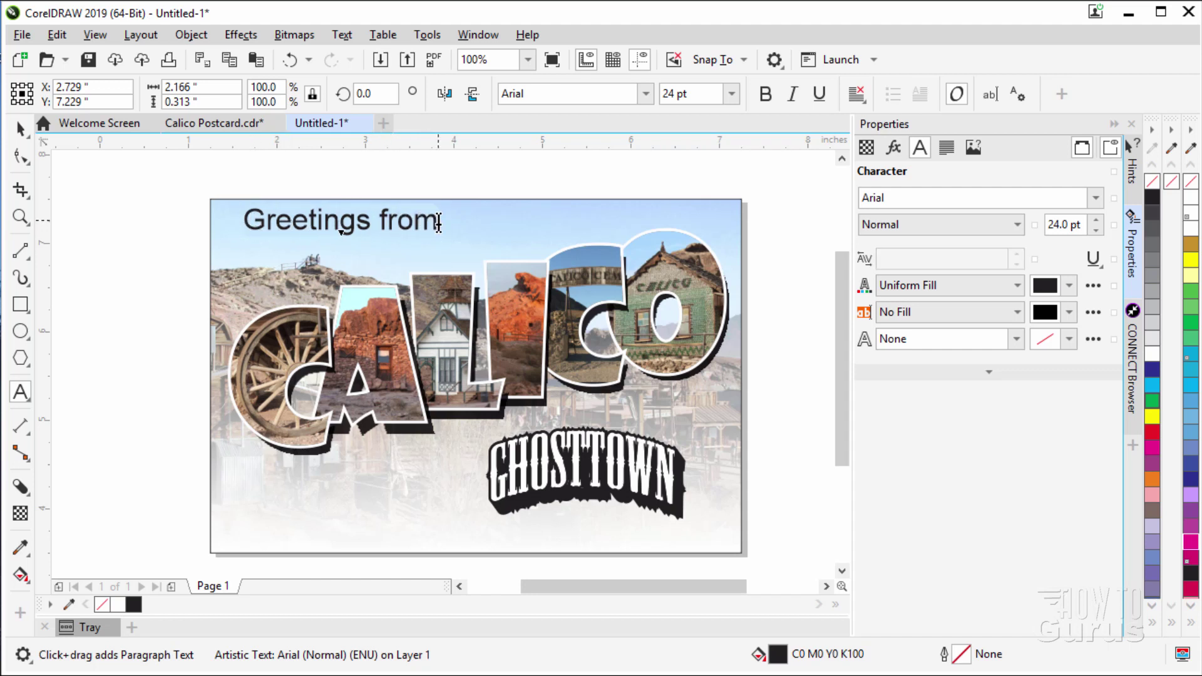
click(645, 94)
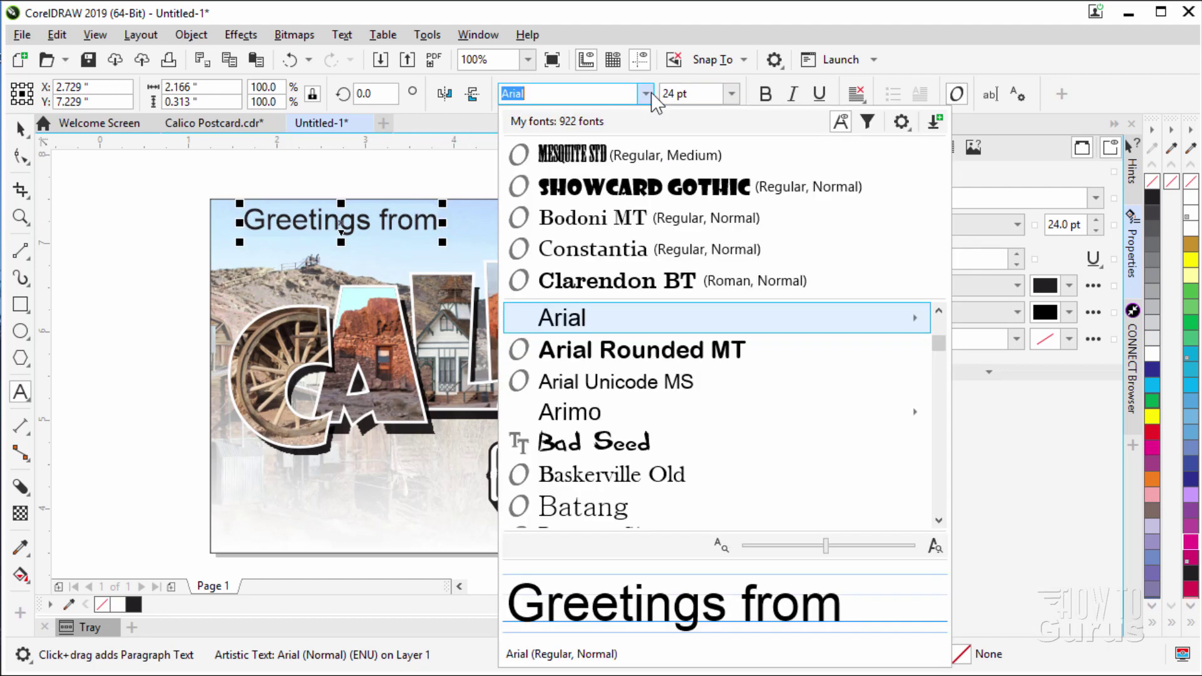
click(572, 224)
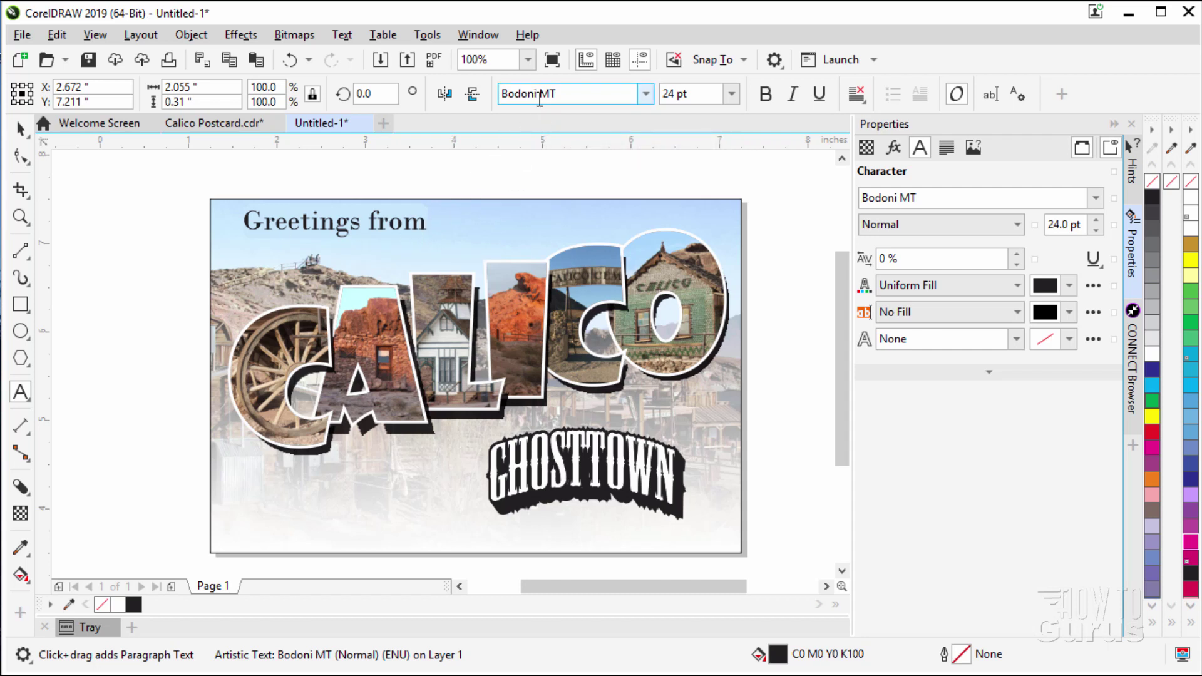
click(794, 97)
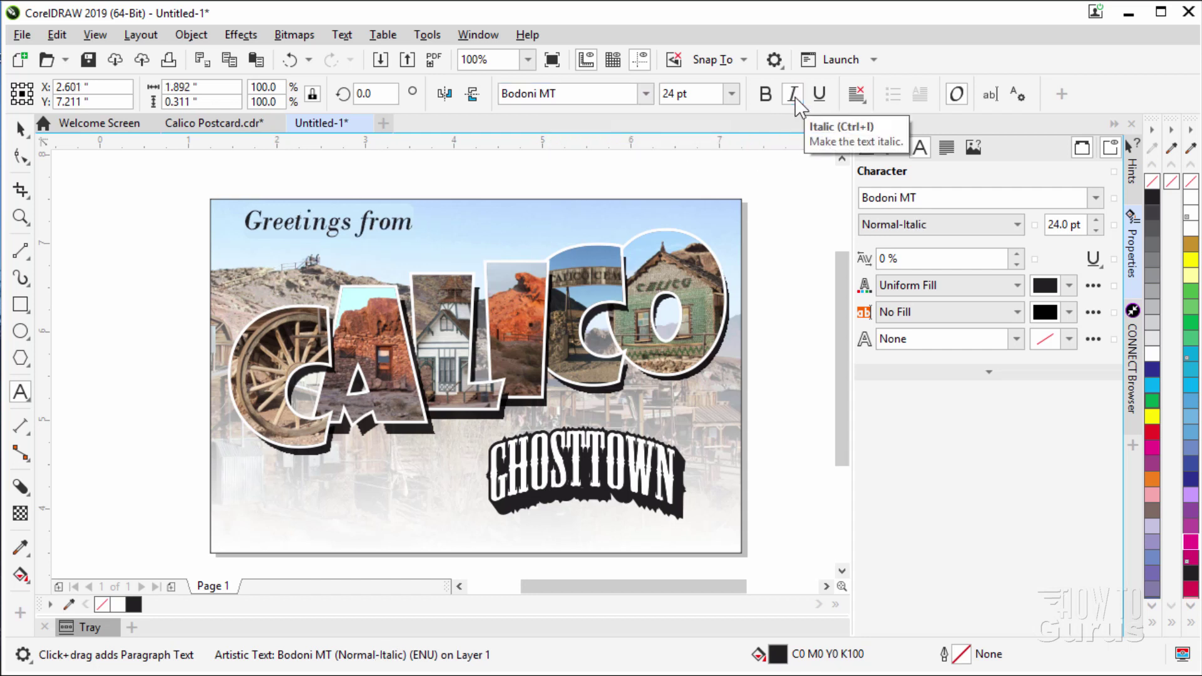
Move the "Greetings from" text slightly down and left, closer to the postcard's left edge
click(20, 128)
drag(272, 220, 255, 230)
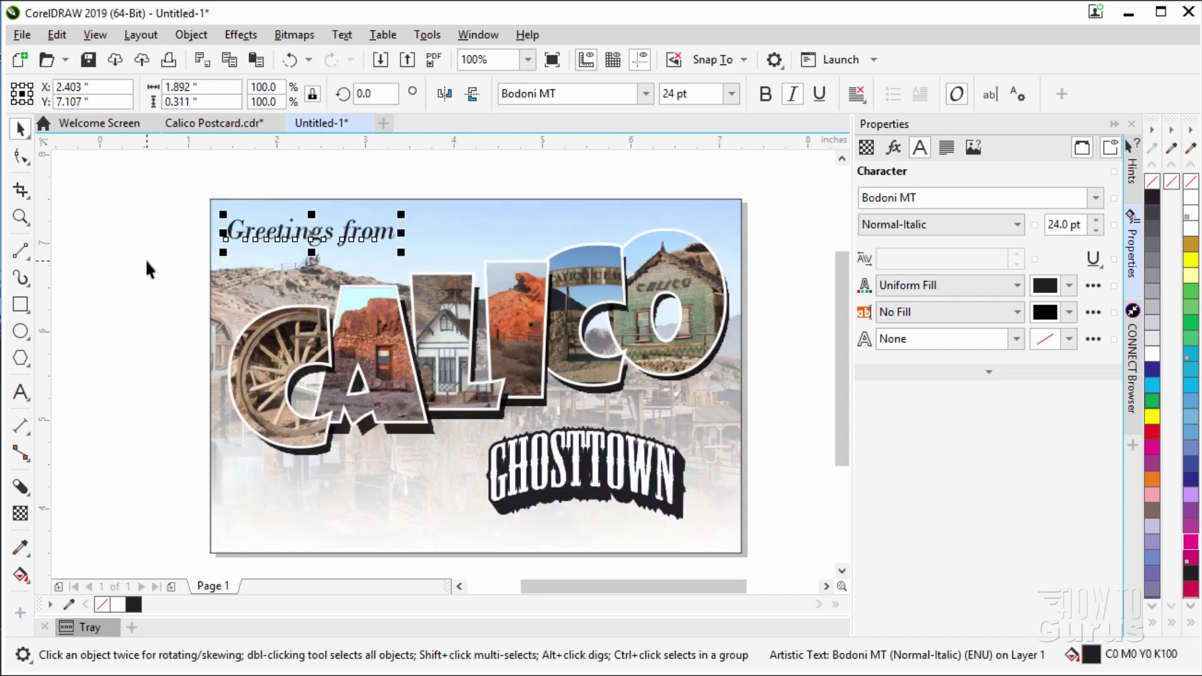
click(145, 258)
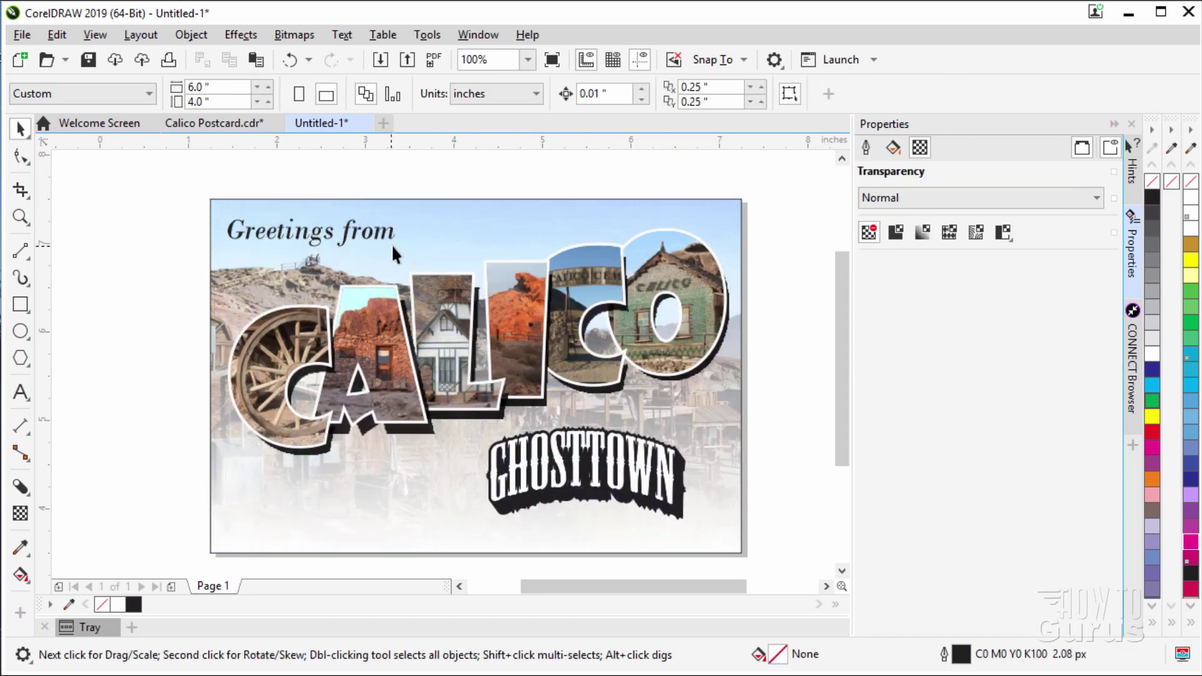
Draw a rectangle about 2.32 × 0.42 inches around the "Greetings from" text, starting at the postcard's left edge
click(25, 306)
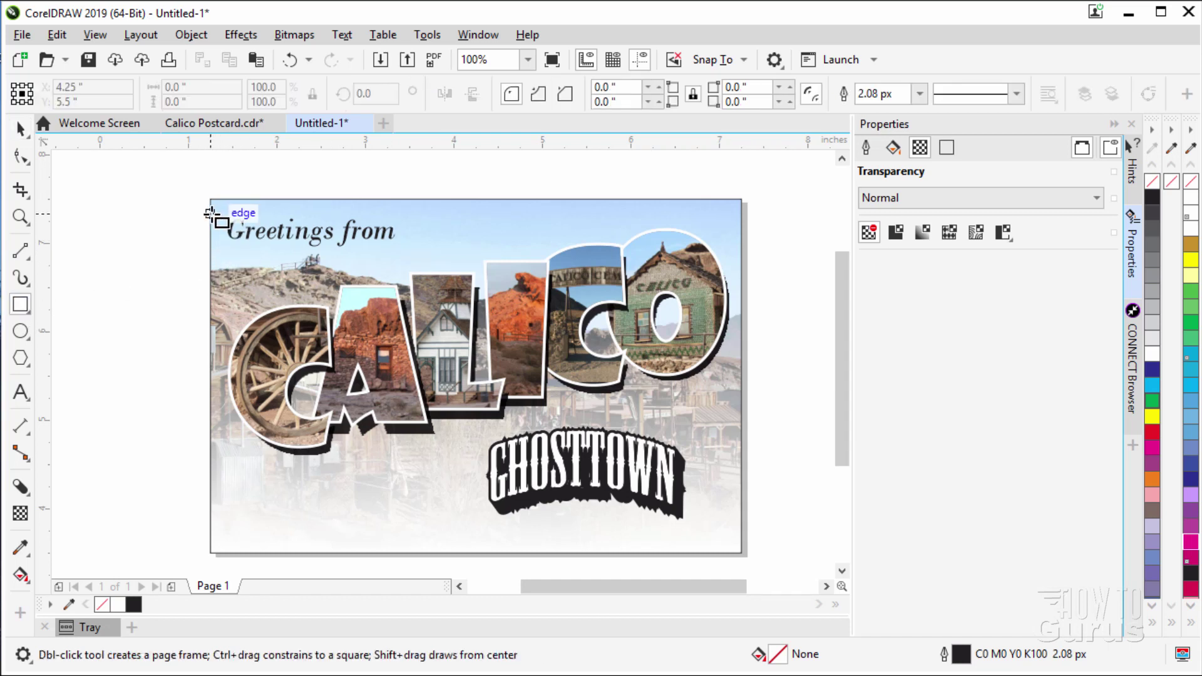
drag(211, 213, 416, 252)
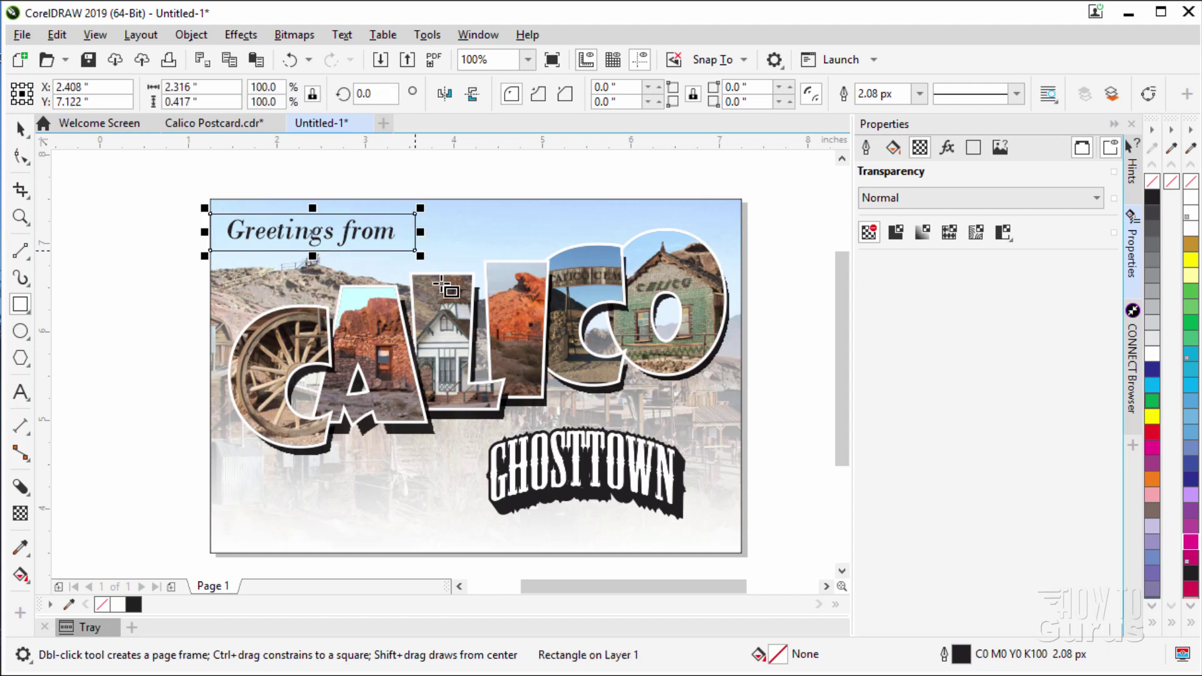
Fill the rectangle over the "Greetings from" text with cyan (C100 M0 Y0 K0) and remove its outline
click(1155, 386)
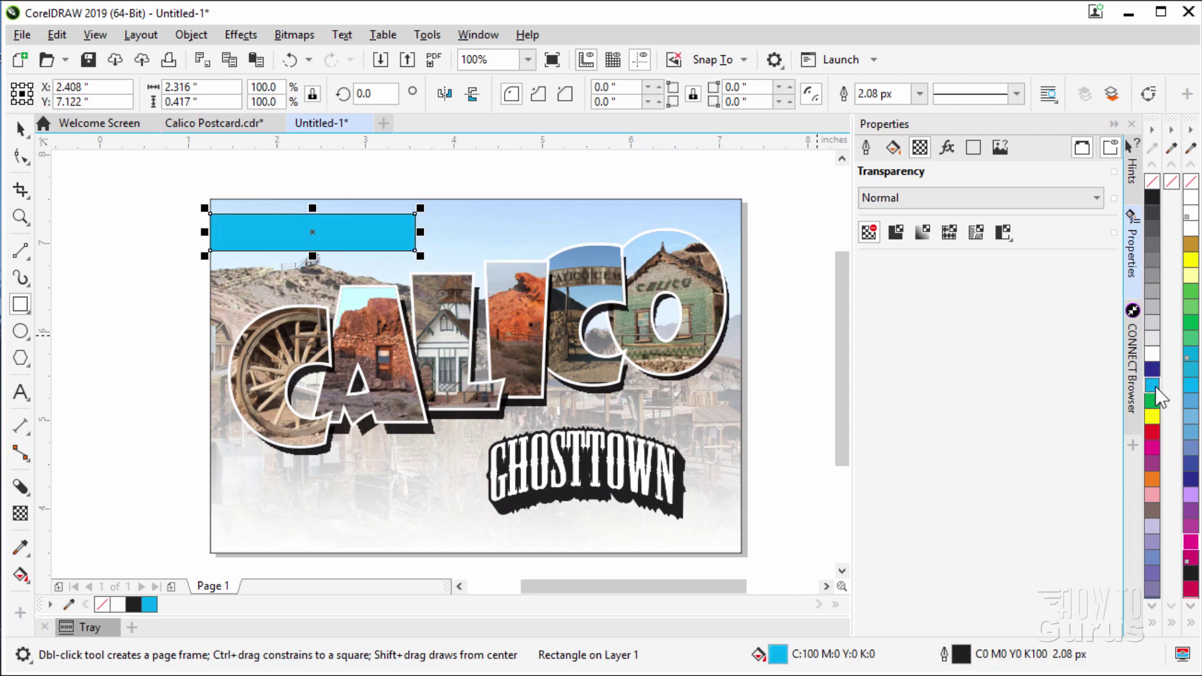
right_click(1156, 184)
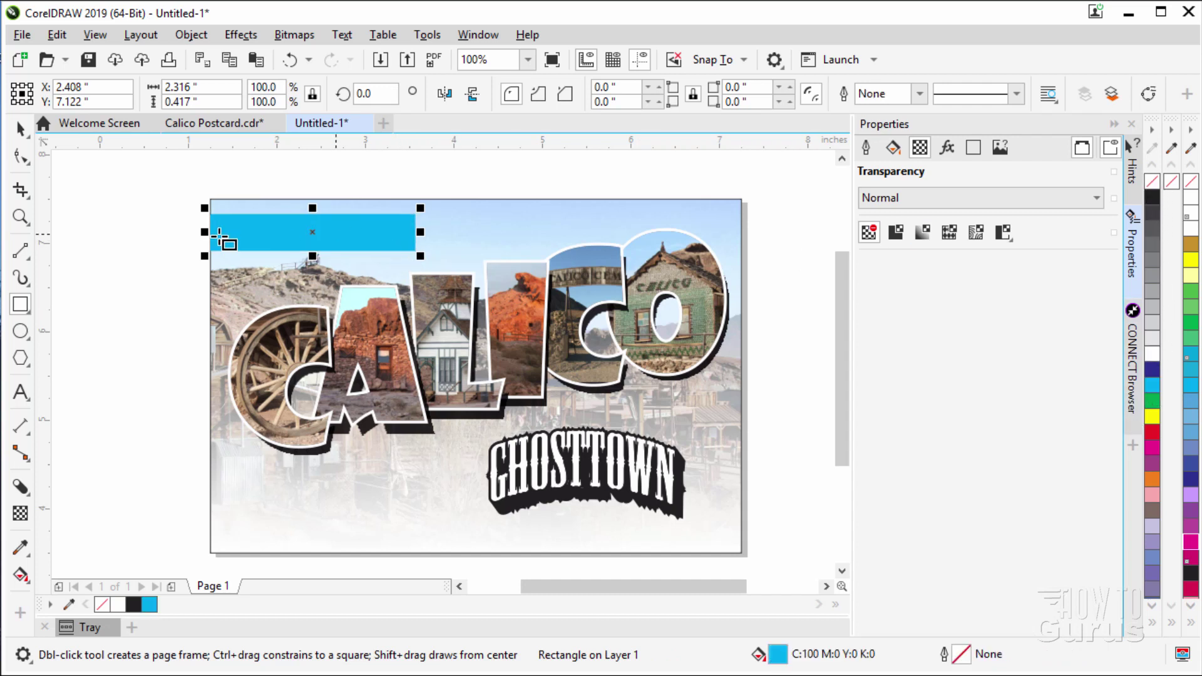
click(20, 129)
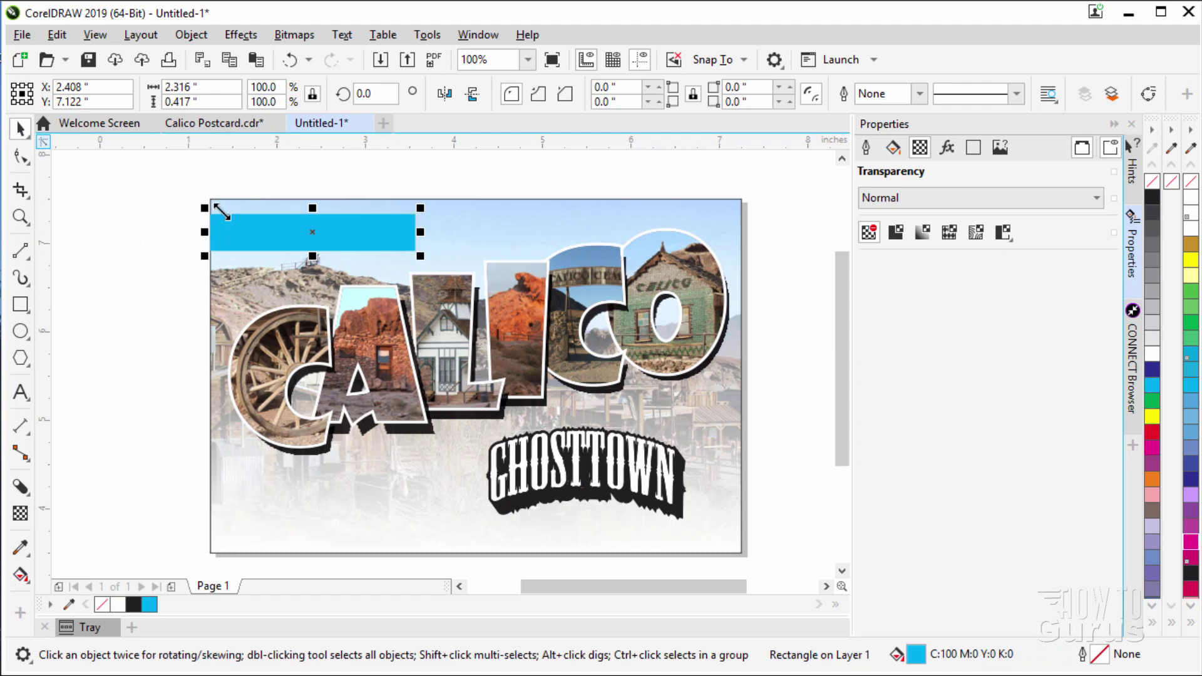
Send the cyan rectangle to the back of the page so it no longer covers the "Greetings from" text
right_click(263, 236)
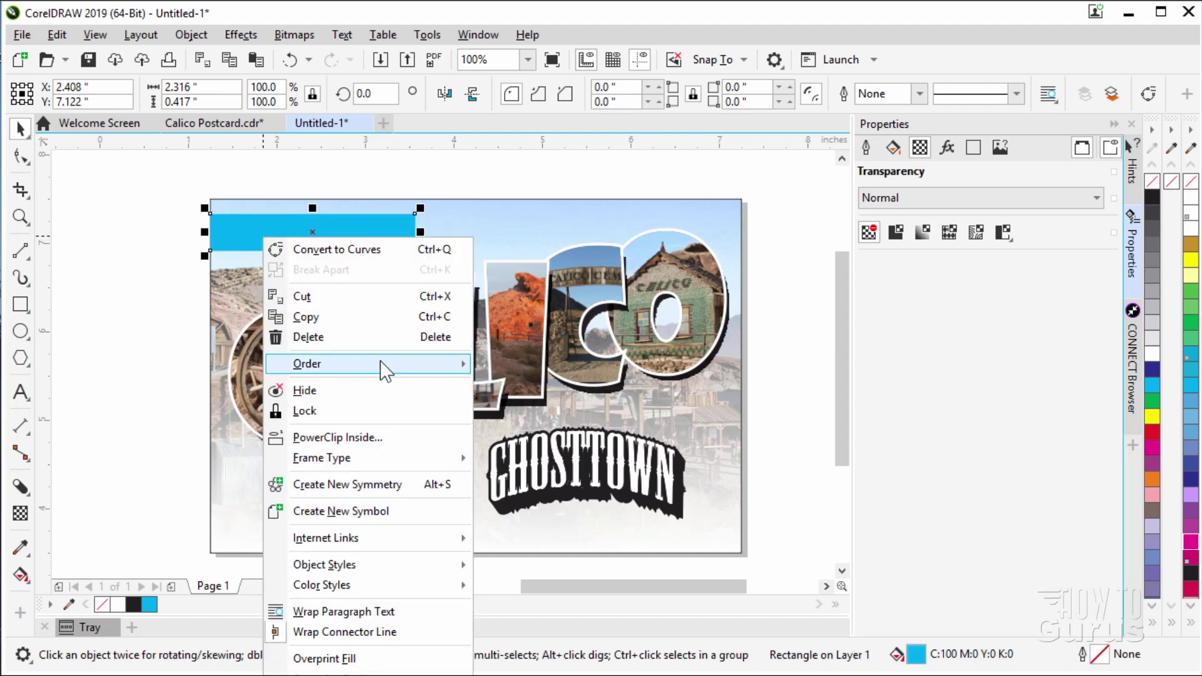
mouse_move(383, 366)
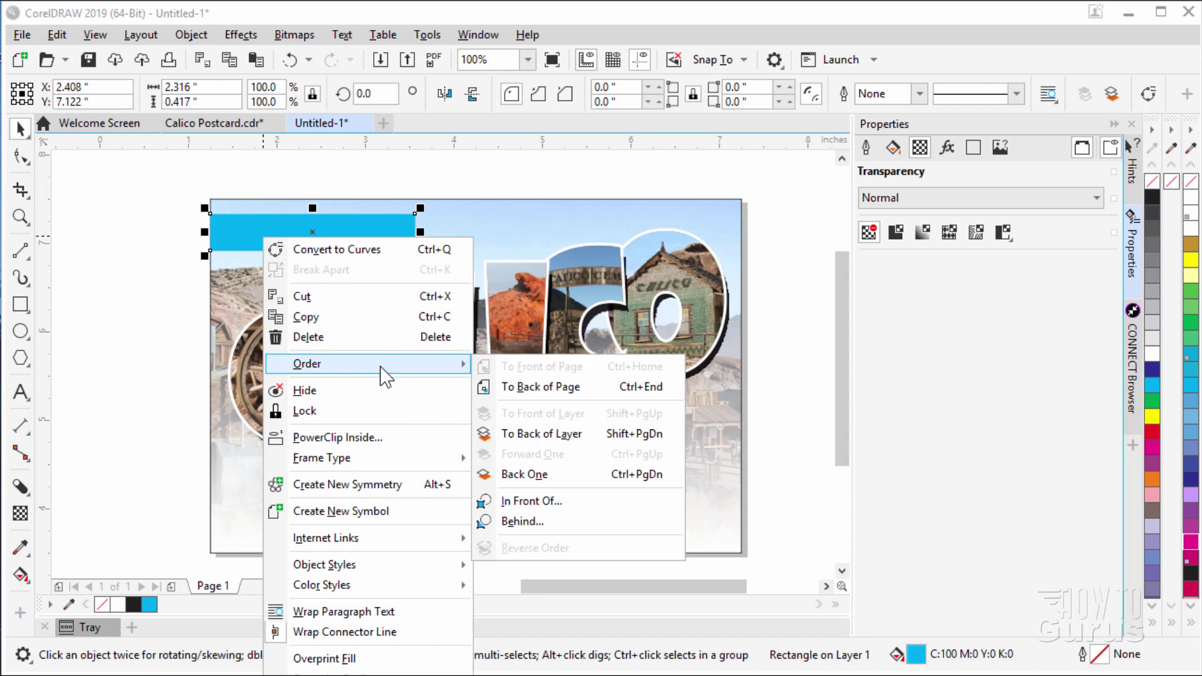
click(541, 387)
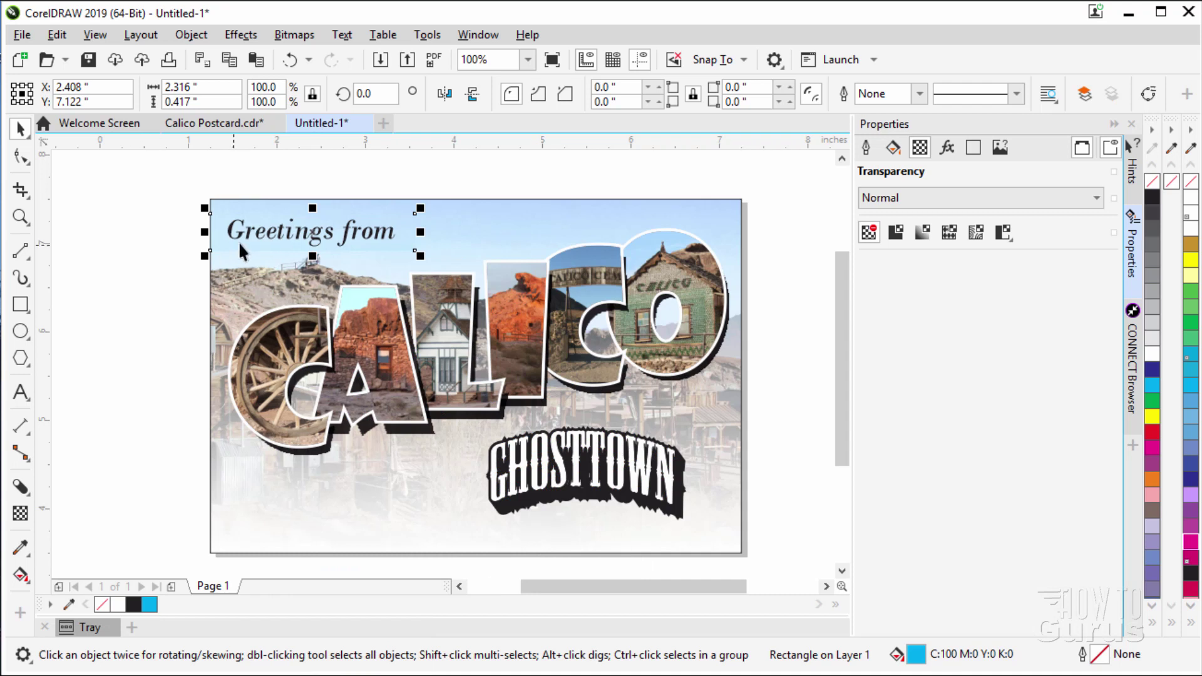
Send the 6 × 4 inch PowerClip background photo to the back of the page, behind the cyan rectangle
click(538, 228)
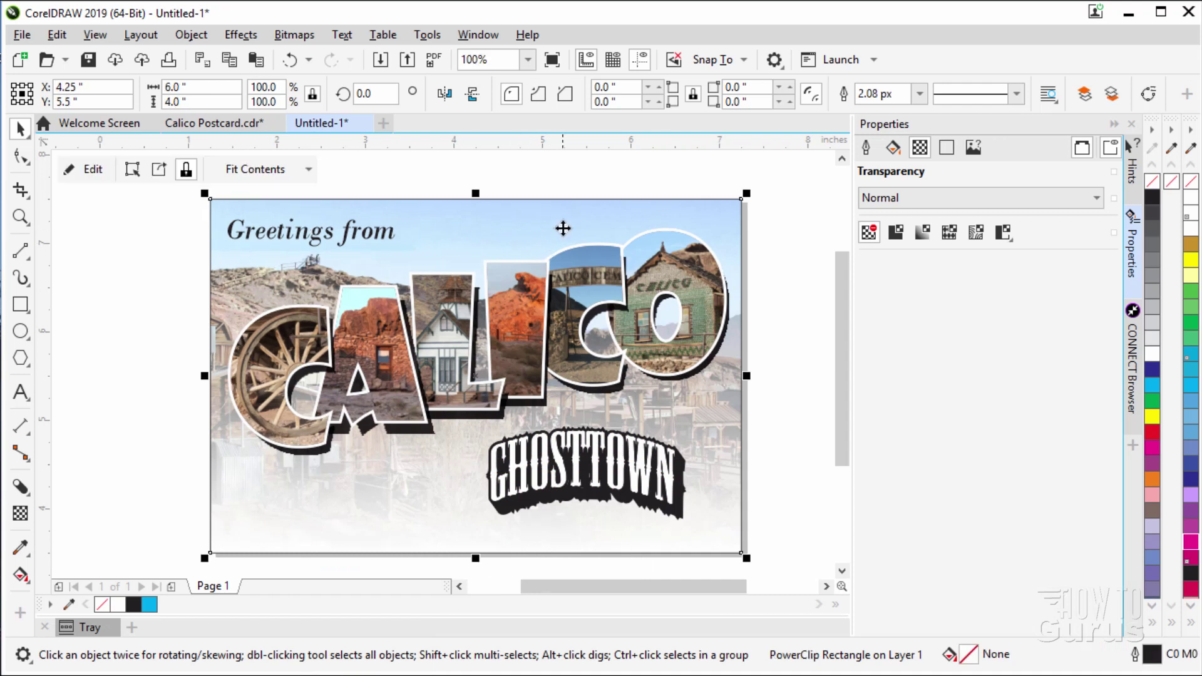
right_click(563, 226)
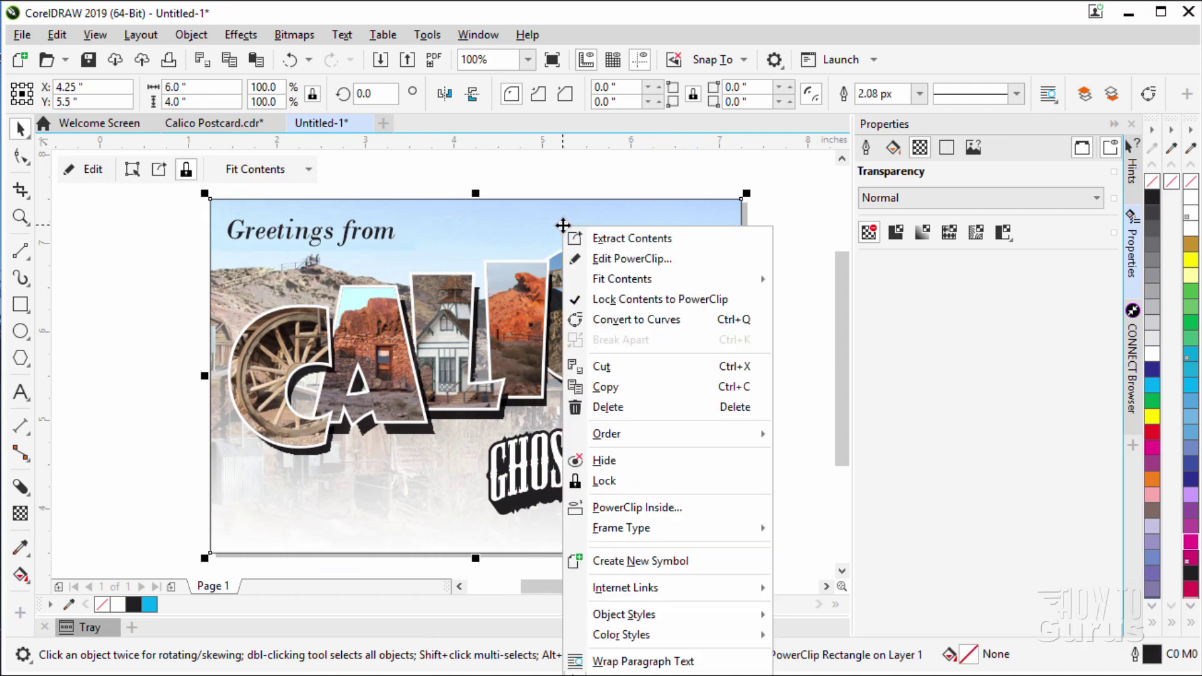
mouse_move(686, 433)
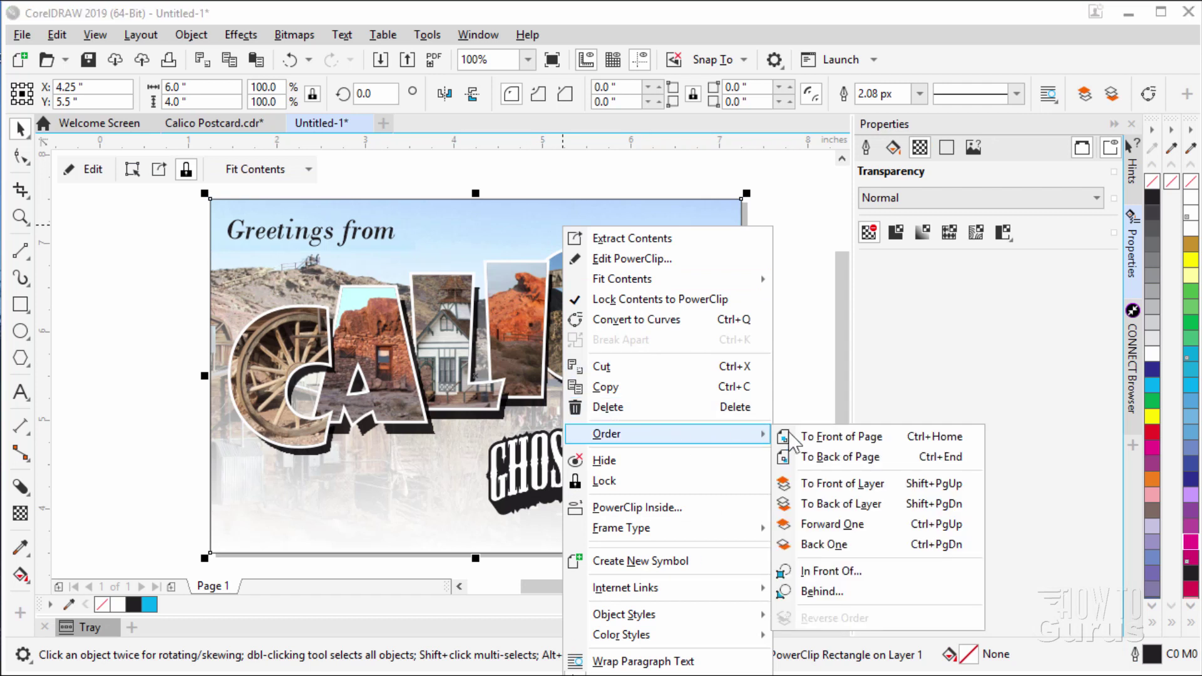
click(839, 457)
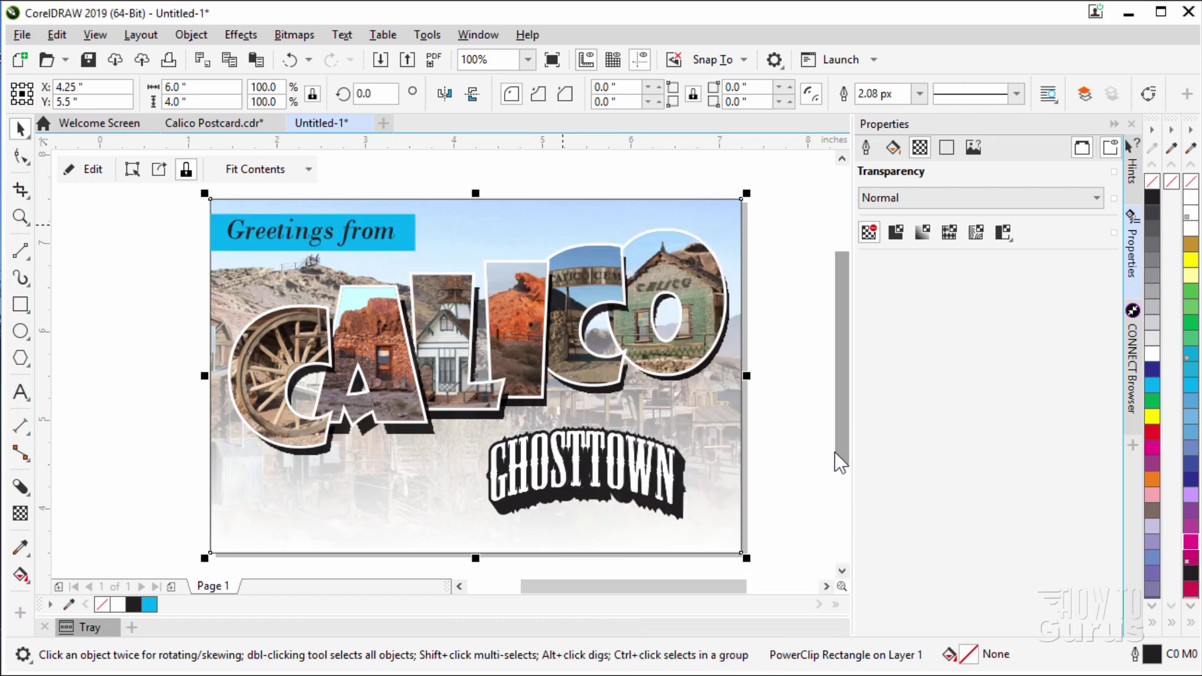
click(136, 292)
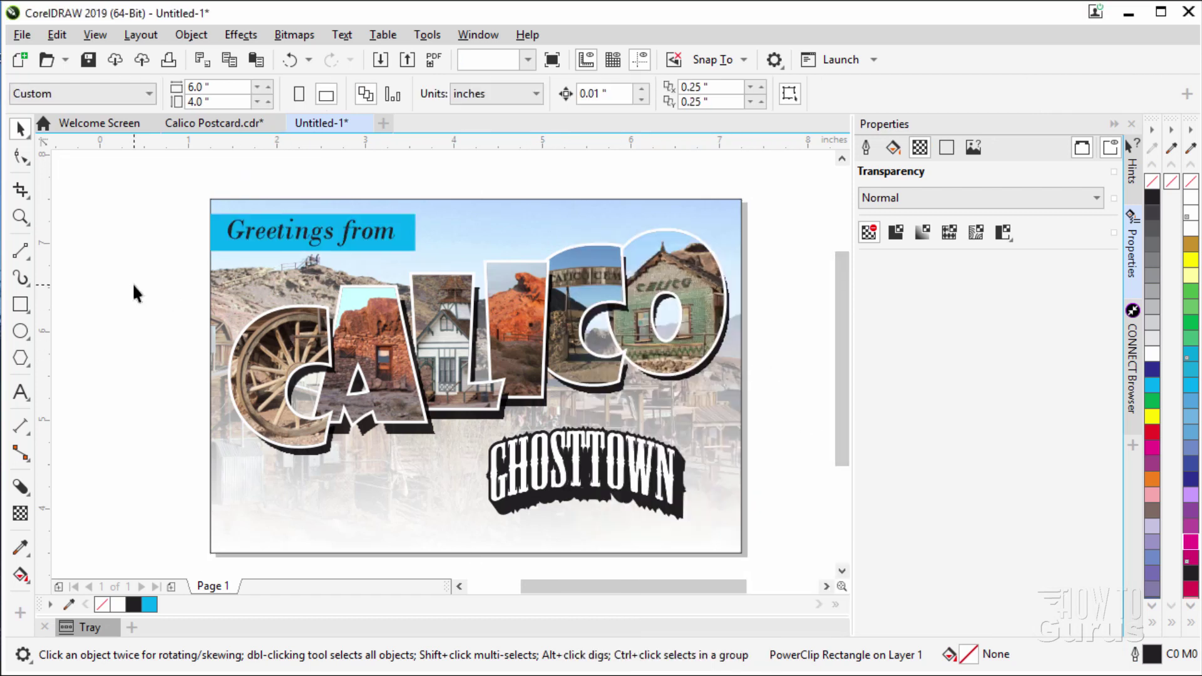
Nudge the cyan rectangle up 0.02 inches to align it behind the "Greetings from" text
click(258, 245)
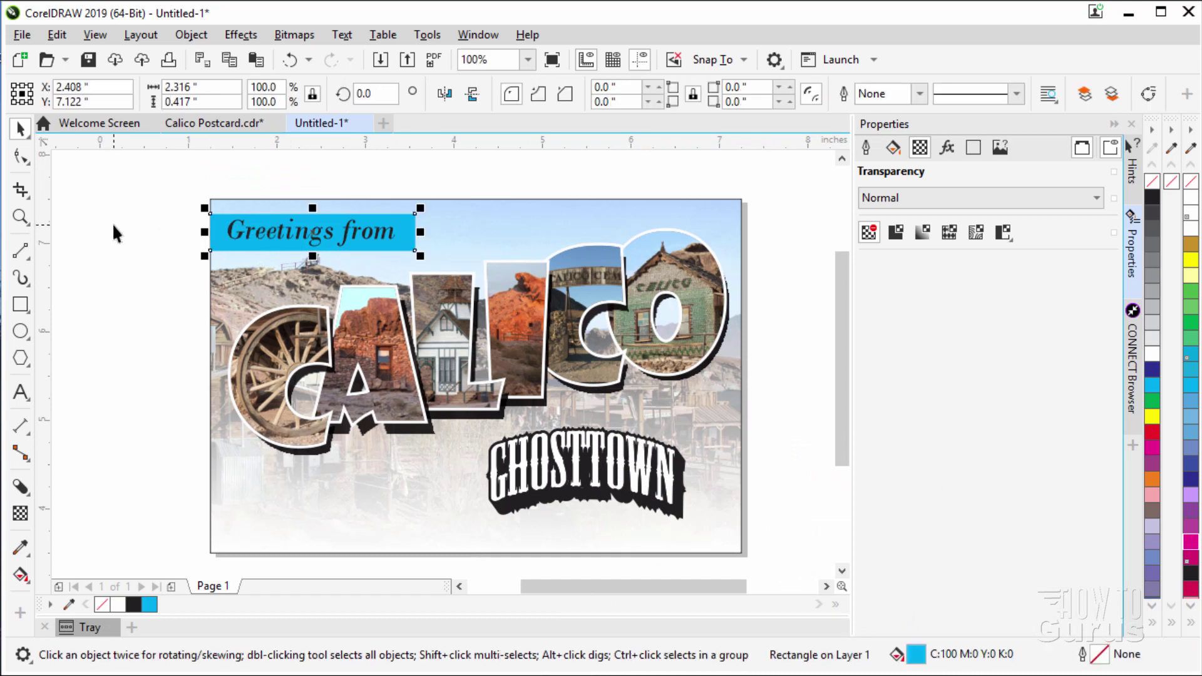
key(Up)
key(Up)
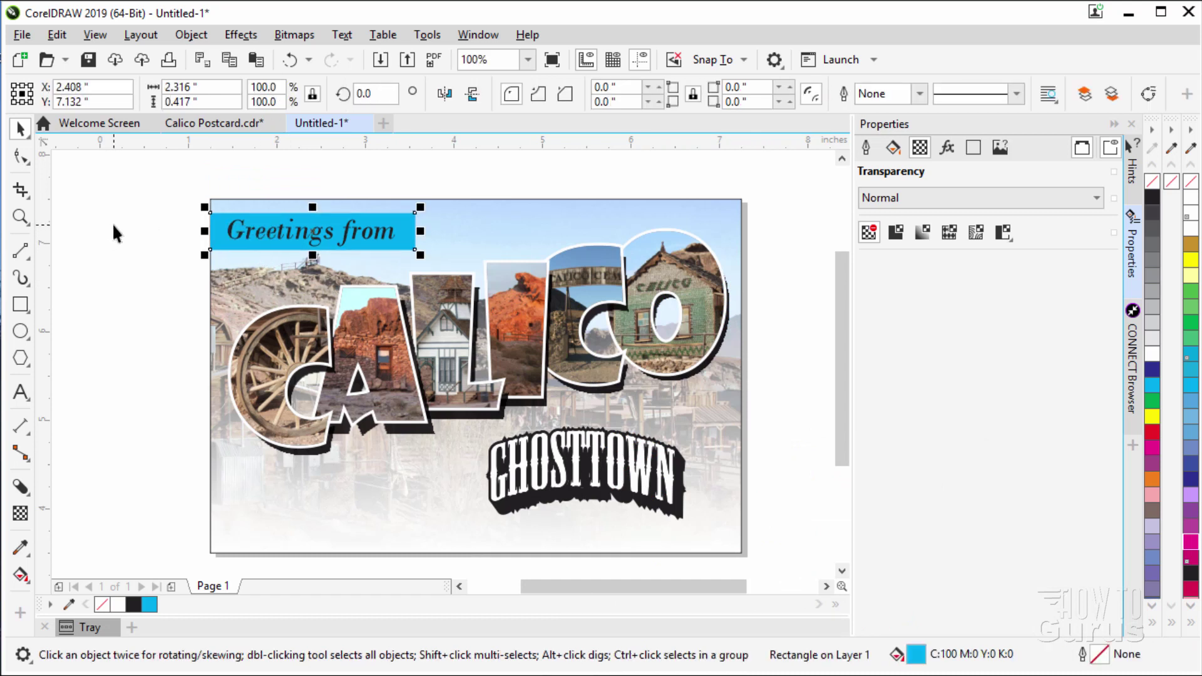
key(Down)
key(Up)
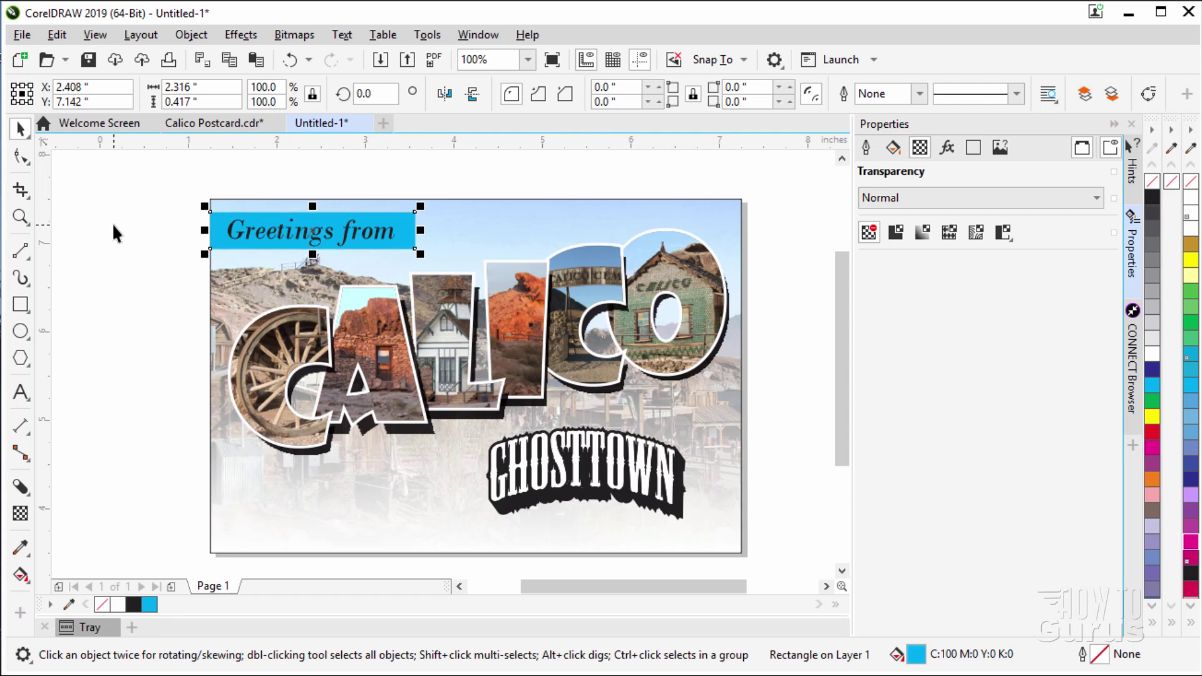
Change the "Greetings from" text's uniform fill to white (C0 M0 Y0 K0) and deselect the text
click(243, 234)
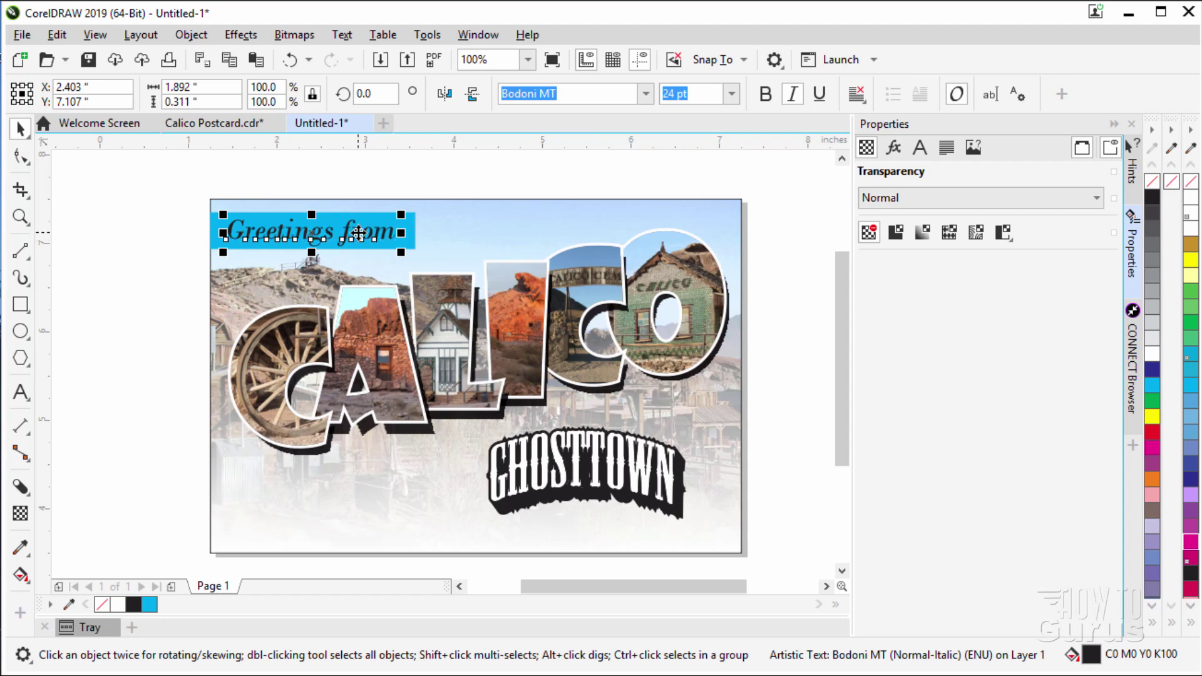
click(921, 147)
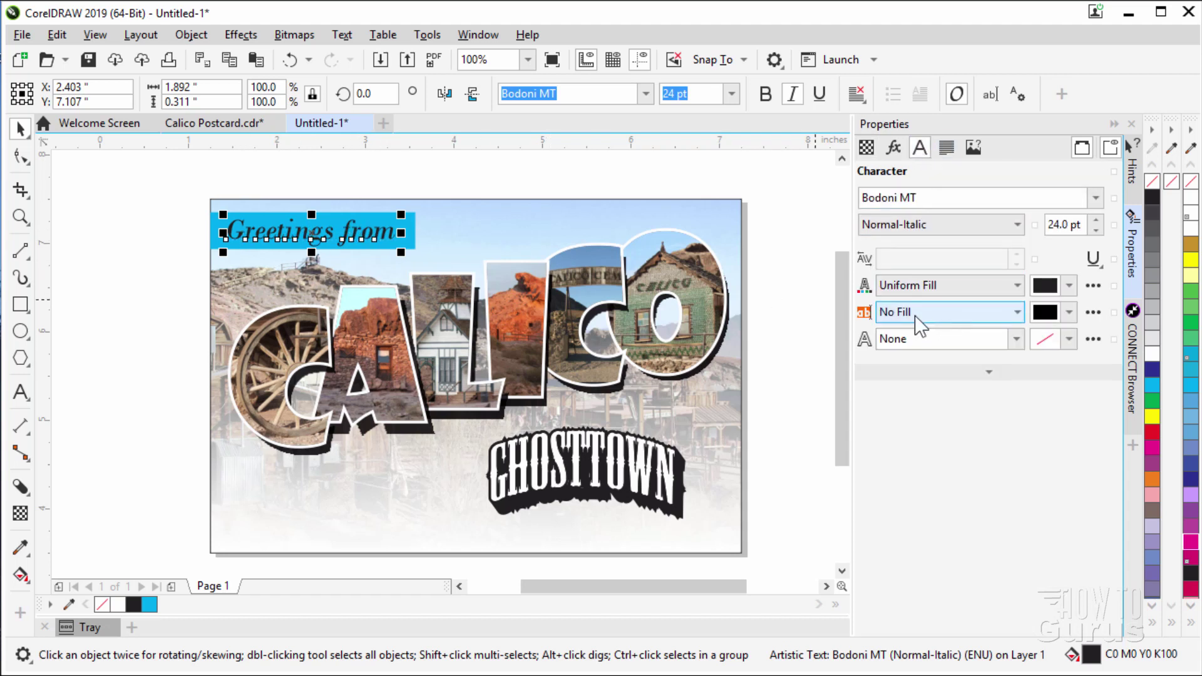
click(1047, 287)
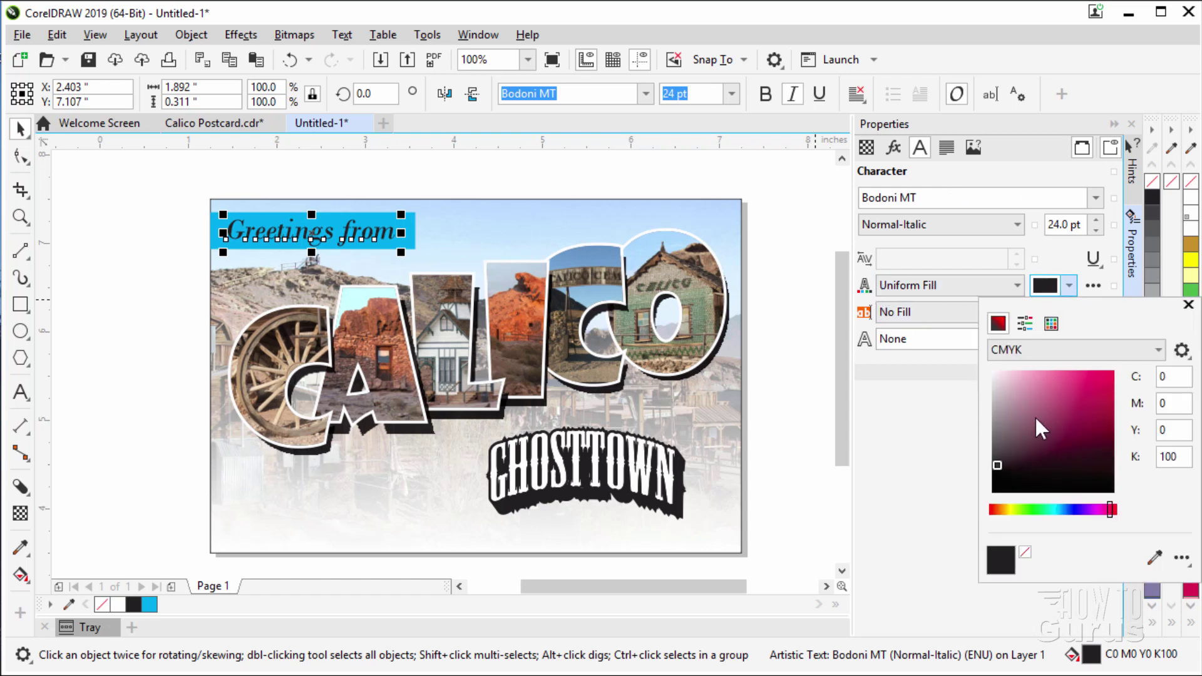
drag(1053, 416, 985, 369)
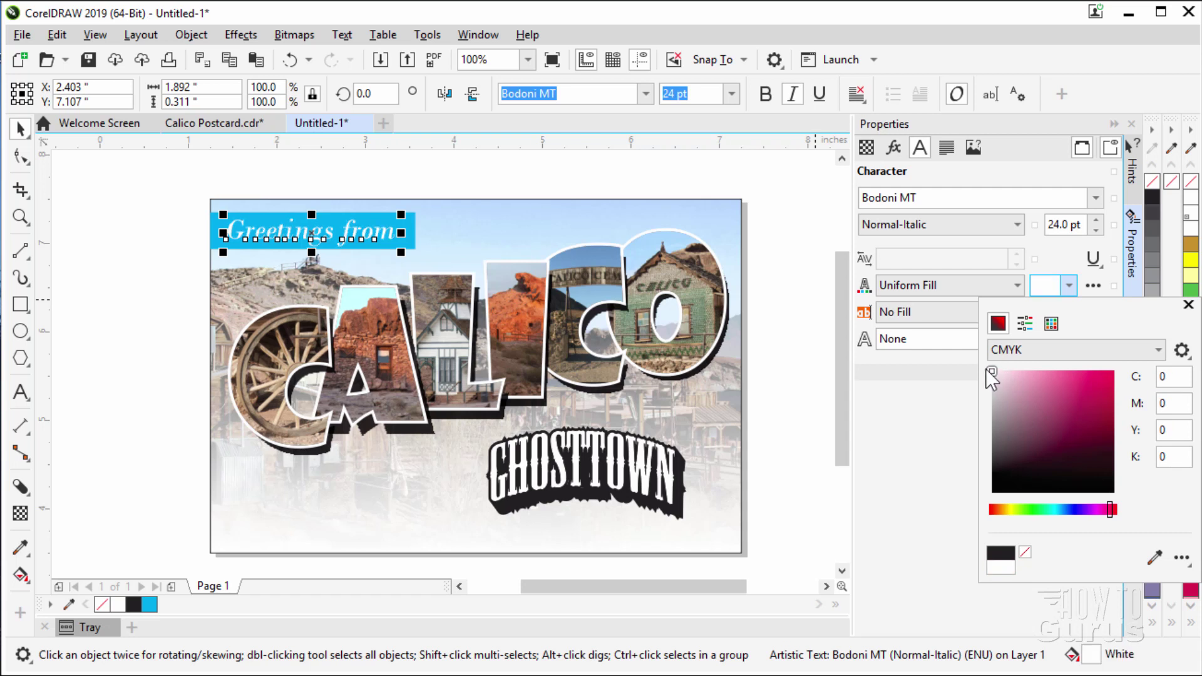
click(1188, 305)
click(775, 214)
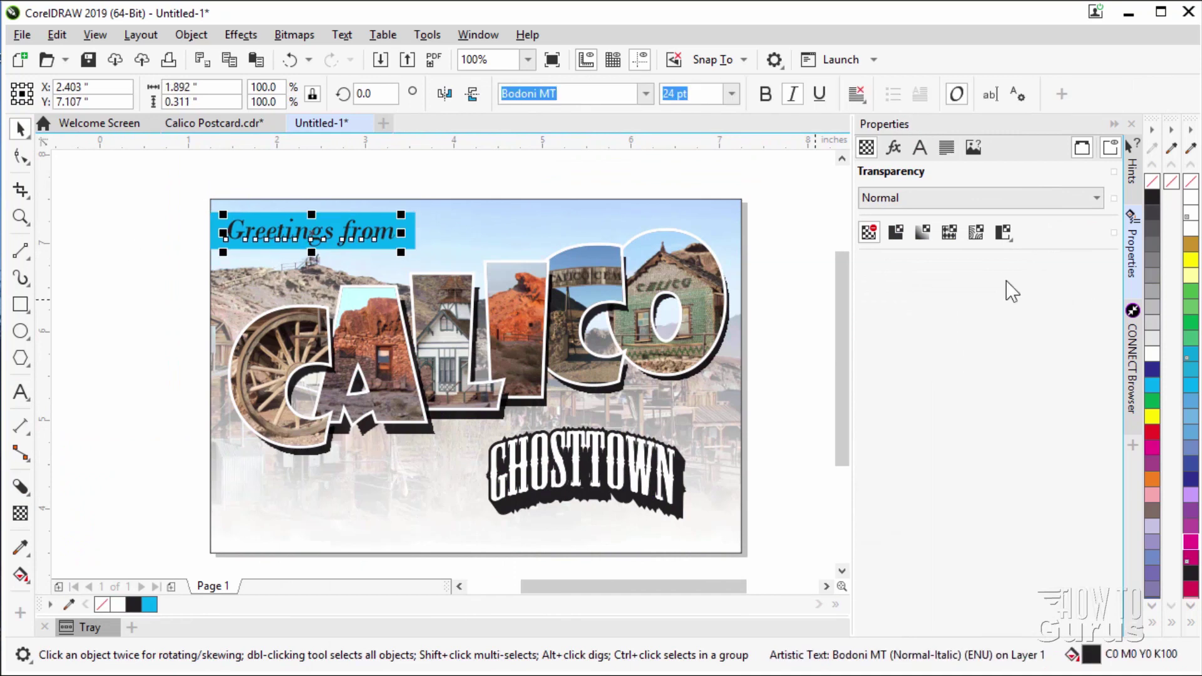
click(144, 411)
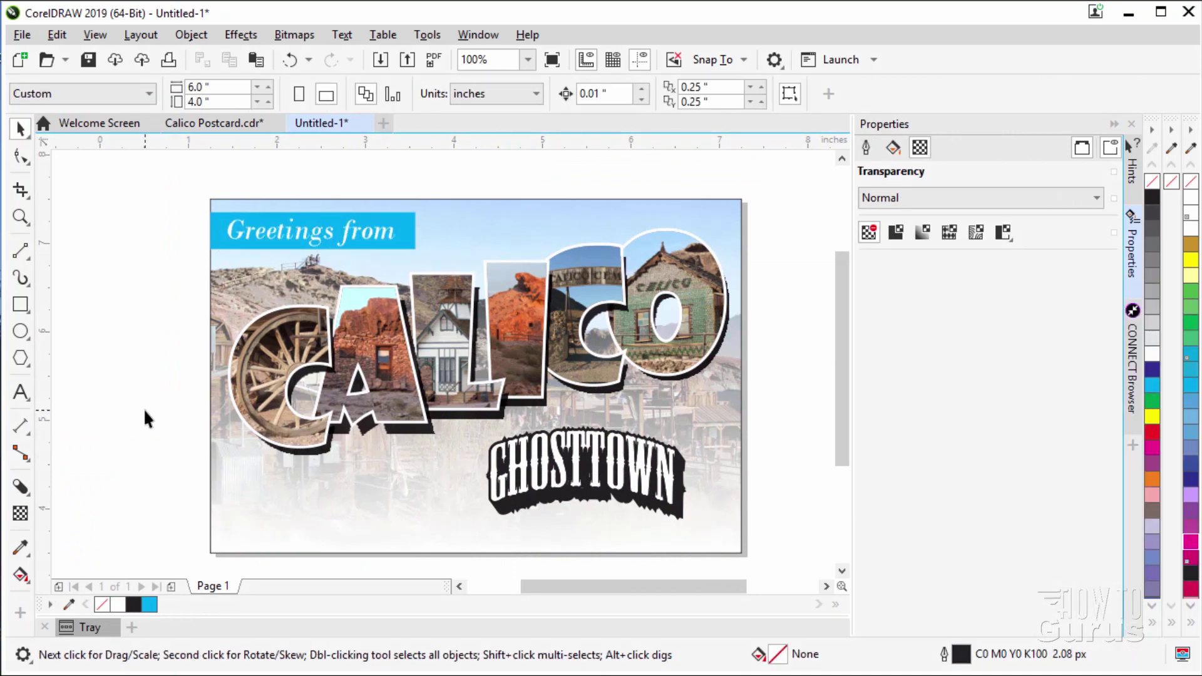